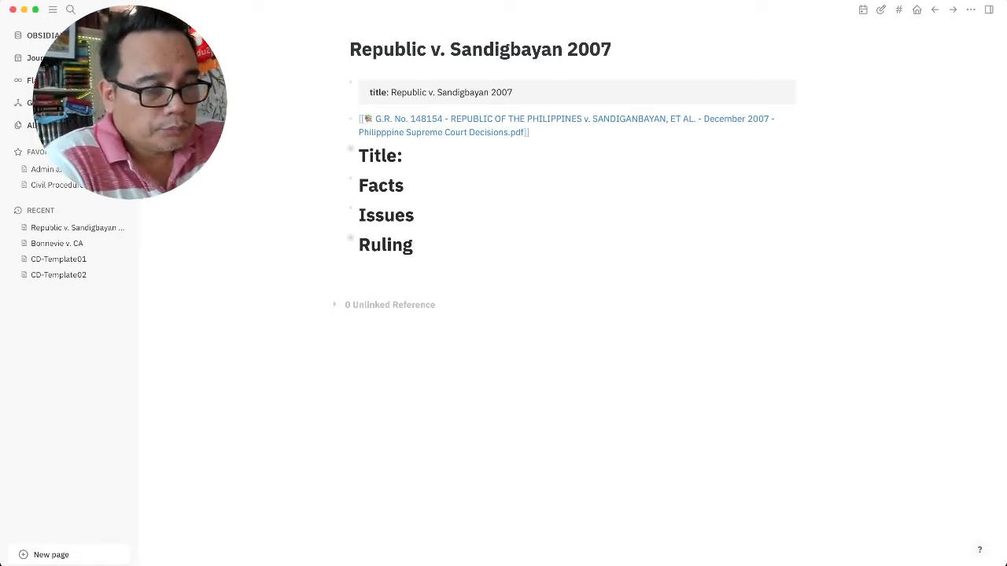
left_click(359, 268)
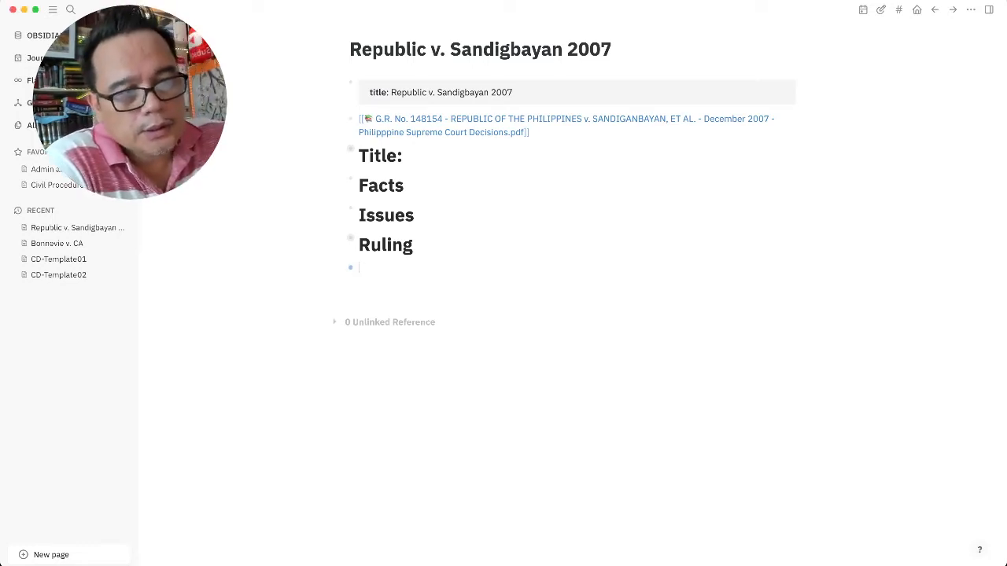
key("BackSpace")
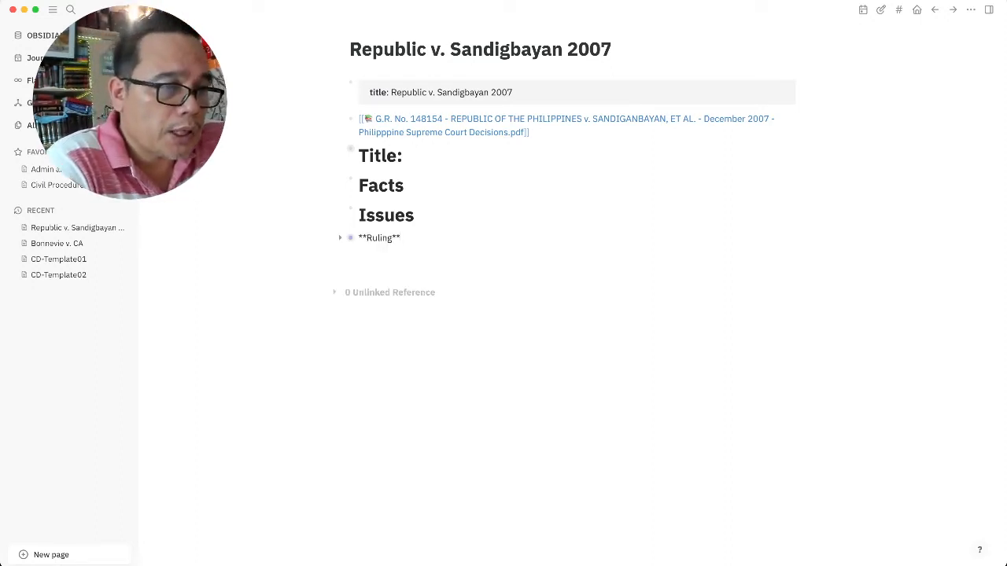
key("Escape")
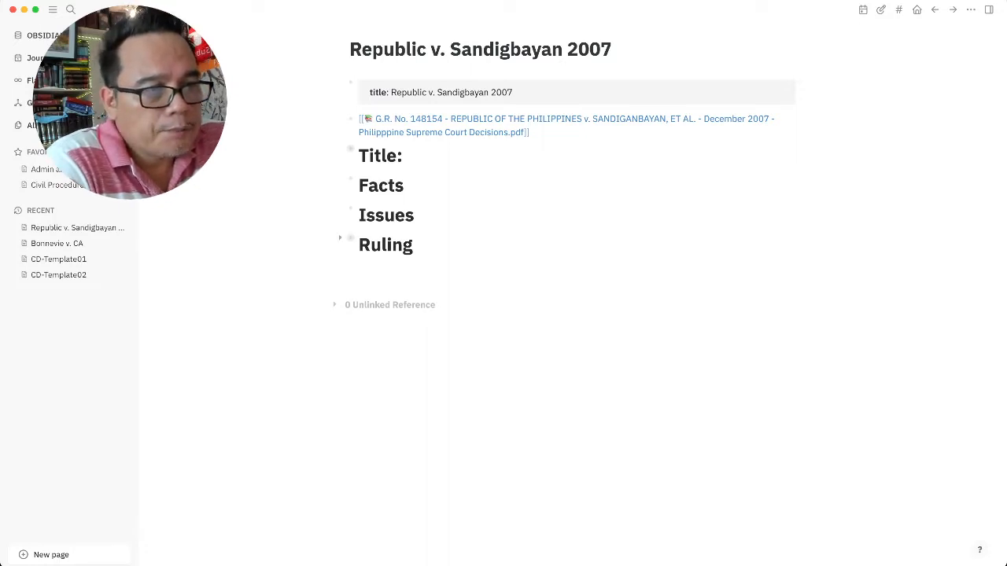
key("Return")
left_click(386, 154)
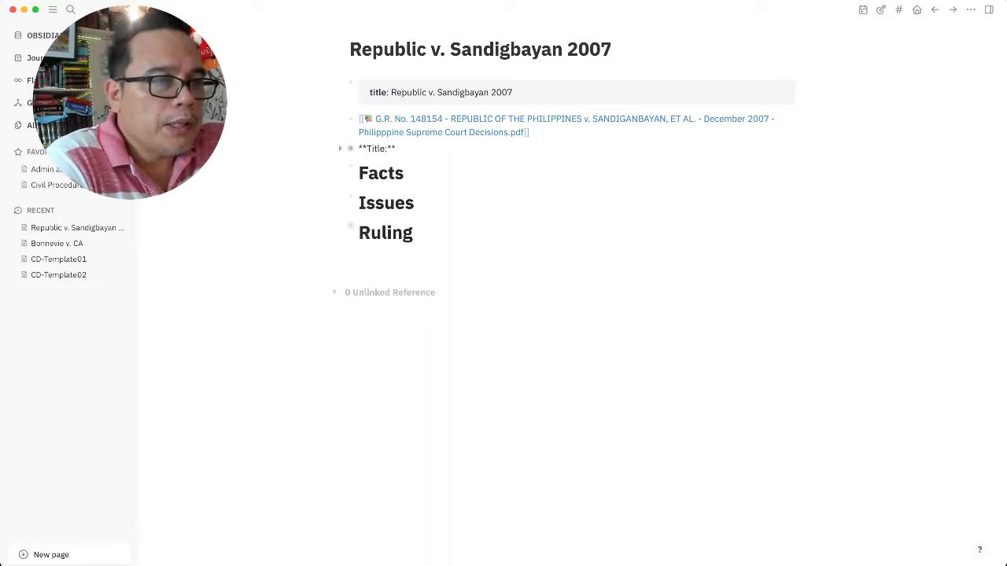
left_click(396, 176)
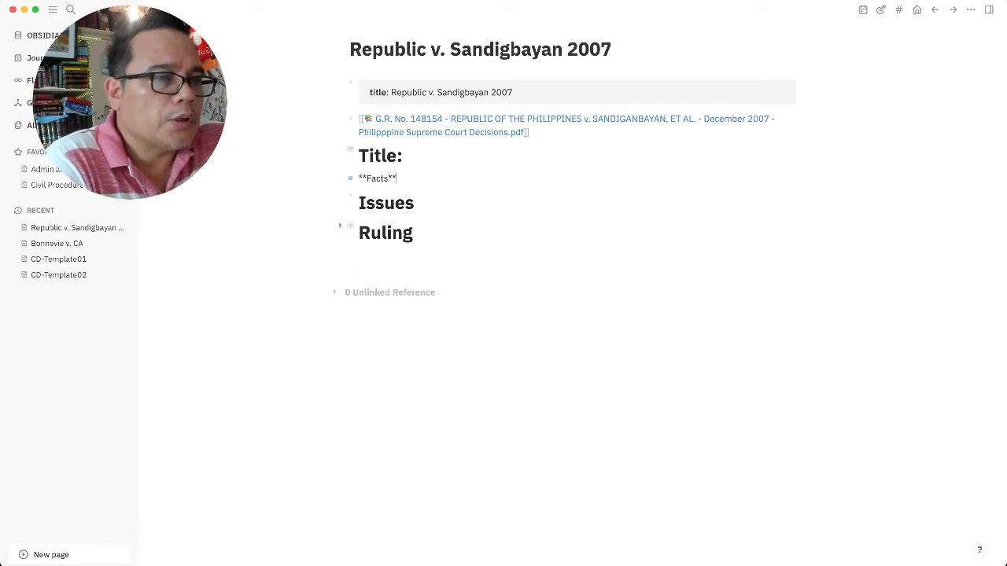
left_click(380, 237)
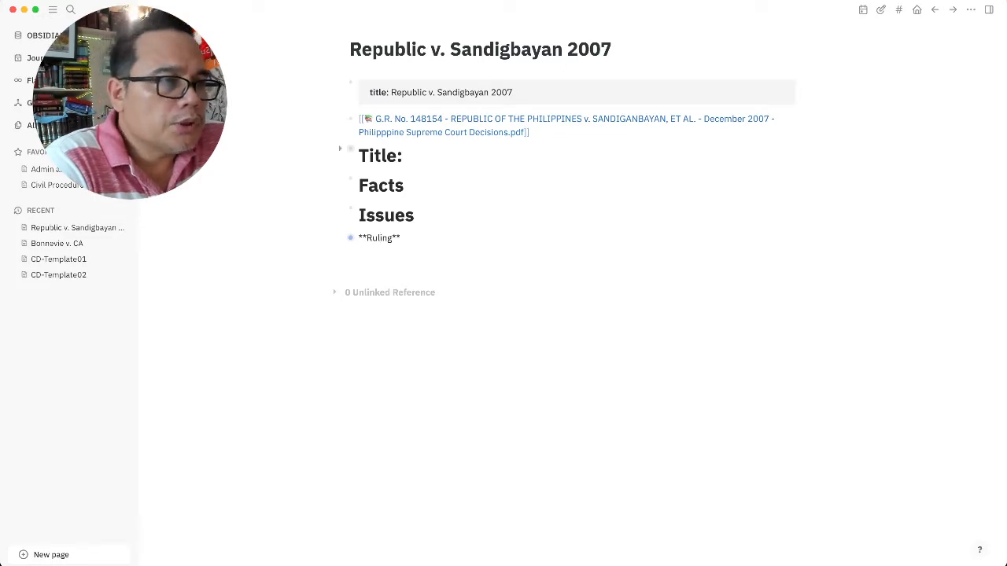
Step: Open the linked PDF of the G.R. No. 148154 decision beside the notes and skim through its pages
left_click(542, 119)
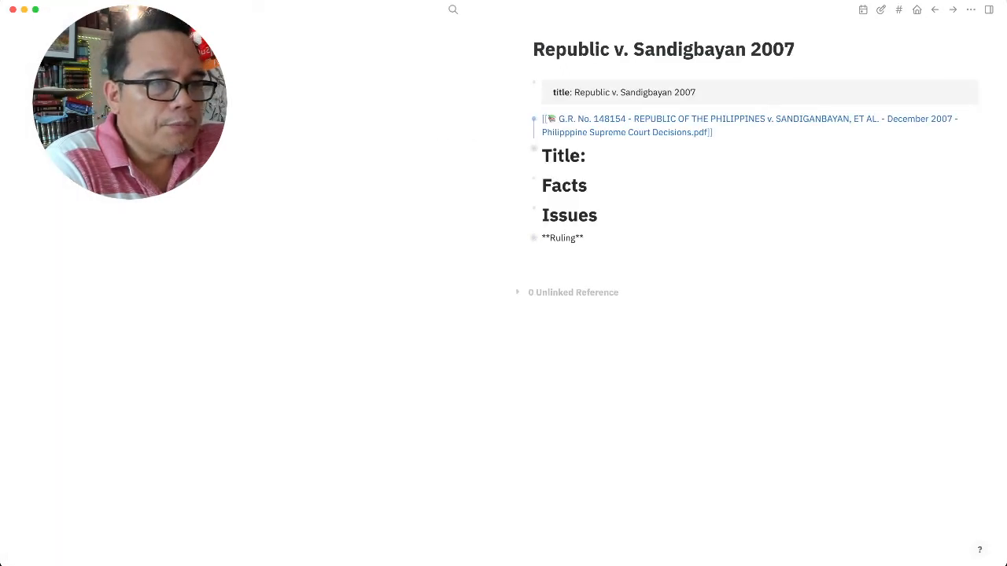
scroll(208, 339, "down", 7)
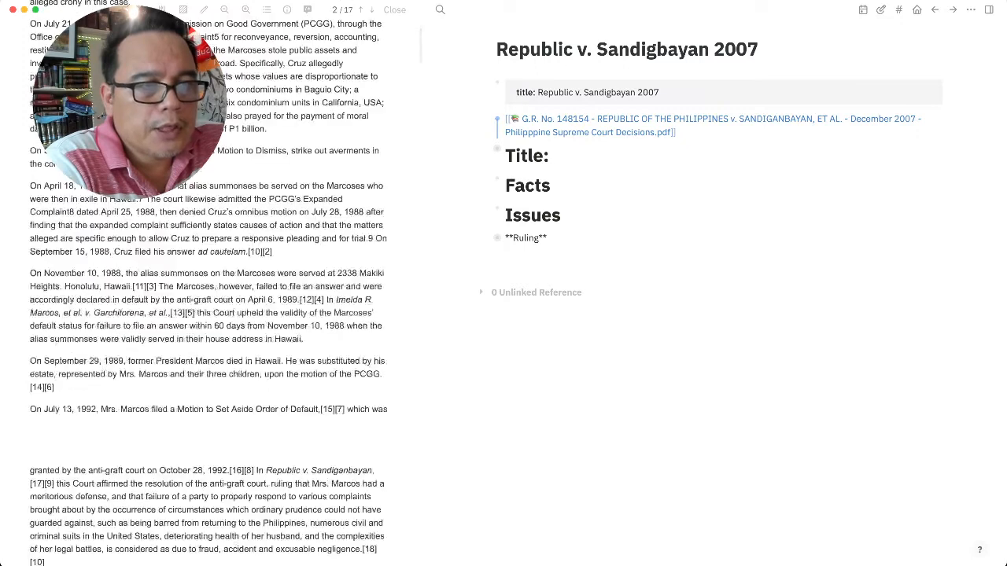
scroll(209, 338, "up", 8)
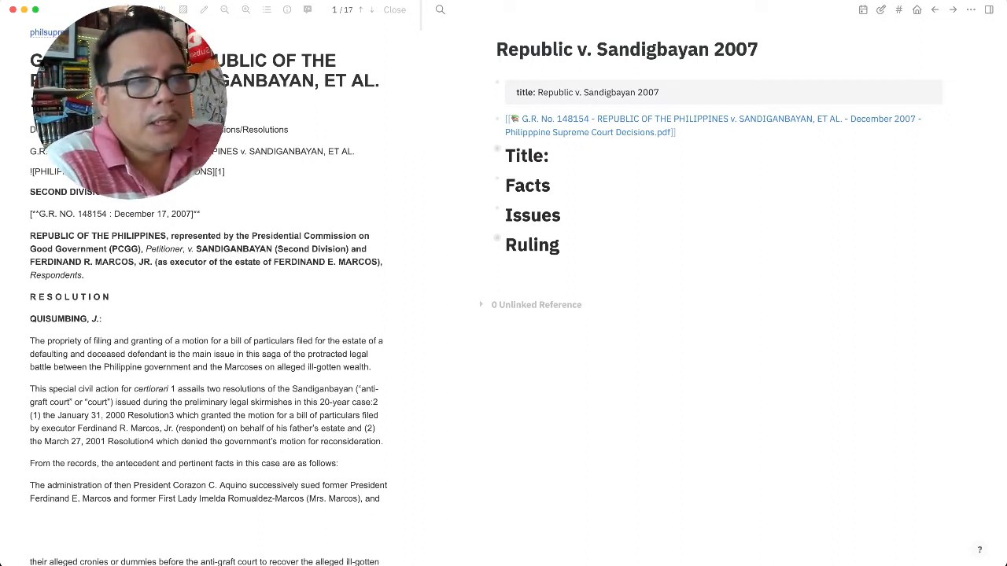
scroll(209, 354, "down", 15)
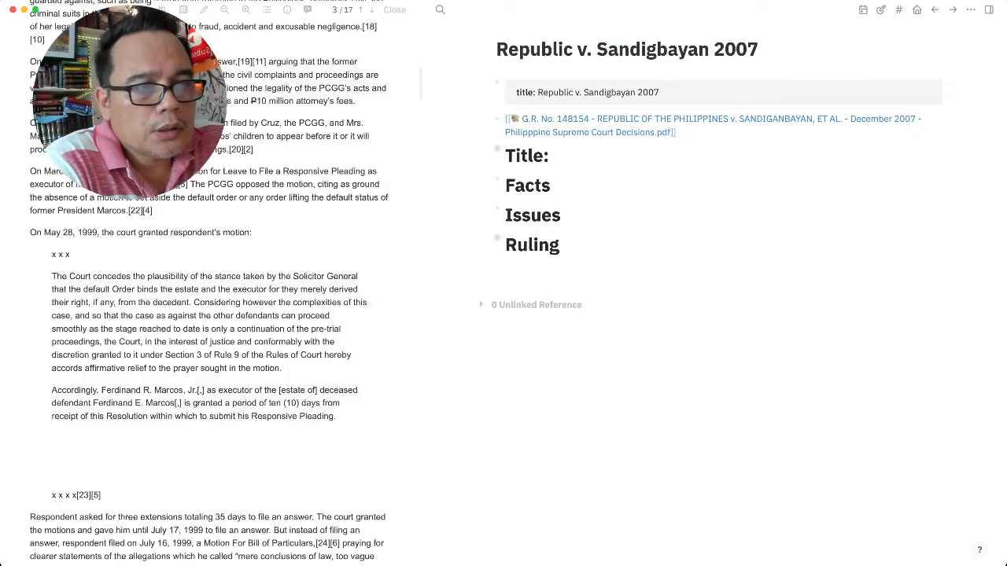
scroll(209, 354, "up", 8)
scroll(208, 315, "up", 8)
scroll(209, 315, "down", 15)
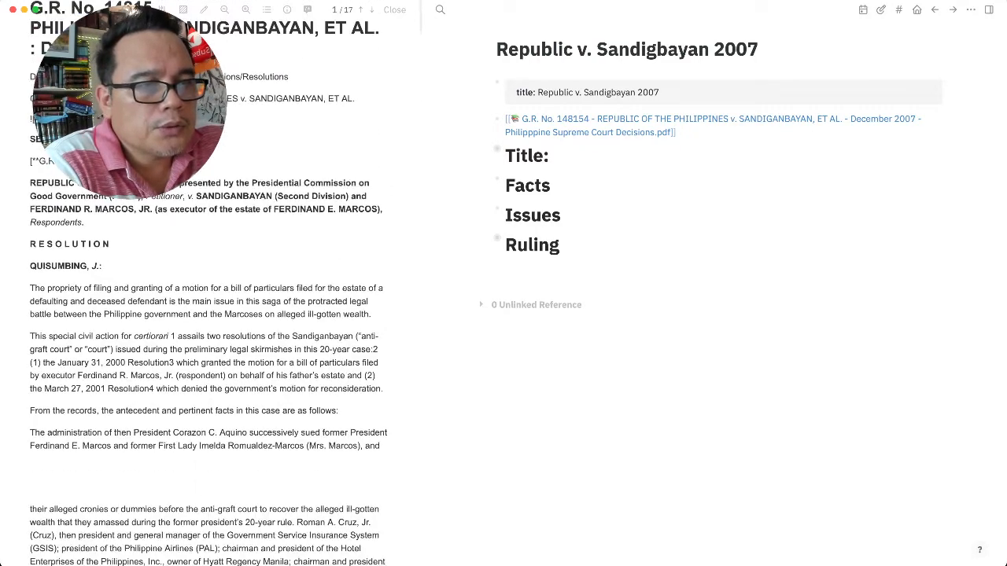
scroll(208, 314, "down", 20)
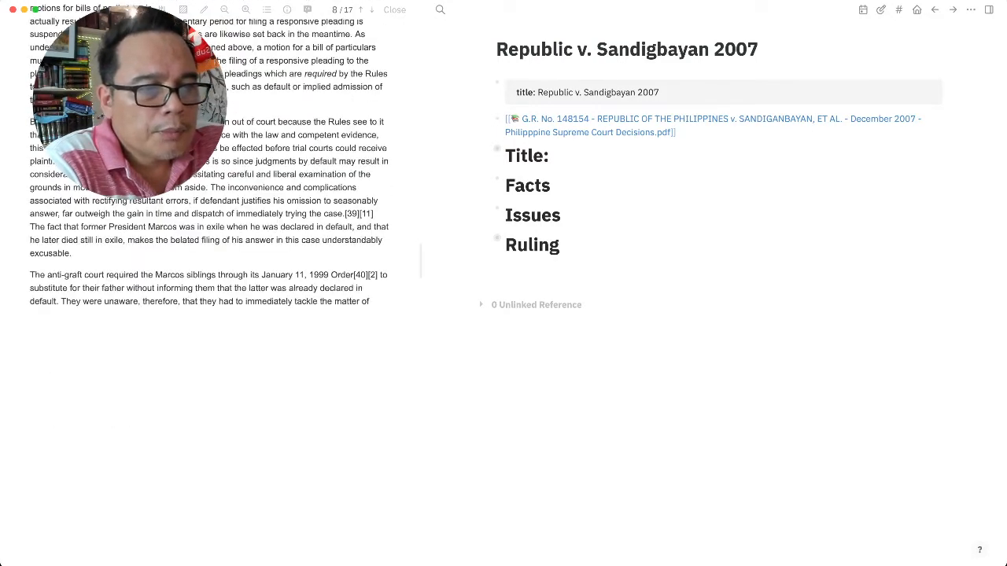
scroll(208, 315, "up", 20)
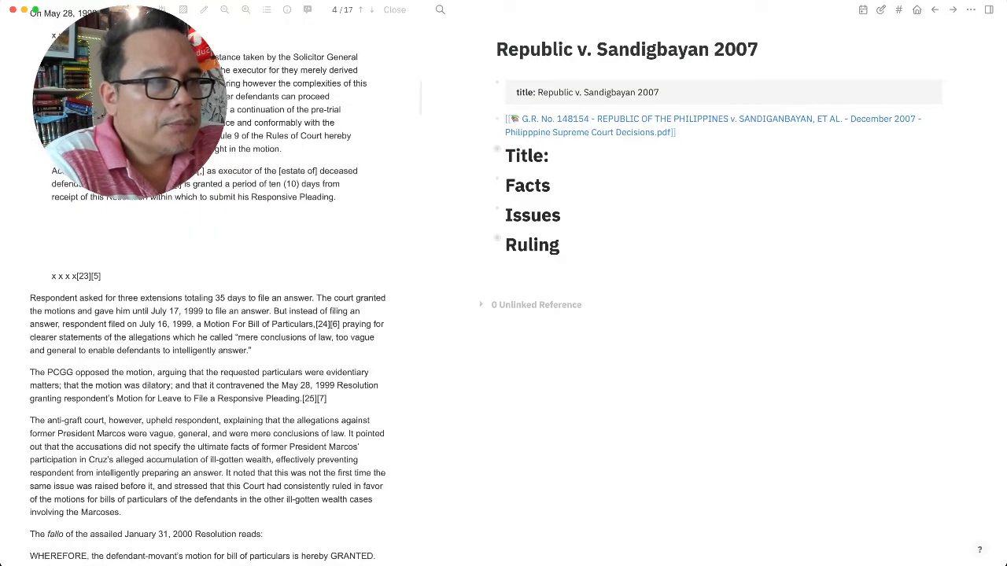
scroll(208, 315, "up", 10)
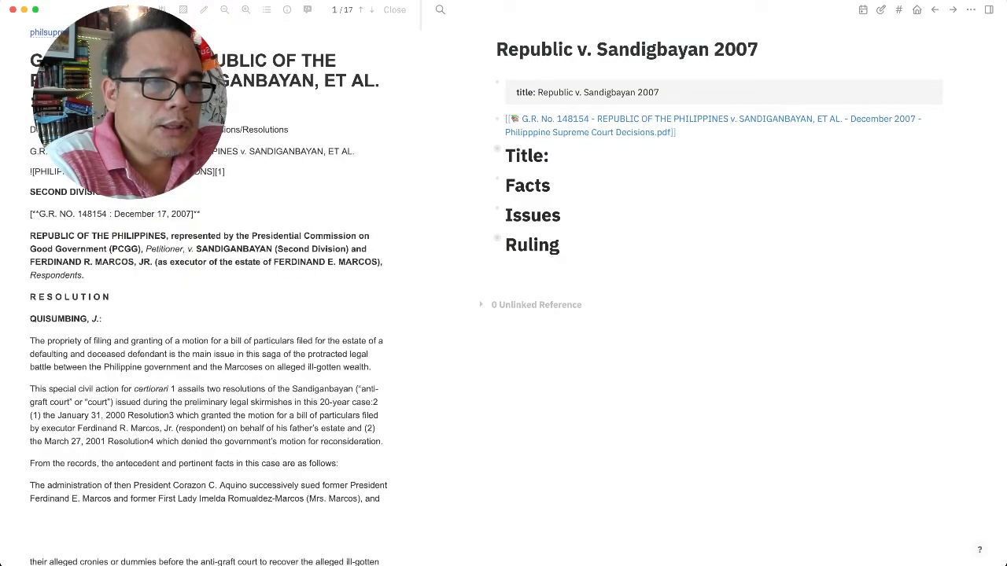
scroll(209, 315, "down", 1)
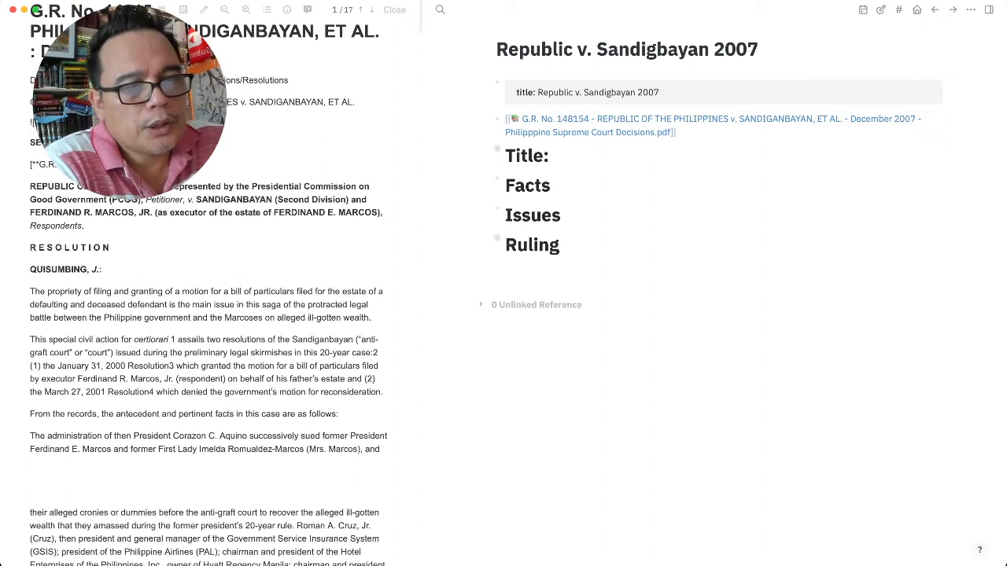
scroll(208, 314, "down", 4)
scroll(208, 315, "up", 5)
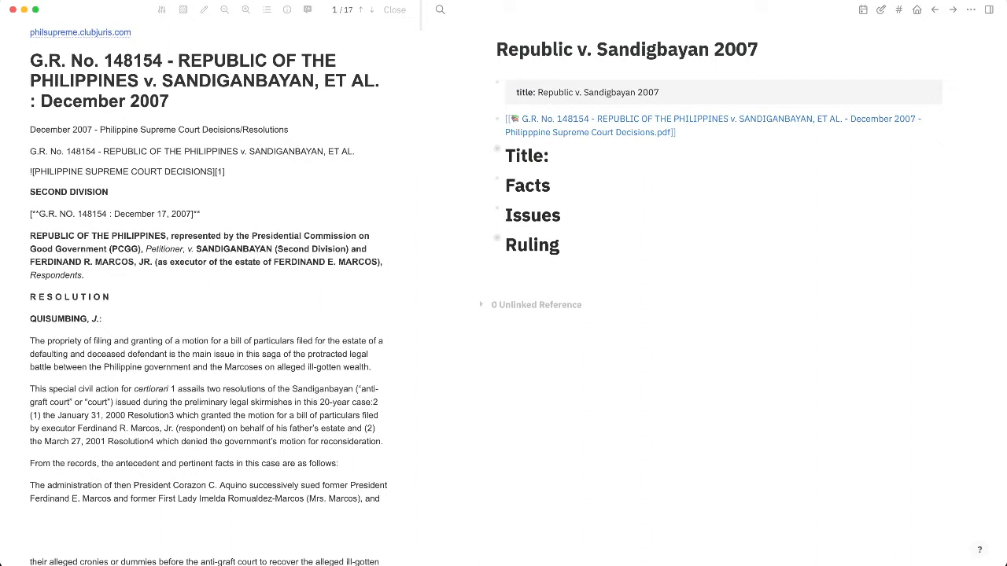
key("g")
key("j")
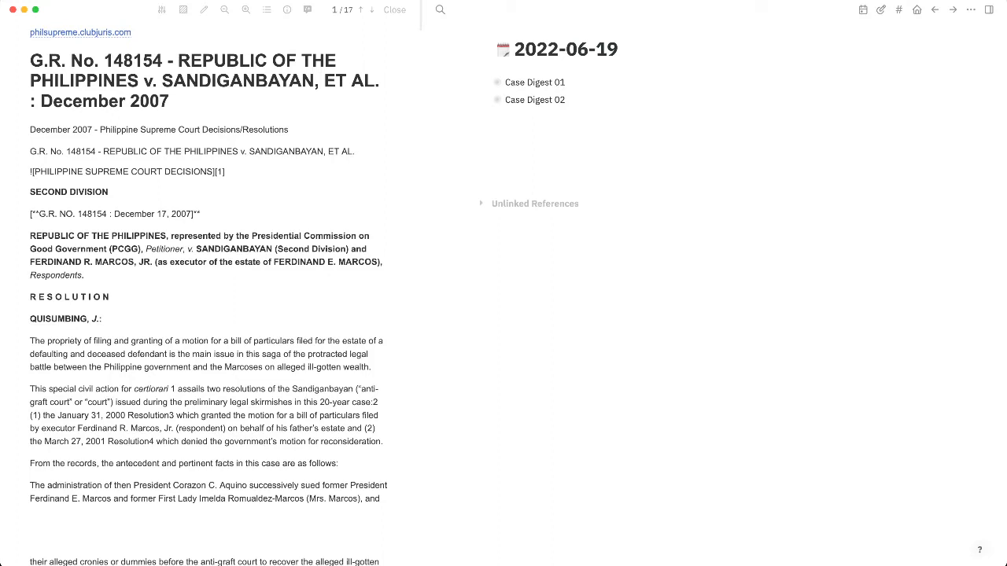
key("super+[")
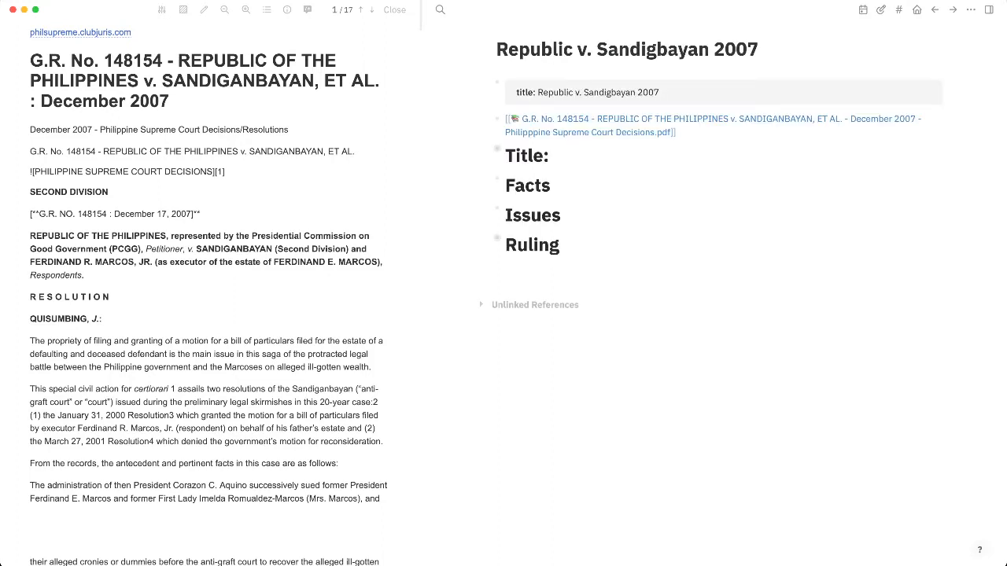
Step: Enlarge the whole interface by several zoom levels so the digest outline is easier to read
key("super+equal")
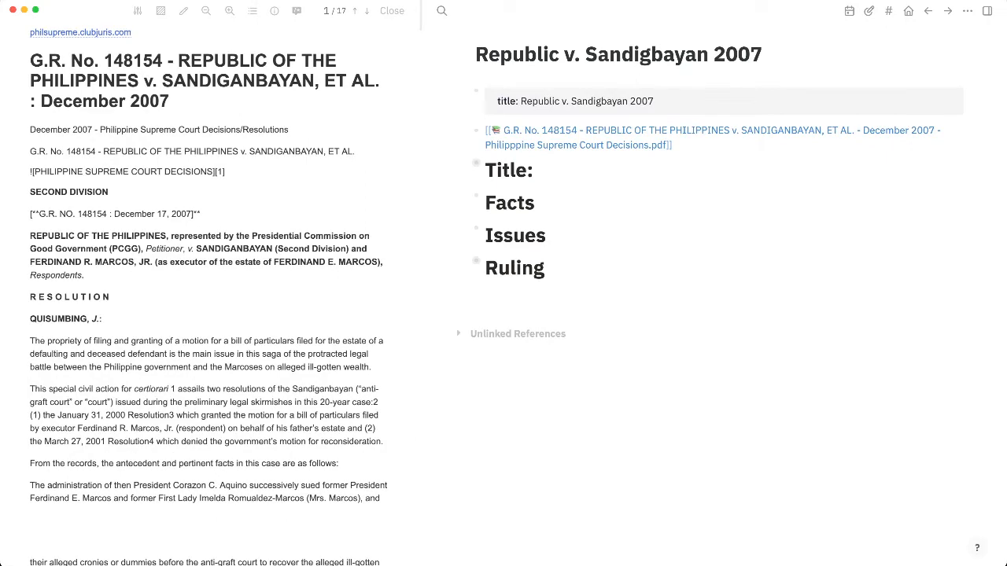
key("super+equal")
key("super+equal")
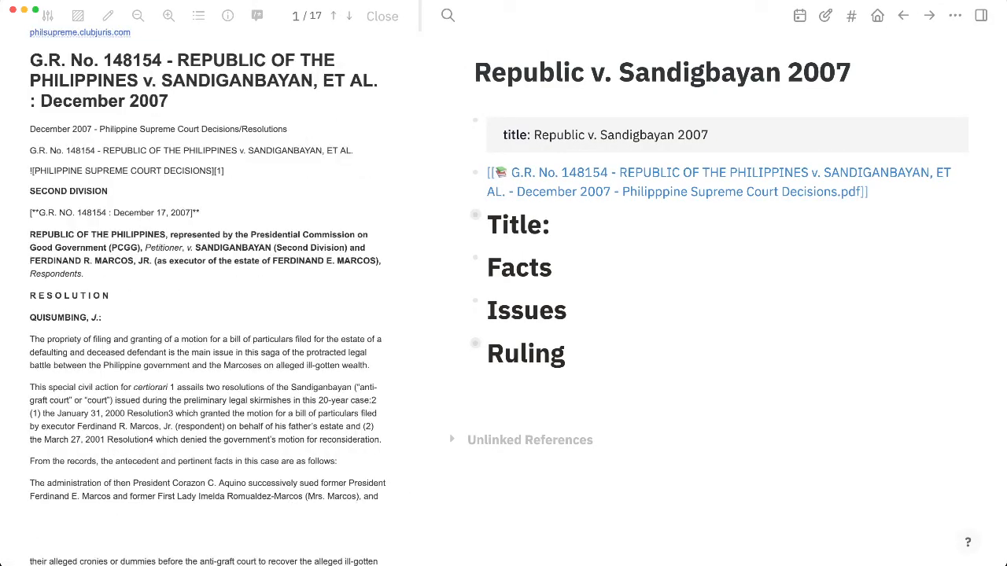
key("super+equal")
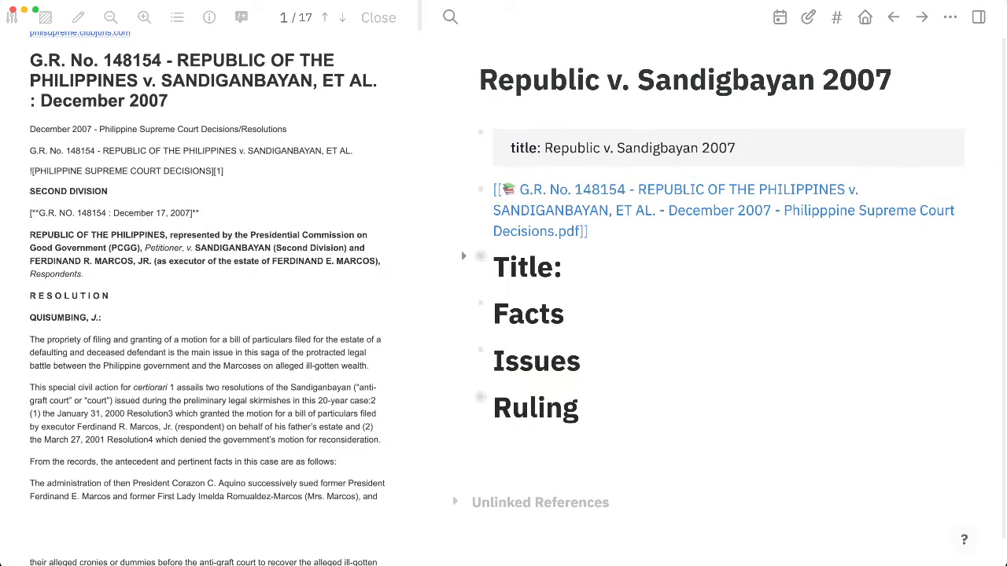
Step: Expand the Title heading and its Reference bullet to reveal the Citation and Source entries
left_click(557, 265)
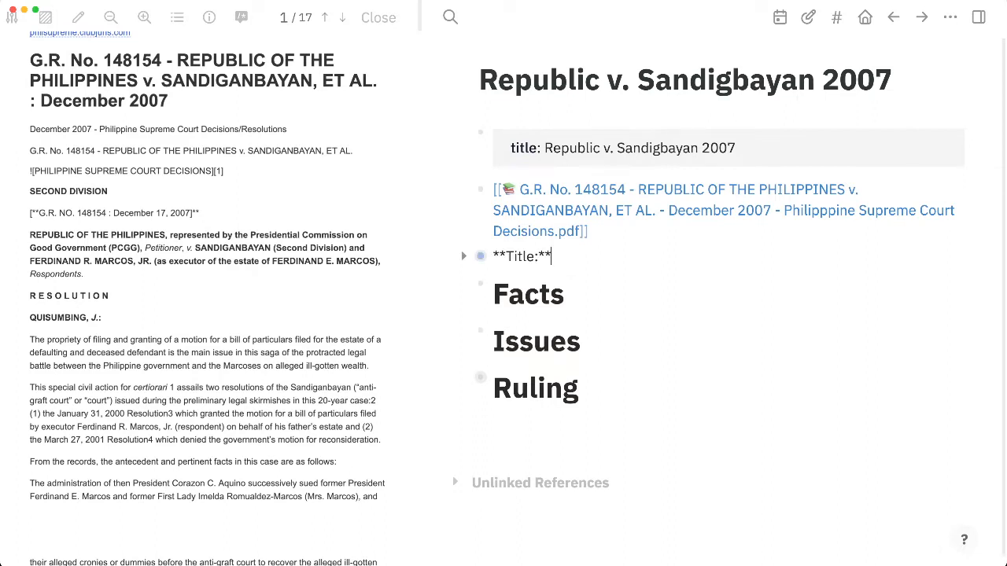
left_click(465, 256)
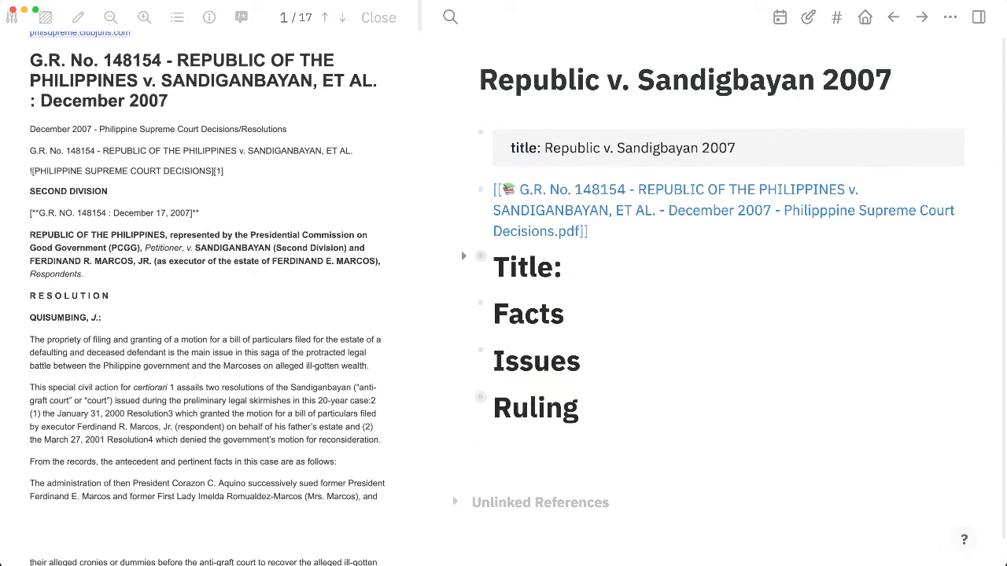
left_click(601, 302)
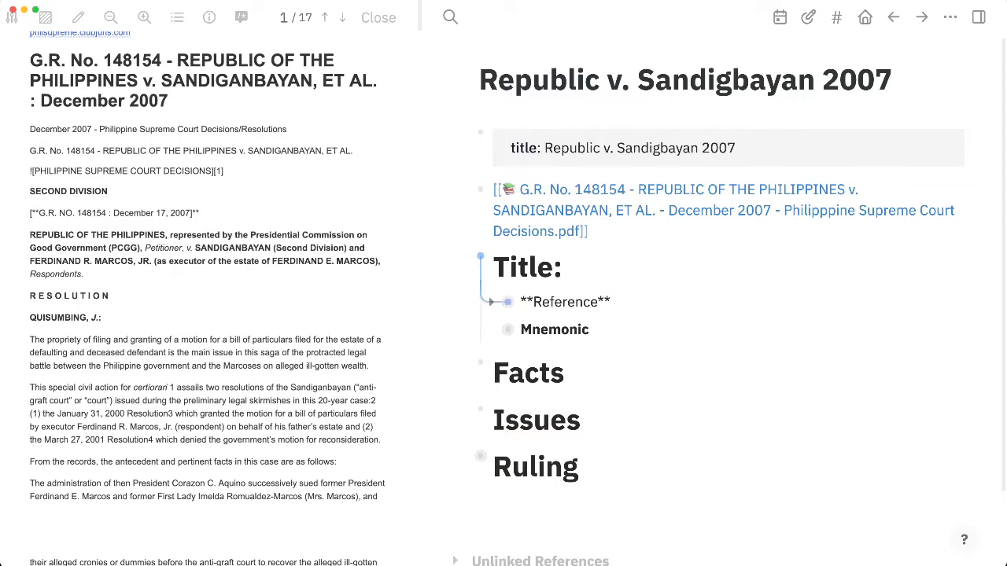
left_click(491, 302)
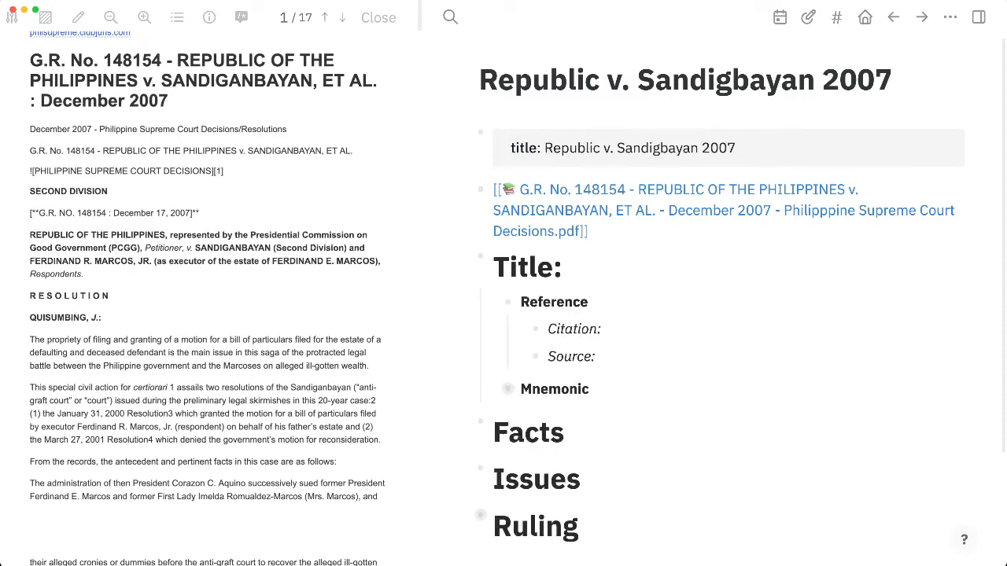
Step: Try to copy the case title from the PDF into the Citation bullet as plain text
left_click_drag(29, 60, 169, 100)
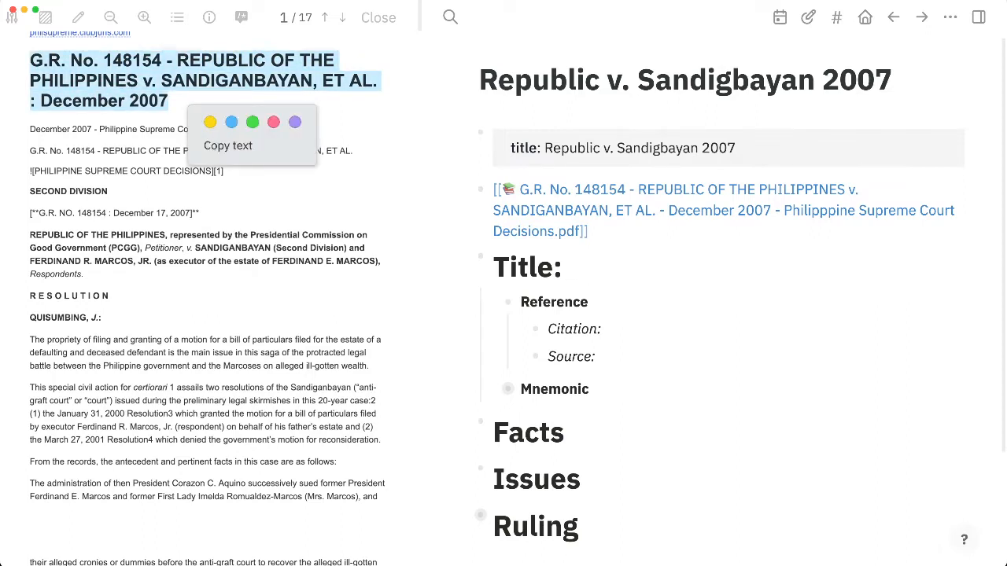
left_click(617, 329)
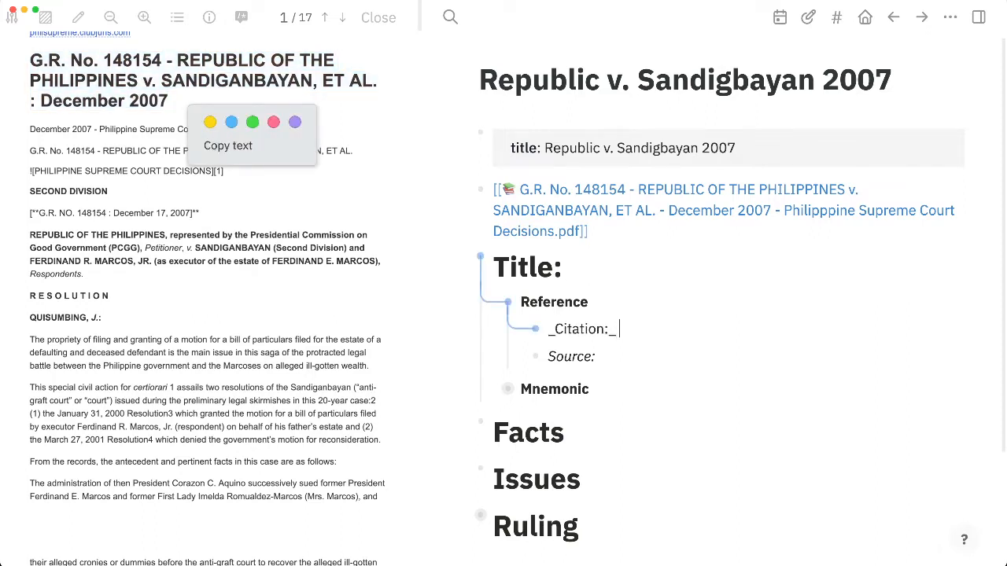
type("G.R. No. 148154 - REPUBLIC OF THEPHILIPPINES v. SANDIGANBAYAN, ET AL.: December 2007")
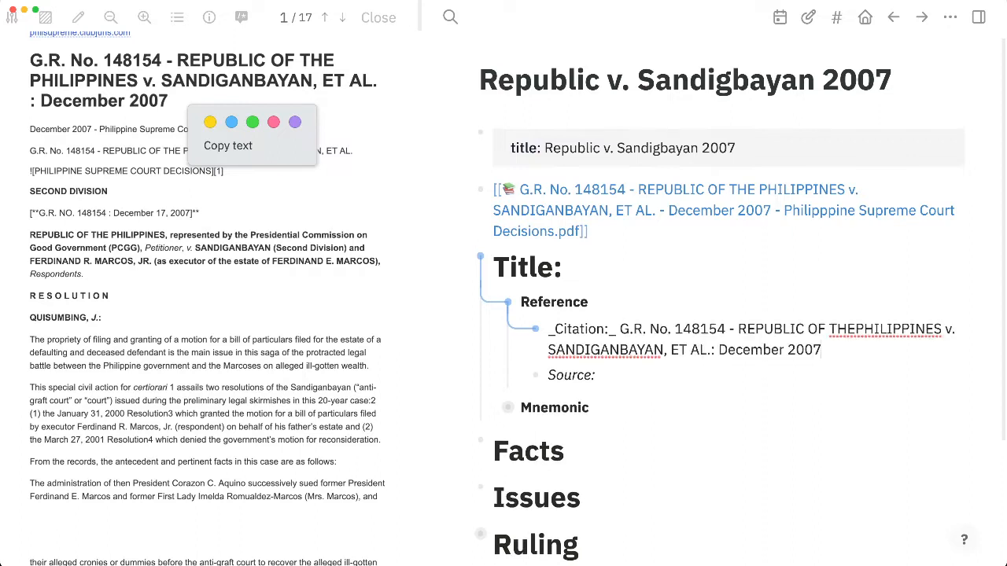
key("super+z")
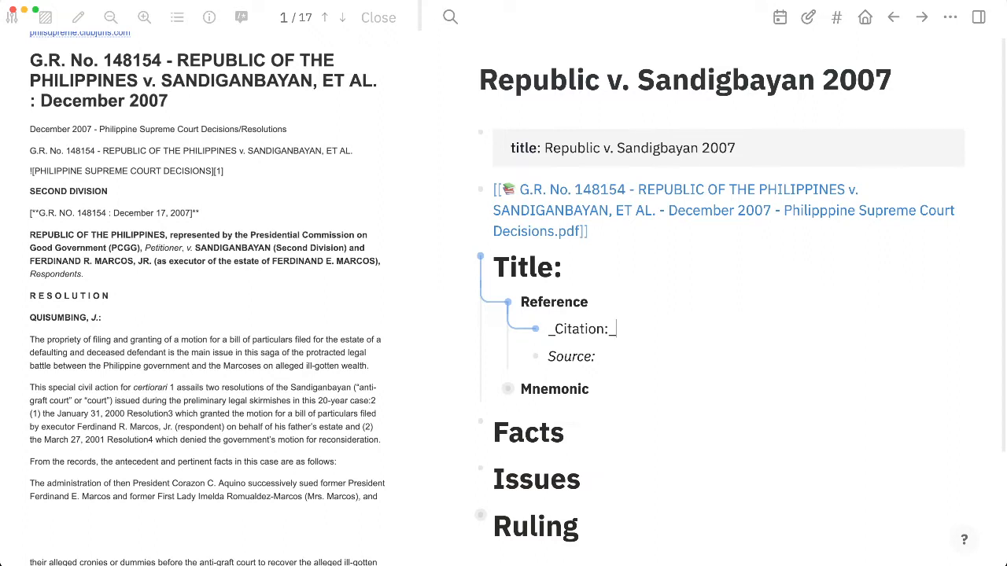
Step: Highlight the case title at the start of the PDF in green and insert its highlight reference after Citation
left_click_drag(30, 60, 168, 102)
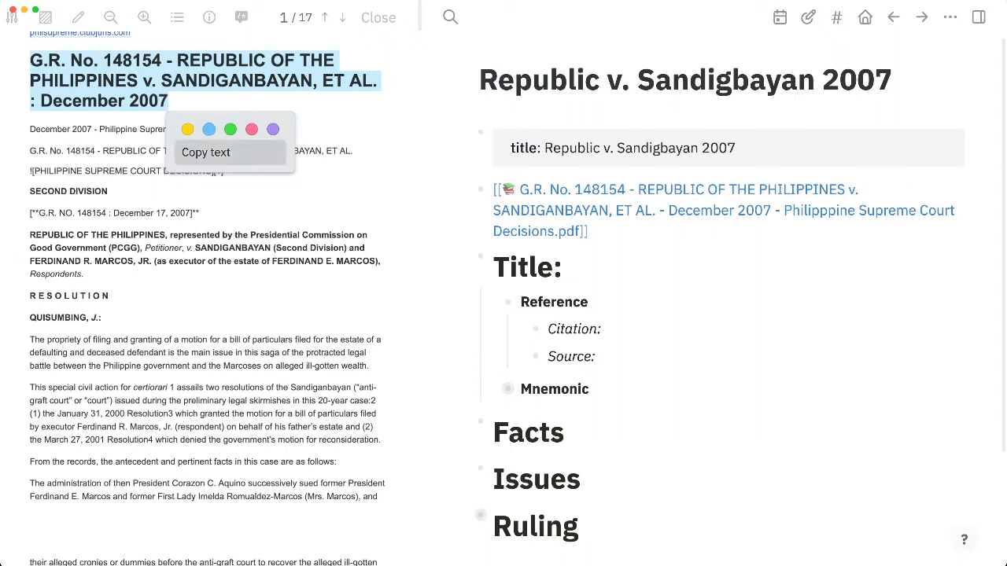
left_click(230, 129)
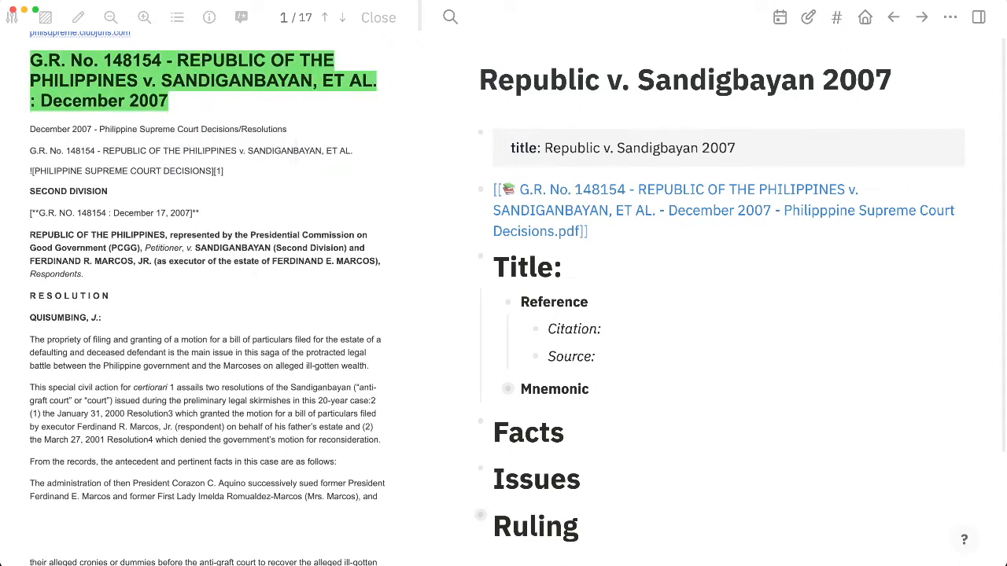
left_click(288, 115)
left_click(617, 329)
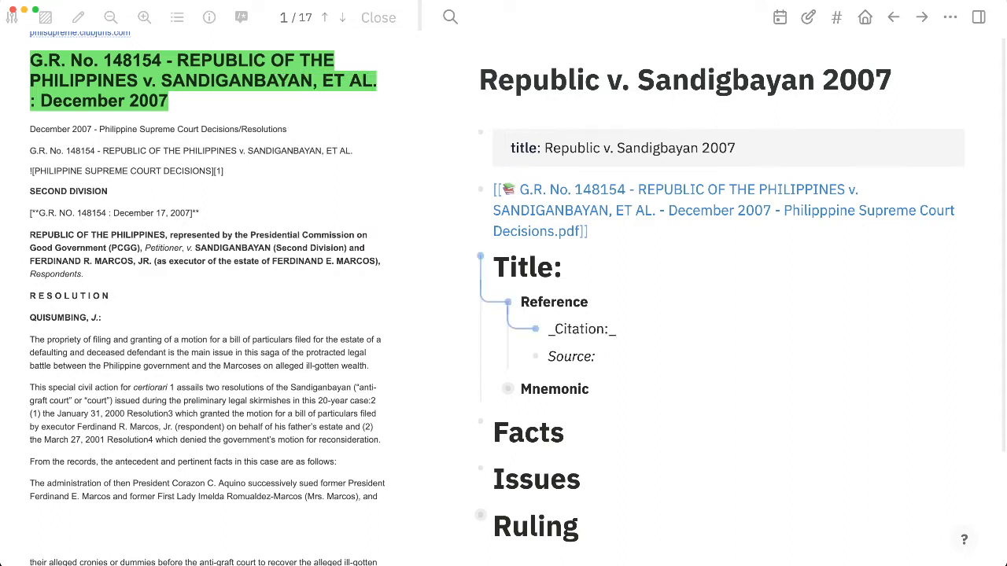
type("((62af210b-f13b-43df-bc4c-0a4b32c4456e))")
Step: Collapse the Reference bullet and expand the Mnemonic bullet to reveal its entries
left_click(612, 356)
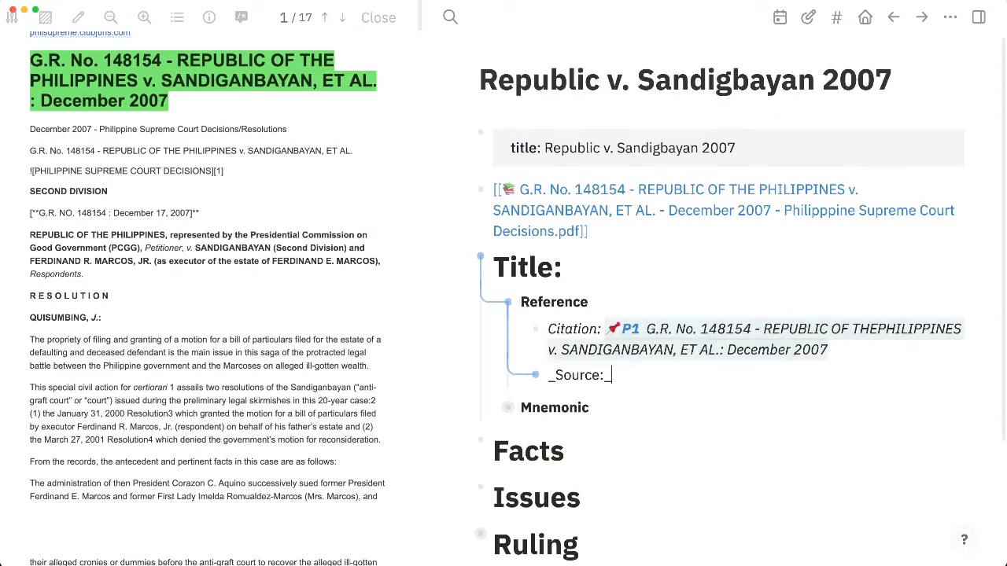
scroll(597, 403, "down", 1)
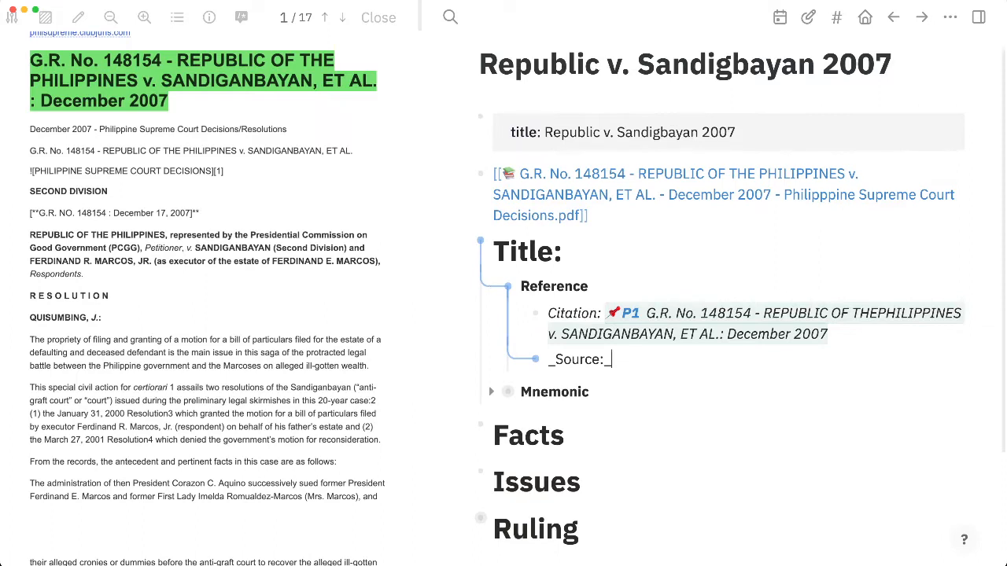
scroll(597, 402, "down", 3)
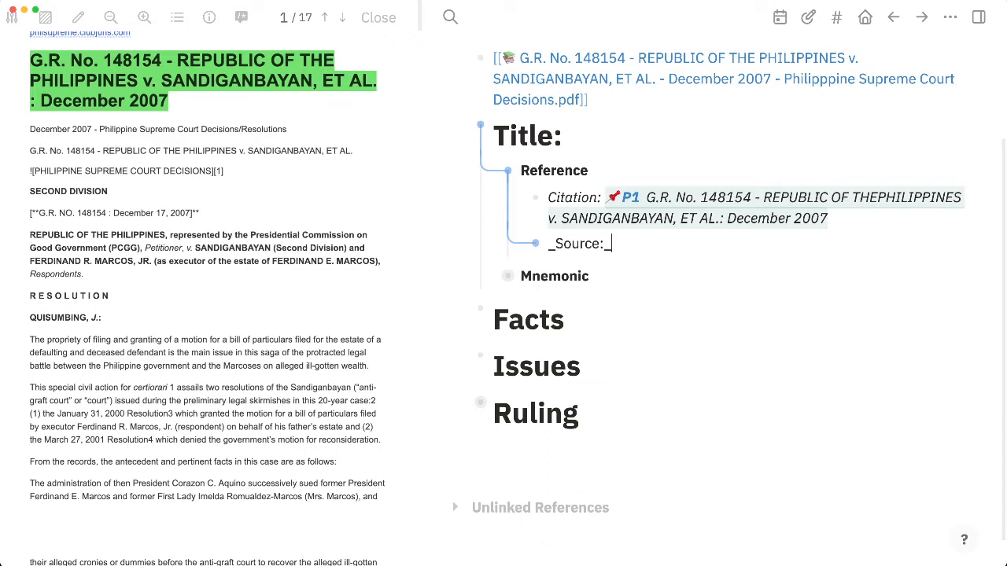
scroll(207, 299, "down", 1)
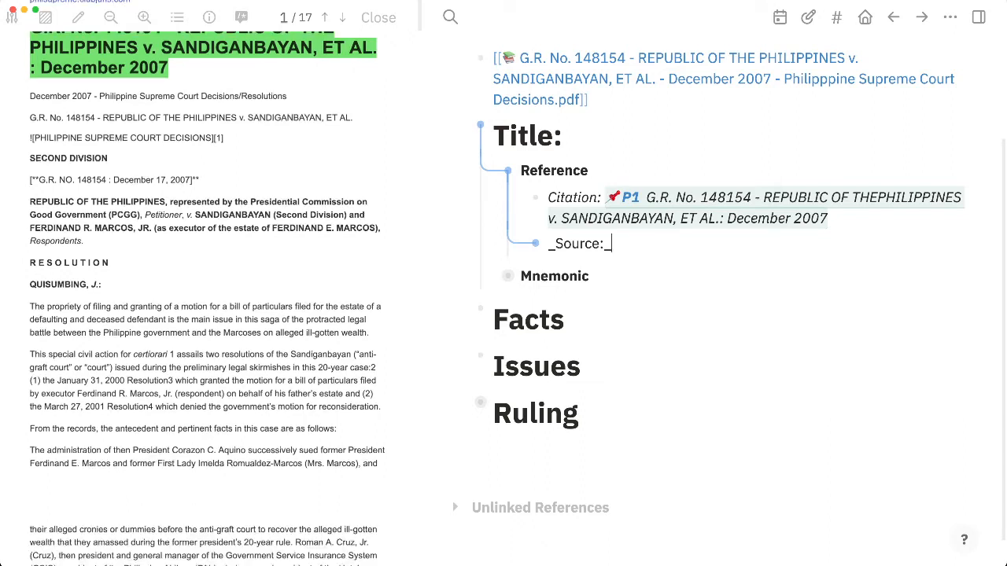
scroll(207, 298, "down", 1)
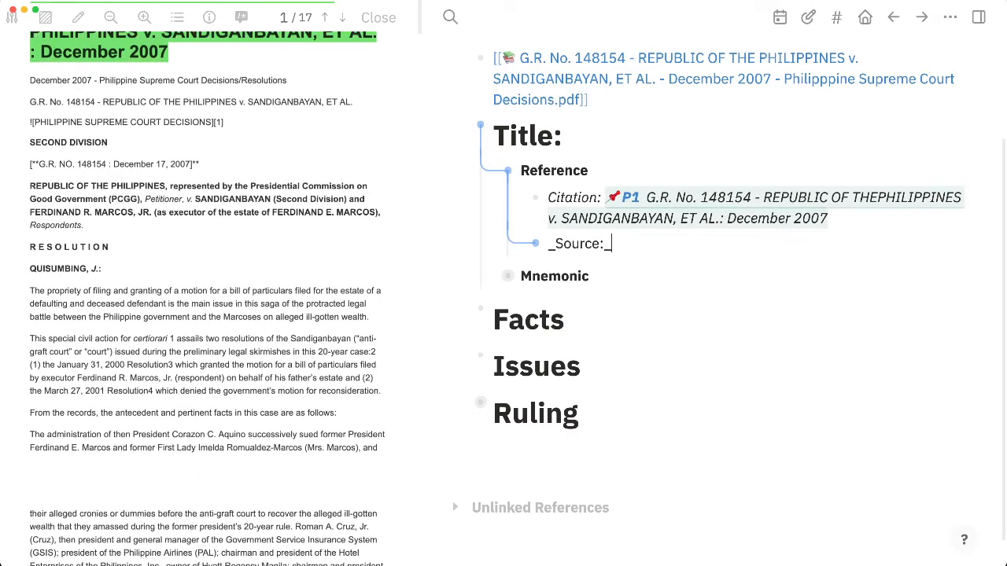
left_click(493, 170)
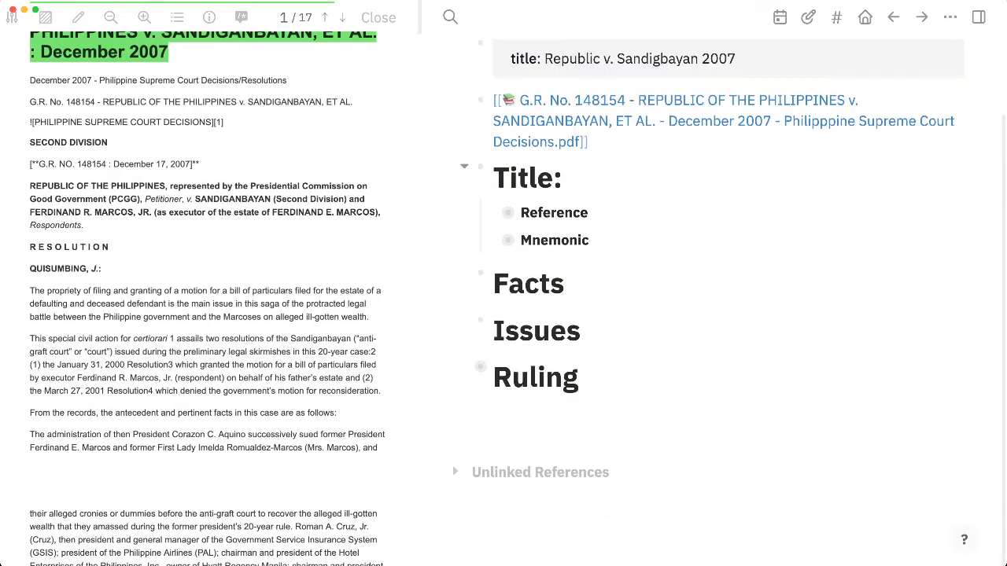
left_click(491, 240)
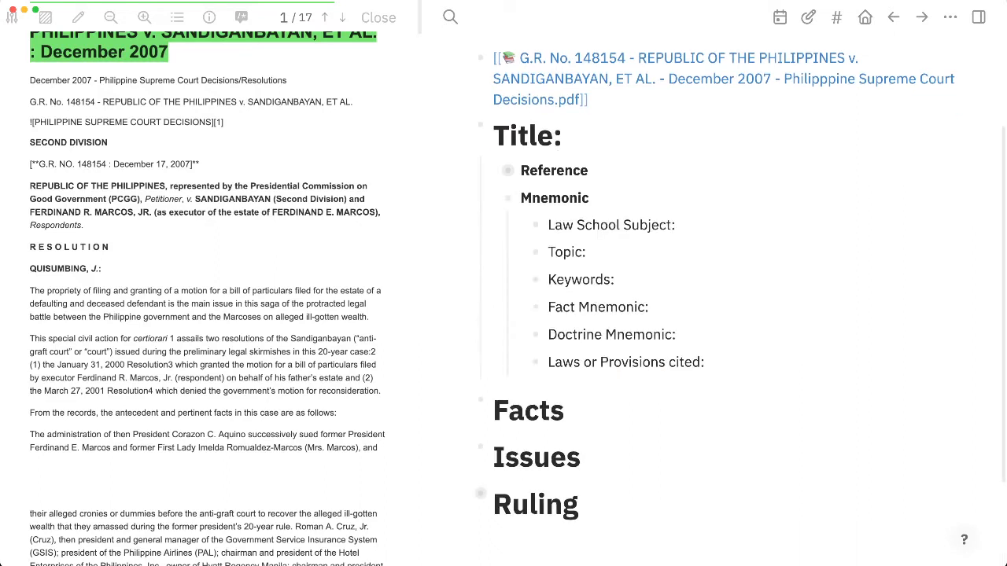
Step: Enter Civil Procedure as the Law School Subject under Mnemonic
left_click(679, 225)
type("Civil Pro")
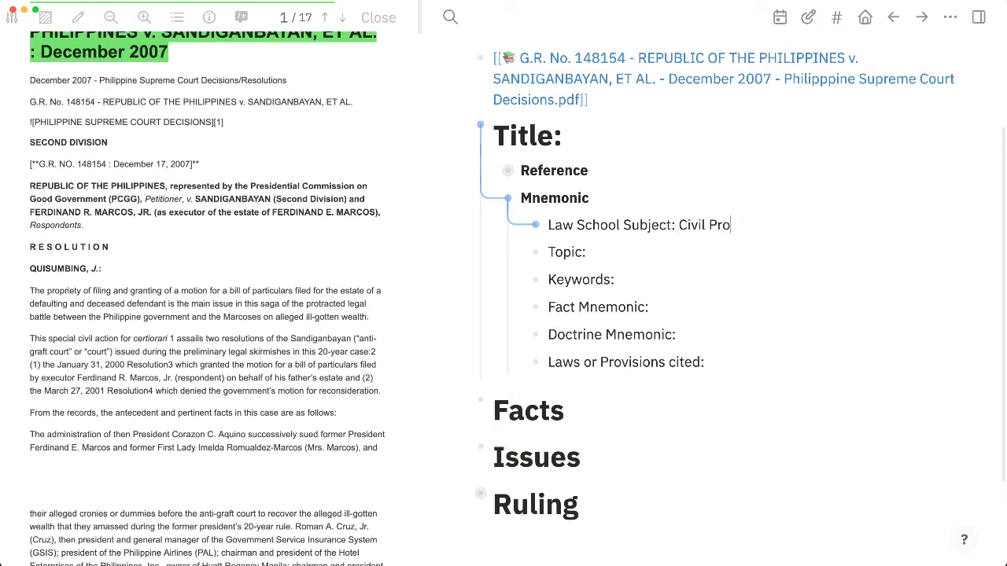
type("cedure")
key("super+Tab")
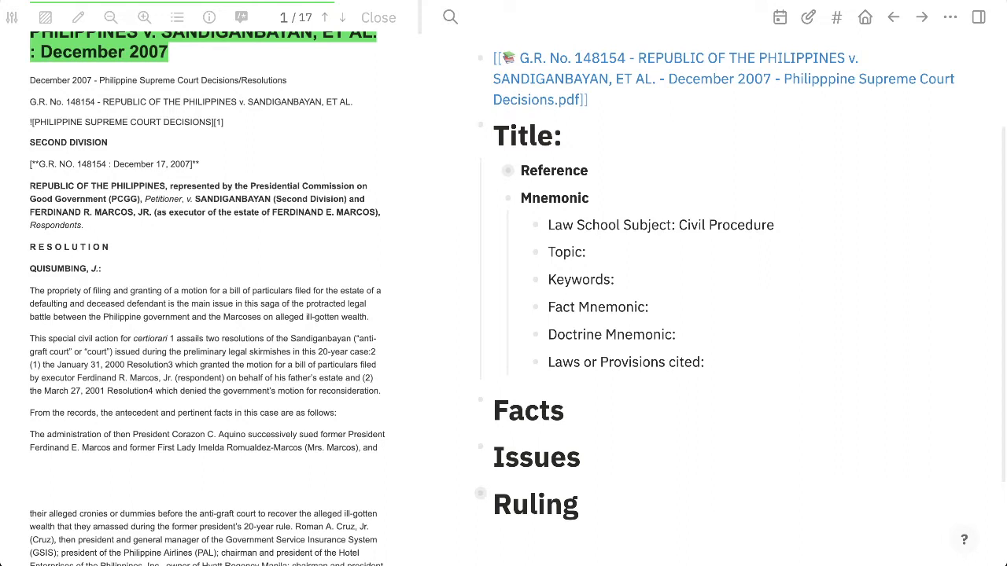
left_click(774, 225)
key("Escape")
left_click(588, 253)
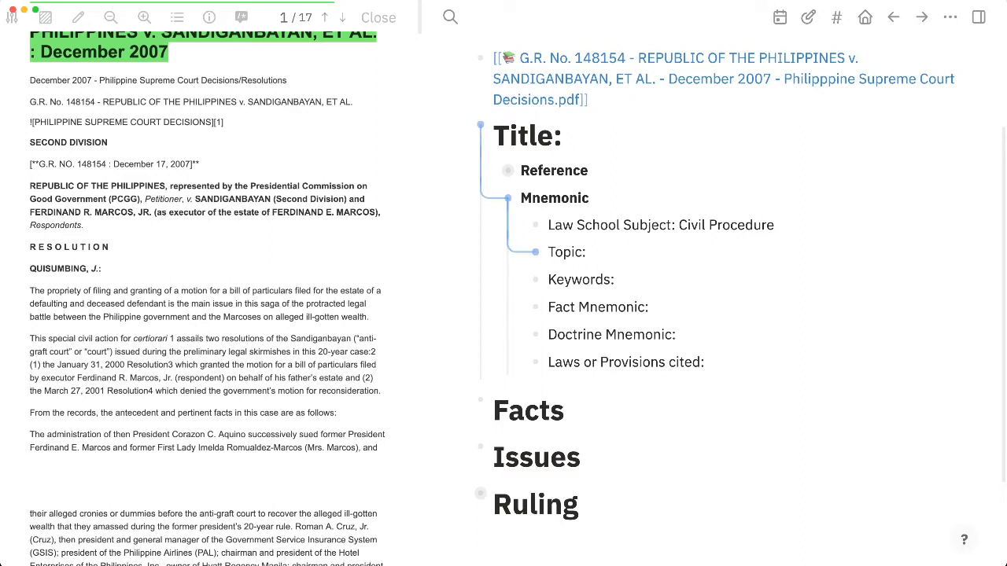
Step: Focus on the Law School Subject bullet and add the nested bullet "Sec. 1. When applied for purpose"
left_click(774, 225)
left_click(535, 225)
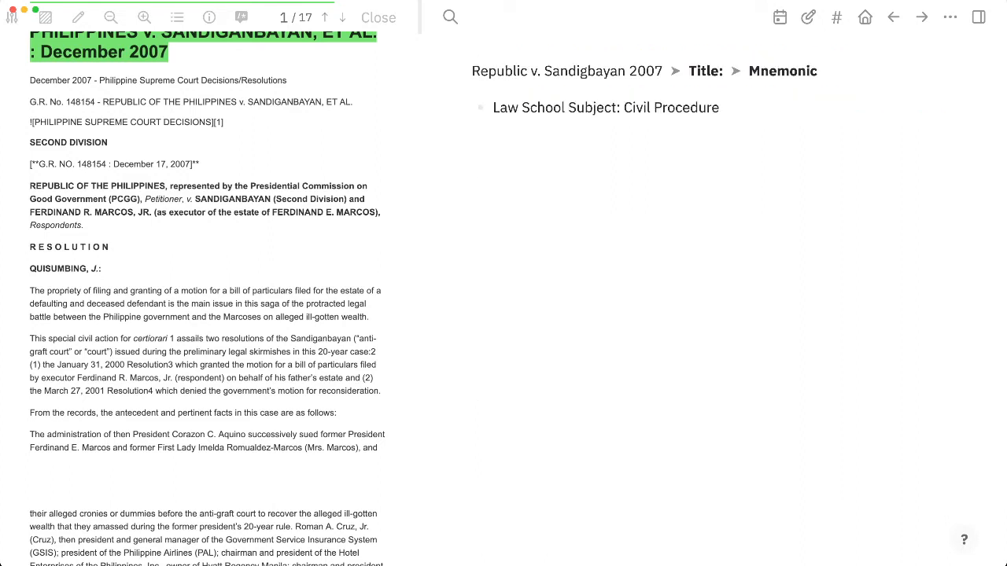
key("Return")
key("super+Tab")
key("super+Tab")
type("Sec. 1. When applied for purpose")
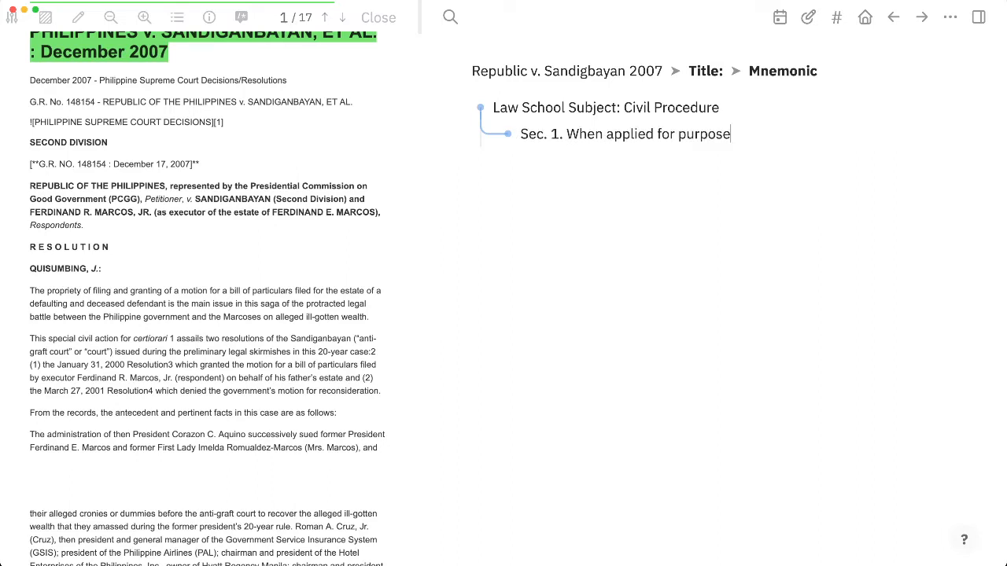
Step: Give the "Sec. 1. When applied for purpose" bullet a green background
right_click(508, 134)
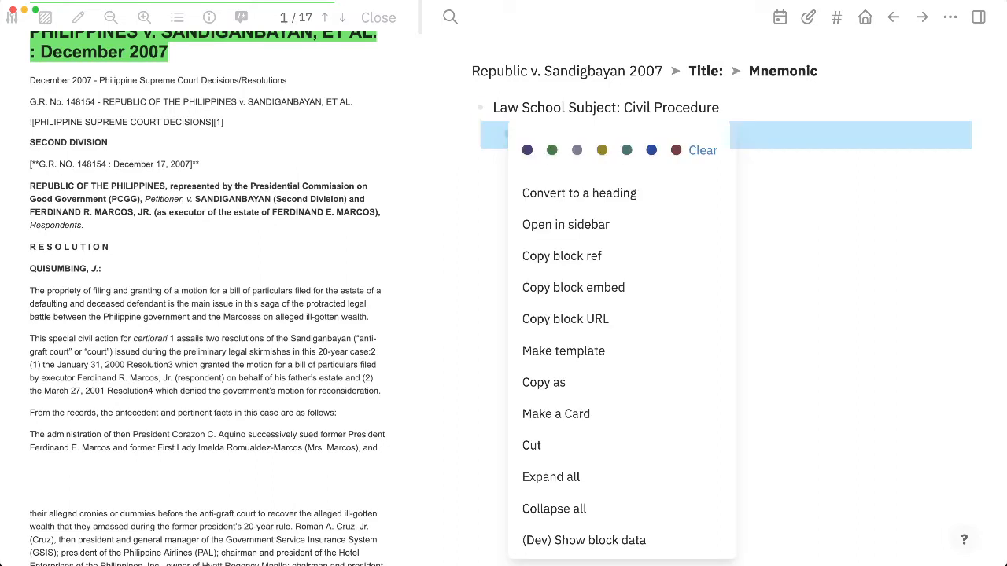
left_click(552, 149)
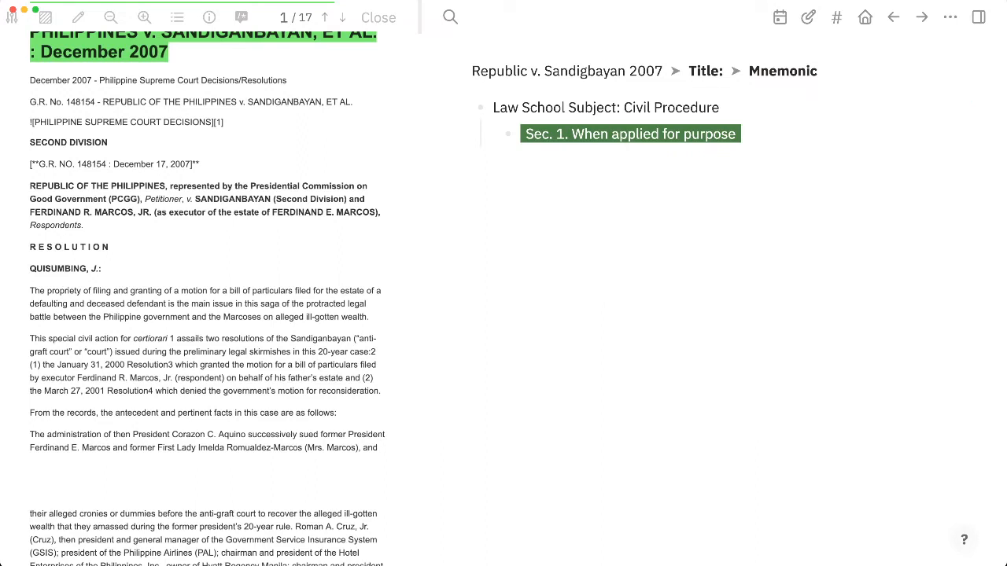
left_click(609, 134)
key("Escape")
left_click(733, 135)
key("Escape")
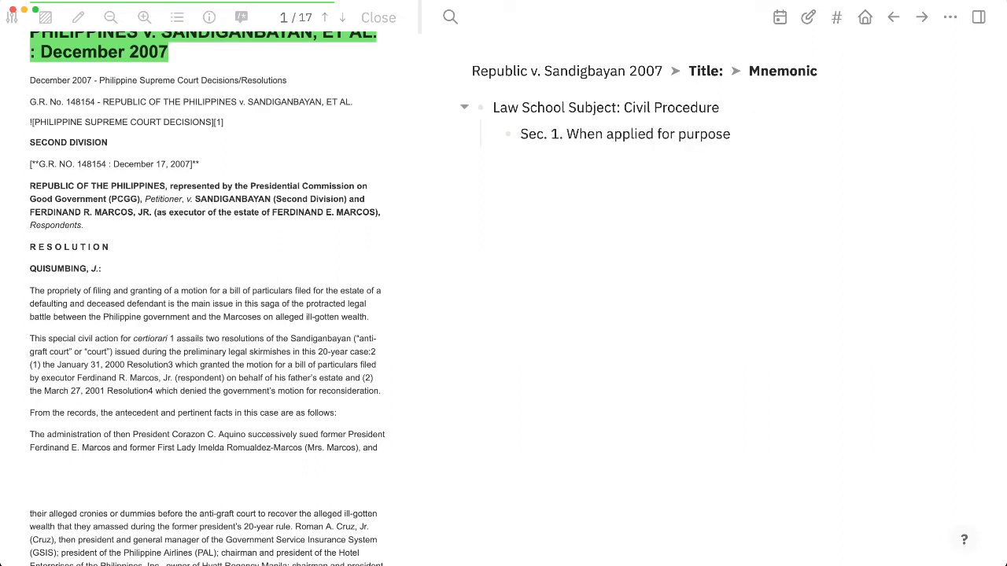
Step: Add the nested bullet "Rule 12 - Bill of Particulars" above the Sec. 1 bullet
left_click(725, 108)
key("Return")
type("Ru")
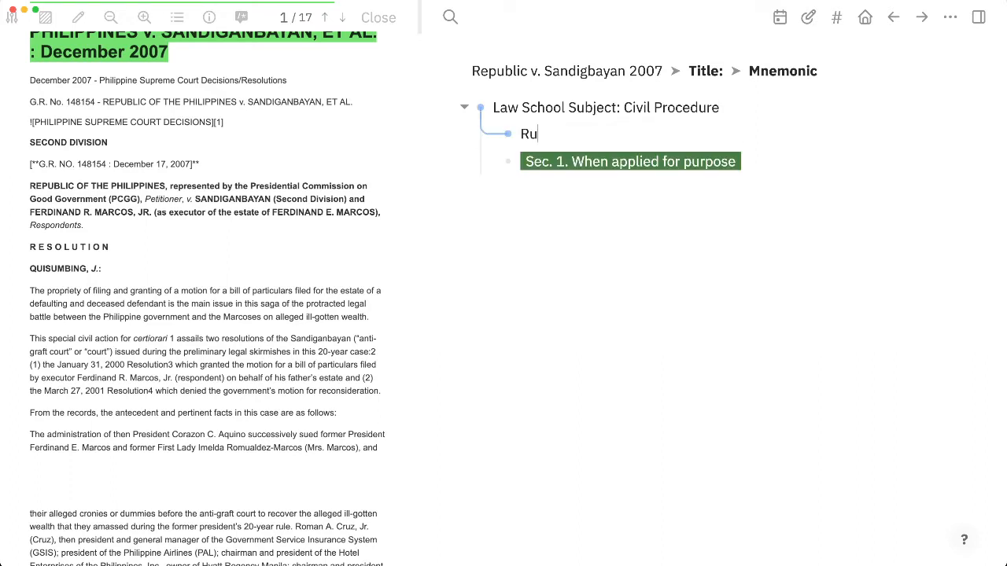
type("le 12 - Bill of Par")
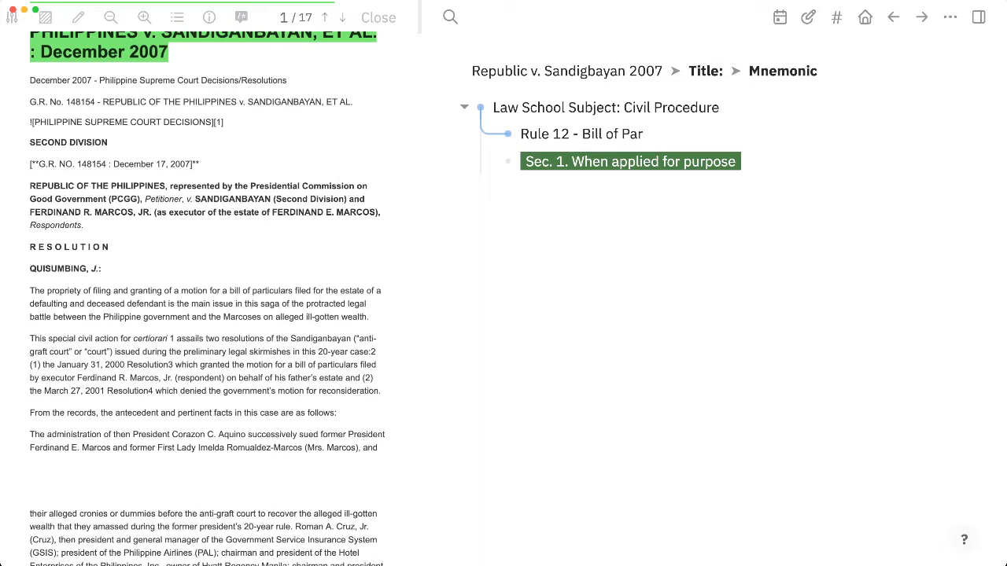
type("ticulars")
Step: Return to the Title level and move the Rule 12 and Sec. 1 bullets under Topic, with Rule 12 first
left_click(706, 71)
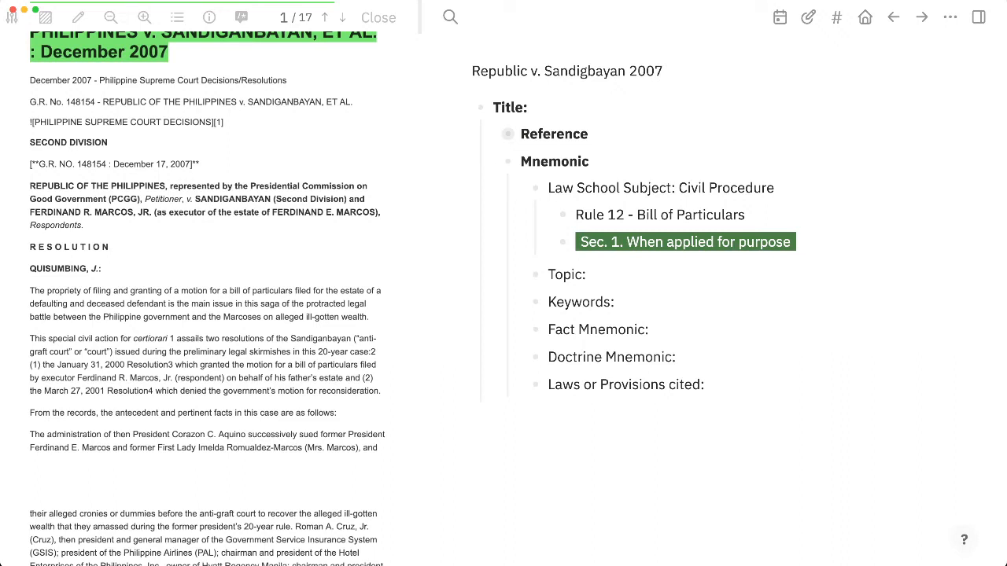
left_click(492, 161)
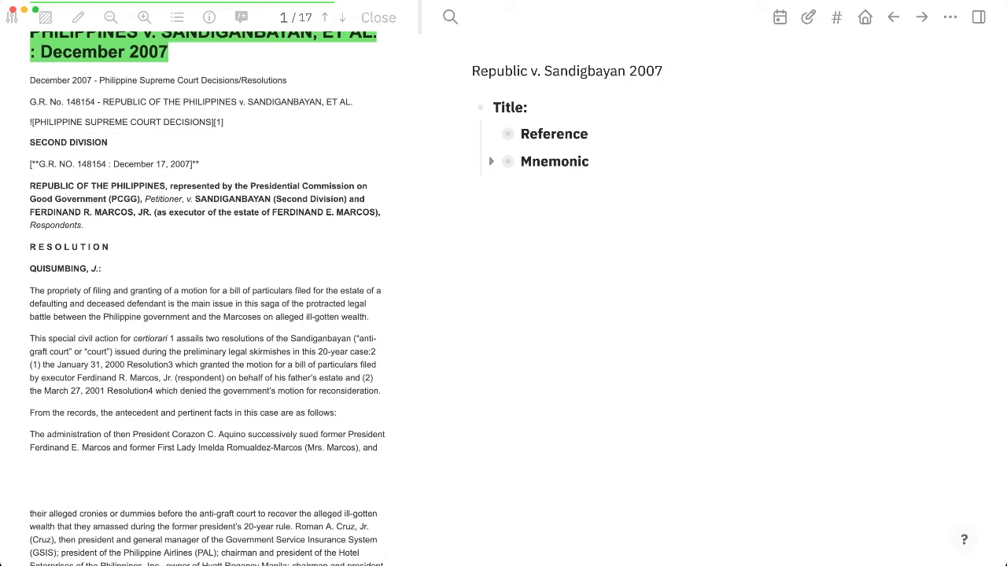
left_click(491, 161)
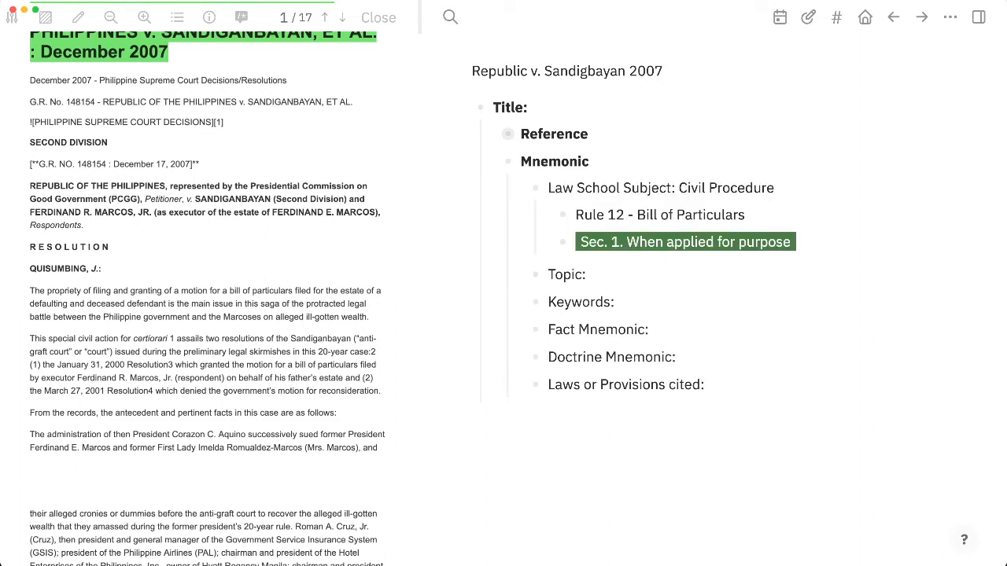
left_click(586, 275)
right_click(563, 242)
left_click_drag(563, 242, 590, 280)
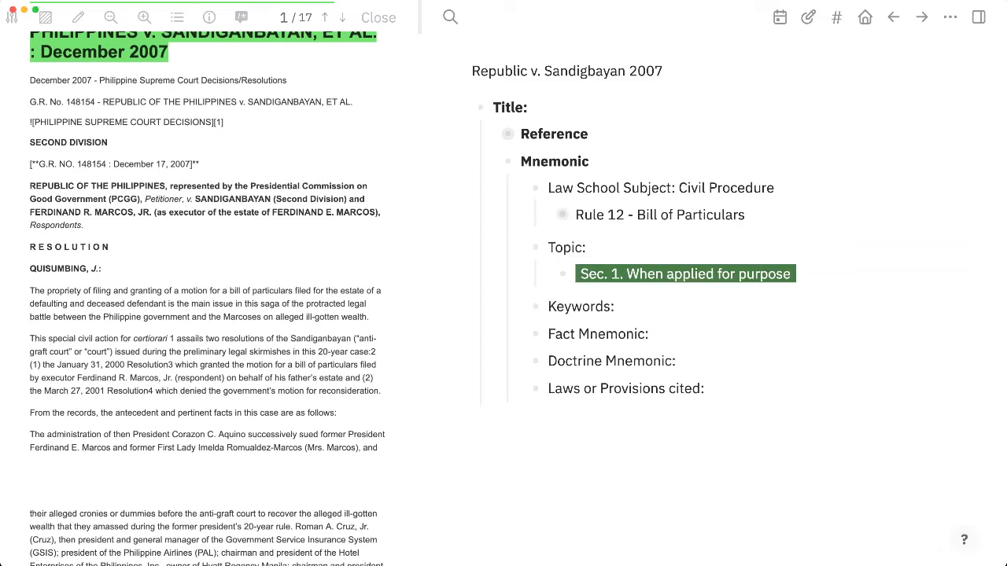
left_click_drag(562, 215, 589, 256)
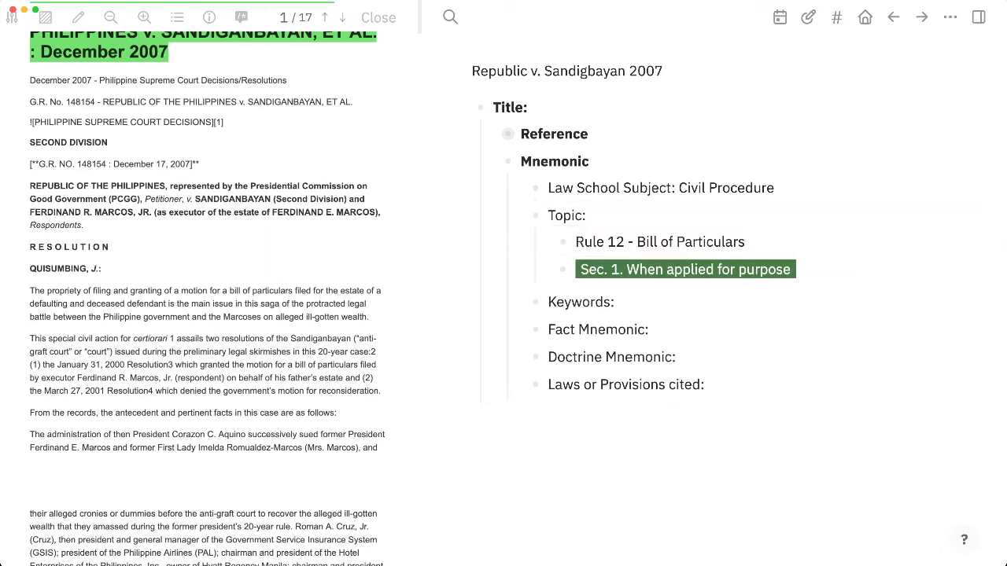
Step: Collapse Topic and Mnemonic, return to the full Republic v. Sandigbayan 2007 page, and collapse the Title heading
left_click(519, 215)
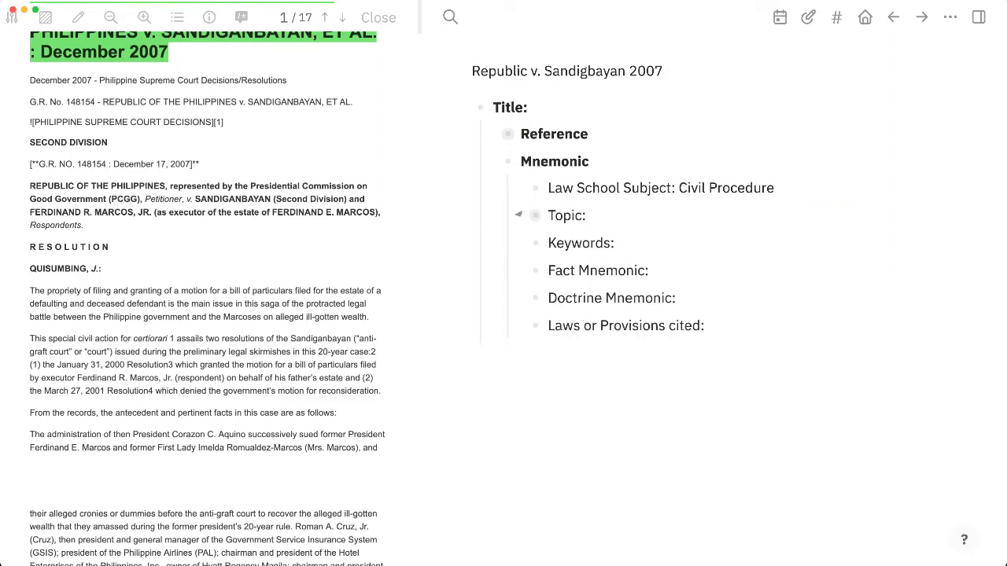
left_click(492, 160)
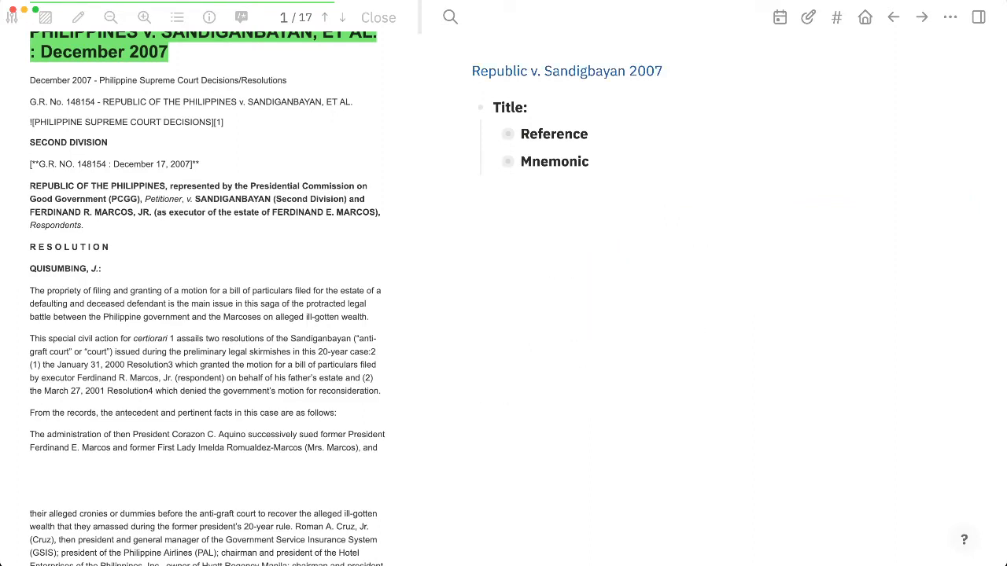
left_click(566, 71)
scroll(598, 178, "down", 1)
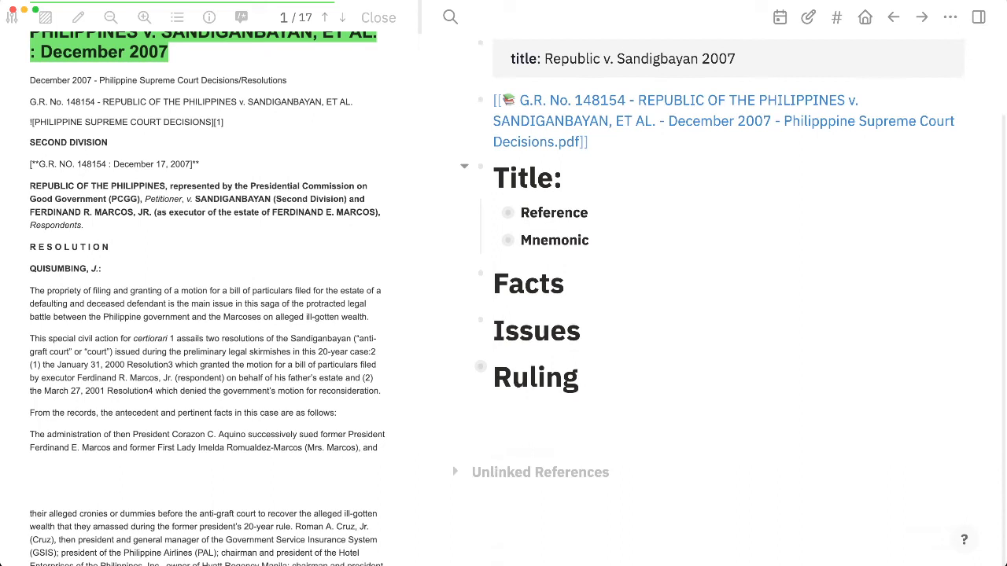
left_click(464, 166)
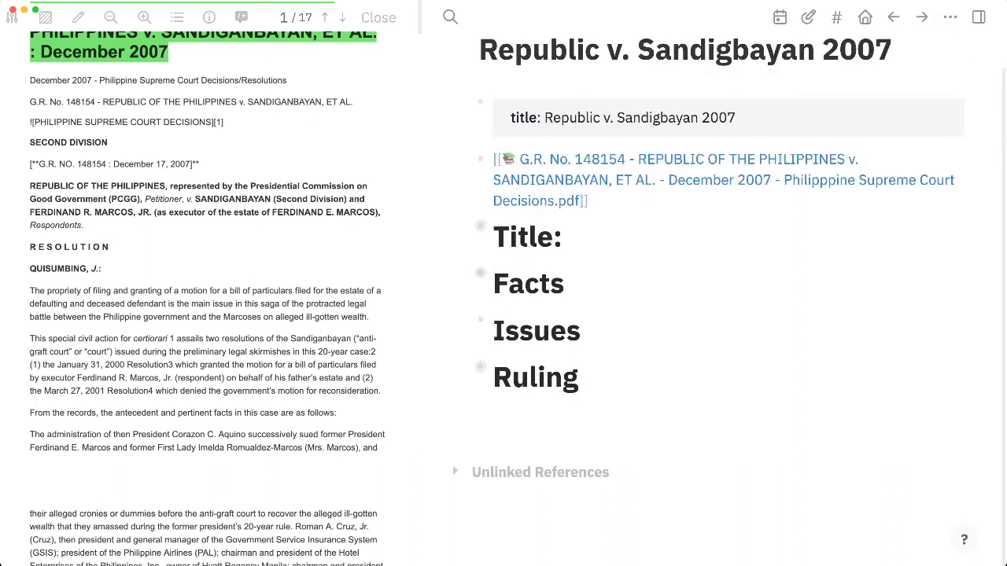
Step: Focus on the Facts heading and add an empty nested bullet beneath it
left_click(479, 273)
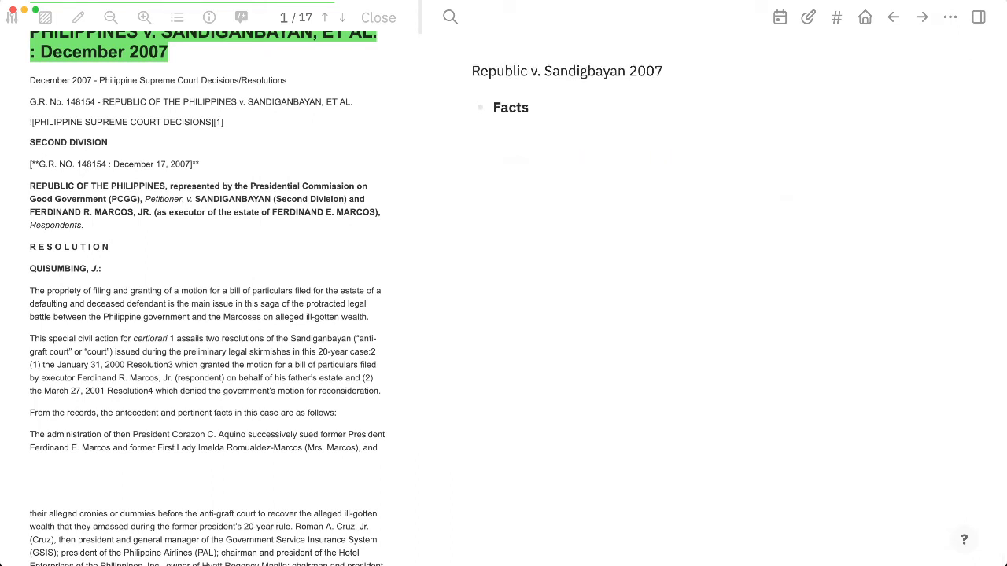
left_click(529, 108)
key("Return")
key("Tab")
Step: Read the opening of the decision on the PDF's first page, from the caption to the start of the antecedent facts
scroll(208, 299, "down", 1)
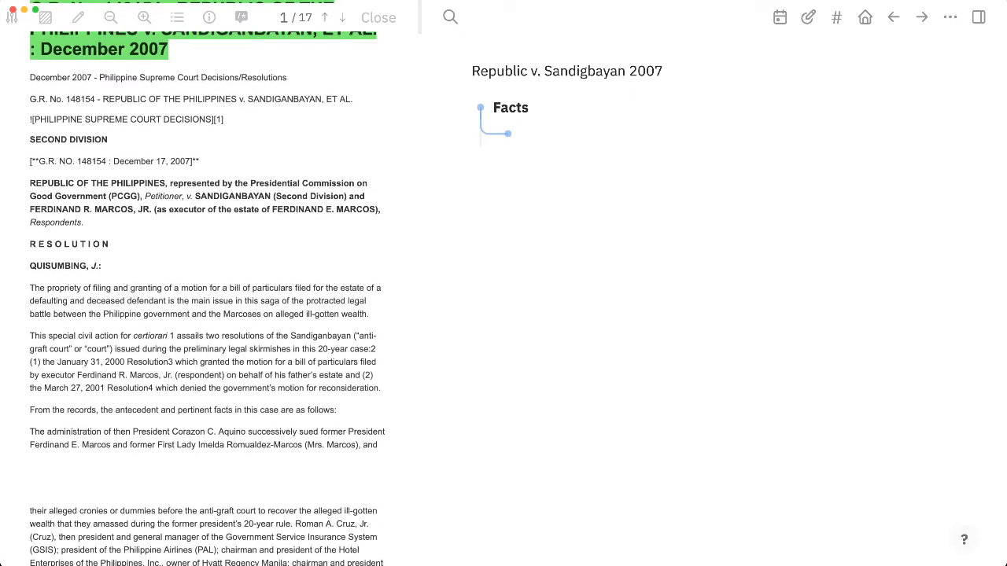
scroll(208, 299, "up", 1)
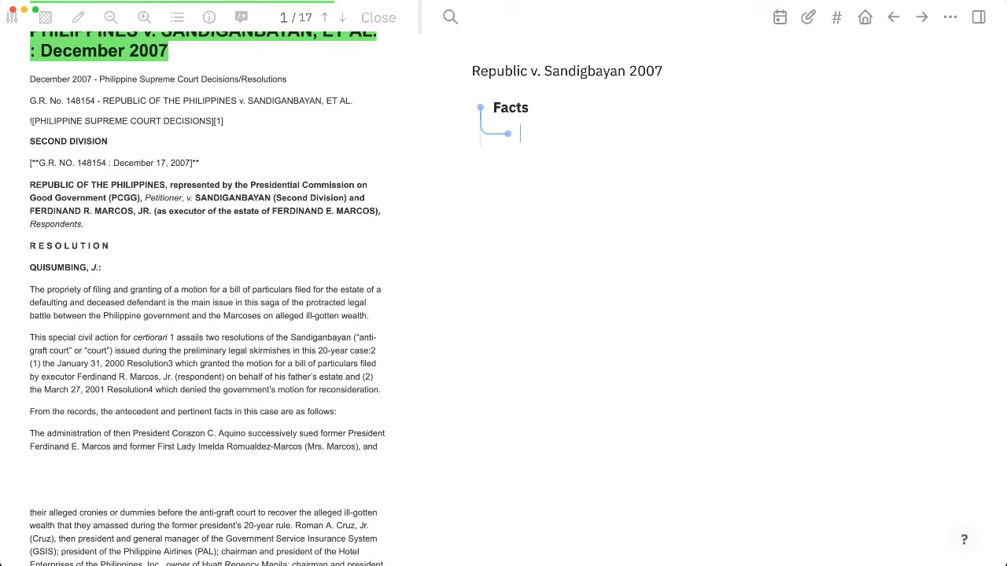
scroll(207, 298, "down", 2)
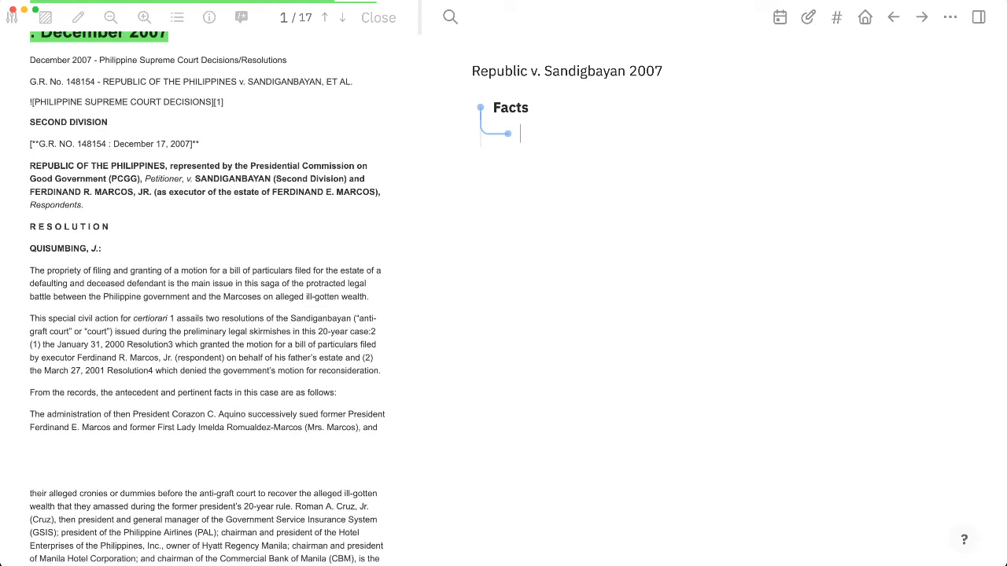
scroll(207, 299, "up", 1)
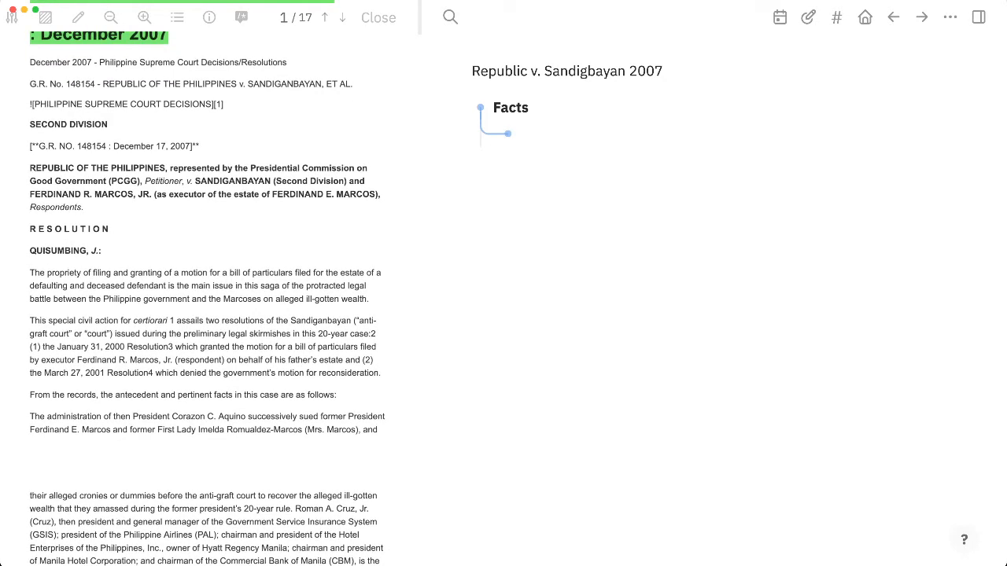
scroll(208, 299, "down", 3)
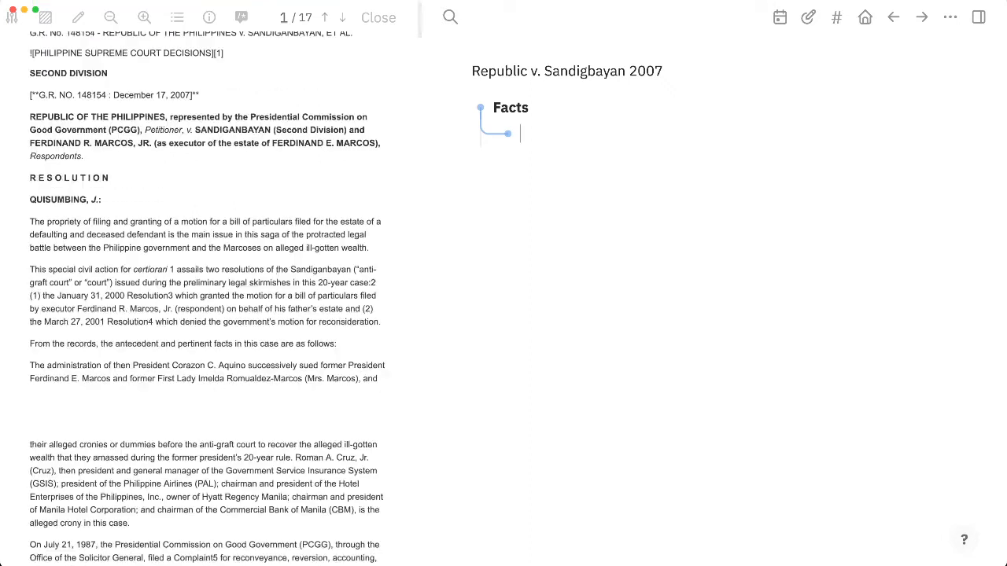
scroll(208, 299, "up", 1)
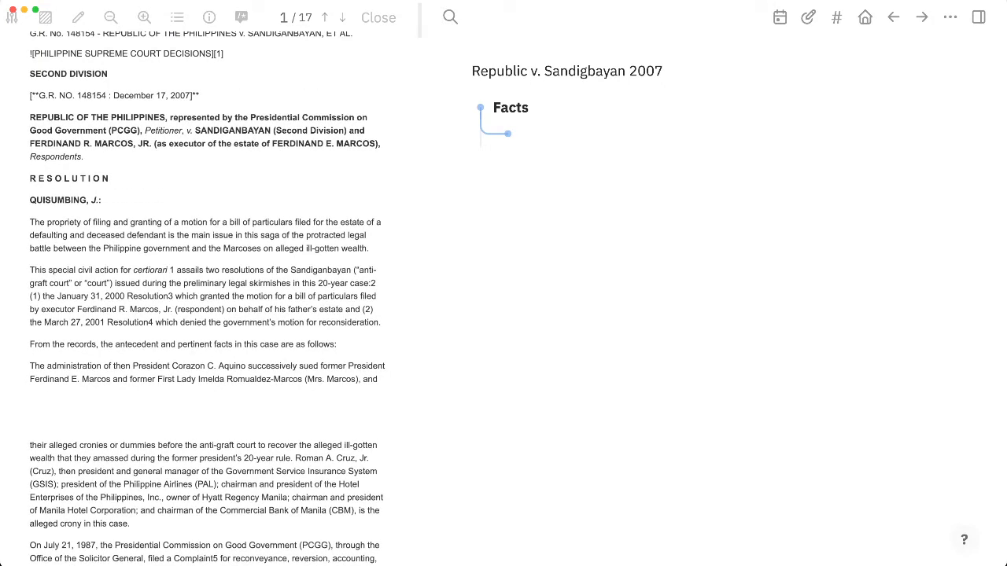
scroll(208, 299, "down", 2)
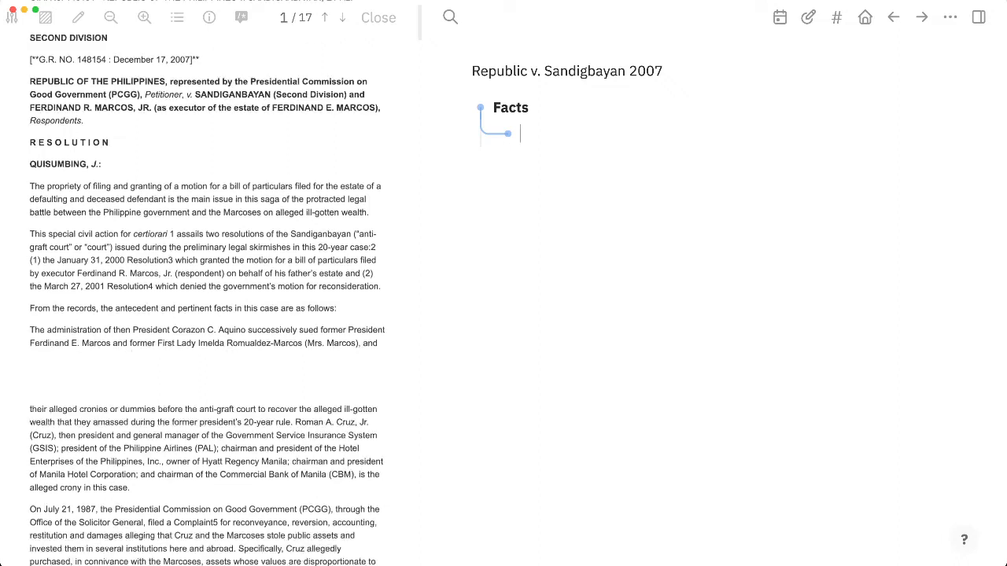
scroll(208, 299, "down", 2)
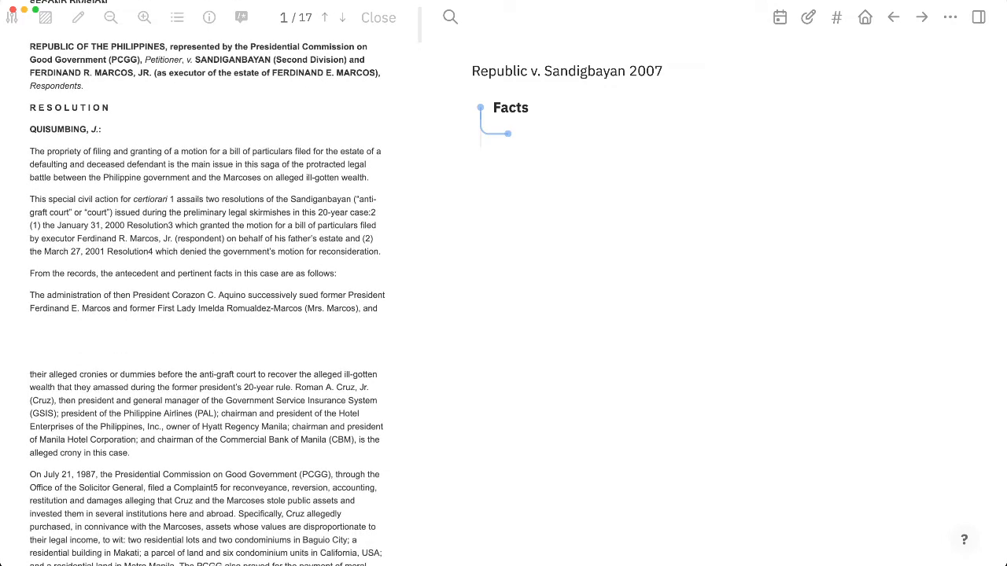
scroll(208, 299, "up", 6)
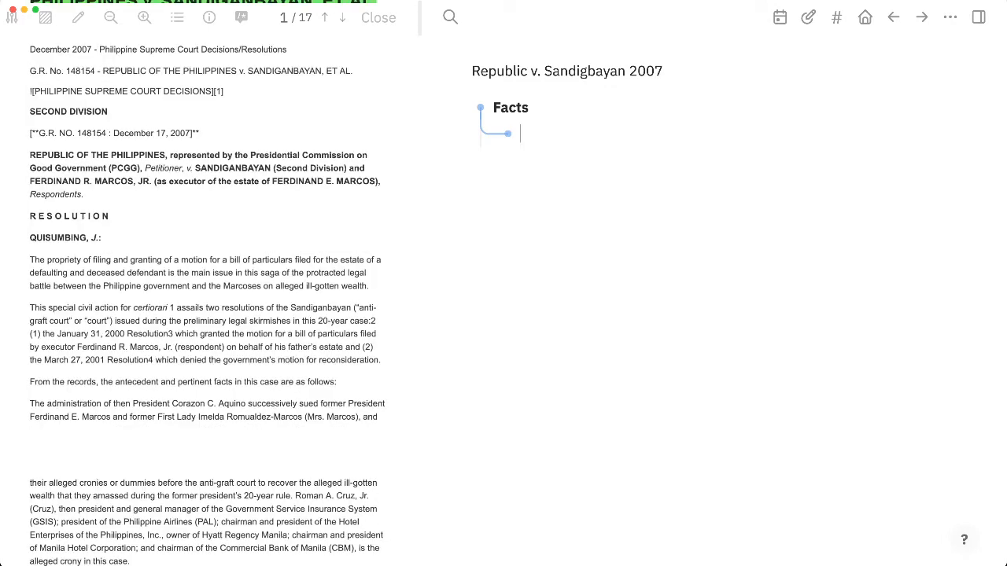
scroll(208, 299, "down", 1)
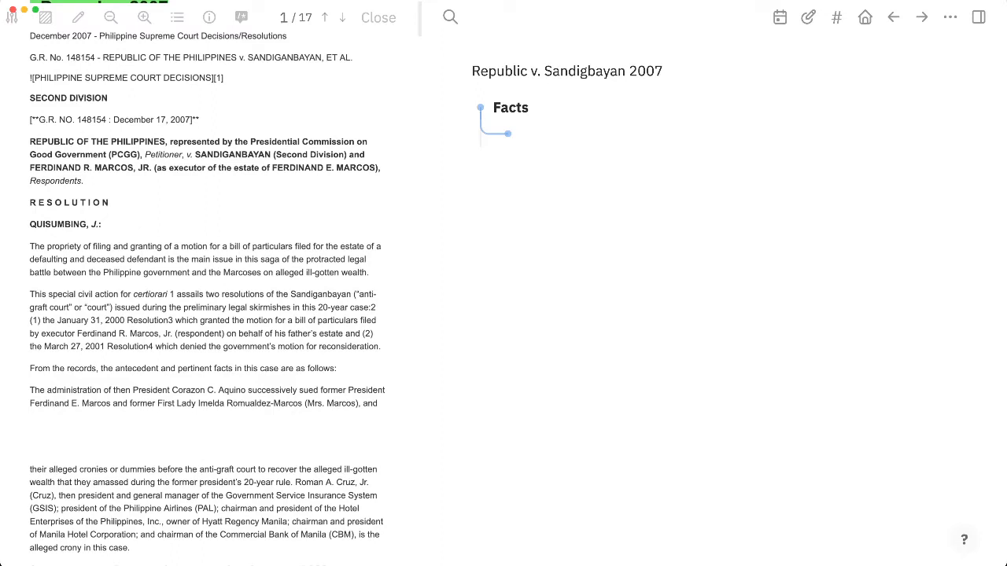
scroll(207, 299, "up", 5)
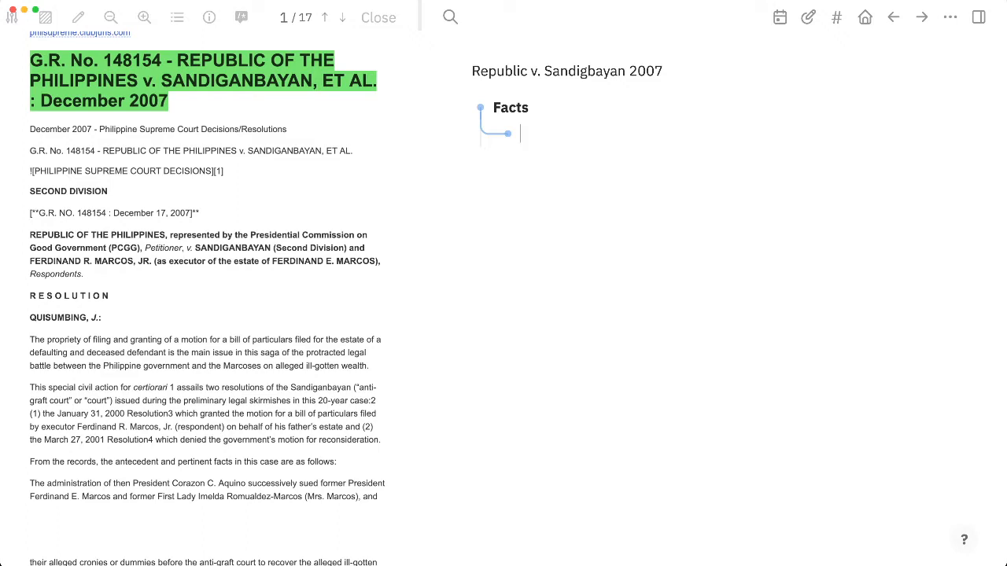
scroll(204, 299, "down", 2)
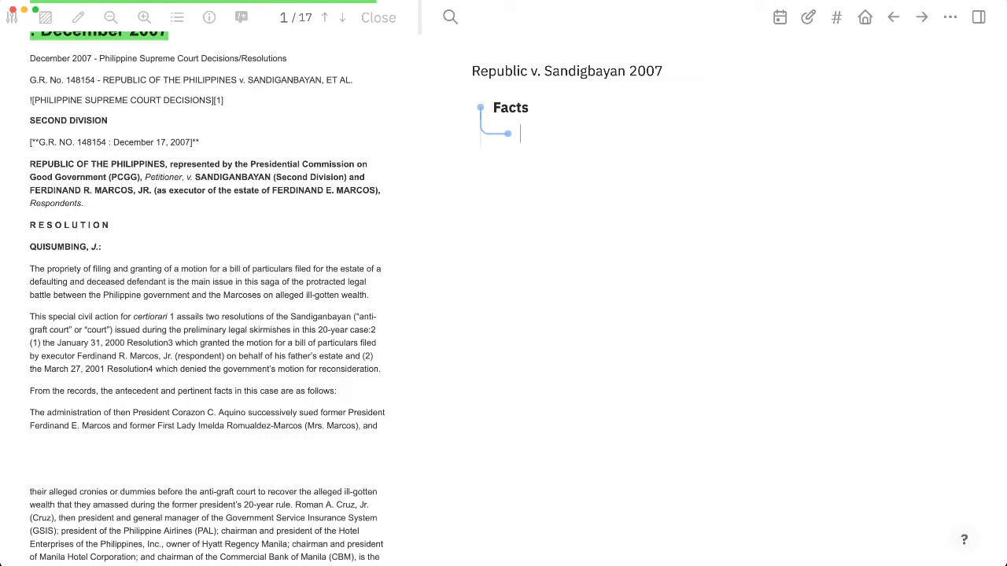
key("Escape")
scroll(204, 299, "down", 4)
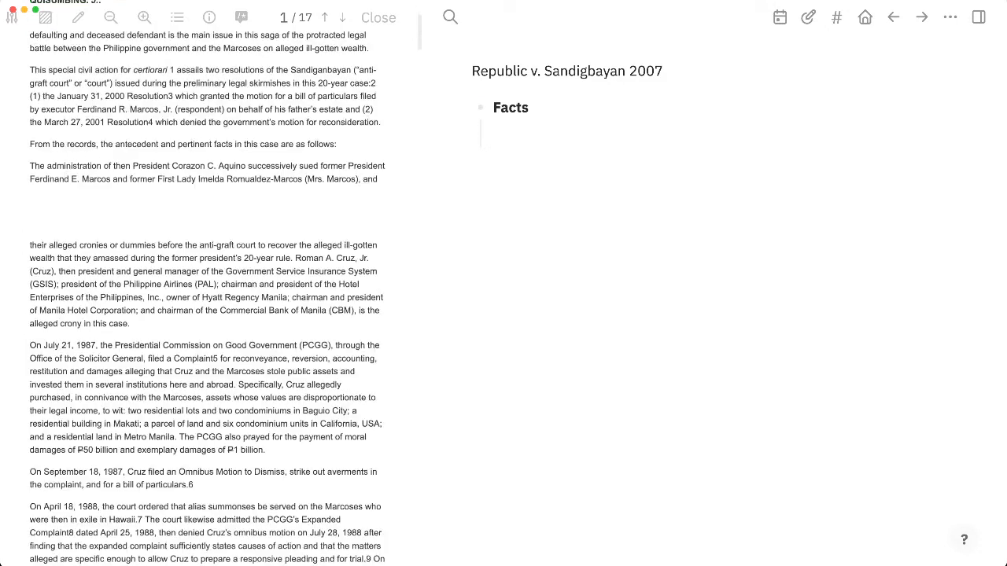
scroll(205, 299, "up", 2)
scroll(205, 299, "up", 3)
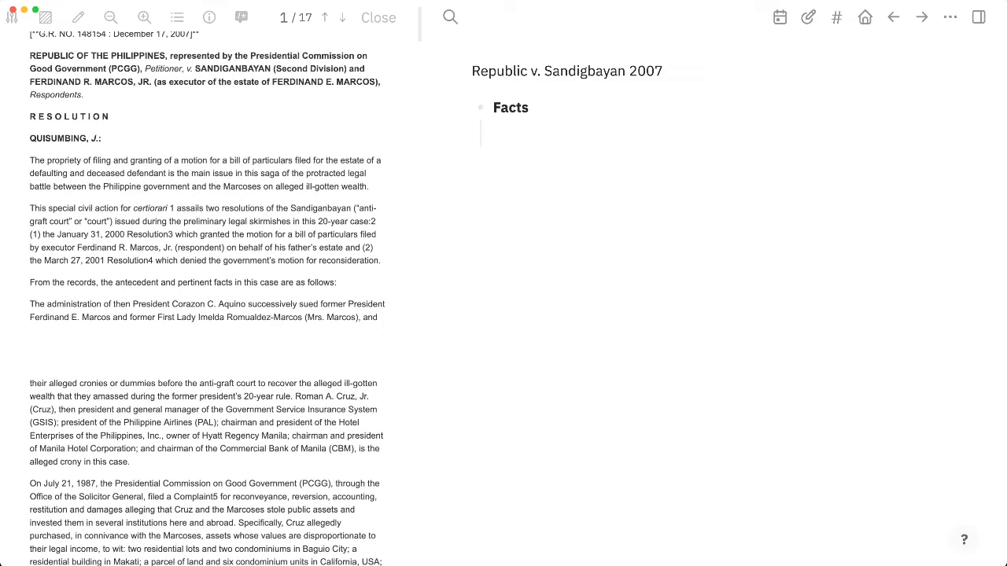
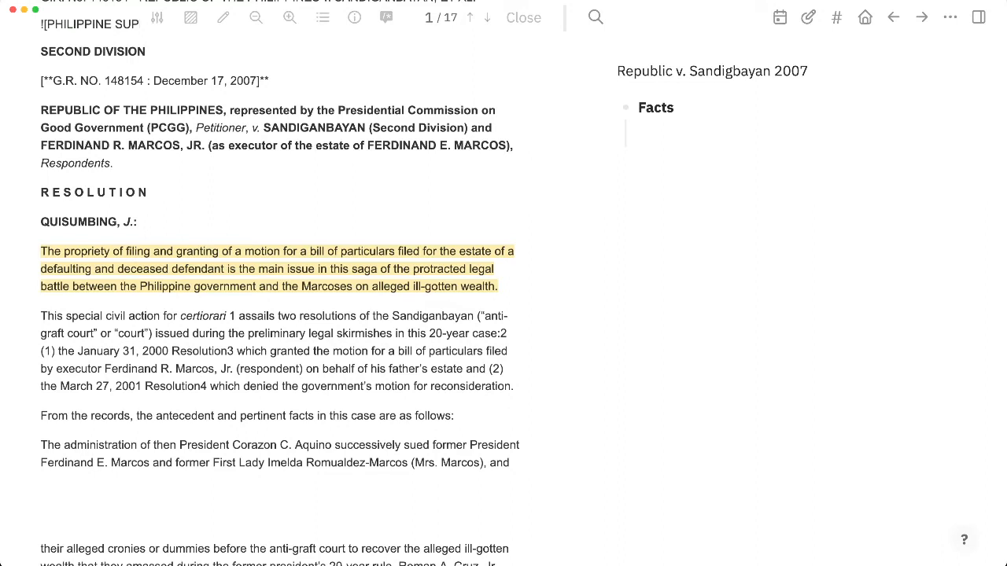
Step: Return to the full Republic v. Sandigbayan 2007 page, focus on the Issues heading, and add an empty nested bullet beneath it
left_click(609, 107)
left_click(712, 71)
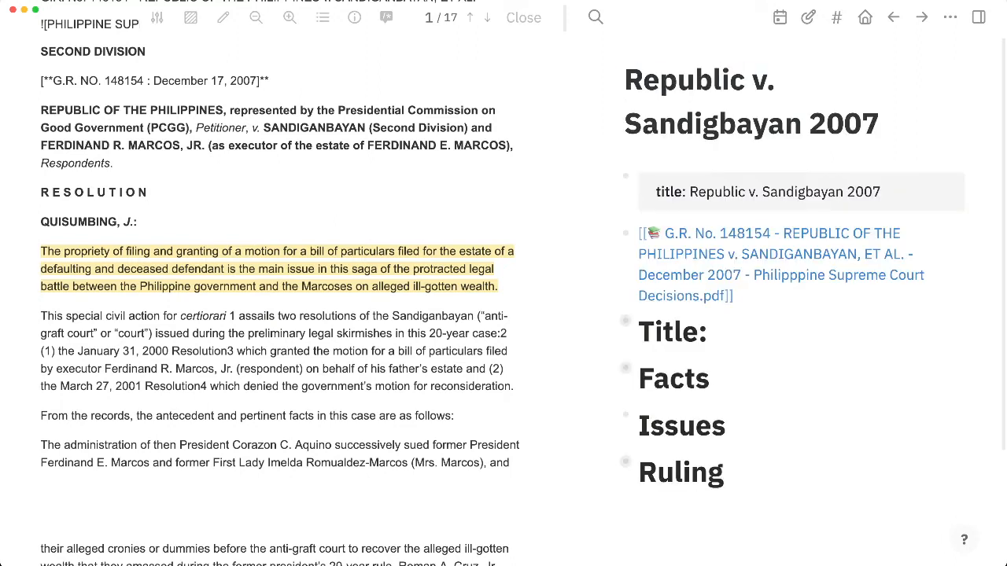
scroll(801, 291, "down", 1)
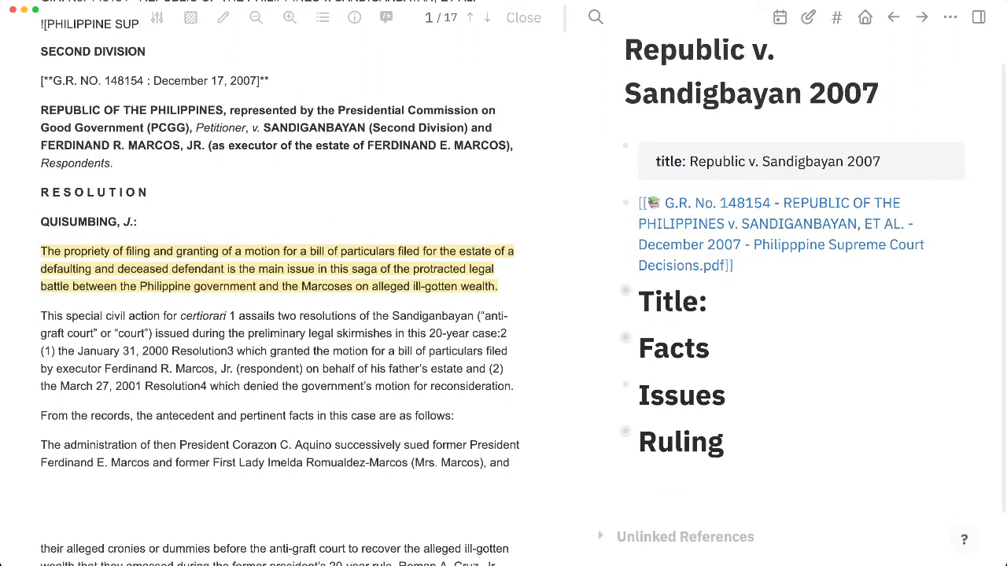
left_click(625, 385)
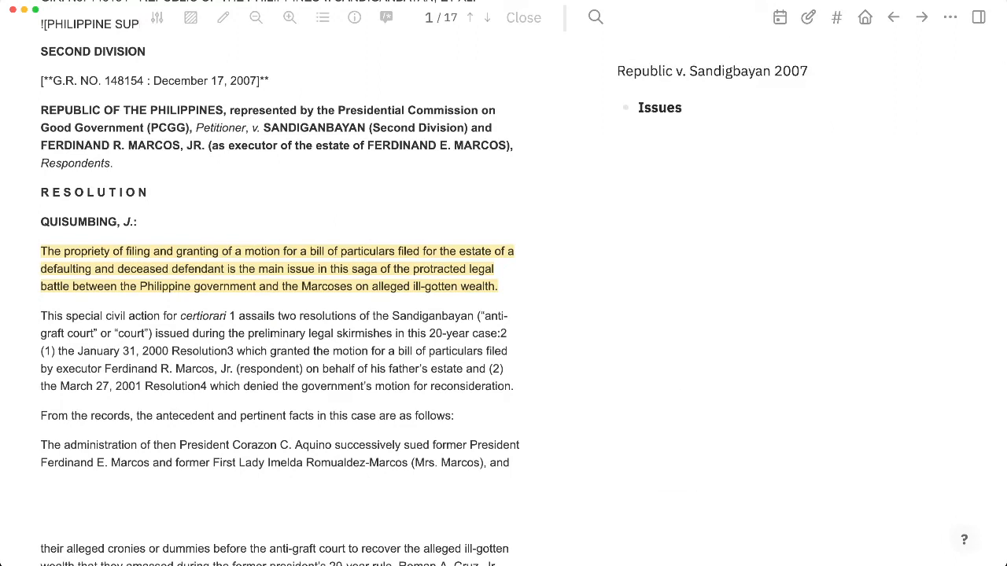
left_click(706, 108)
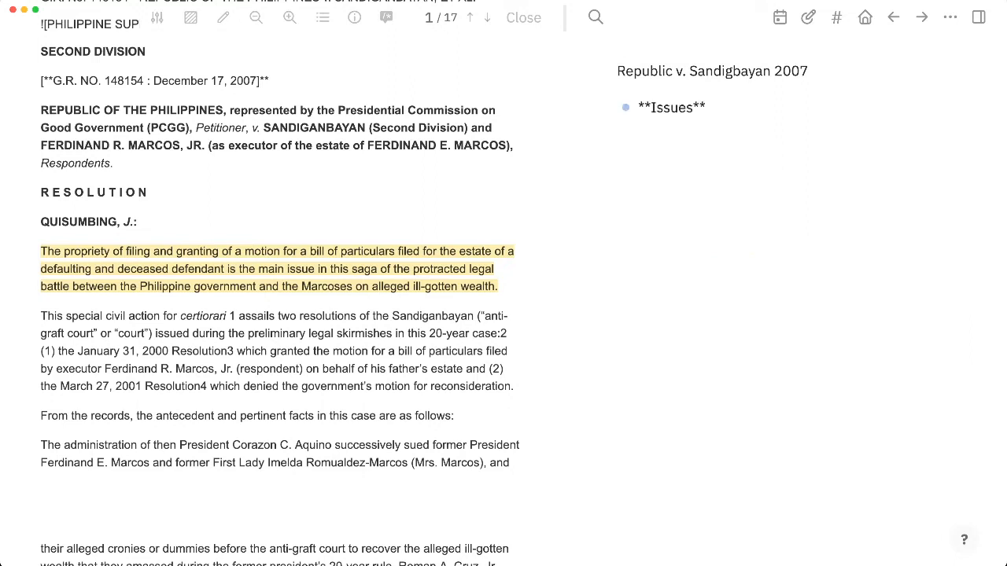
key("Return")
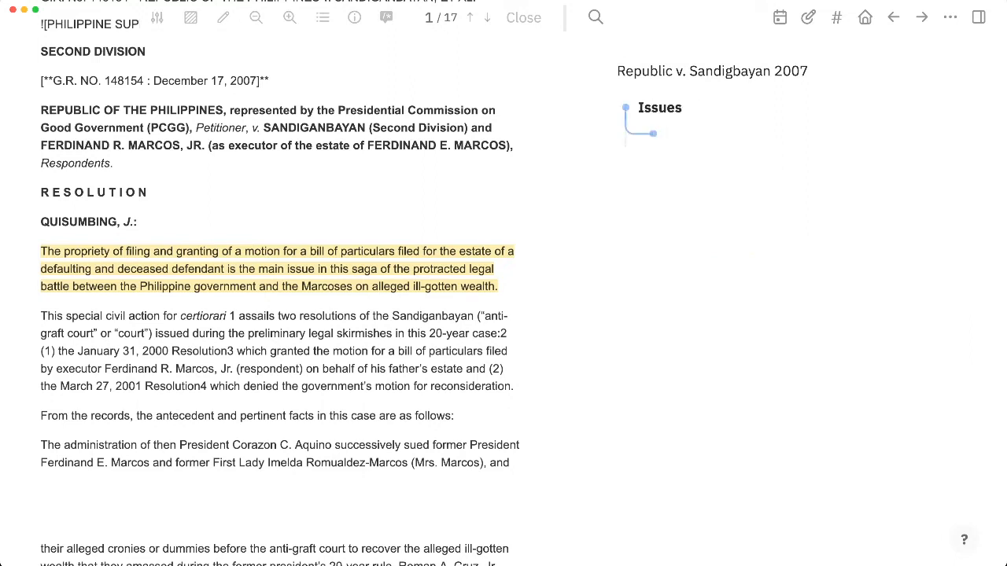
Step: Insert a reference to the yellow-highlighted passage on the propriety of the bill of particulars into the Issues bullet, and add an empty bullet below
left_click(370, 254)
left_click(407, 298)
left_click(668, 134)
key("super+v")
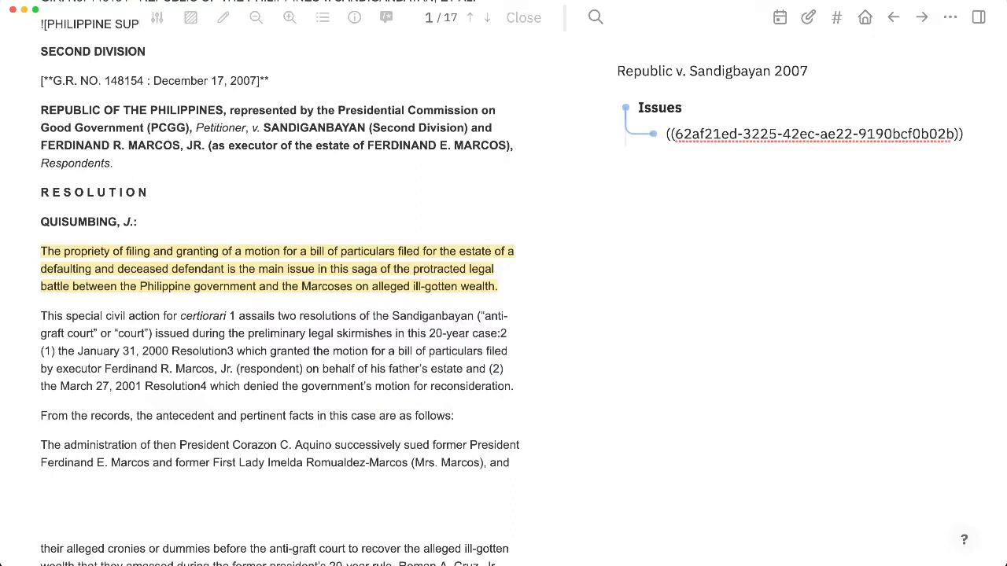
key("Escape")
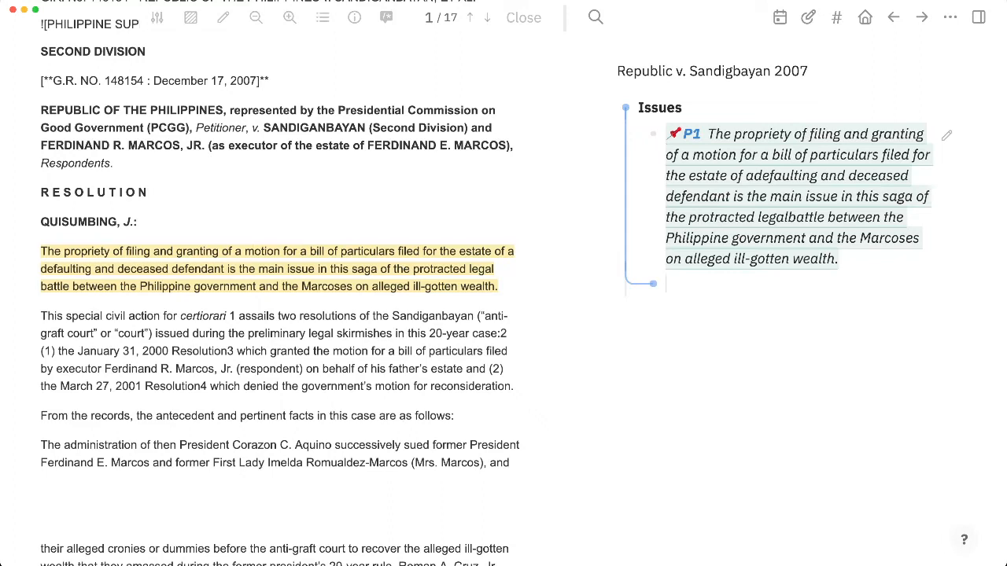
Step: Locate the line introducing the antecedent and pertinent facts in the decision, and switch the outline's focus from Issues to Facts
scroll(279, 315, "down", 3)
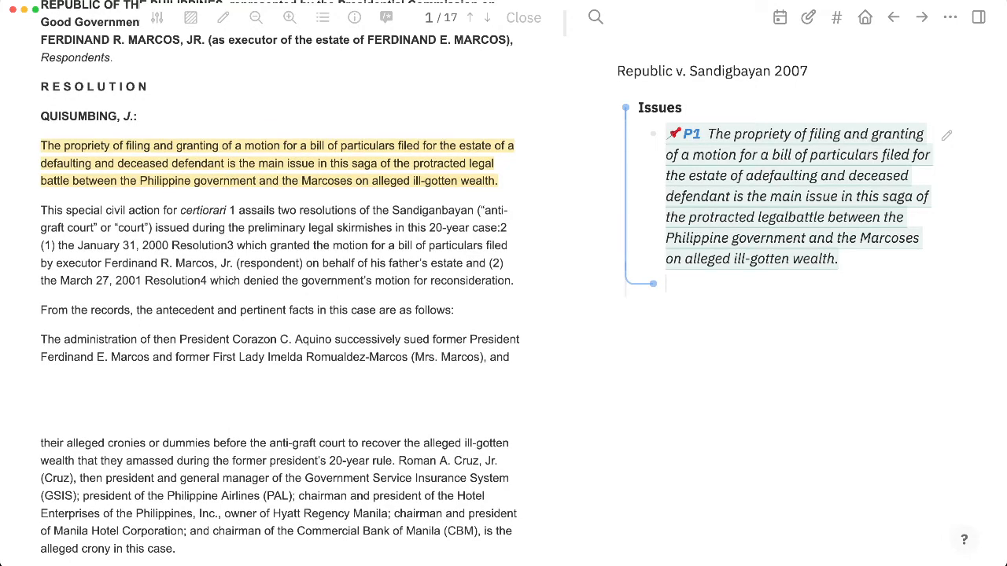
scroll(279, 315, "down", 1)
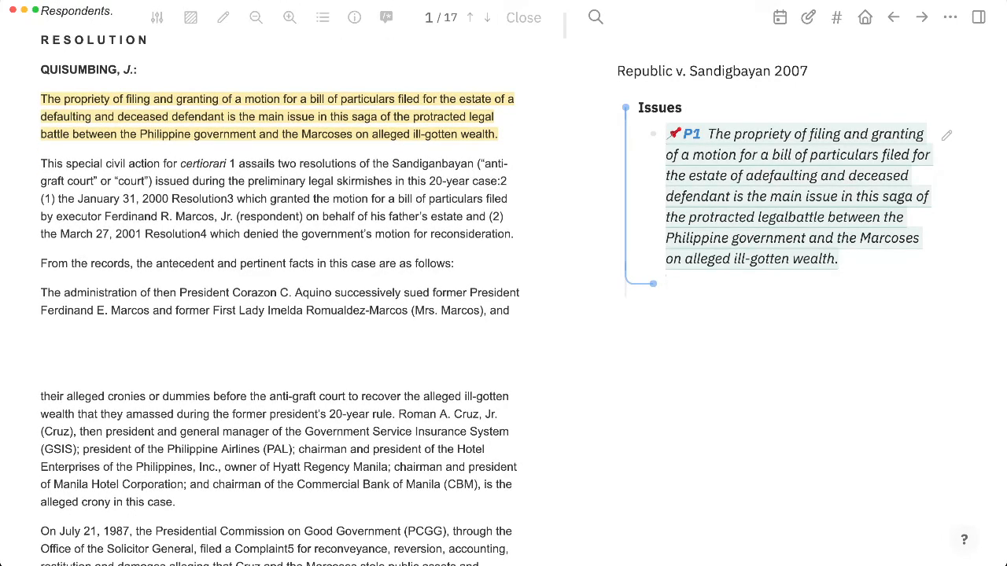
left_click_drag(156, 264, 452, 263)
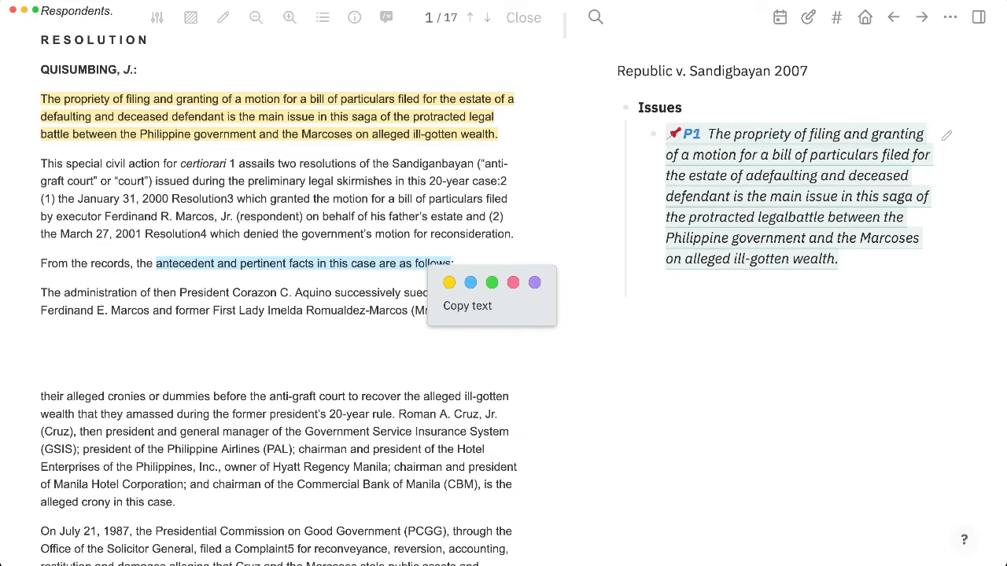
left_click(712, 72)
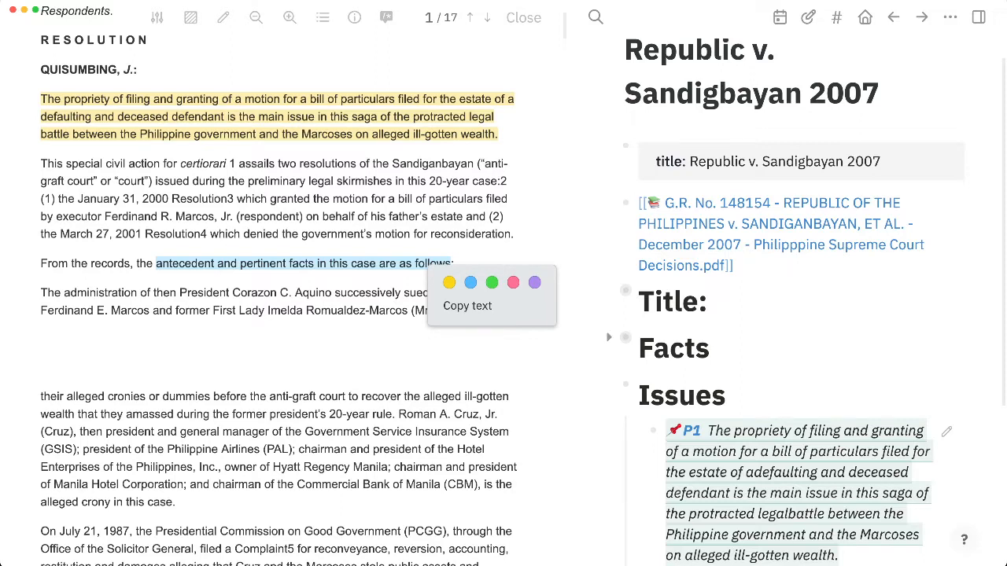
left_click(625, 337)
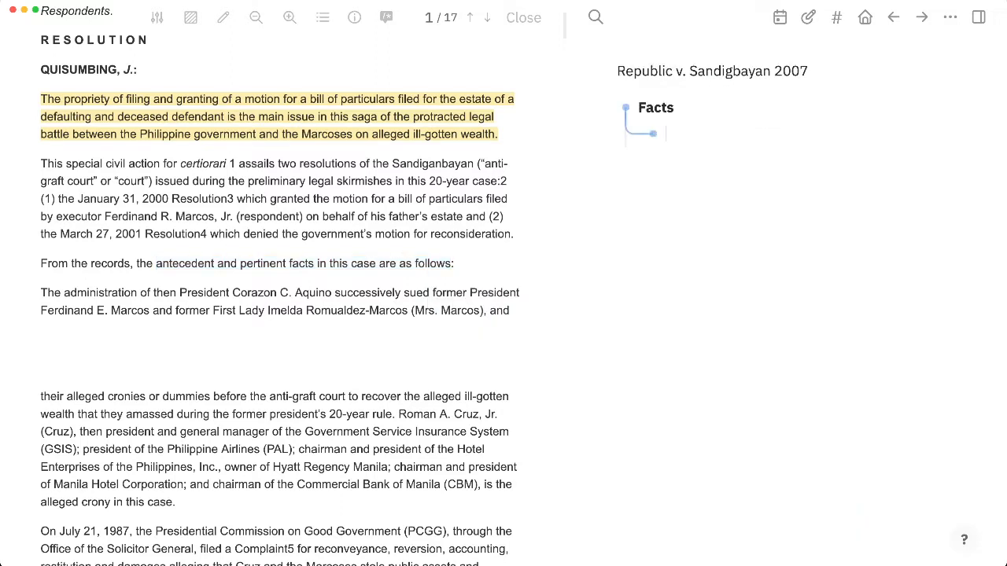
Step: Read the decision's antecedent facts, from the suits filed by the Aquino administration to the petitioner's two grounds against the assailed resolutions
scroll(280, 291, "down", 4)
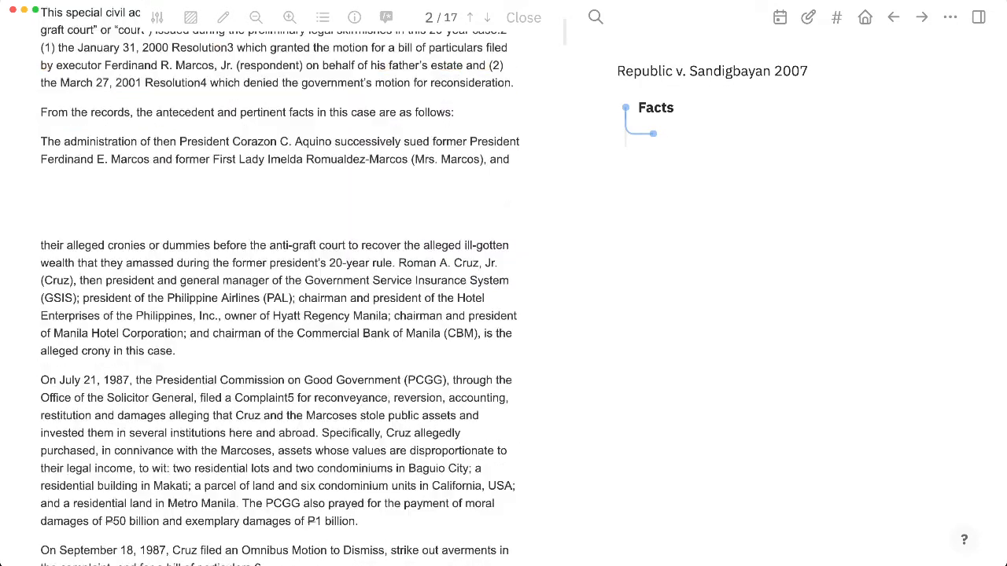
scroll(279, 292, "down", 2)
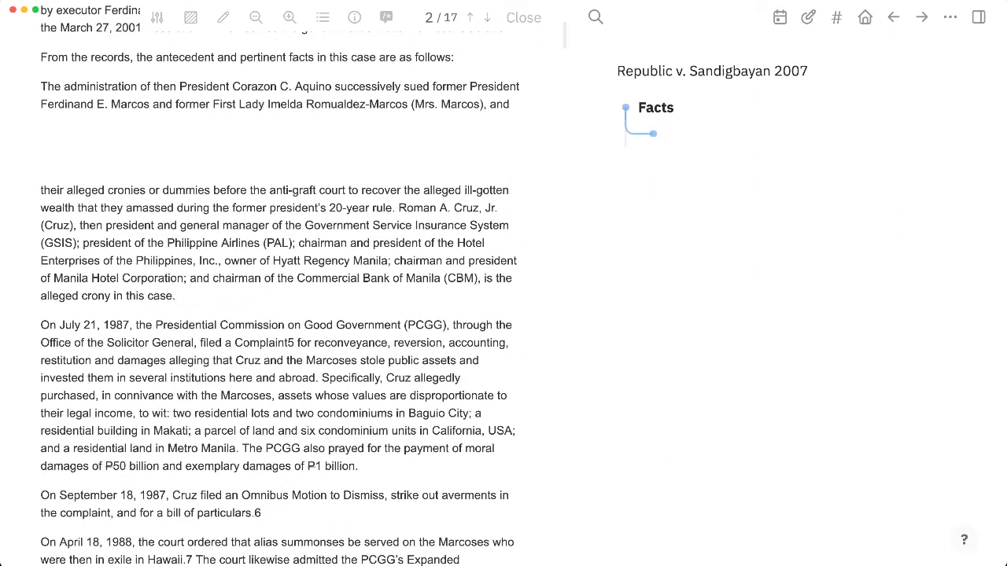
scroll(279, 315, "down", 3)
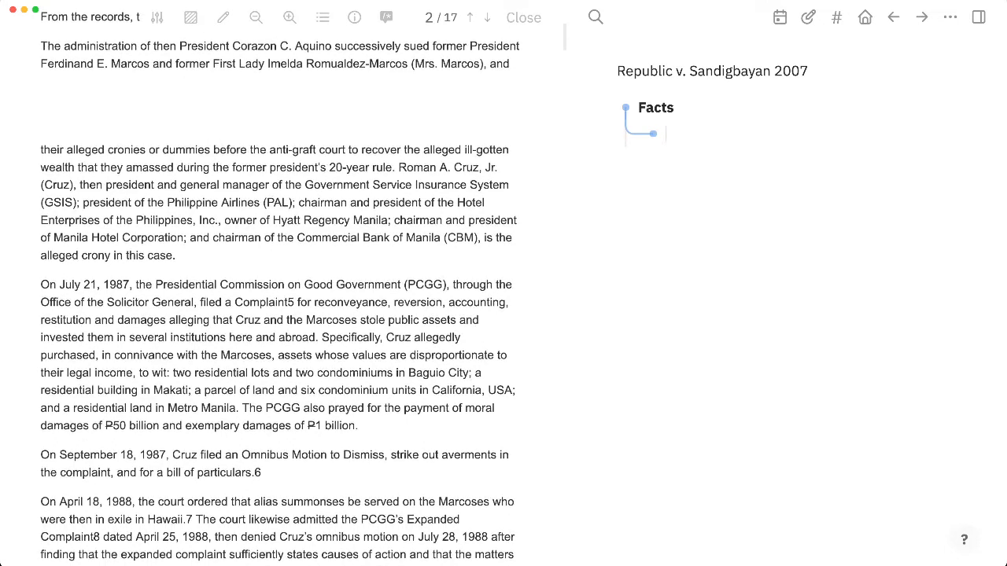
scroll(279, 314, "up", 1)
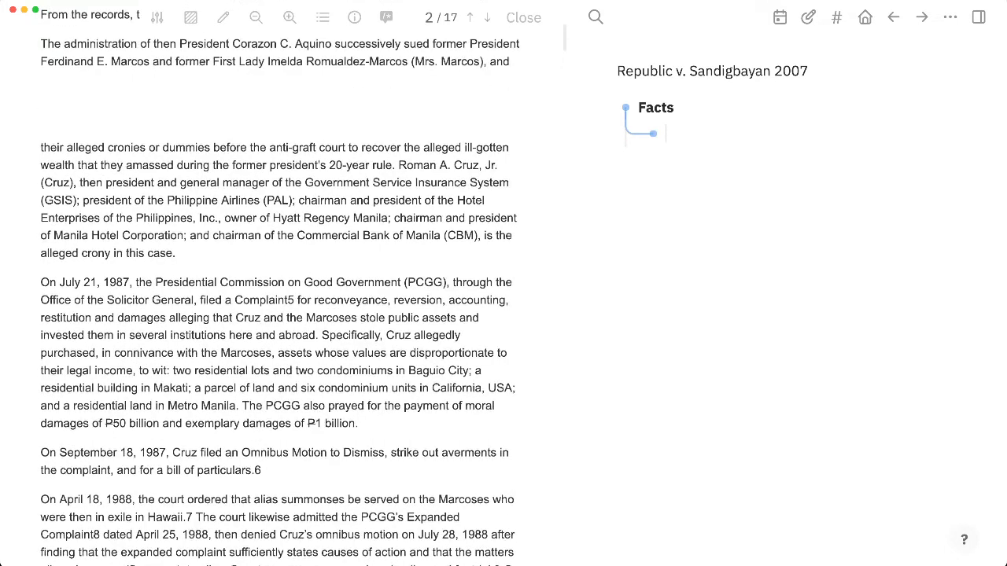
scroll(279, 315, "down", 8)
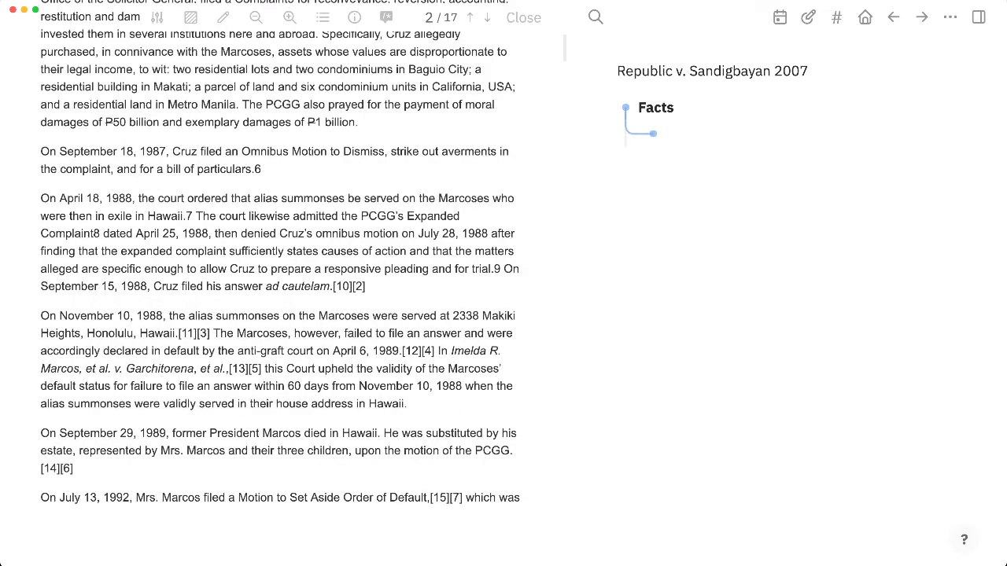
scroll(279, 314, "down", 5)
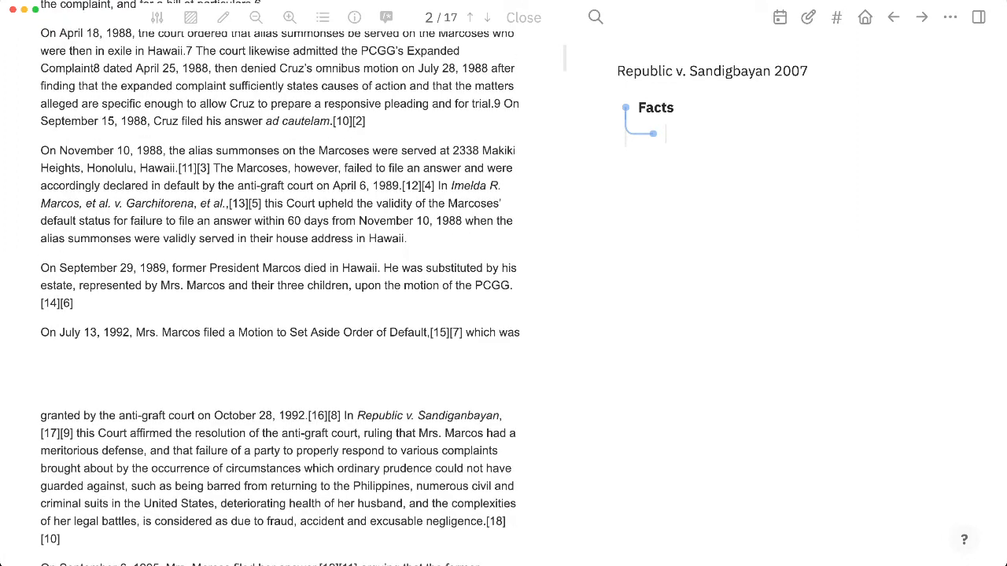
scroll(280, 315, "down", 15)
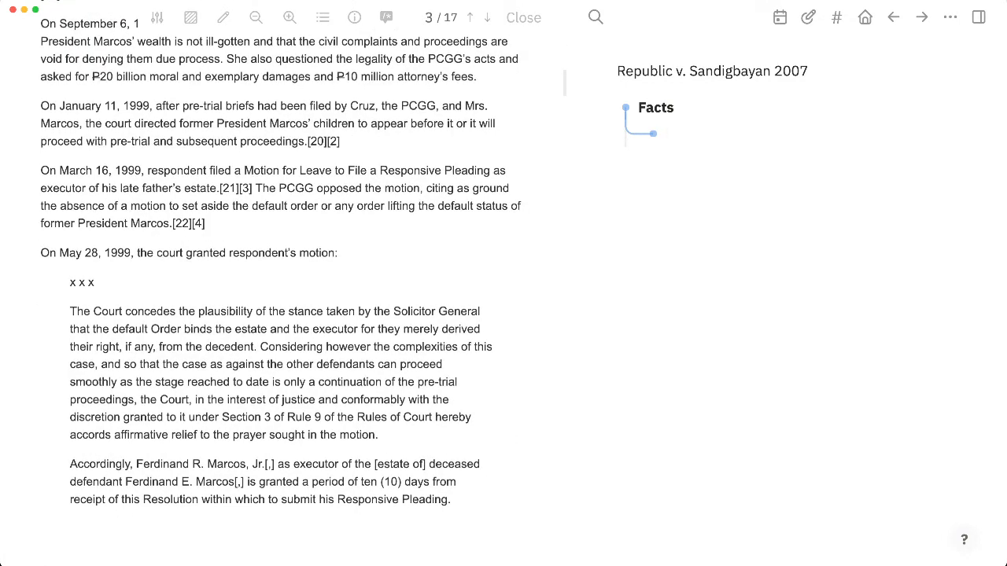
scroll(280, 315, "down", 11)
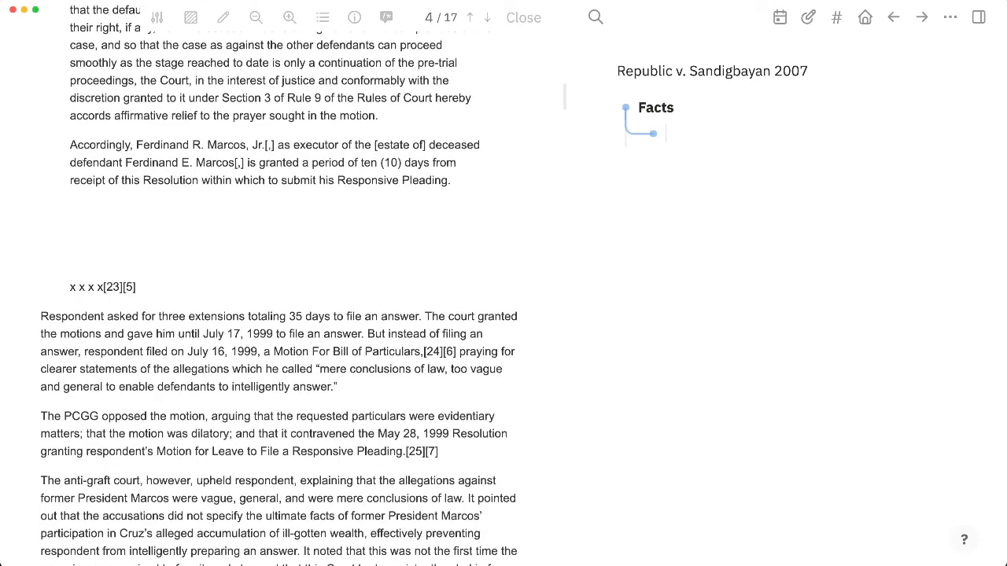
scroll(280, 315, "down", 16)
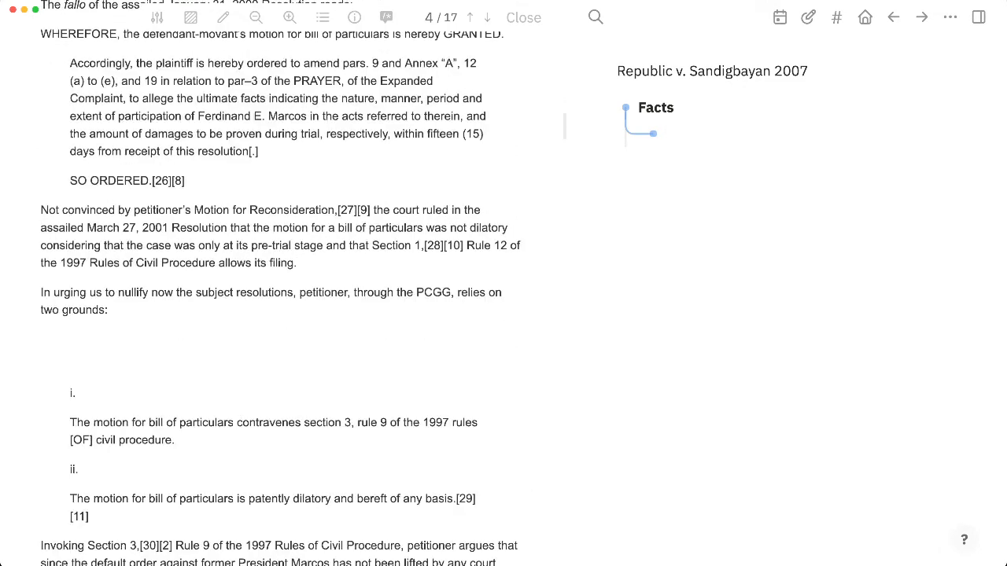
scroll(280, 315, "down", 1)
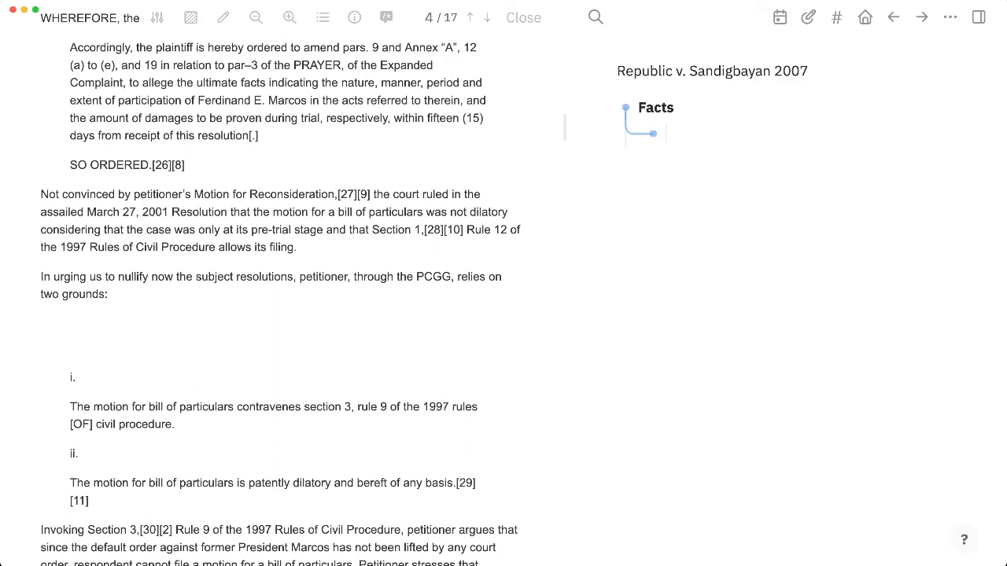
Step: Read the parties' arguments through the petitioner's Reply and the ultimate issue, and examine the line that begins the court's ruling
scroll(279, 314, "down", 15)
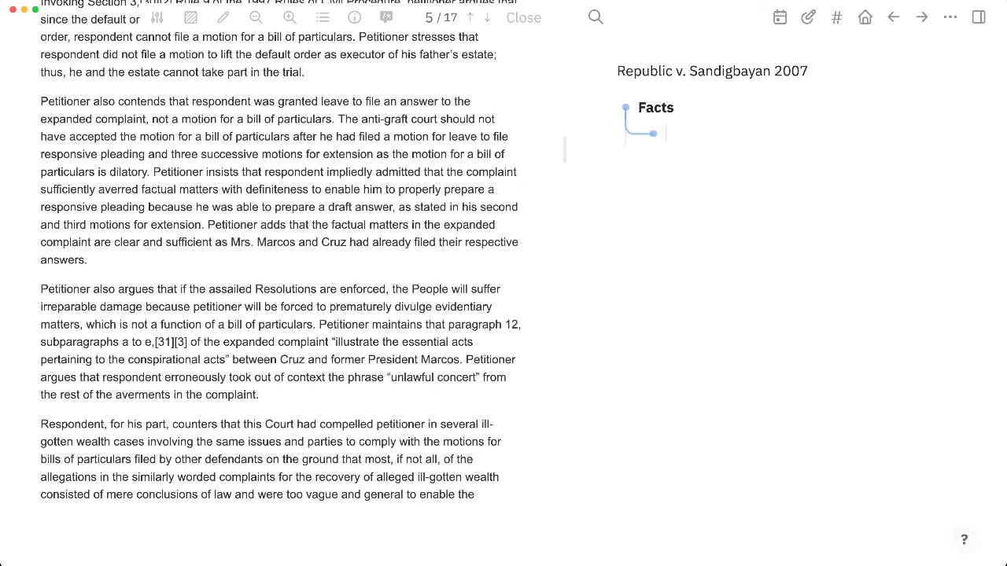
scroll(280, 314, "down", 20)
scroll(279, 314, "up", 7)
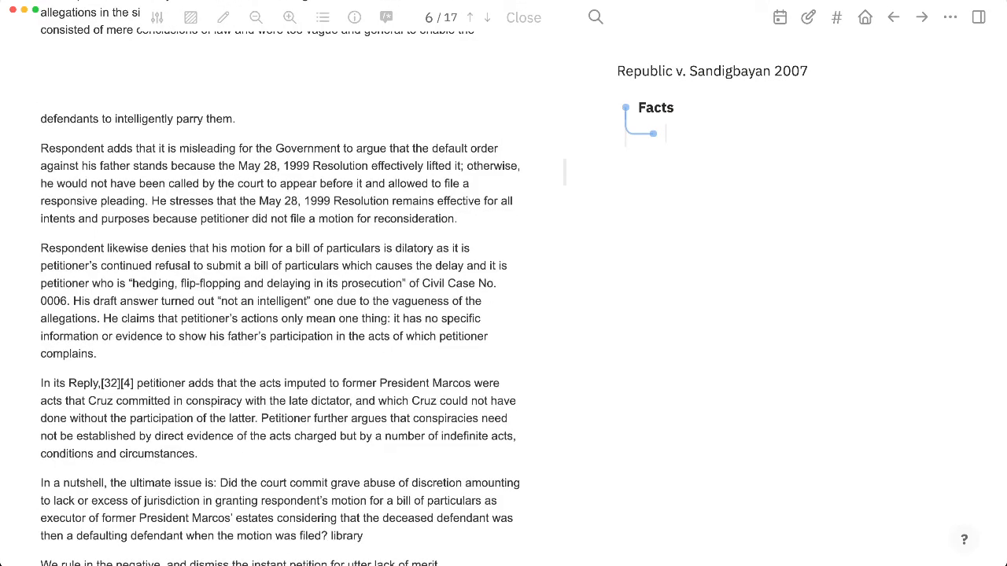
scroll(279, 315, "down", 1)
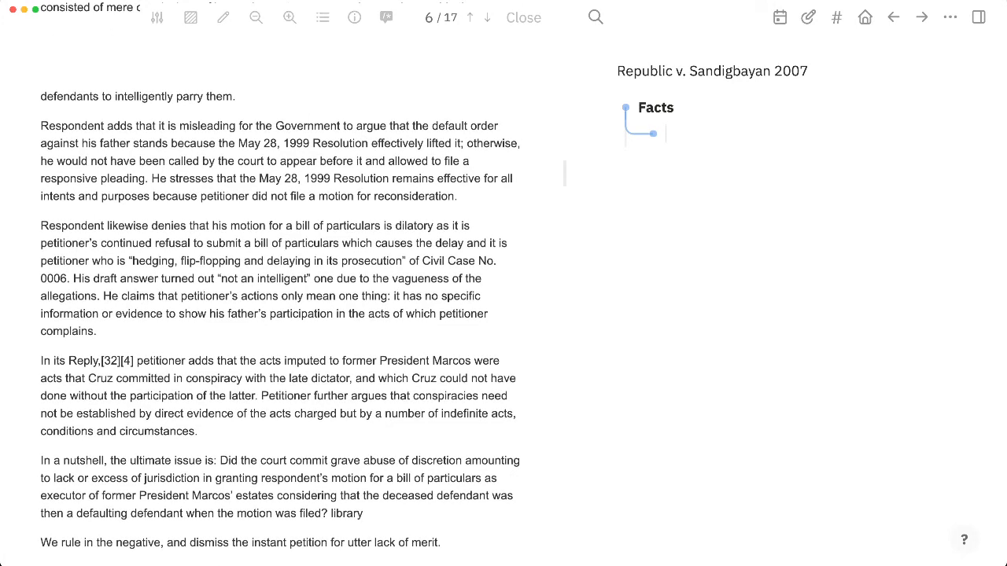
scroll(280, 315, "down", 7)
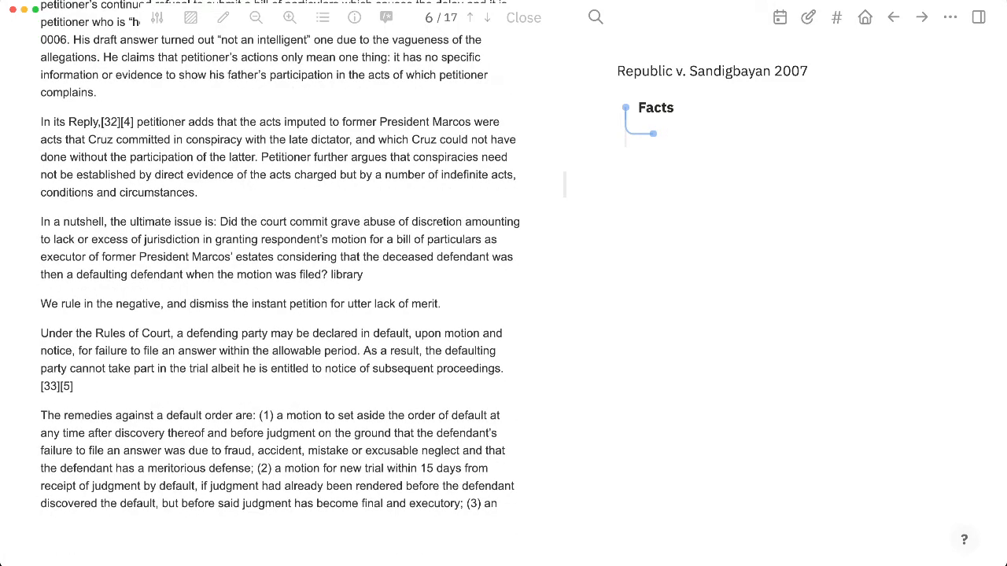
left_click_drag(41, 122, 198, 193)
left_click(200, 197)
scroll(279, 315, "down", 2)
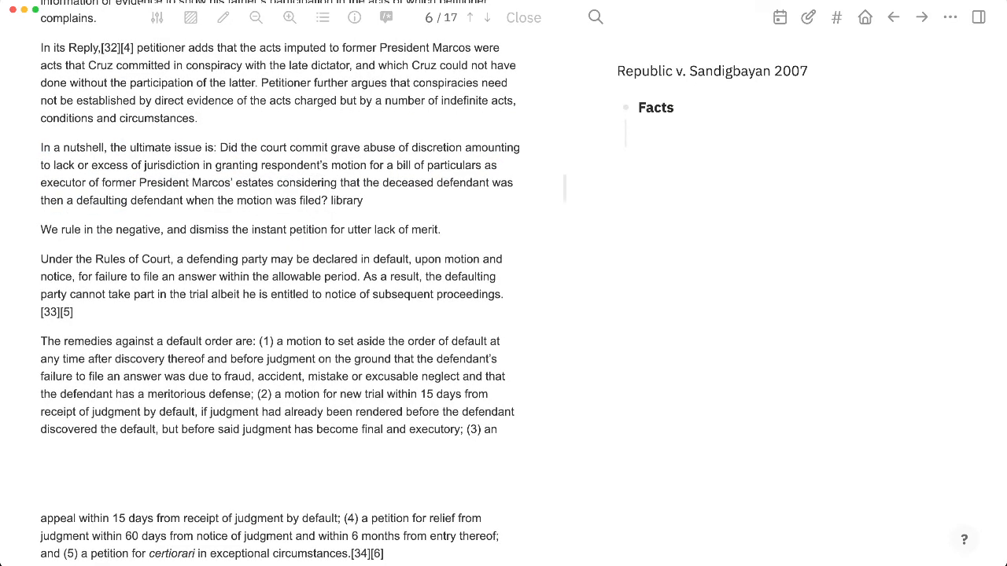
left_click_drag(41, 229, 440, 229)
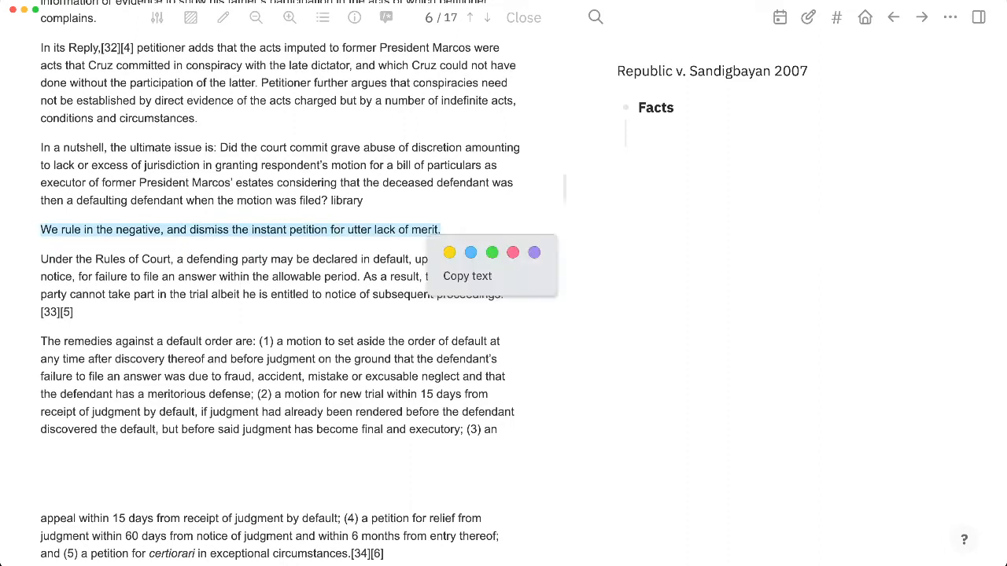
left_click(443, 229)
scroll(279, 299, "up", 1)
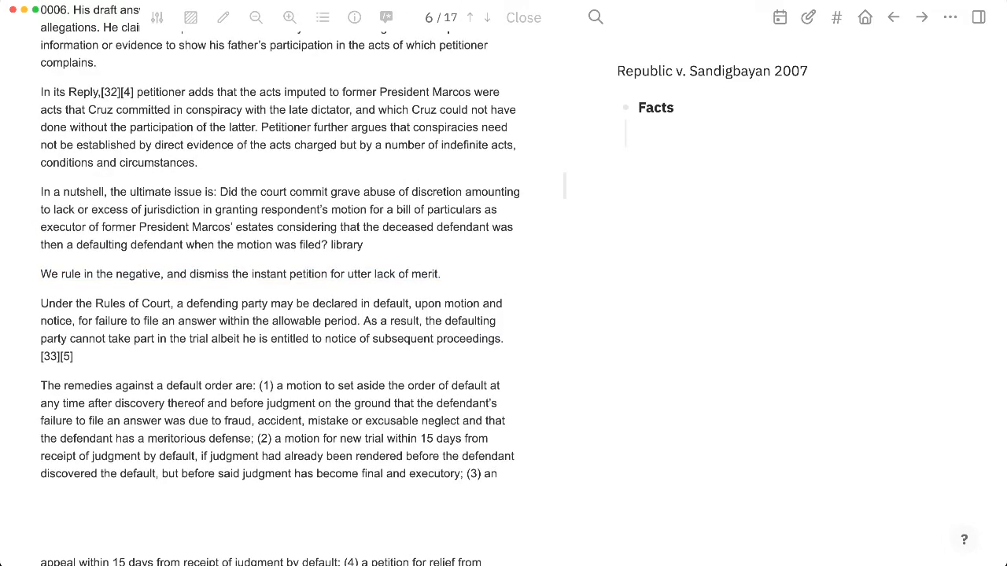
Step: Read the court's discussion of default-order remedies, the lifting of the default and the propriety of granting the bill of particulars
scroll(279, 283, "down", 2)
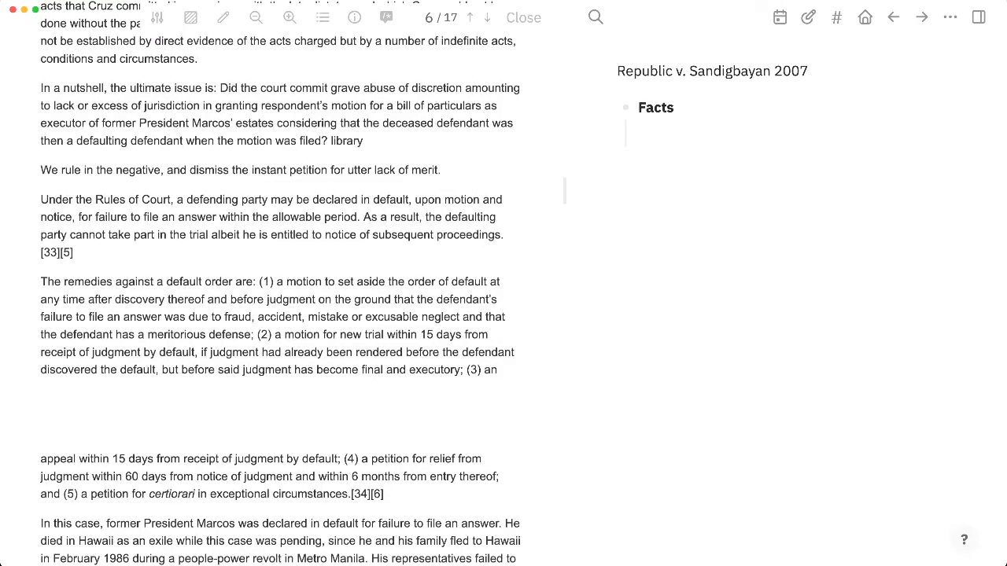
scroll(279, 284, "down", 4)
scroll(279, 284, "down", 5)
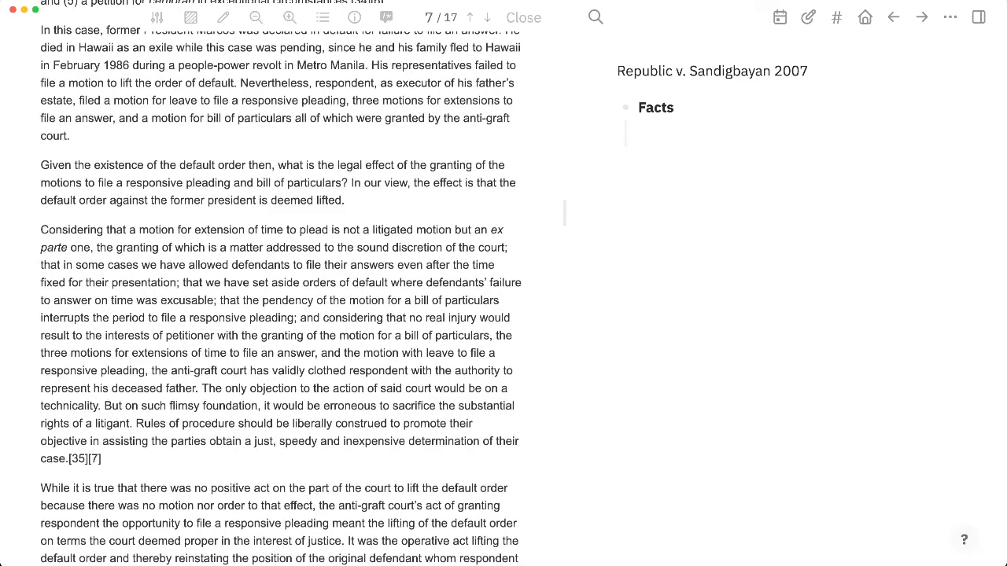
scroll(279, 283, "down", 6)
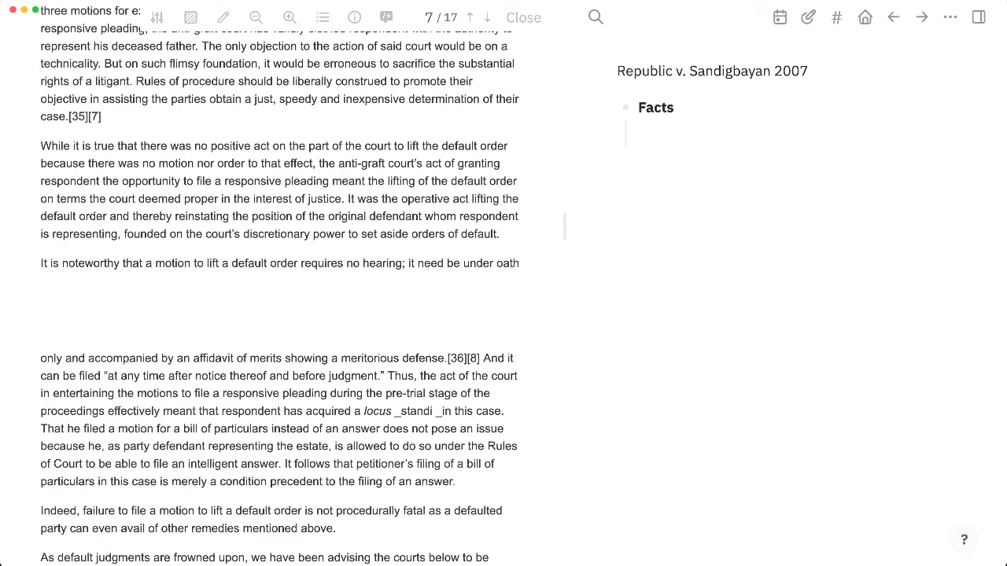
scroll(279, 284, "down", 6)
scroll(279, 283, "down", 9)
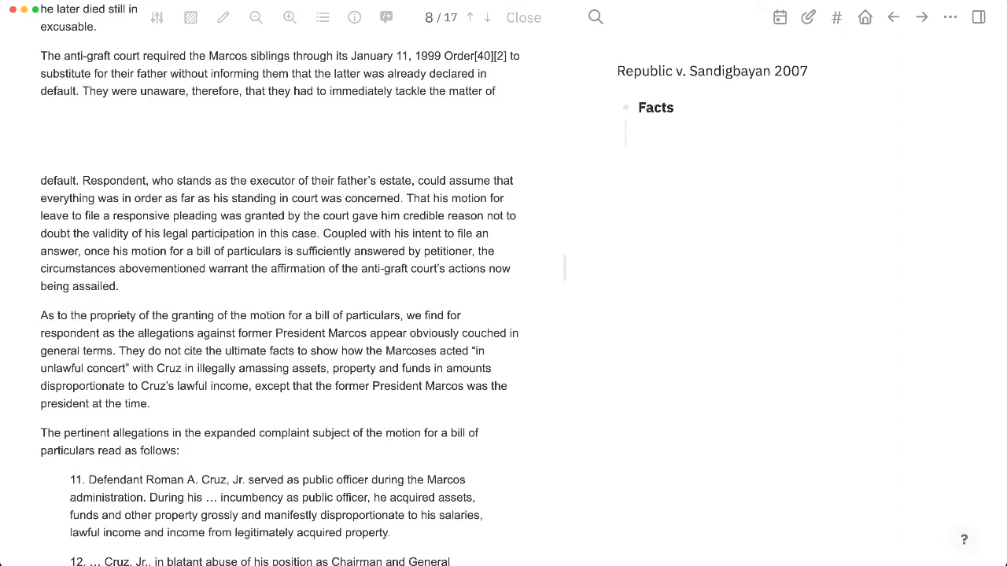
scroll(279, 283, "down", 7)
scroll(279, 283, "down", 2)
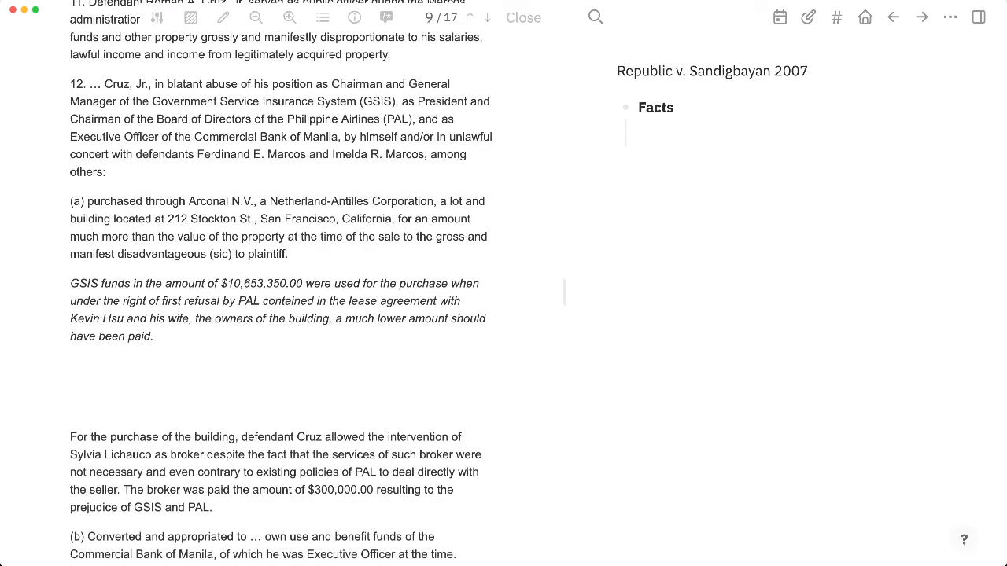
Step: Examine the quoted allegations of the expanded complaint, the particulars the respondent requested and the Virata-Mapa Doctrine discussion
scroll(279, 284, "down", 4)
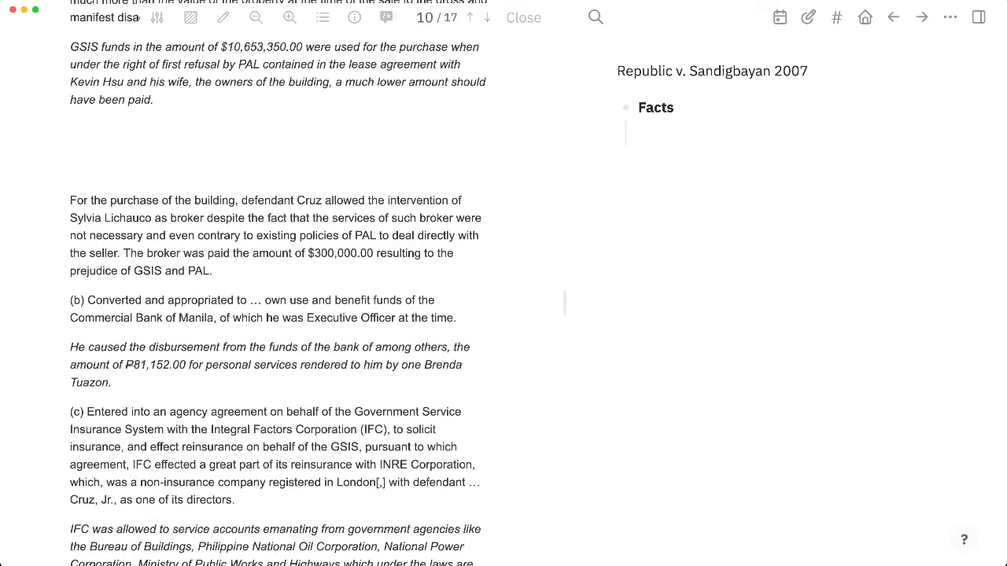
scroll(280, 283, "down", 5)
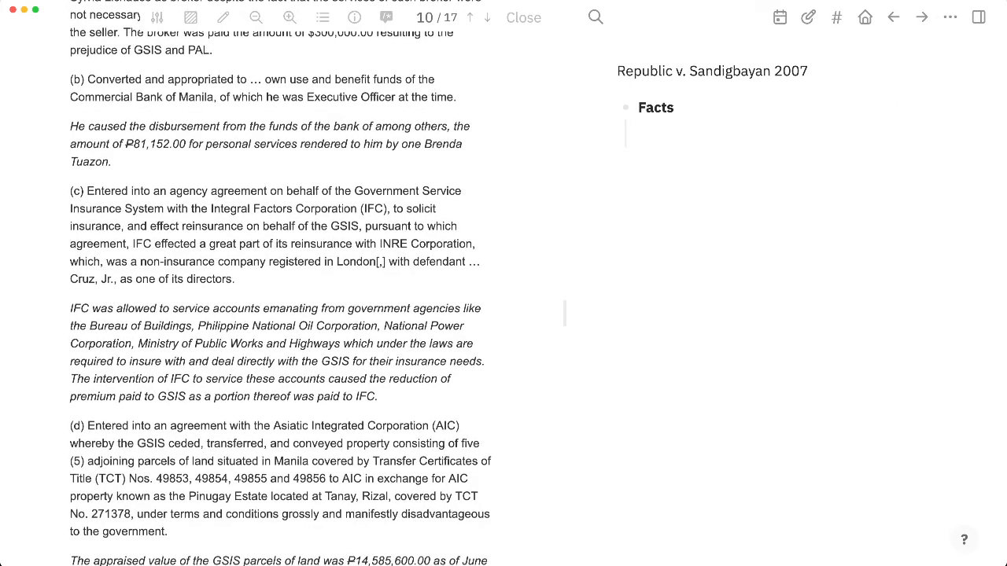
scroll(279, 283, "down", 6)
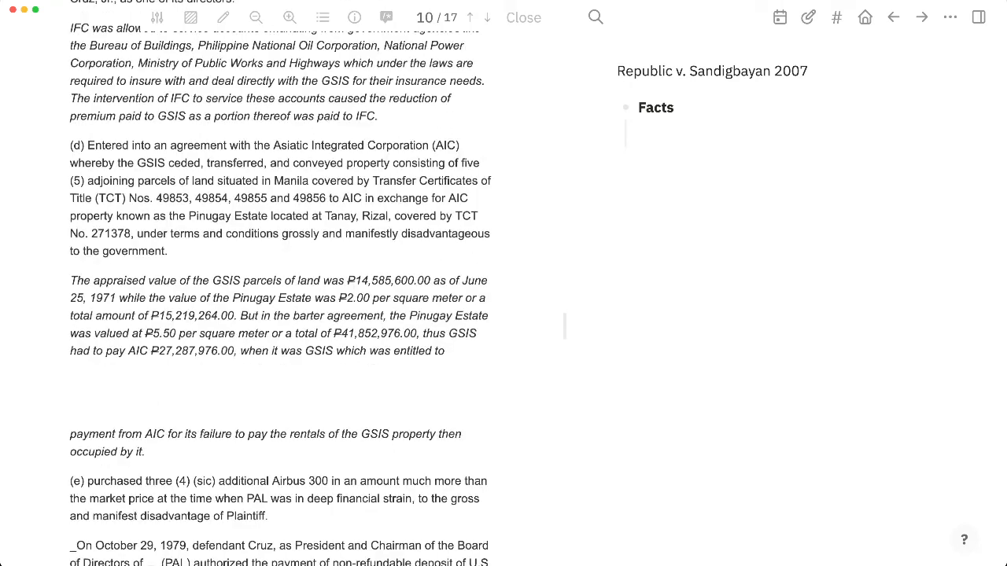
scroll(279, 284, "down", 6)
scroll(279, 283, "down", 6)
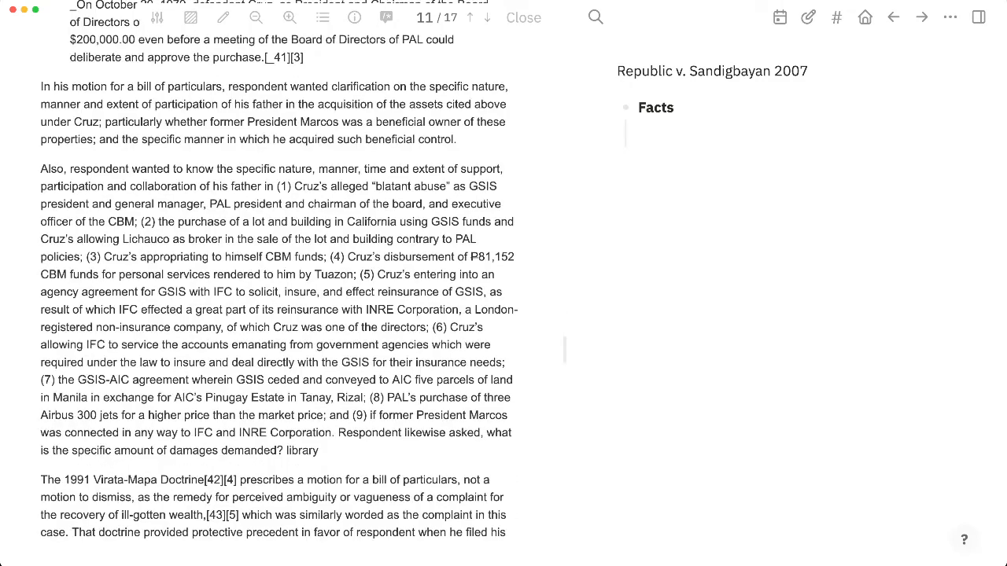
scroll(279, 283, "down", 2)
scroll(279, 284, "down", 6)
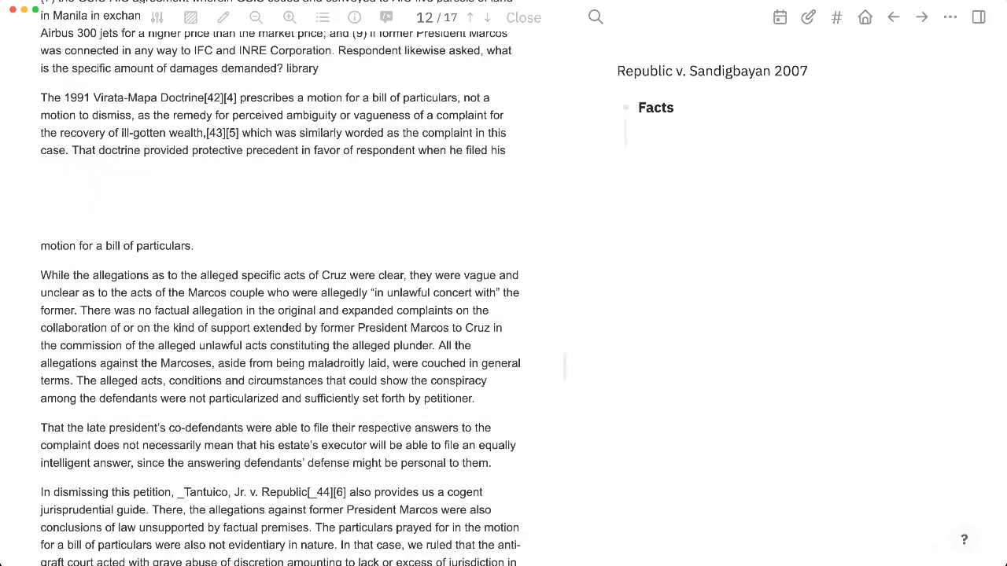
scroll(279, 283, "down", 1)
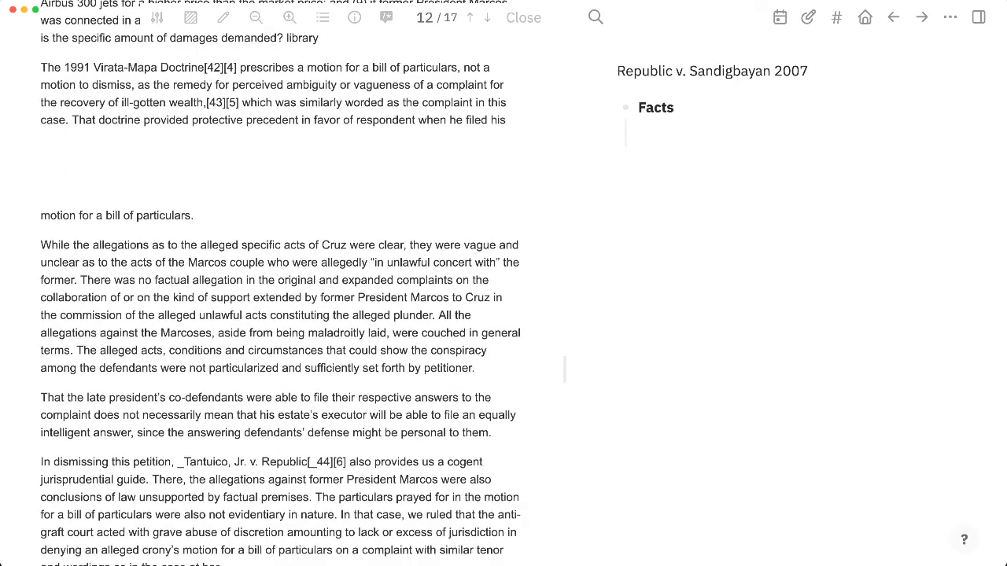
scroll(279, 283, "down", 7)
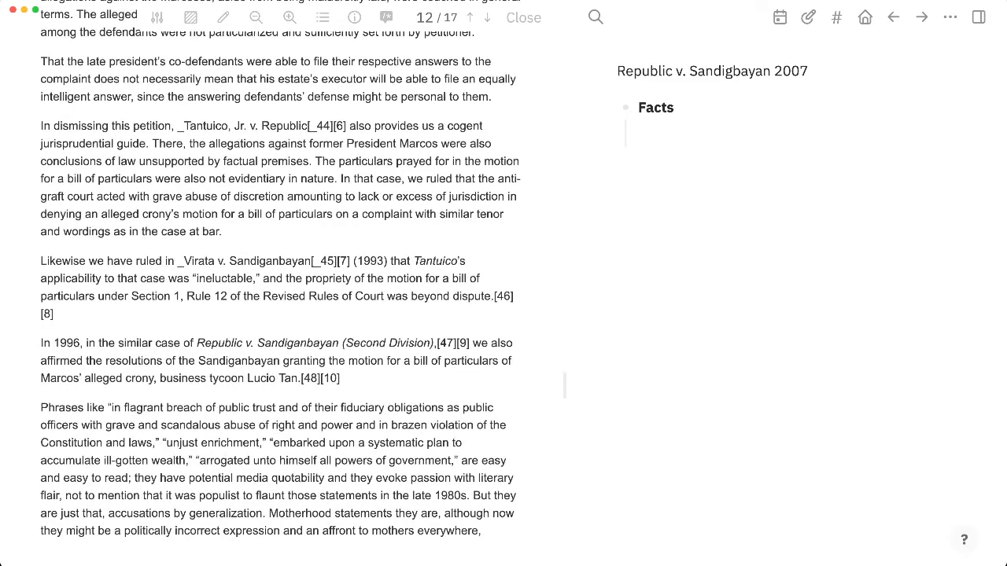
Step: Read the cited precedents on bills of particulars and the closing discussion through the WHEREFORE paragraph to the start of the endnotes
scroll(280, 284, "up", 3)
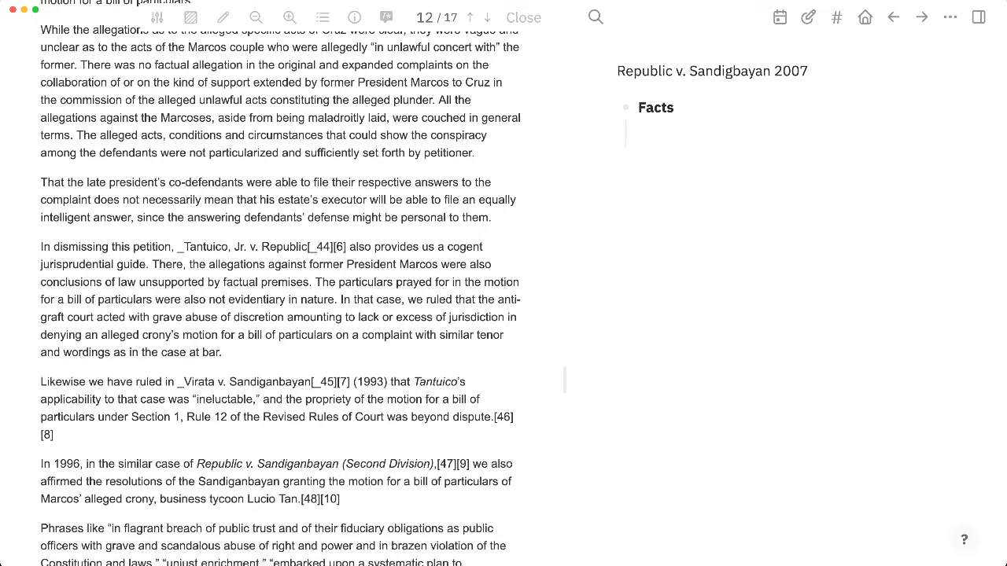
scroll(279, 283, "down", 1)
scroll(279, 283, "down", 4)
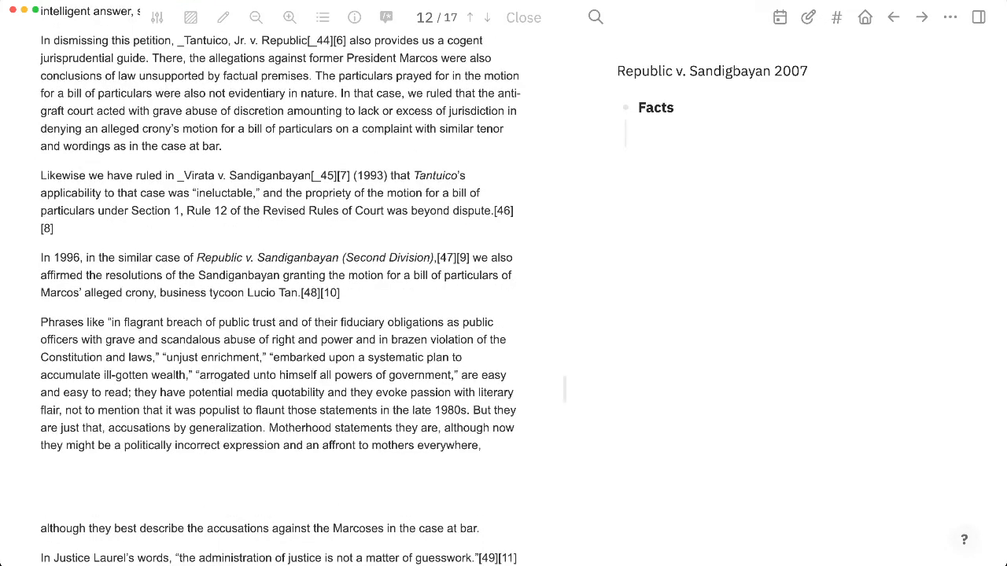
scroll(279, 283, "down", 3)
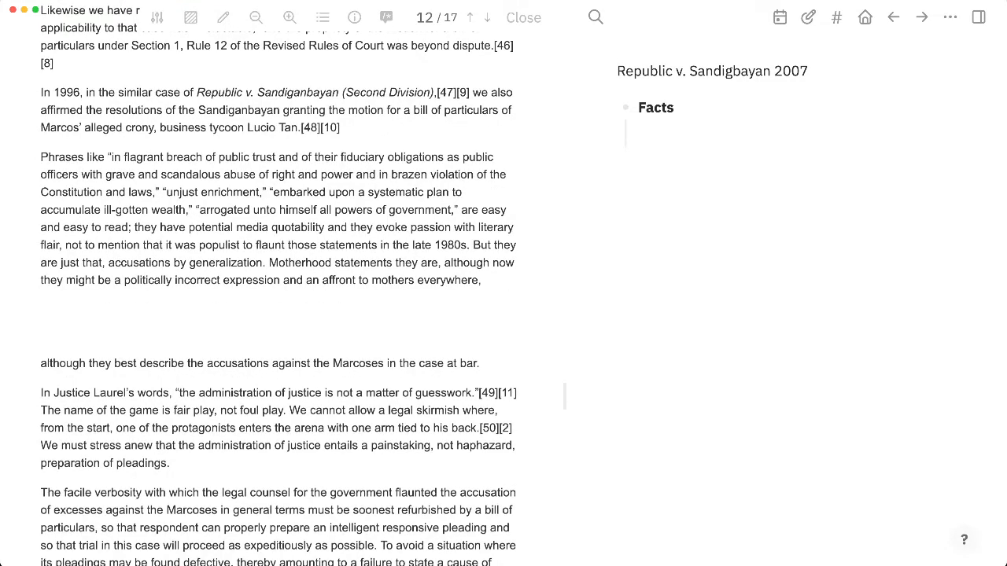
scroll(279, 284, "down", 4)
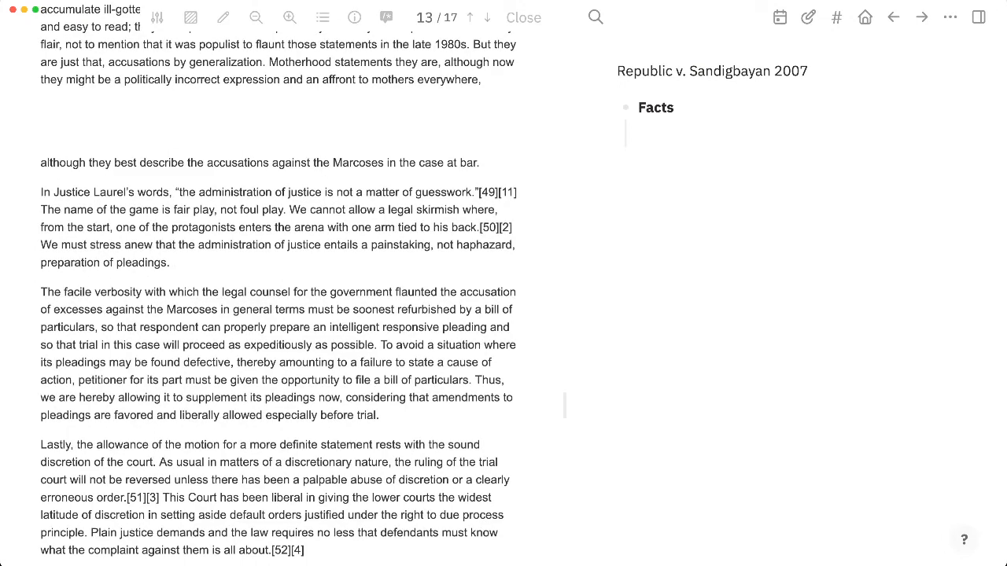
scroll(279, 283, "down", 5)
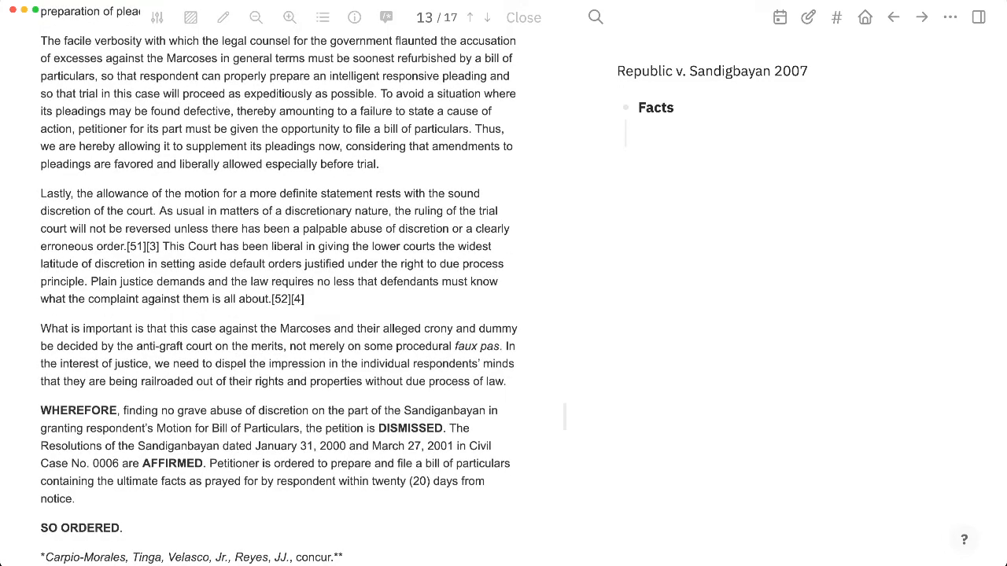
scroll(280, 283, "down", 4)
scroll(279, 283, "up", 1)
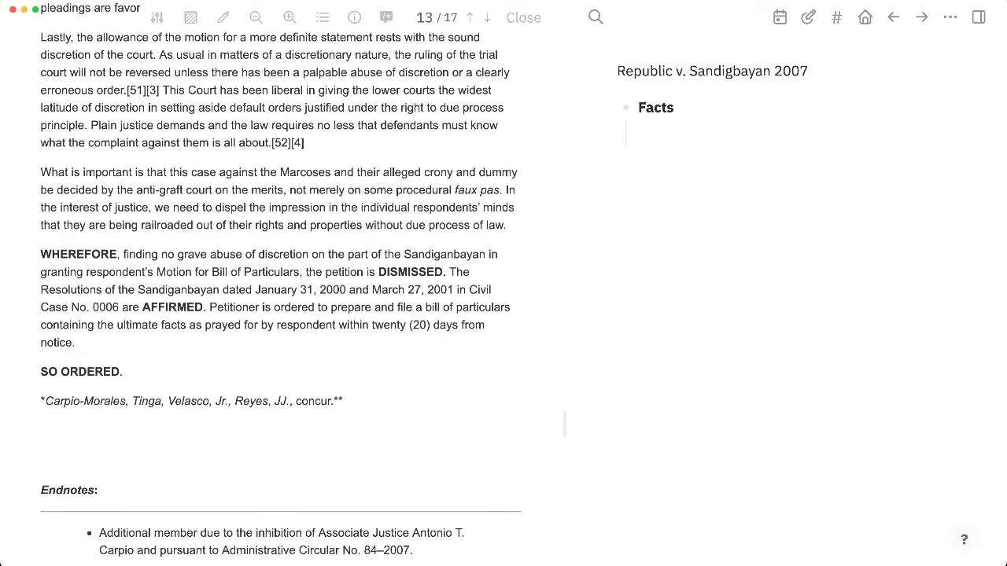
Step: Examine the dispositive paragraph and the endnotes that follow it at the end of the decision
scroll(279, 283, "up", 1)
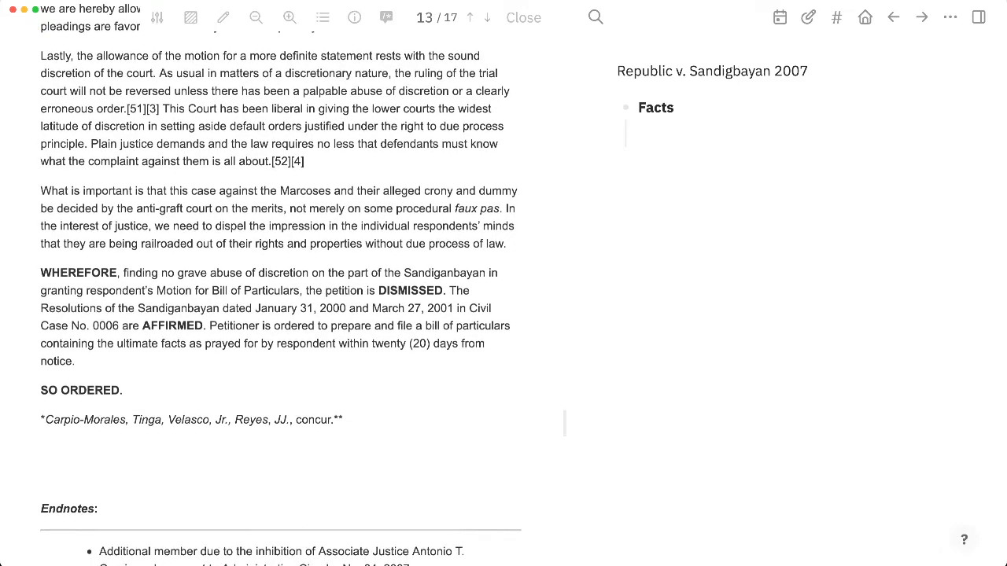
scroll(280, 283, "down", 1)
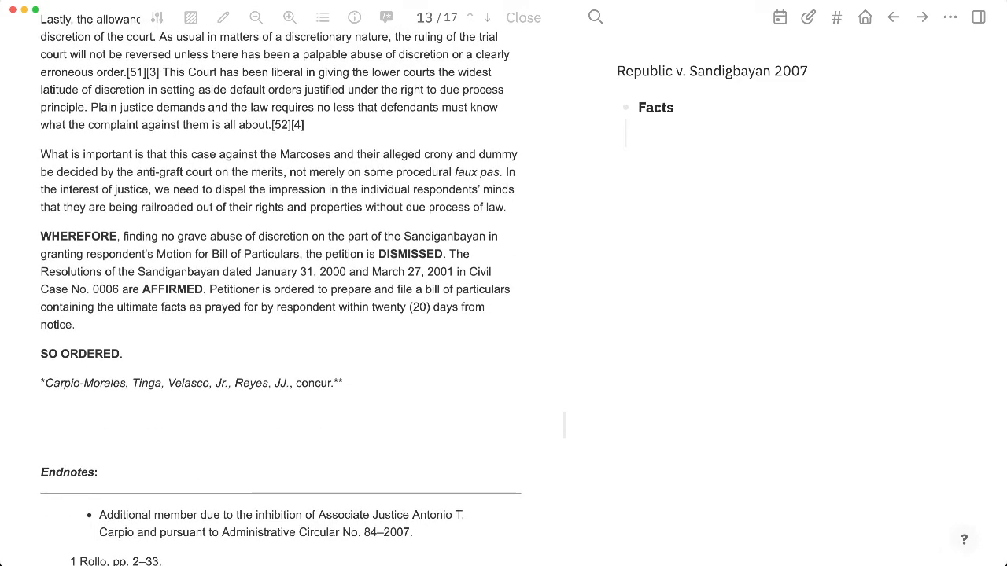
scroll(280, 284, "up", 3)
scroll(279, 283, "down", 10)
scroll(280, 283, "down", 2)
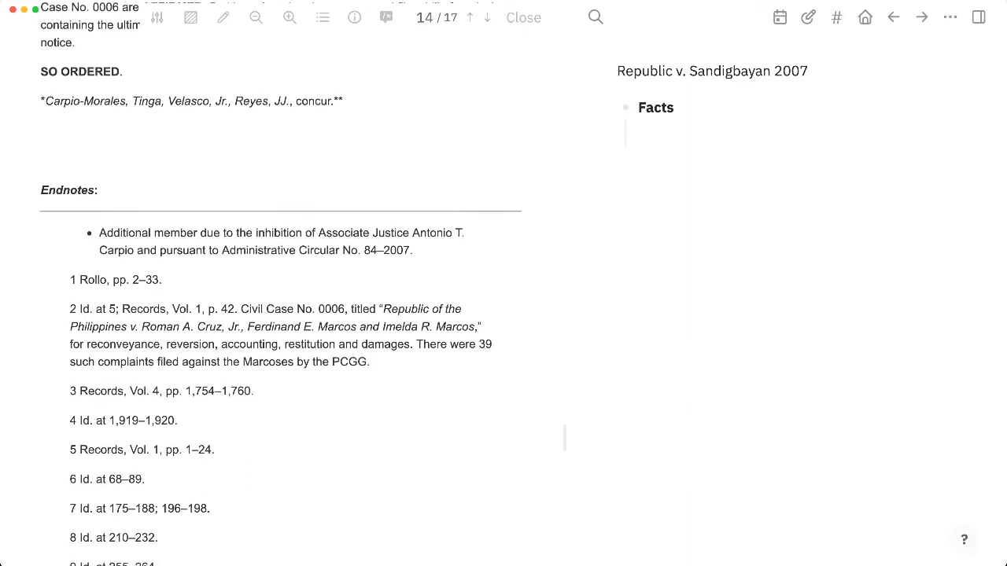
scroll(280, 283, "down", 6)
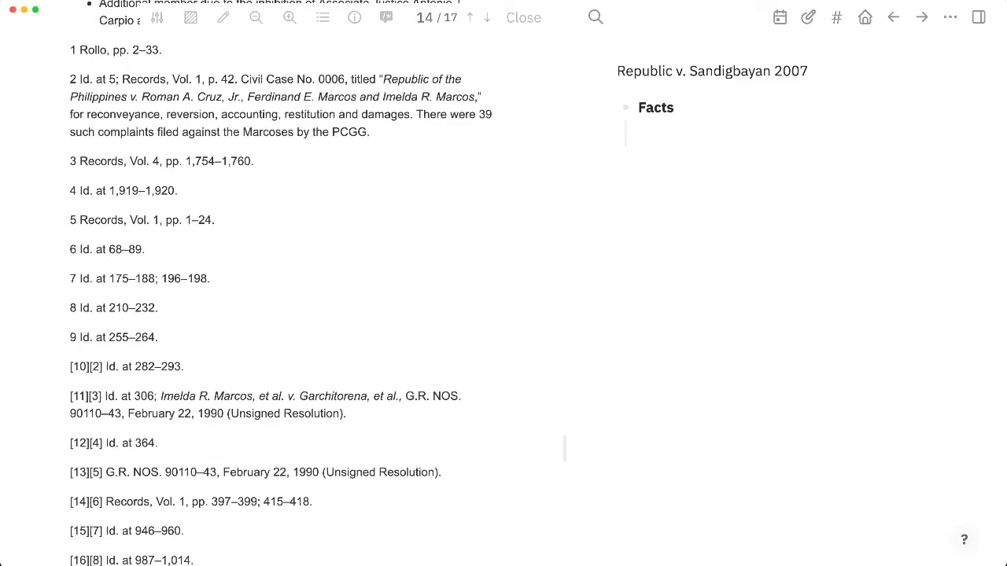
scroll(280, 283, "down", 1)
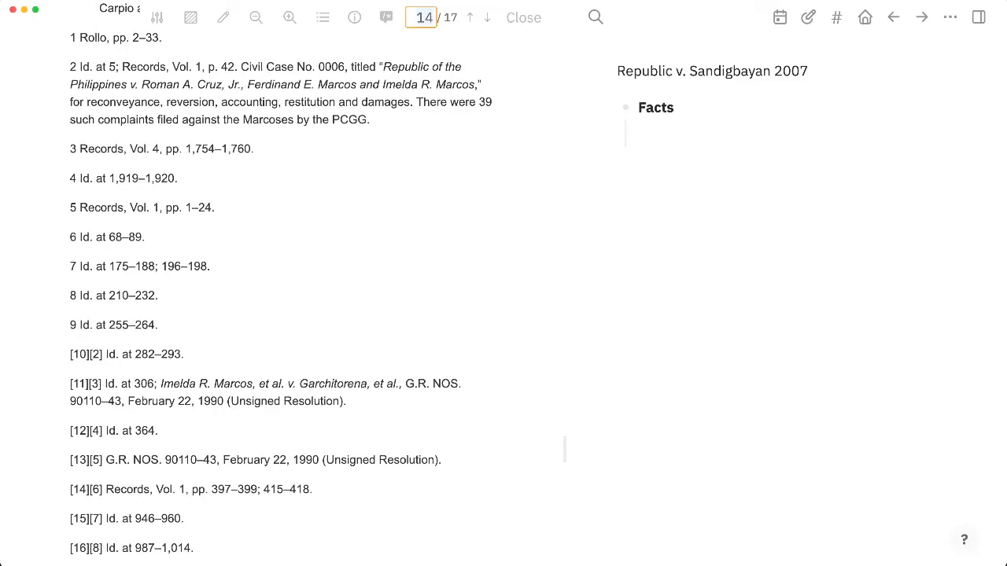
scroll(279, 283, "down", 6)
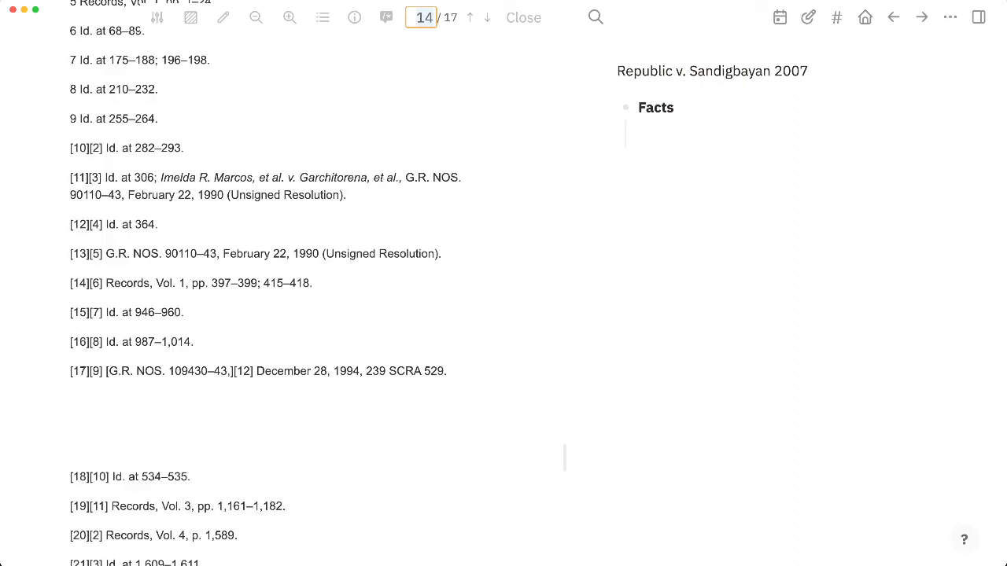
scroll(279, 283, "up", 18)
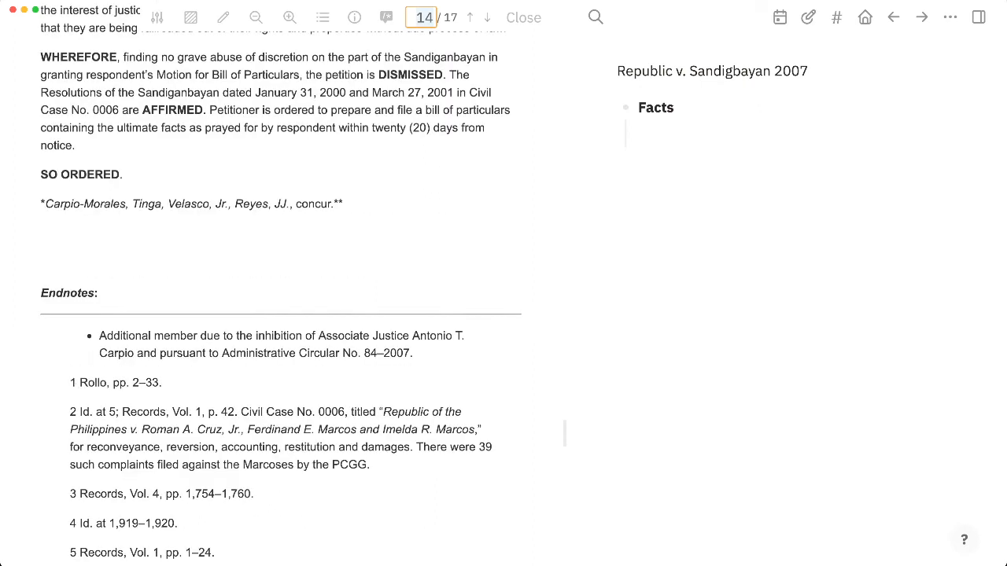
Step: Highlight the whole WHEREFORE paragraph on page 13 of the decision in purple
scroll(279, 283, "up", 7)
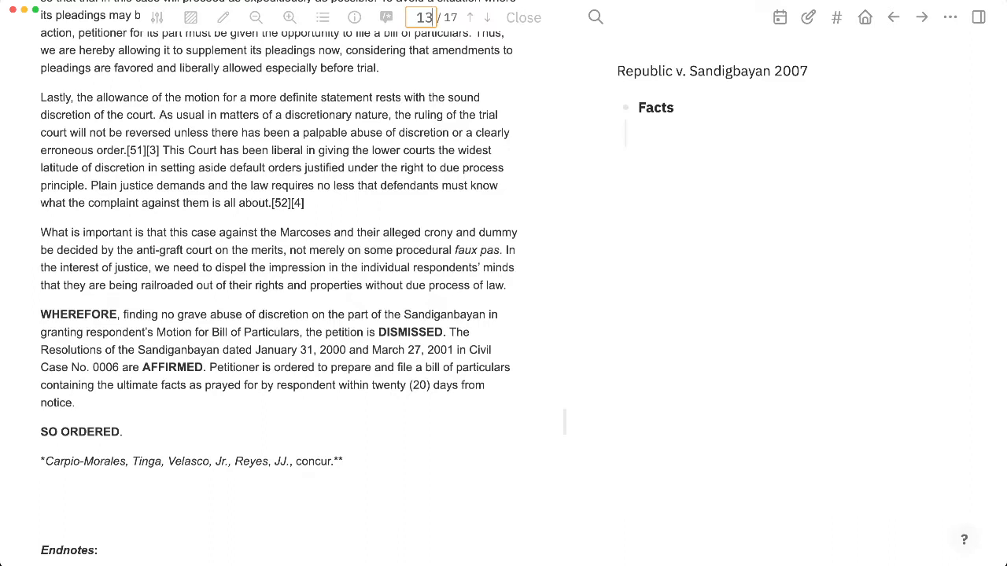
left_click_drag(41, 315, 75, 403)
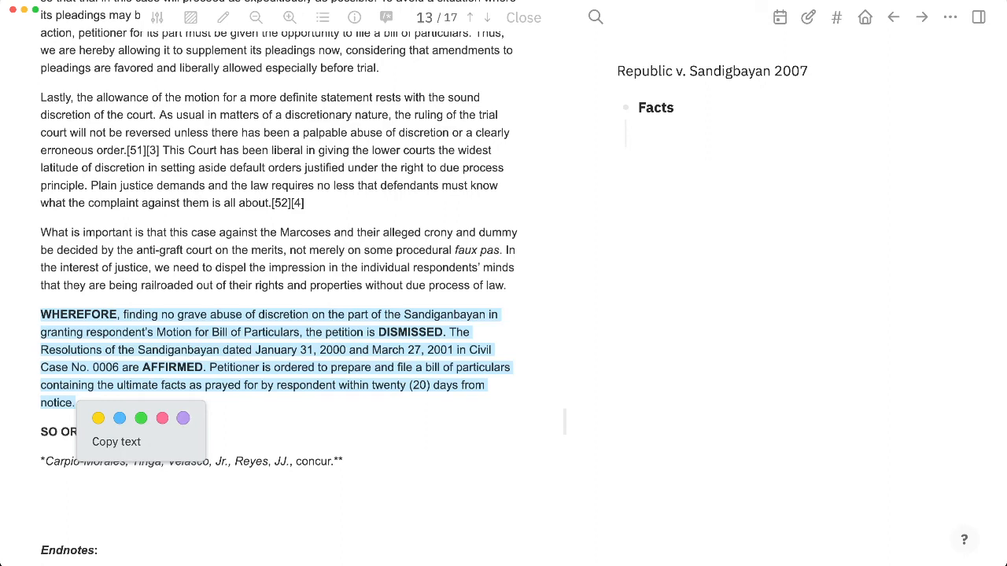
left_click(183, 418)
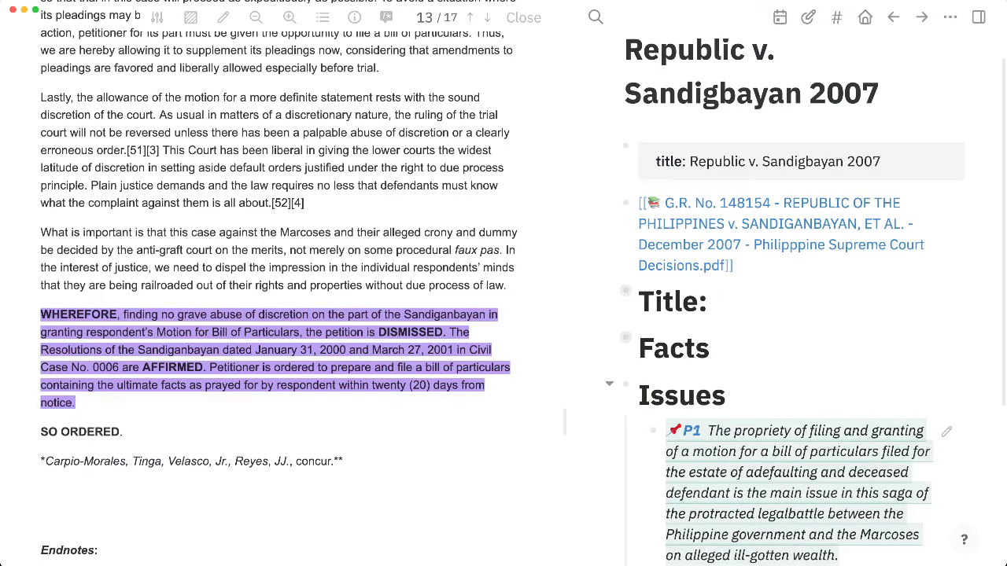
Step: Insert the WHEREFORE highlight's block reference under Disposition in the Ruling section and return to the full case outline
left_click(609, 383)
scroll(614, 378, "down", 2)
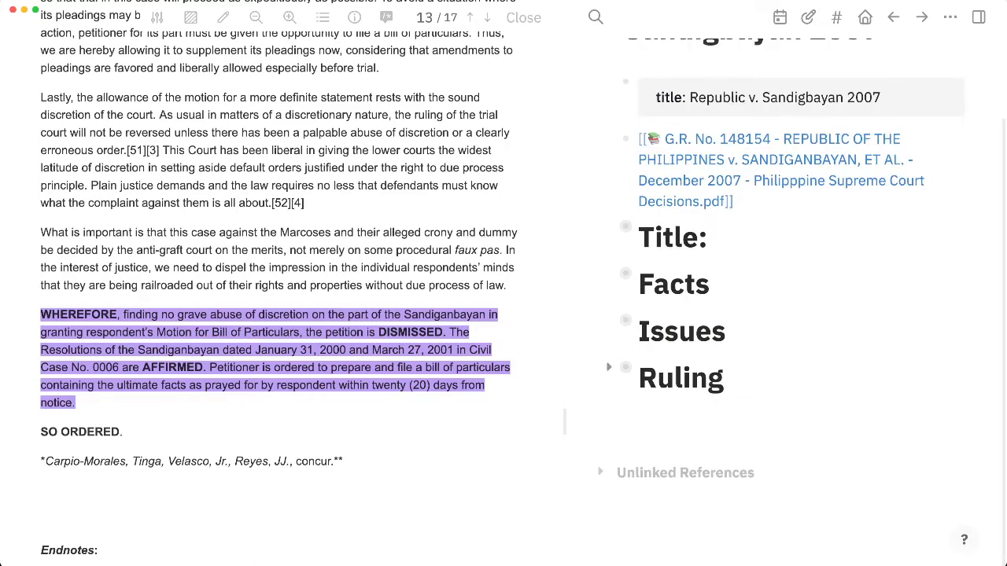
left_click(609, 367)
scroll(614, 370, "down", 2)
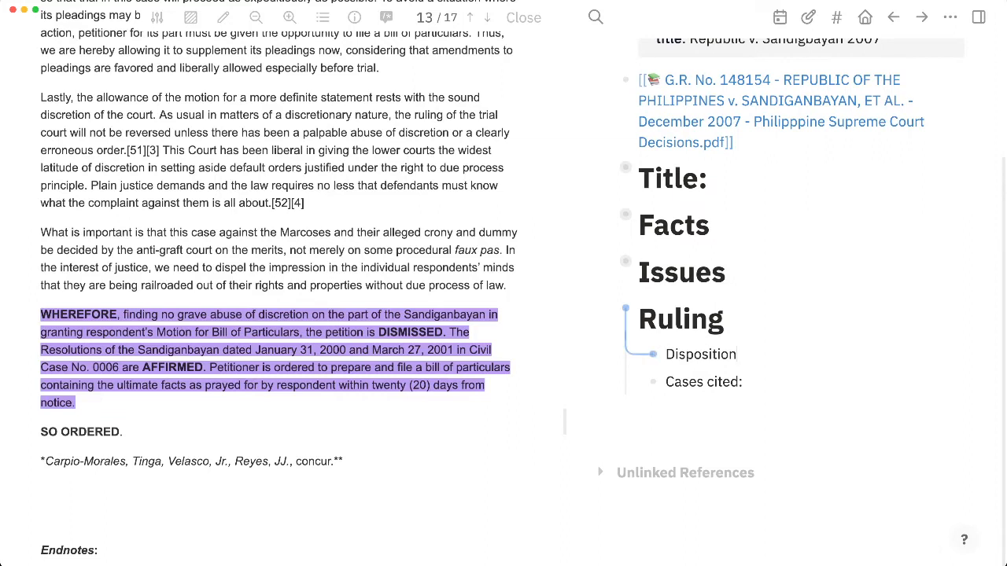
left_click(653, 355)
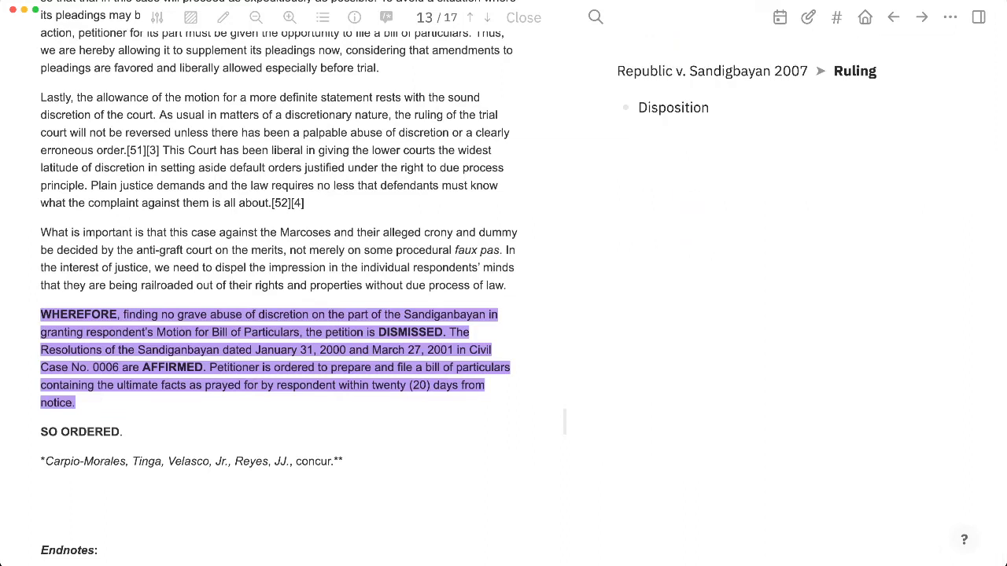
key("Return")
type("((62af229e-7f17-4ac2-aefc-c11a070c8566))")
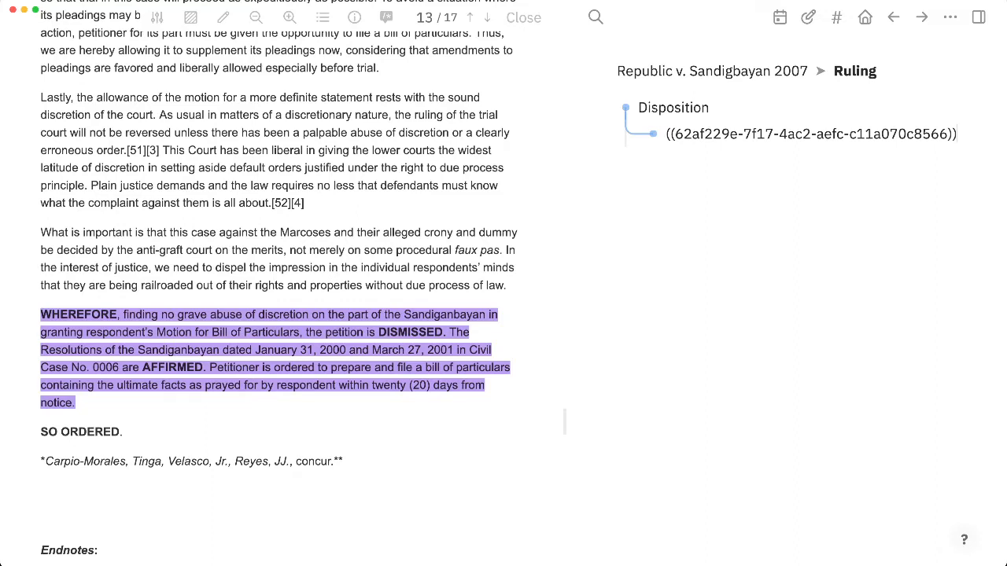
key("Escape")
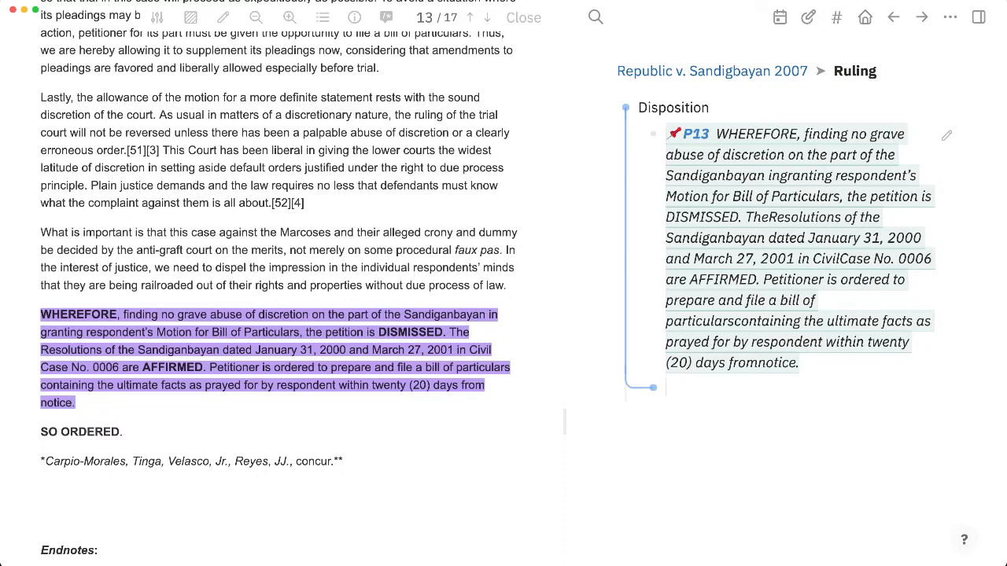
key("super+")
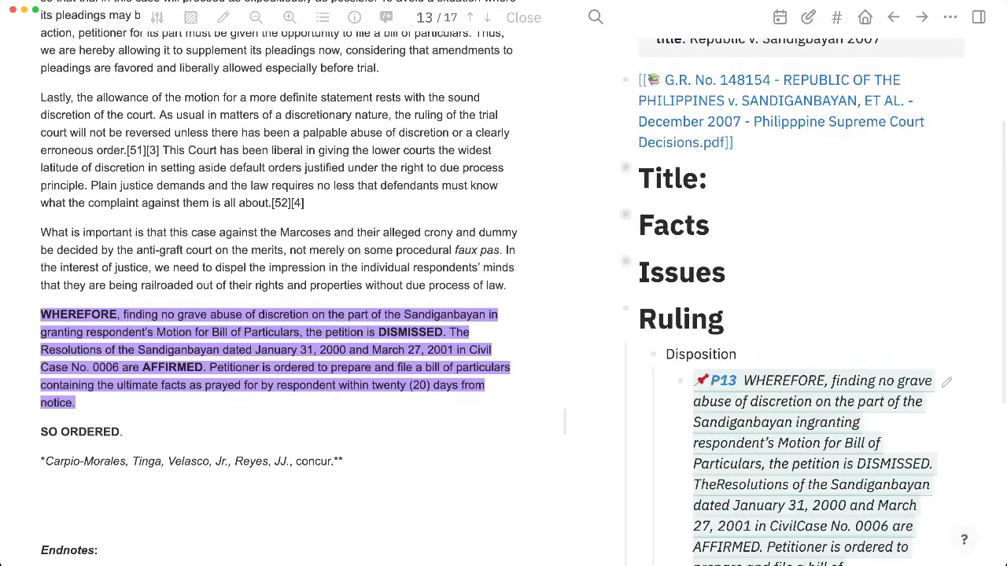
Step: Collapse all sections of the case outline and bring the decision's PDF back to its first page
left_click(608, 167)
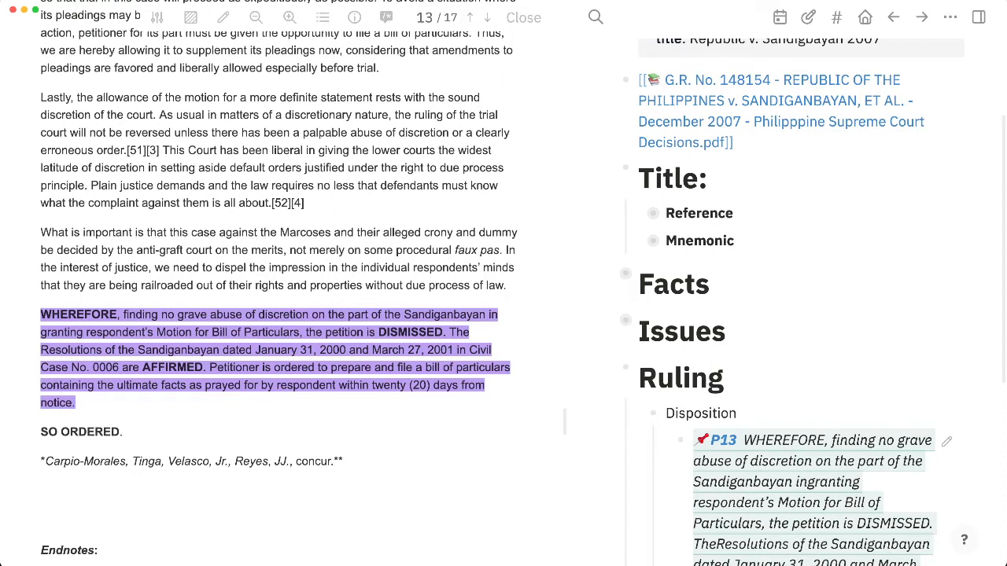
scroll(280, 284, "up", 1)
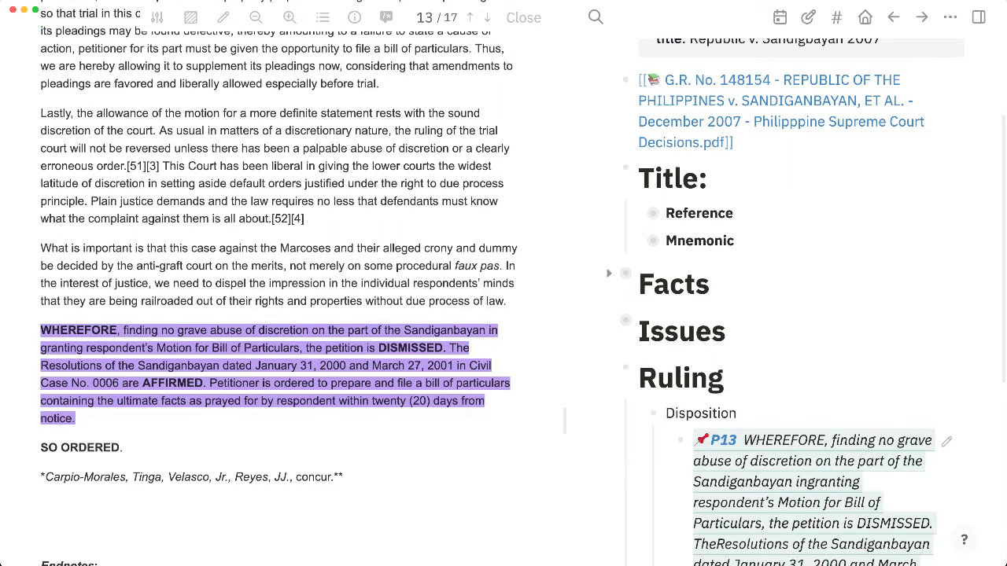
left_click(609, 273)
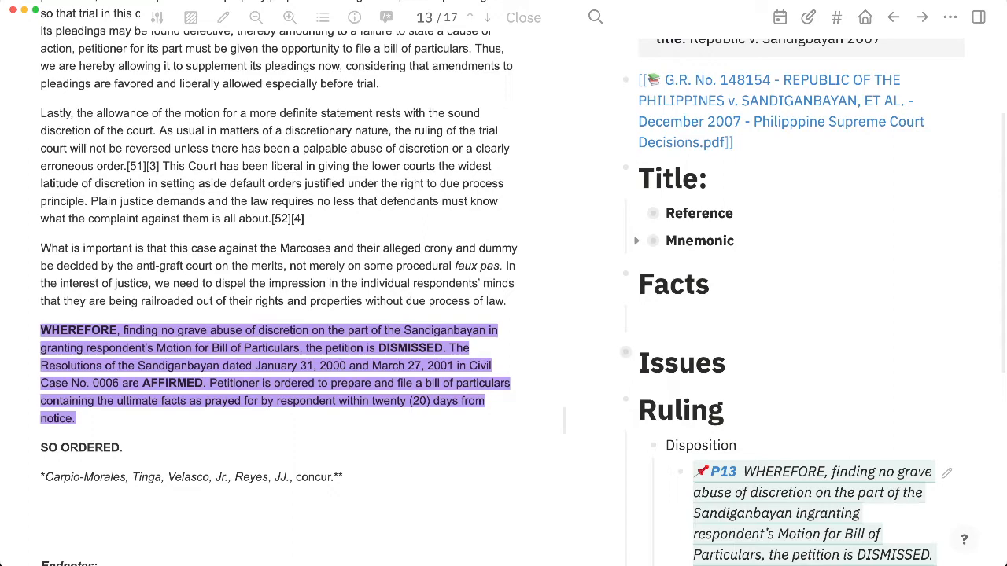
scroll(294, 378, "up", 1)
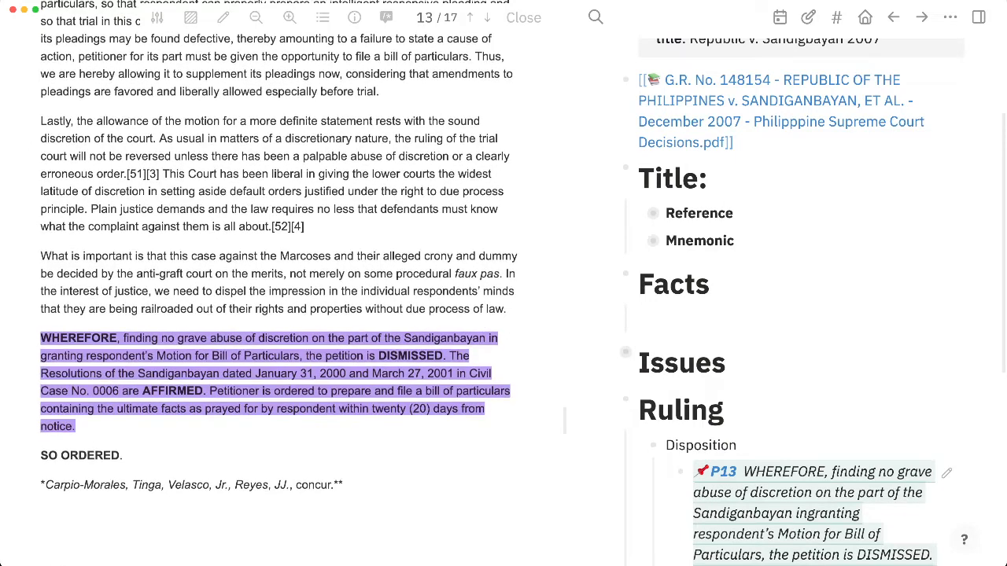
left_click(627, 496)
scroll(280, 284, "up", 20)
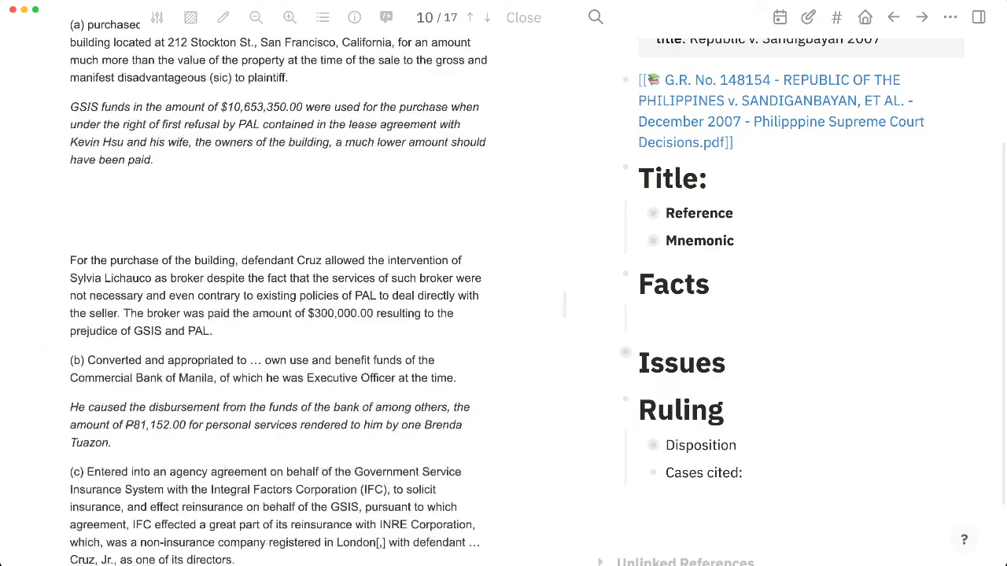
key("t")
key("o")
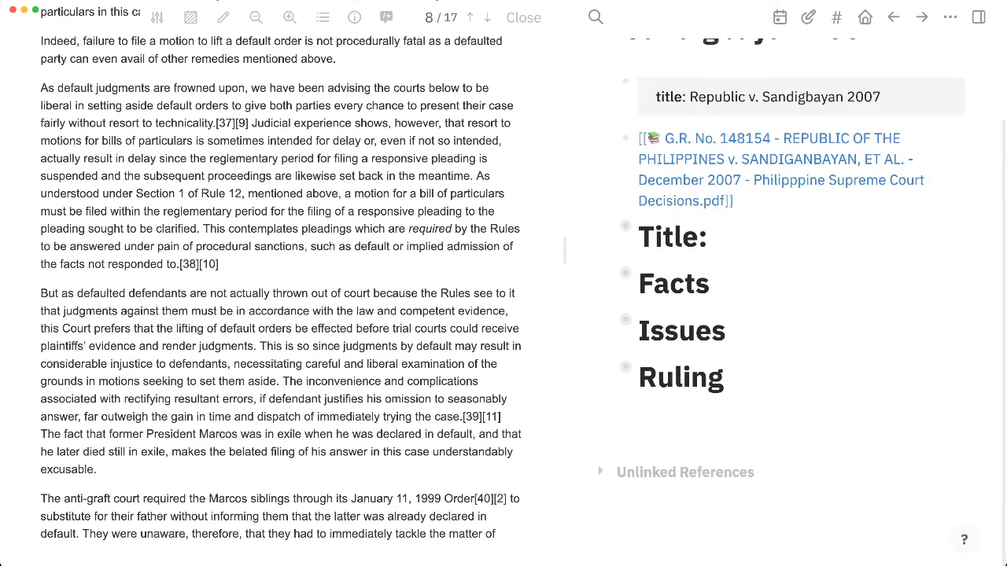
scroll(280, 283, "up", 20)
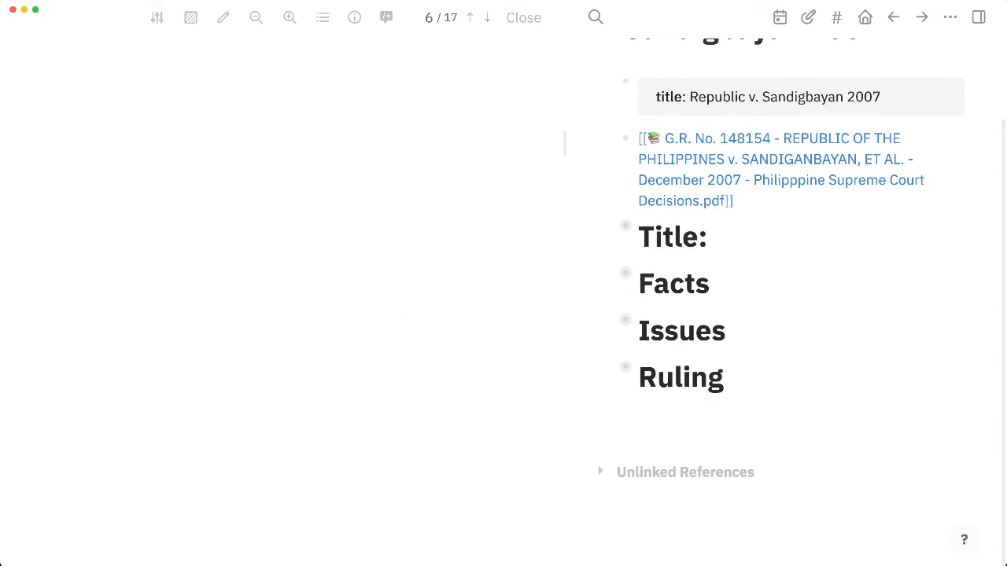
scroll(280, 283, "up", 10)
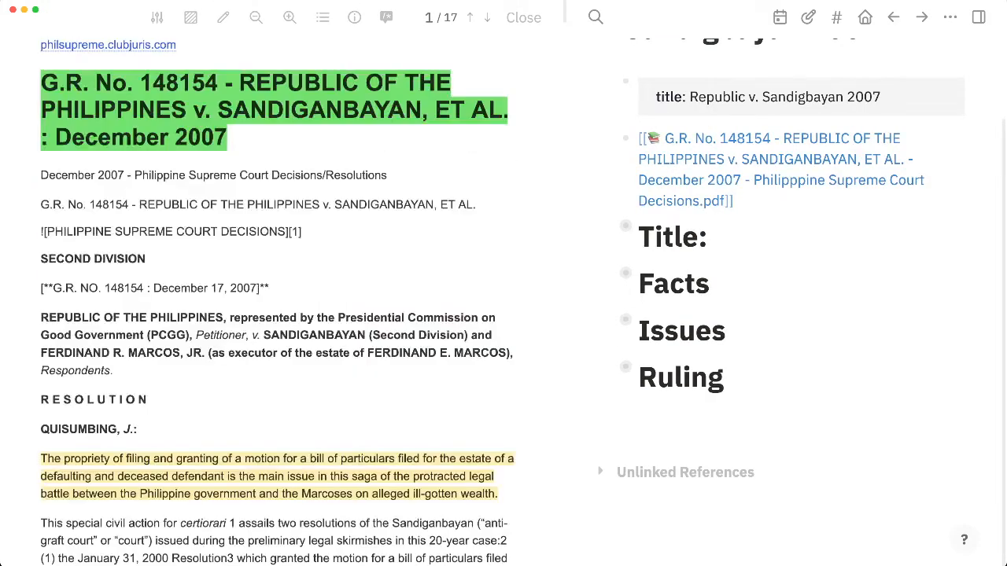
Step: Review the opening paragraphs of the decision and check the Reference entry under the outline's Title section
scroll(280, 284, "down", 1)
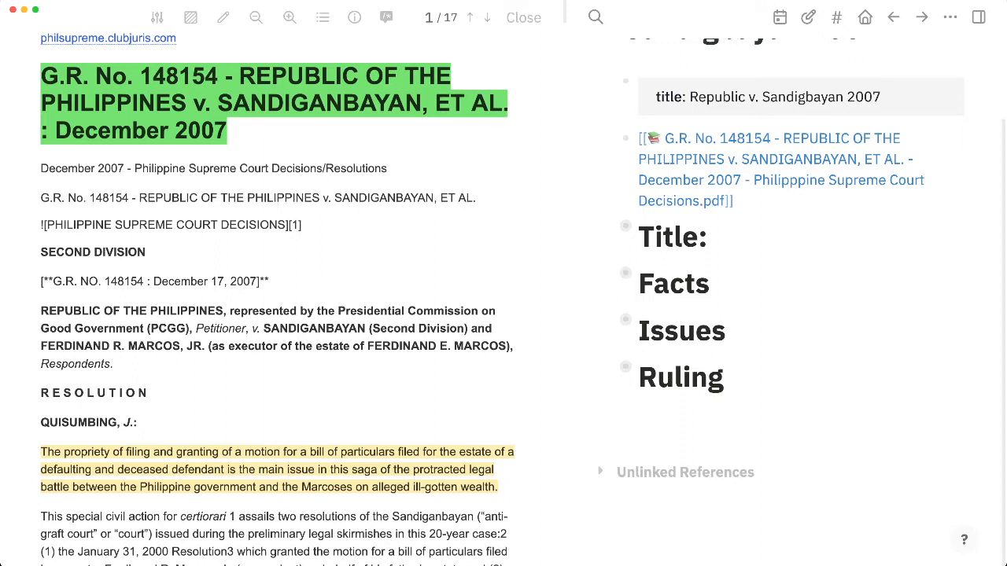
scroll(277, 299, "down", 1)
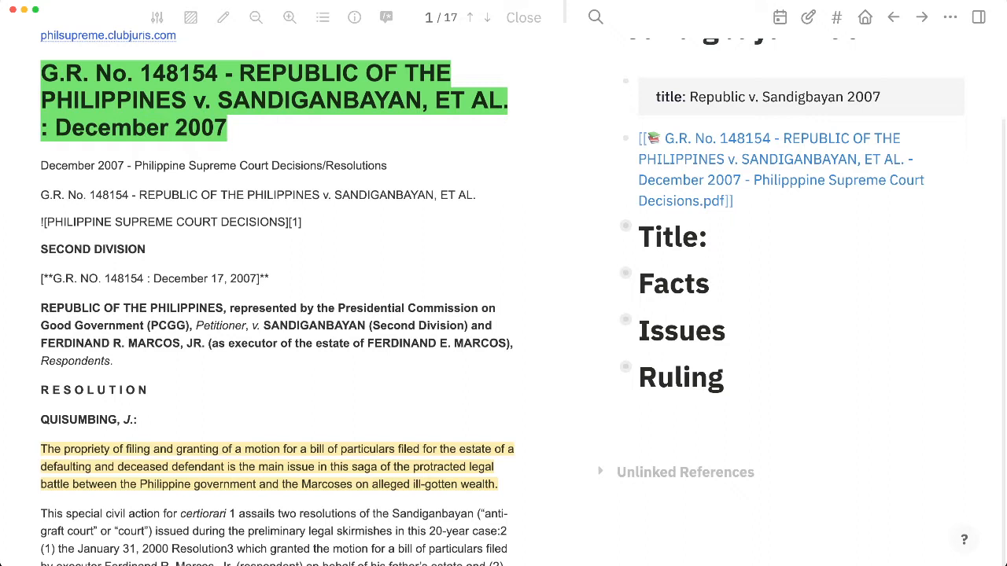
scroll(277, 299, "down", 1)
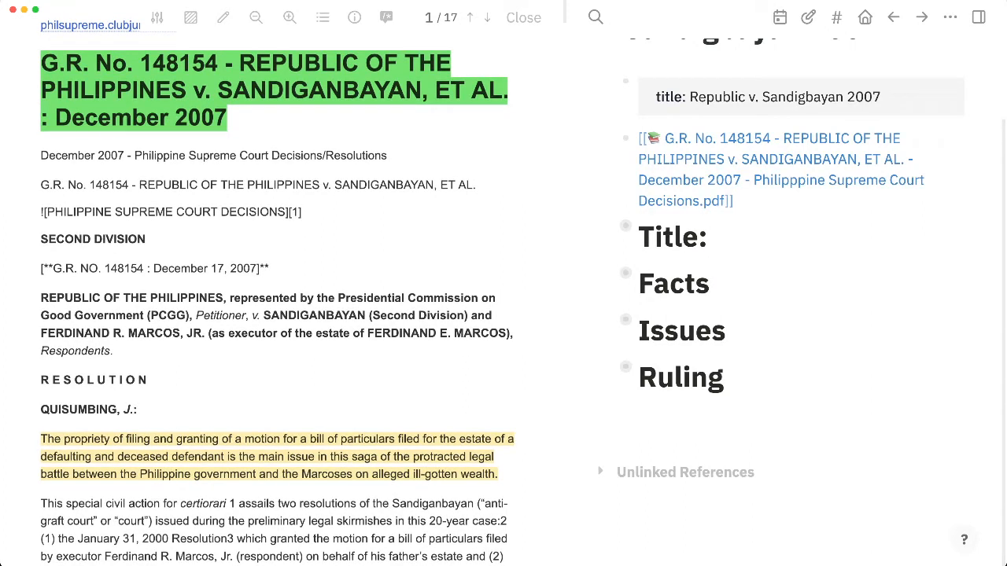
scroll(277, 299, "down", 2)
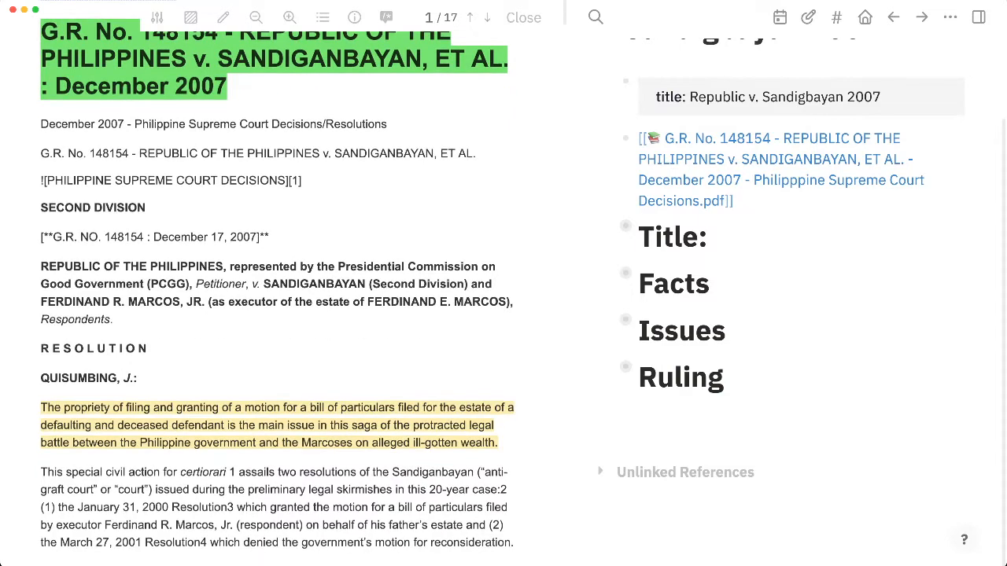
scroll(277, 298, "down", 5)
scroll(277, 299, "up", 3)
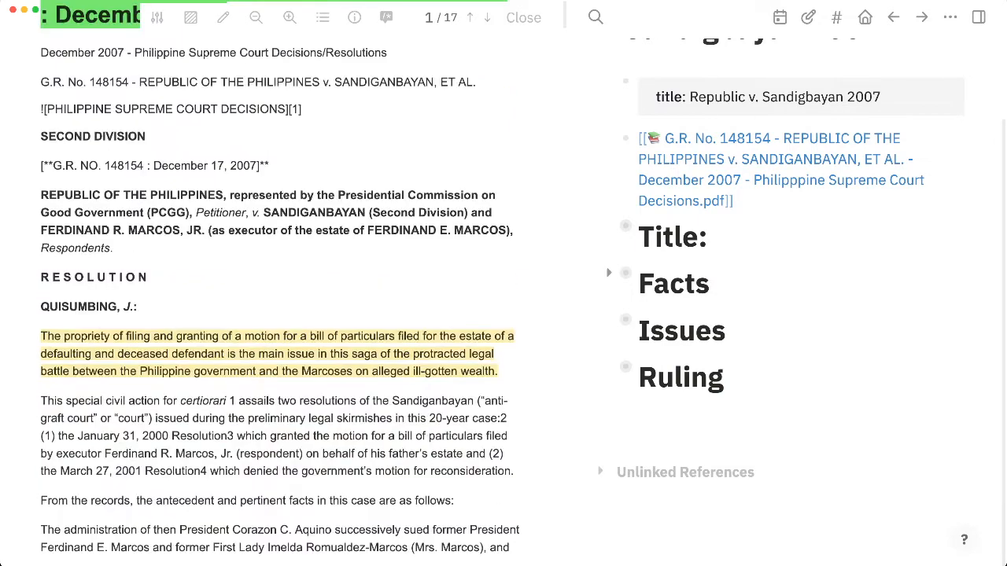
left_click(608, 226)
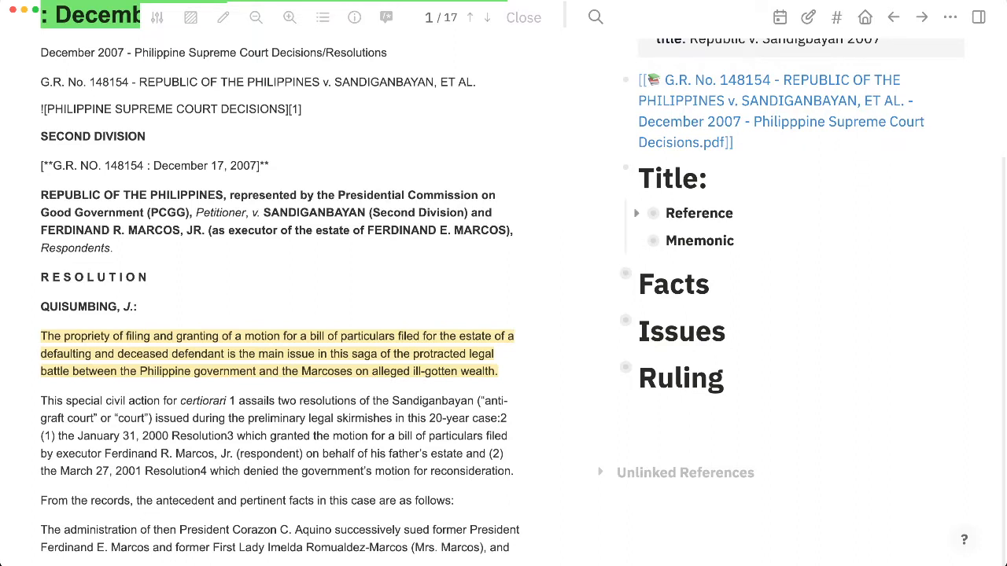
left_click(636, 213)
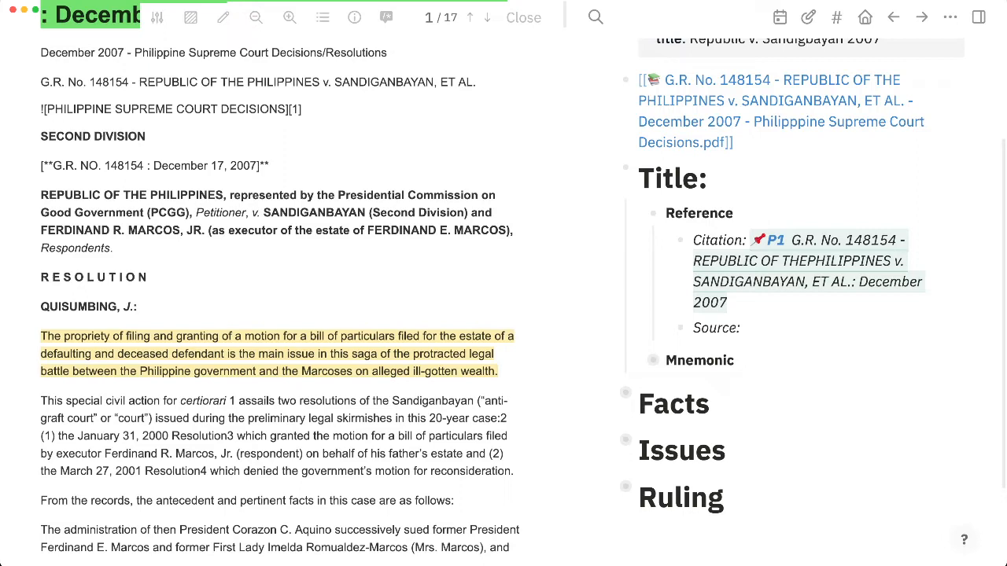
left_click(637, 213)
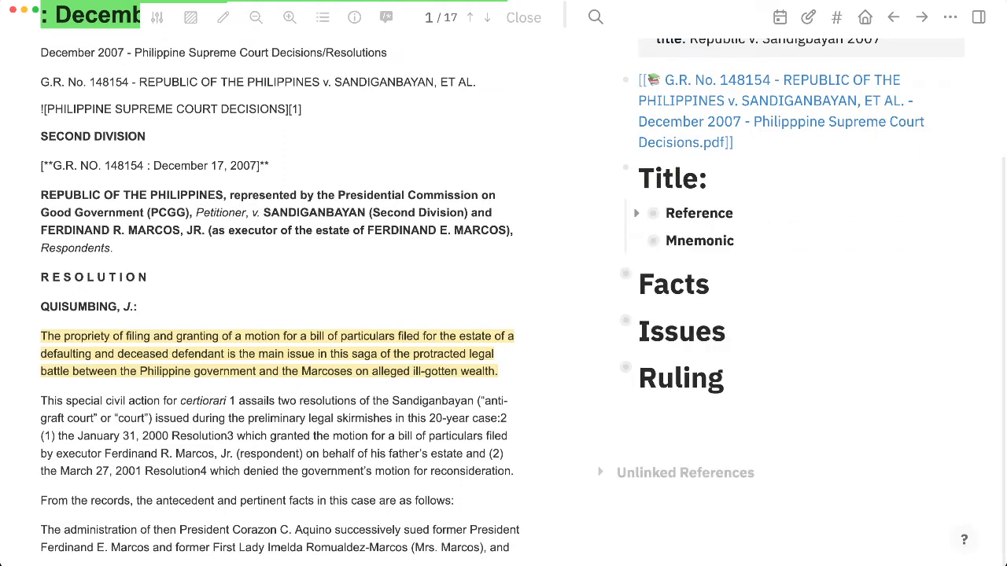
Step: Open the Facts section of the case outline on its own and start editing its empty entry
scroll(280, 291, "up", 2)
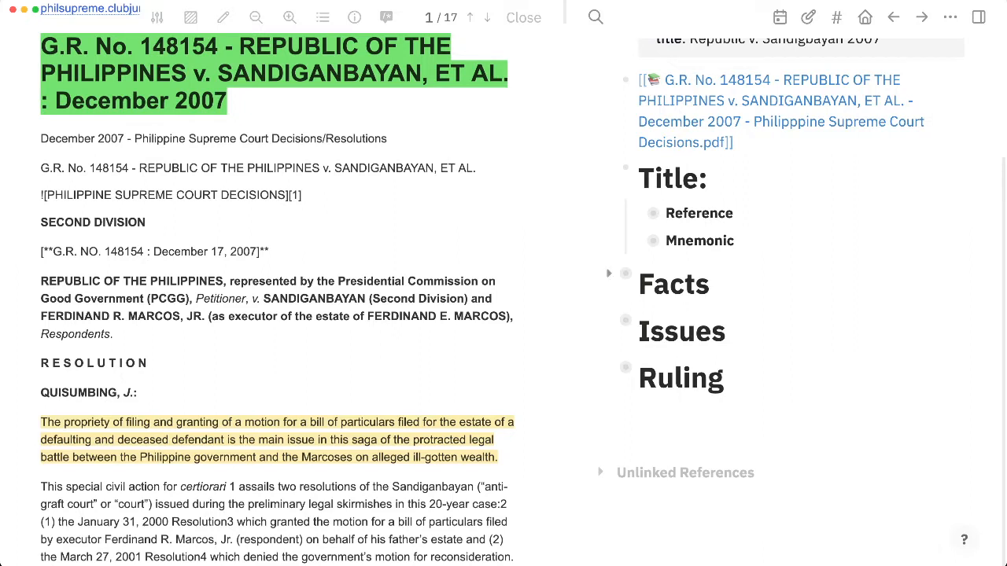
left_click(626, 273)
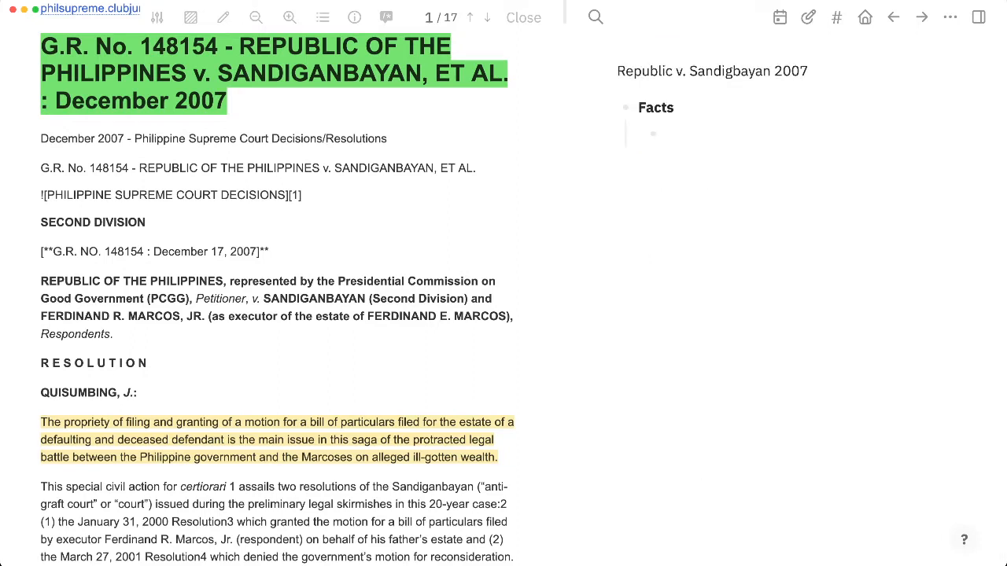
left_click(667, 133)
Step: Examine the antecedent facts on pages 1 to 3 of the decision for passages to use in the Facts section
scroll(279, 292, "down", 5)
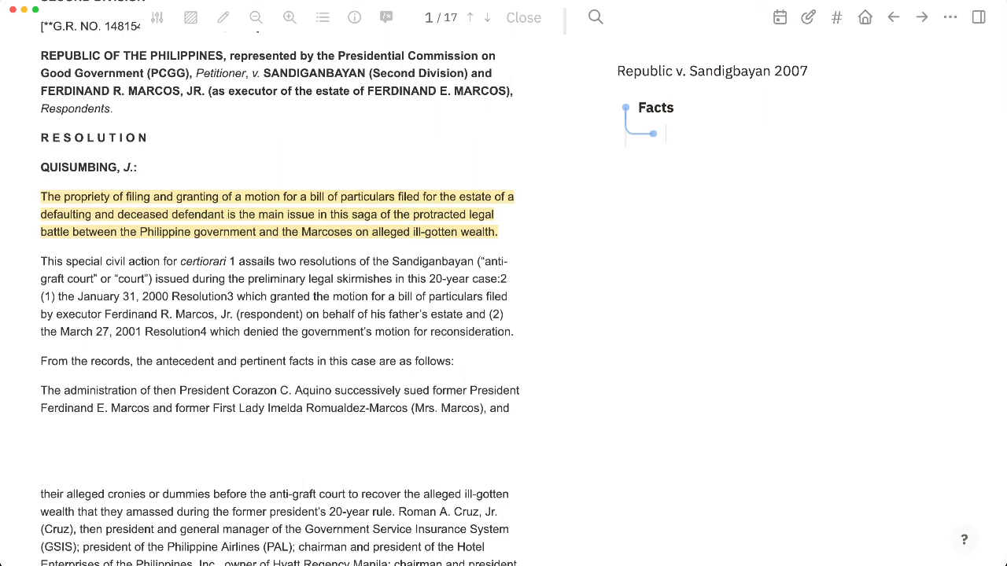
scroll(279, 291, "down", 15)
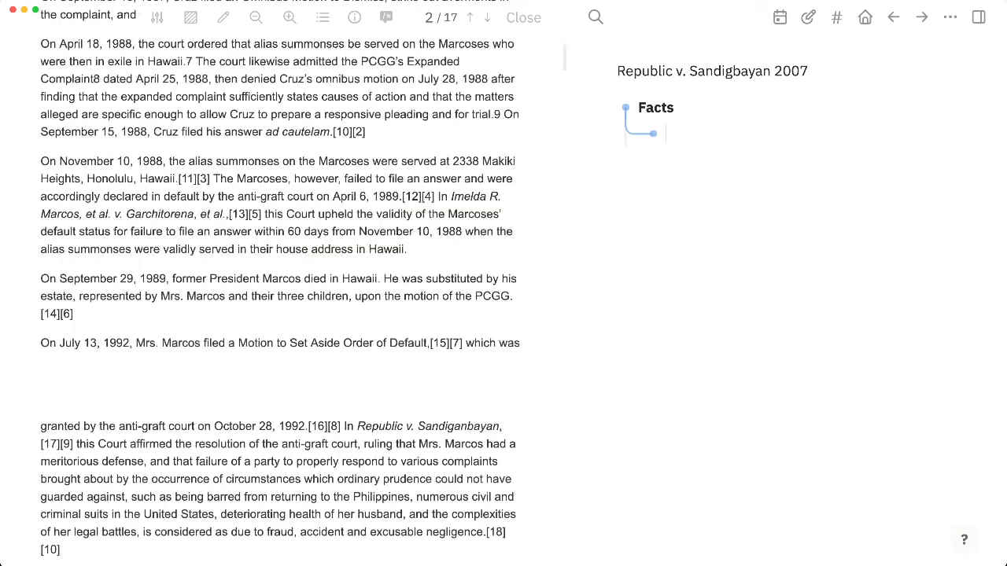
scroll(279, 292, "down", 3)
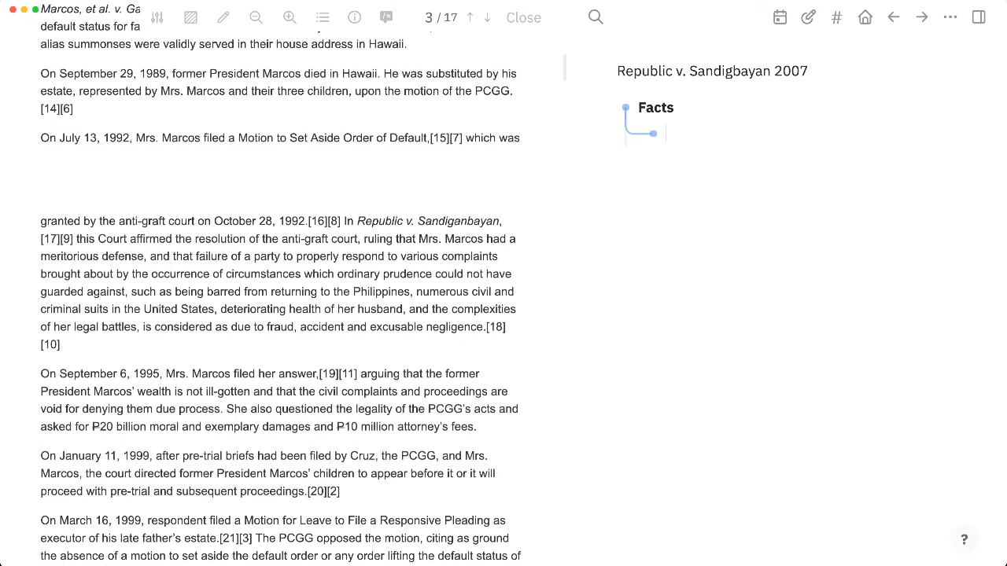
scroll(279, 291, "down", 4)
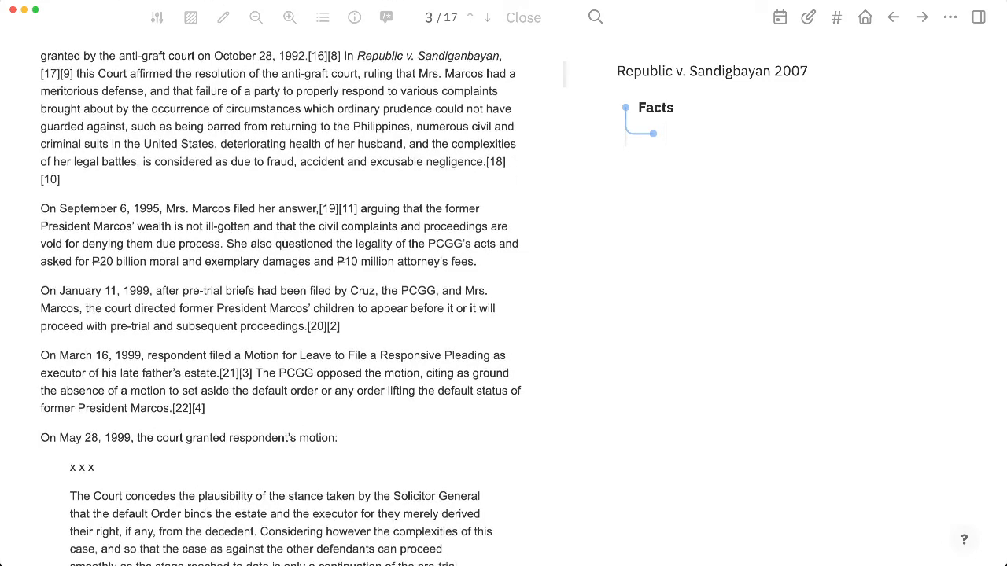
scroll(279, 291, "up", 8)
scroll(280, 291, "up", 6)
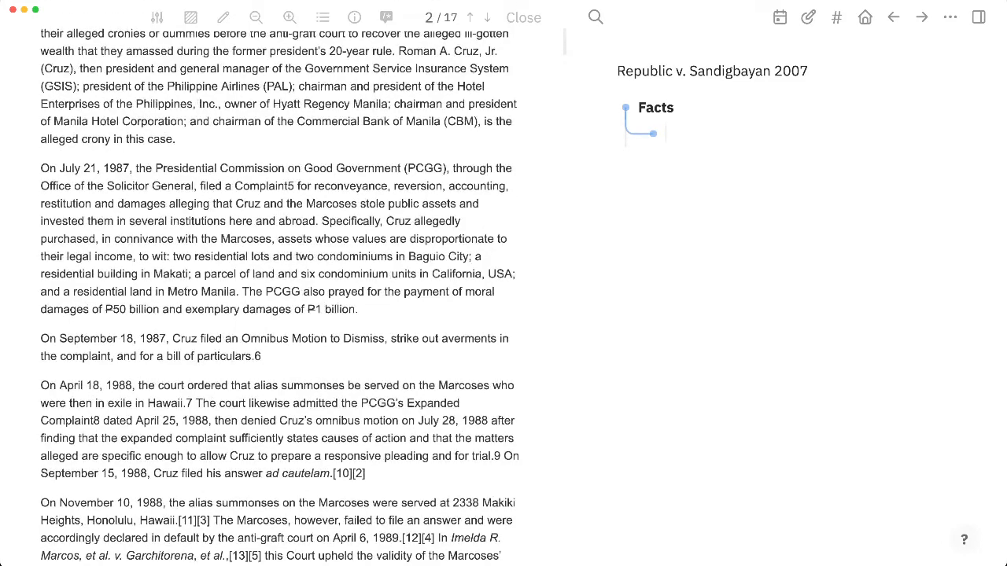
scroll(279, 291, "up", 7)
scroll(279, 292, "down", 1)
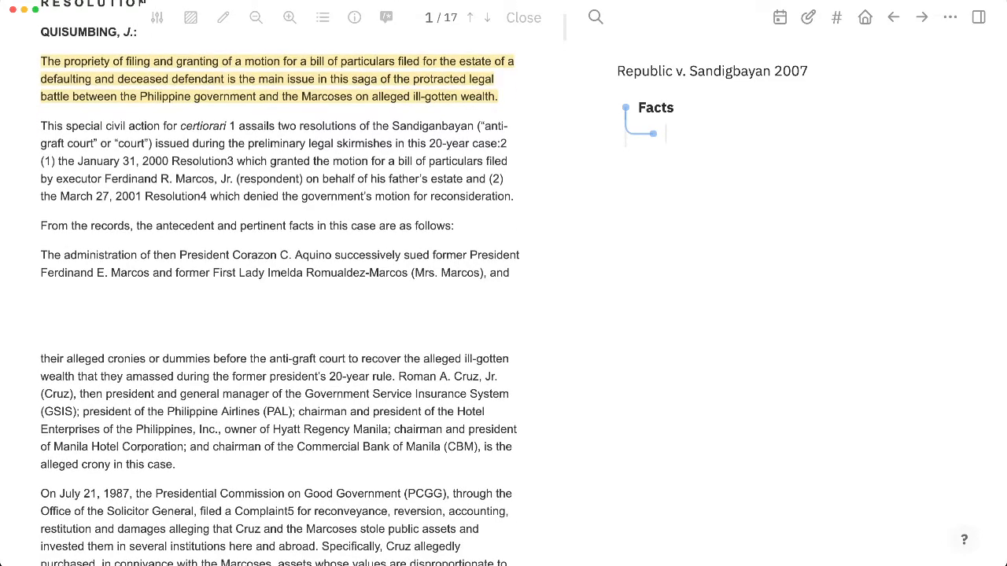
scroll(280, 291, "down", 1)
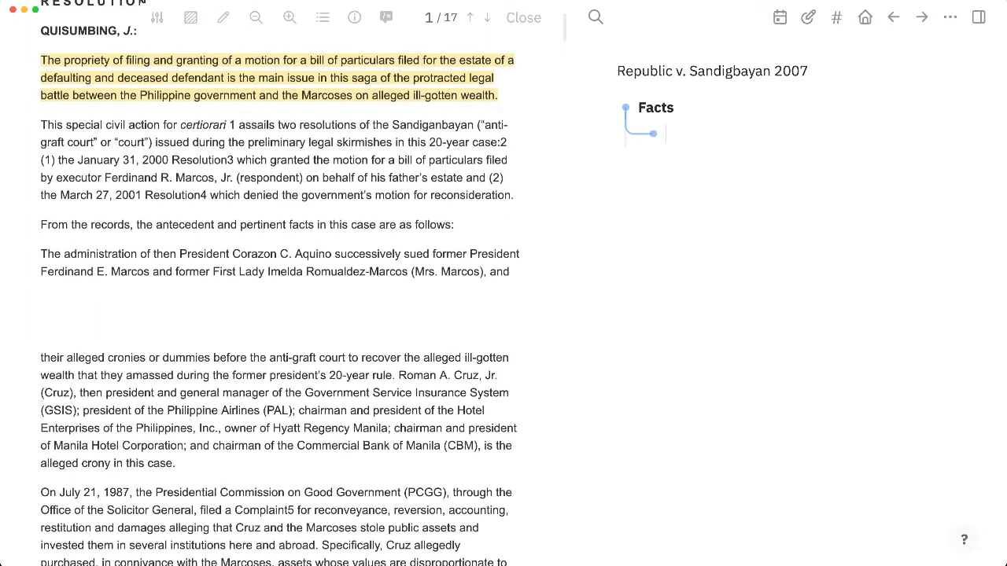
Step: Highlight in pink the paragraph on the Aquino administration's suits, covering both its page 1 and page 2 parts
left_click_drag(41, 255, 174, 463)
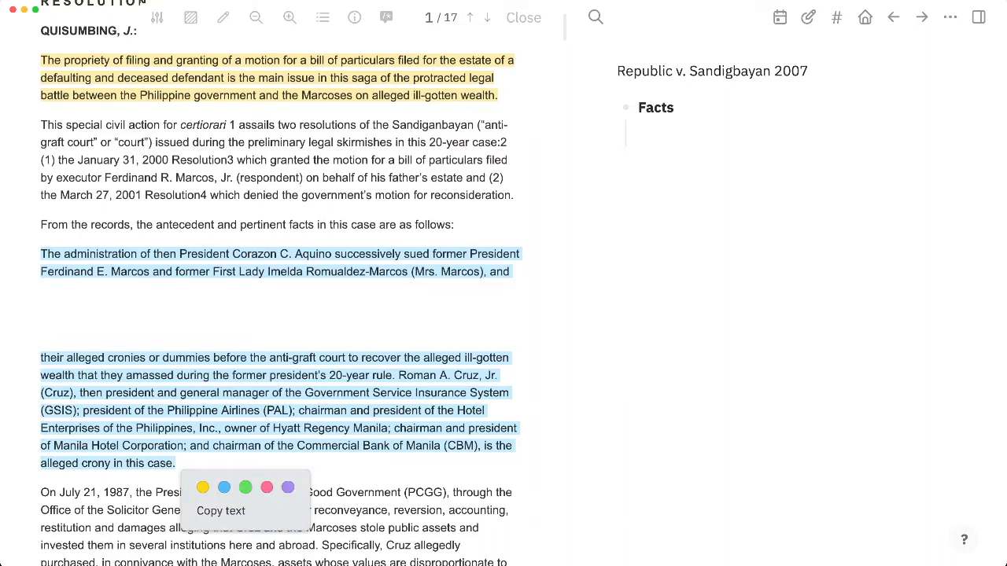
left_click(266, 487)
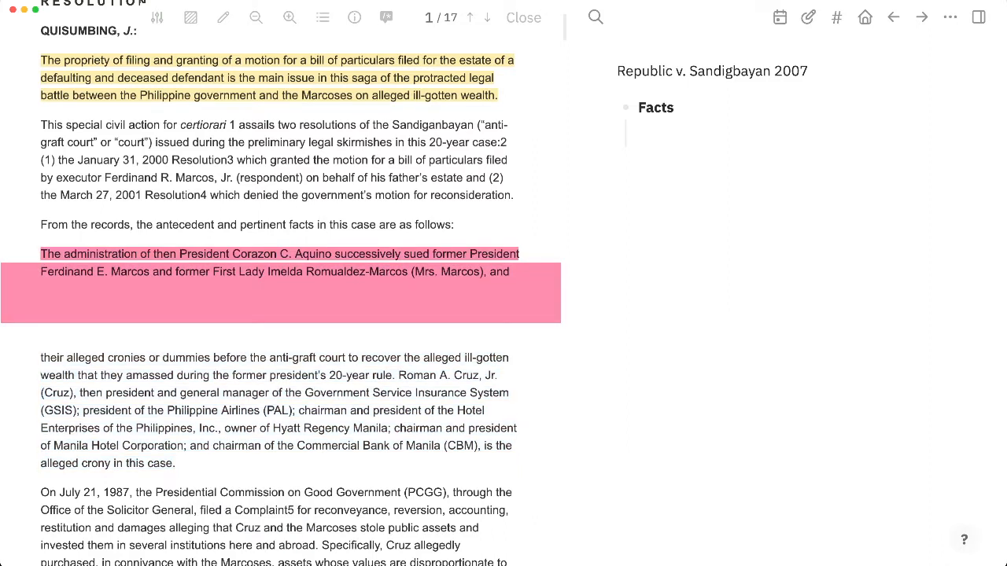
left_click_drag(41, 358, 174, 463)
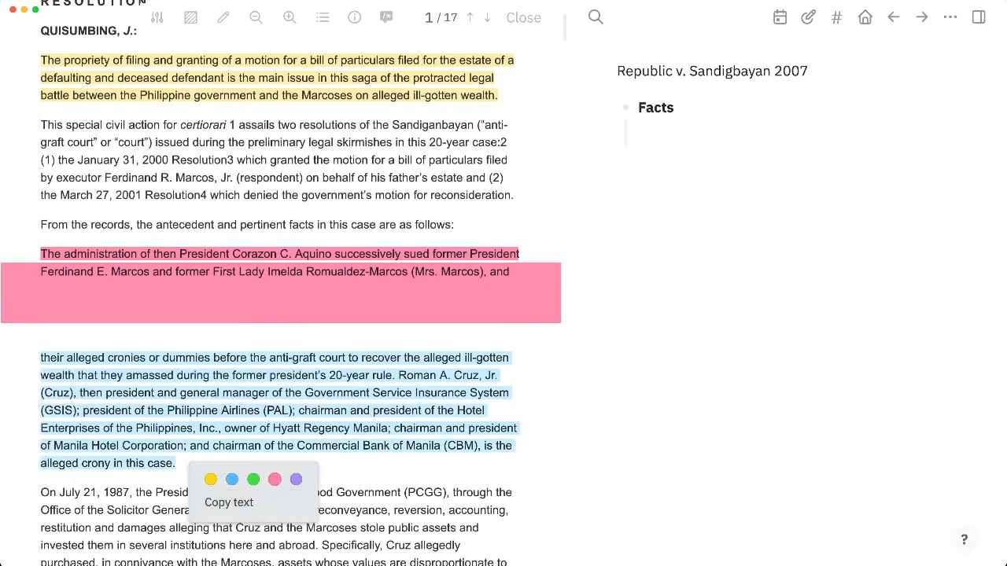
left_click(274, 479)
Step: Insert the block reference of the pink page 2 highlight as the first entry under Facts
left_click(336, 363)
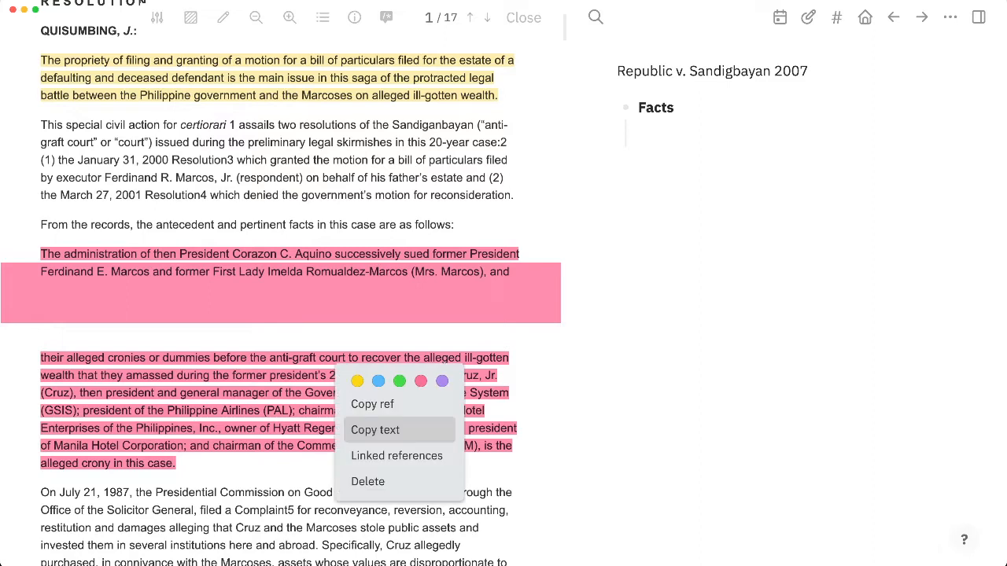
left_click(372, 404)
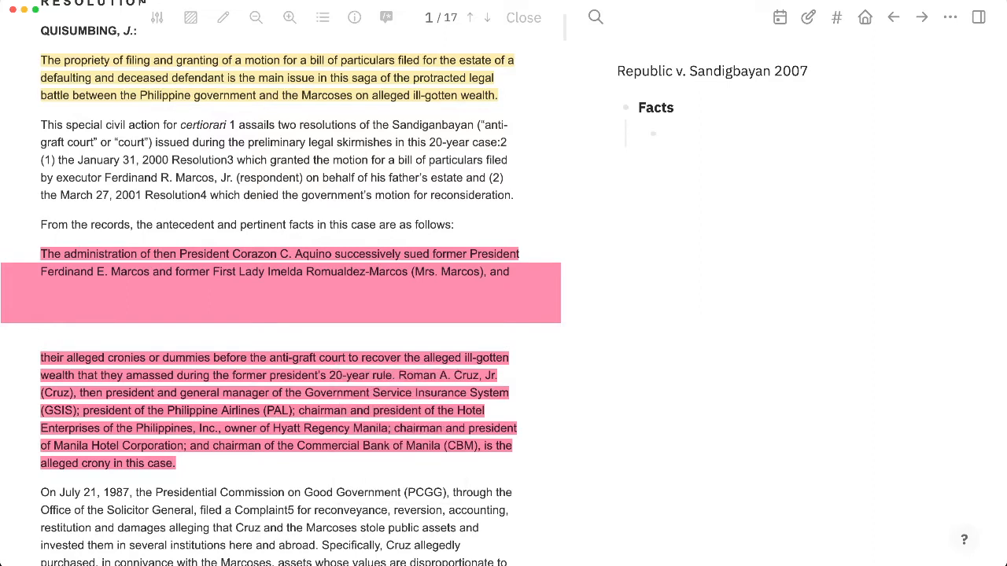
left_click(666, 133)
key("ctrl+v")
key("Return")
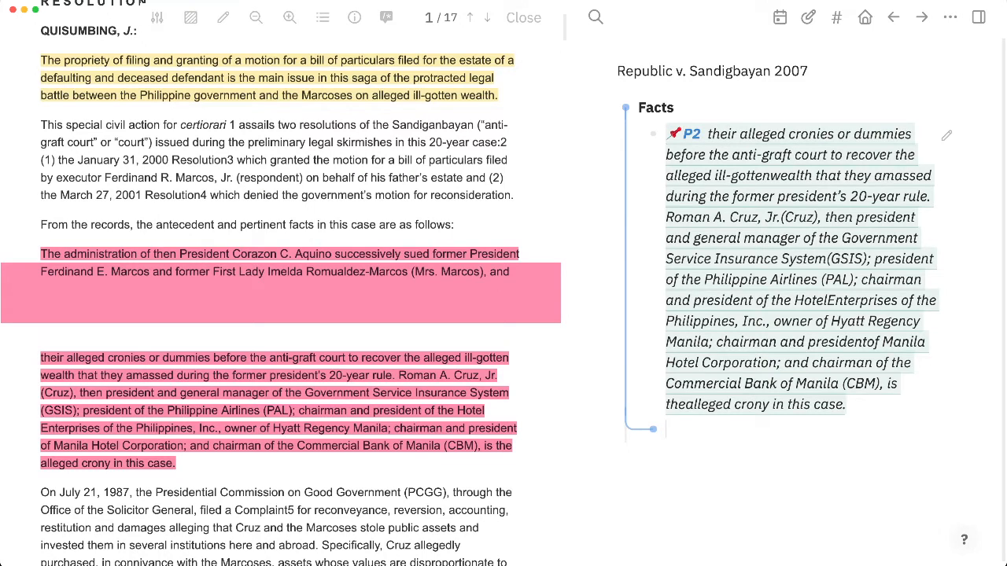
key("Escape")
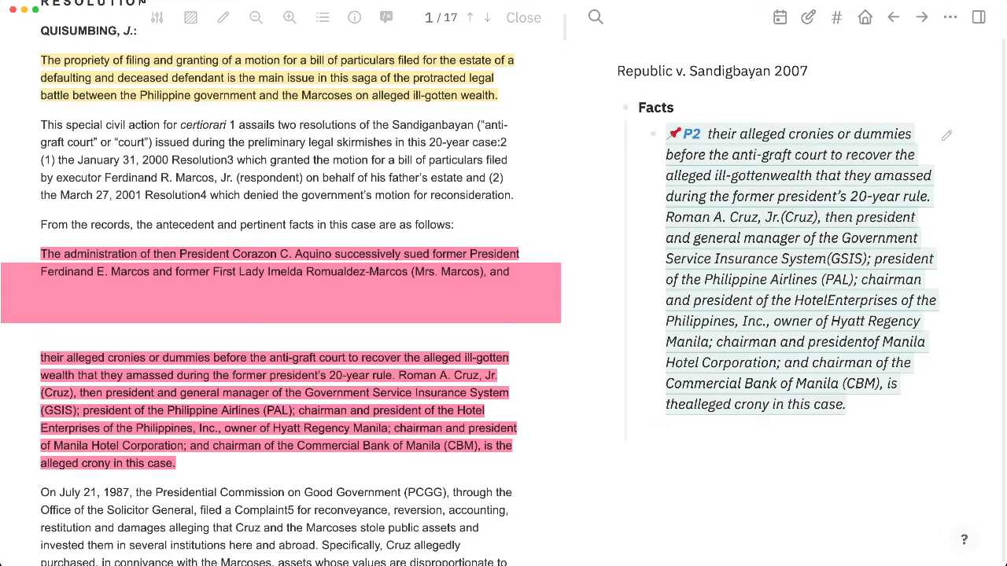
Step: Insert the block reference of the pink page 1 highlight directly under Facts, above the page 2 reference
left_click(337, 284)
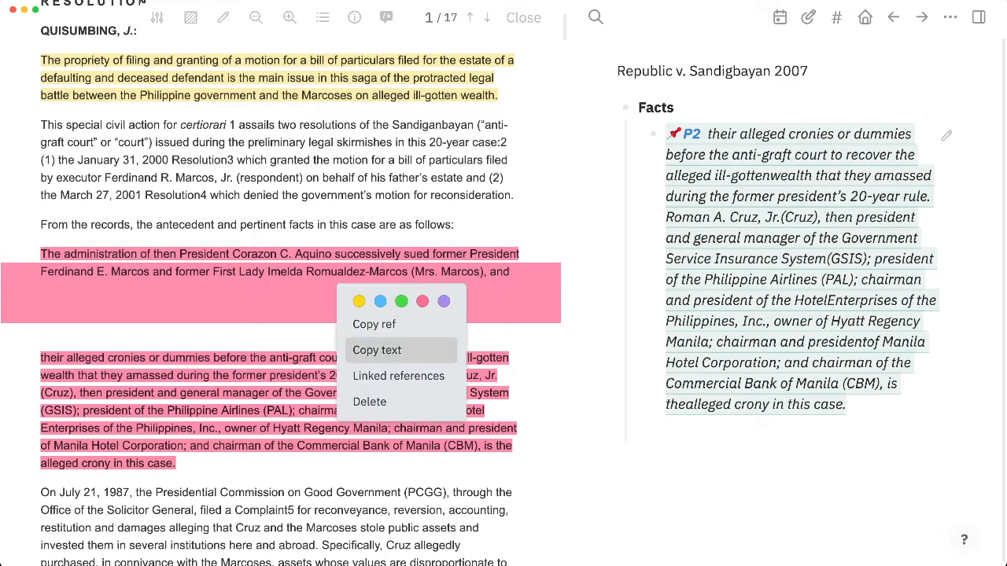
left_click(374, 324)
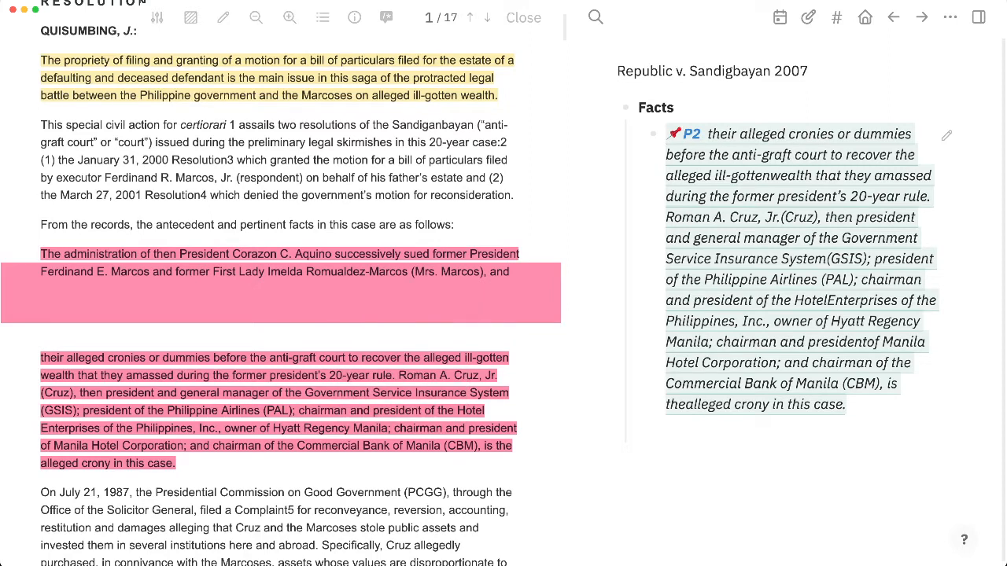
left_click(693, 107)
key("Return")
key("super+v")
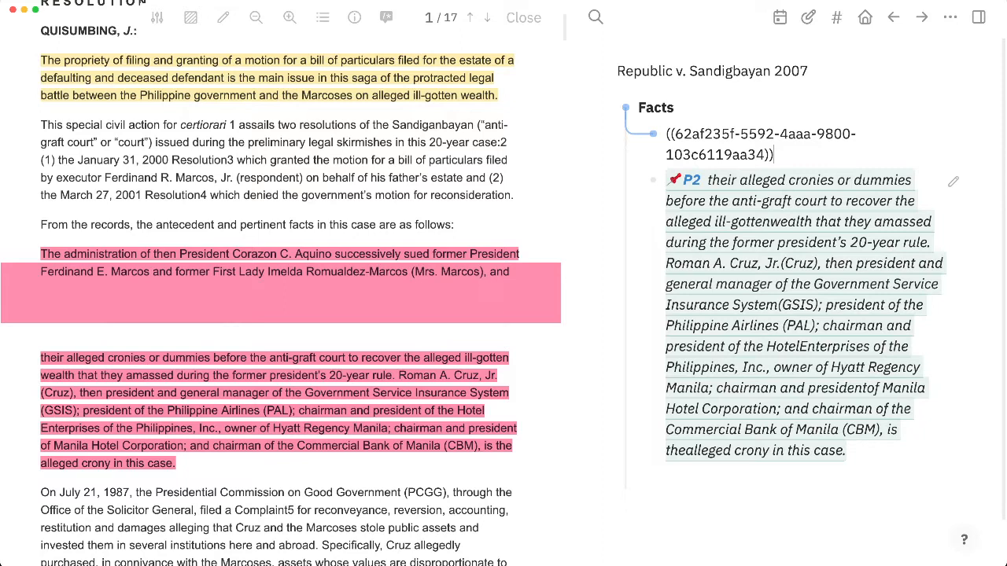
key("Return")
key("BackSpace")
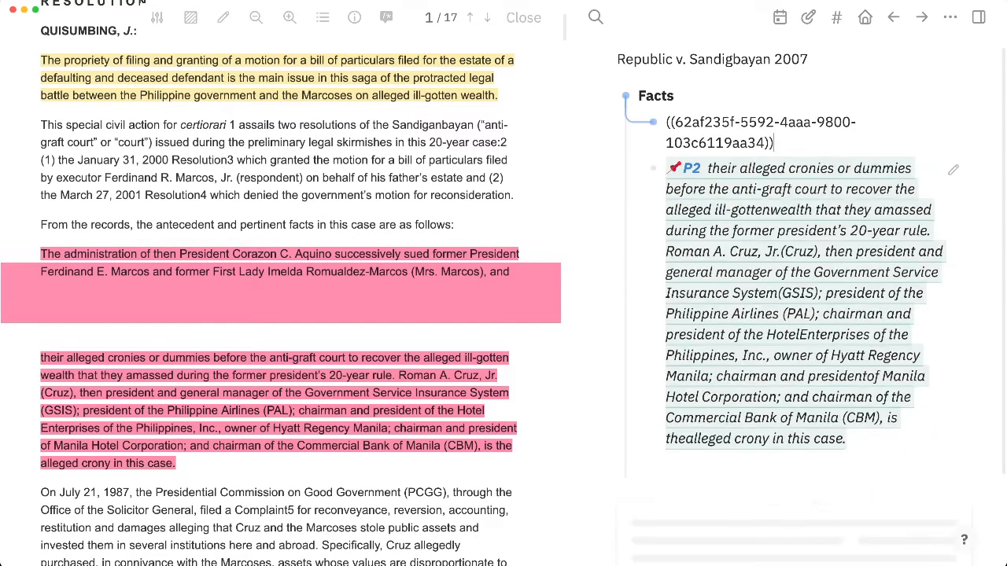
scroll(810, 307, "down", 1)
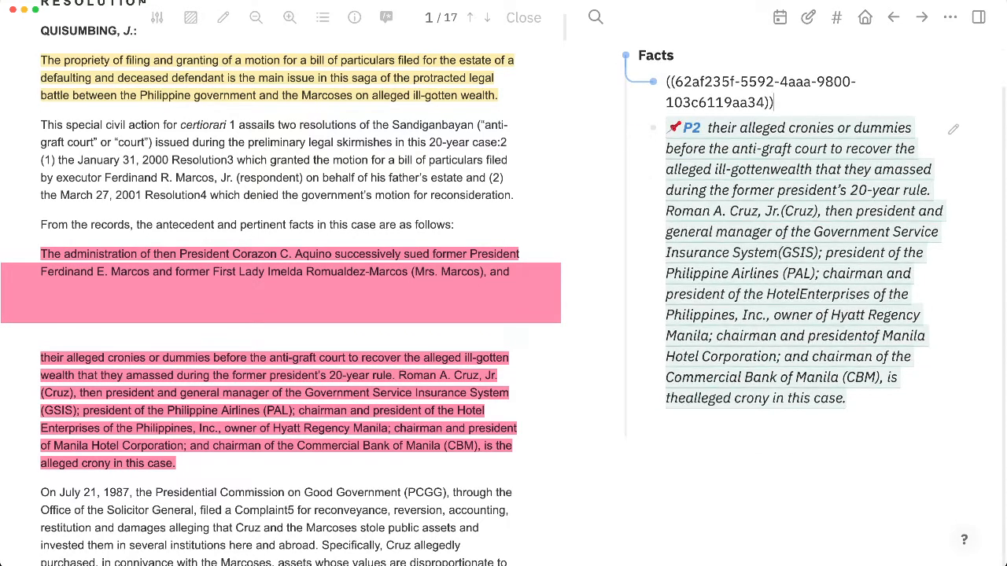
key("Down")
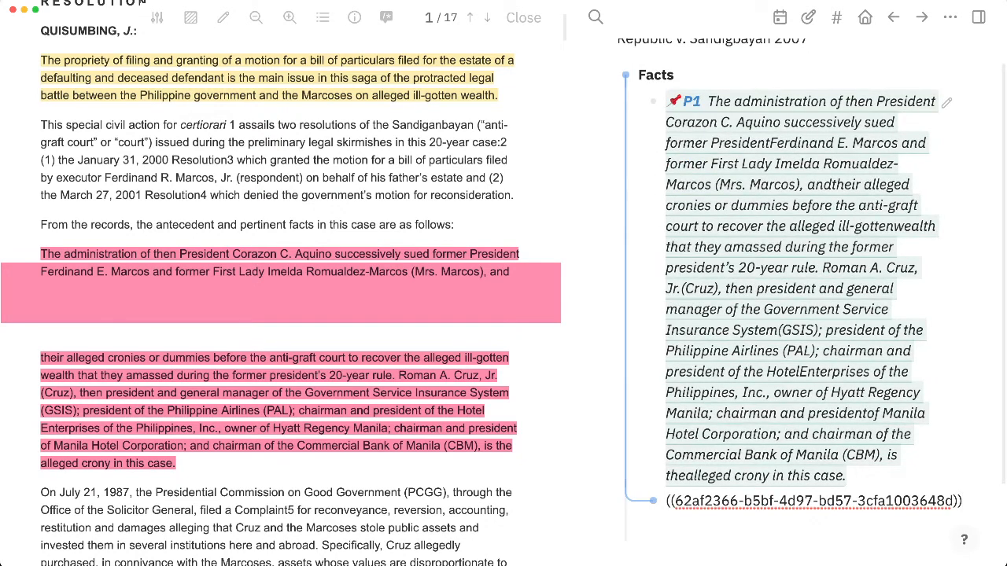
key("Return")
Step: Delete the redundant page 2 highlight reference from the Facts section
scroll(811, 307, "up", 3)
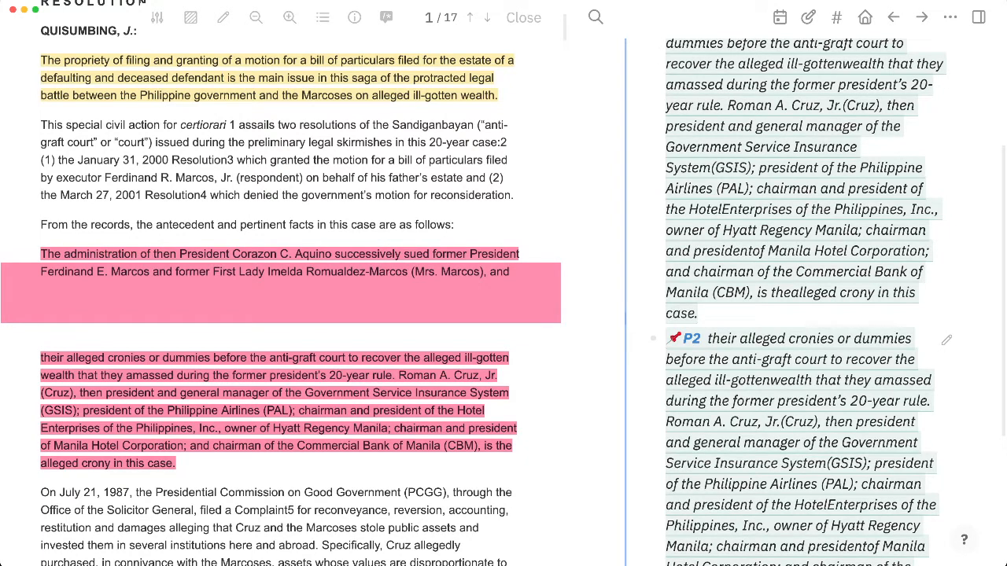
left_click(953, 340)
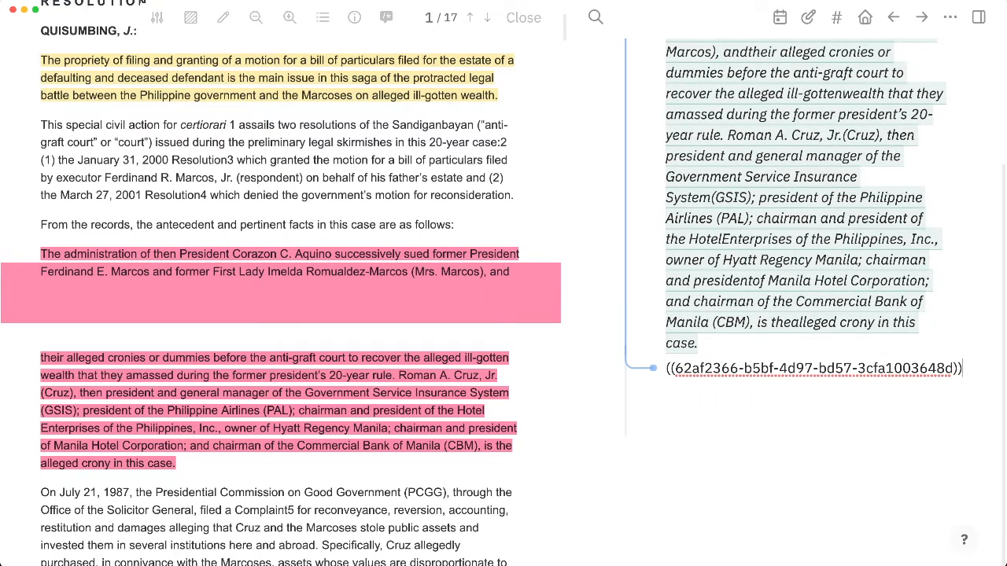
left_click_drag(963, 369, 655, 368)
key("BackSpace")
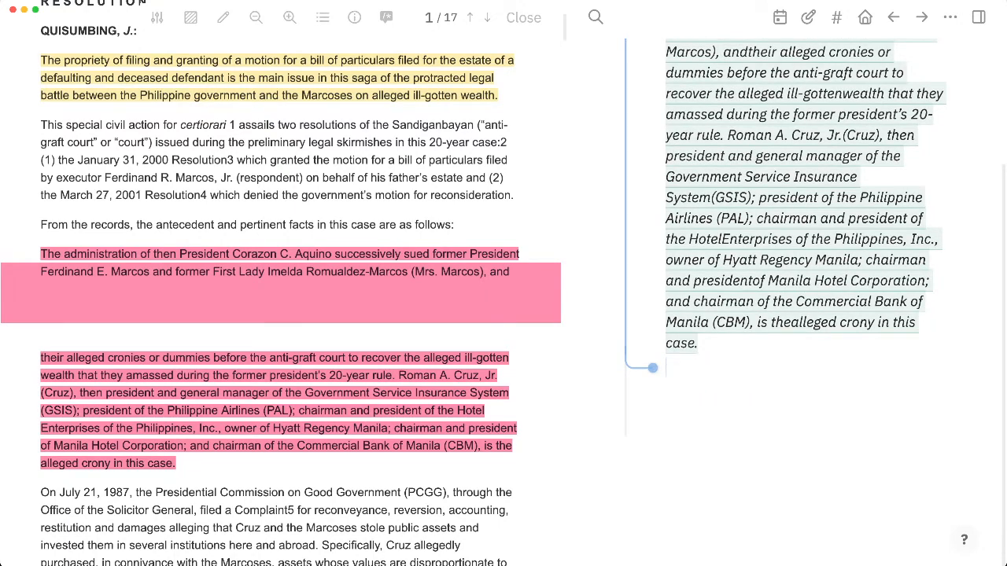
scroll(787, 315, "up", 3)
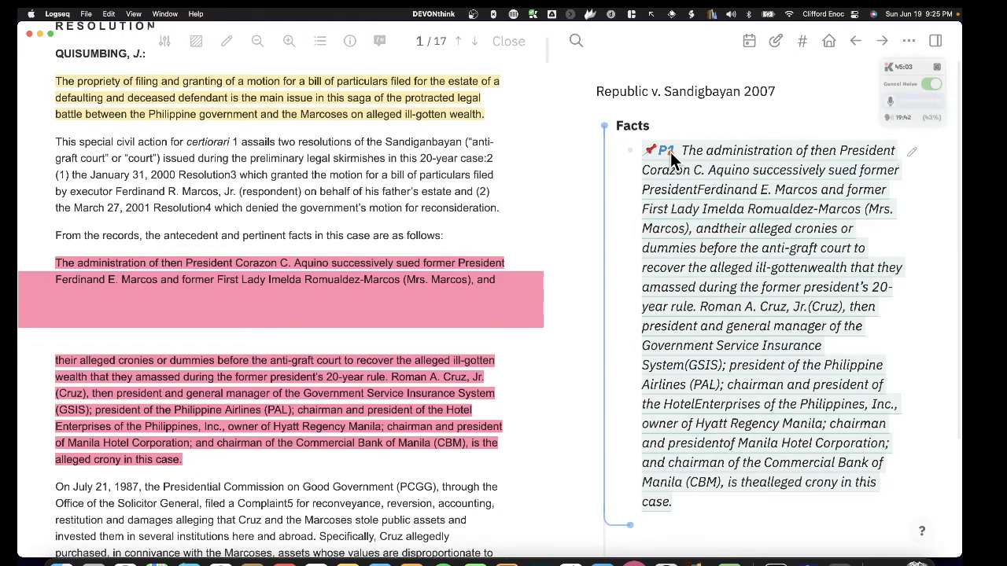
left_click_drag(568, 167, 639, 156)
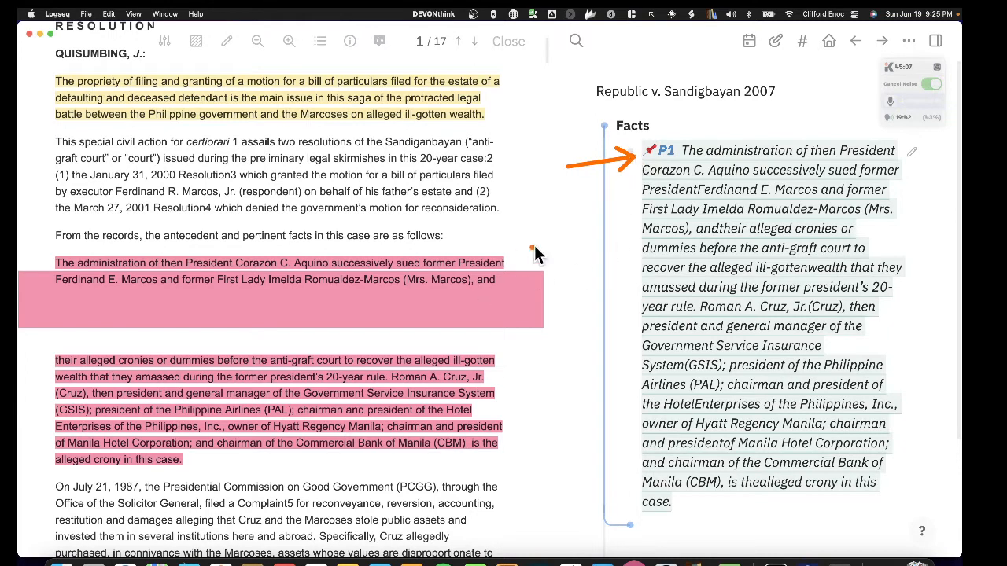
left_click_drag(562, 224, 473, 248)
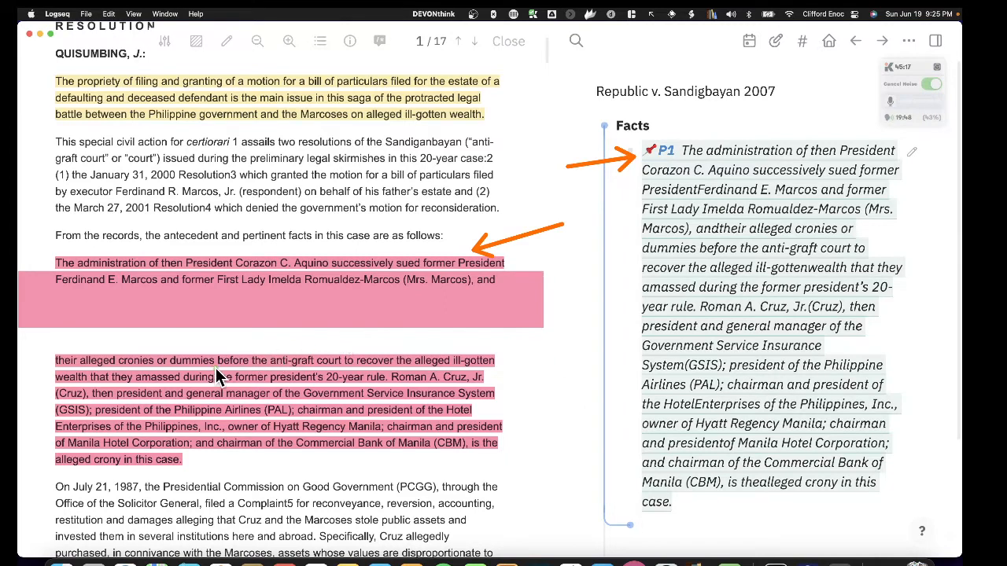
left_click_drag(162, 367, 271, 368)
left_click_drag(339, 365, 483, 367)
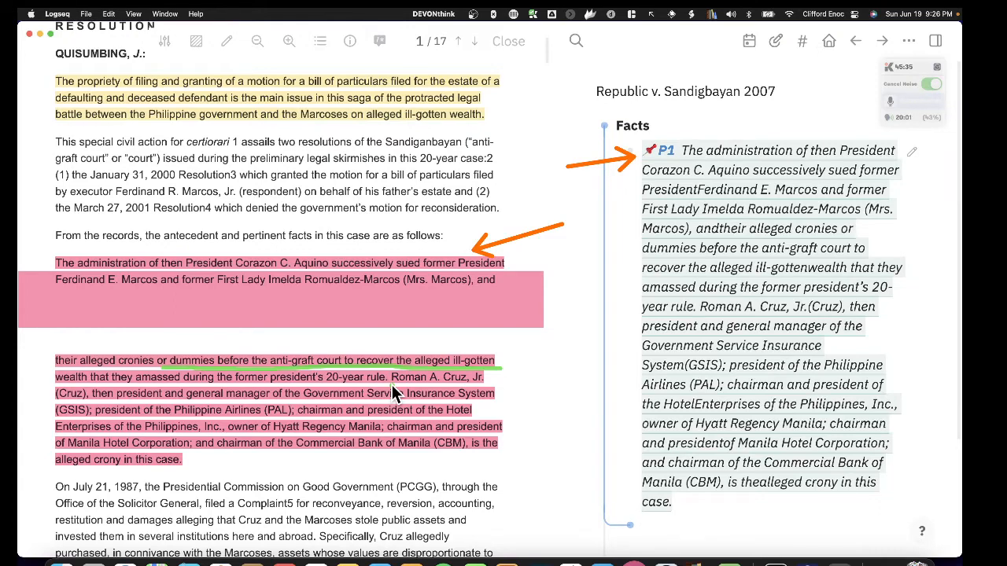
key("Escape")
Step: Highlight the whole paragraph beginning "On July 21, 1987" on page 2 of the decision in yellow
scroll(392, 384, "down", 5)
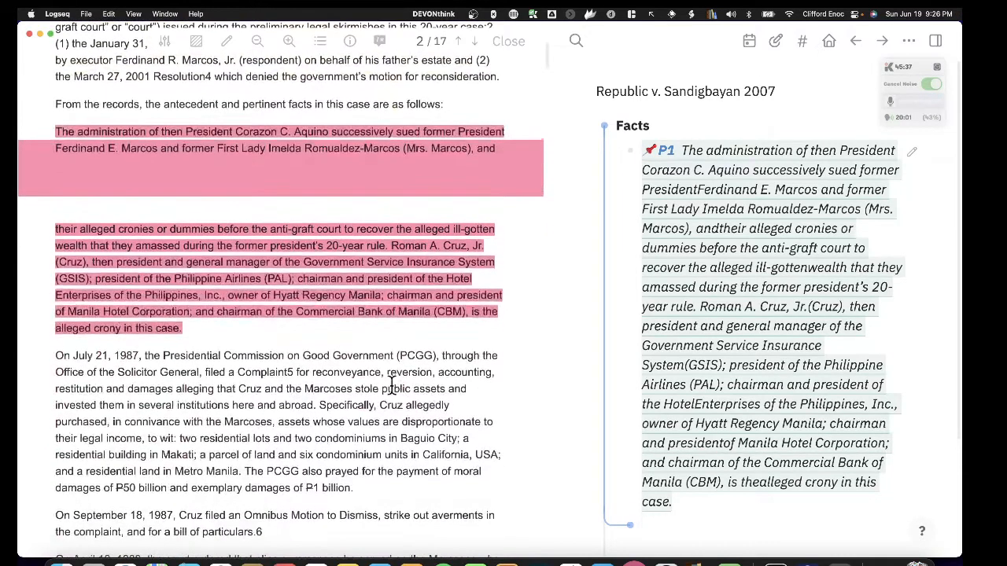
scroll(392, 386, "down", 1)
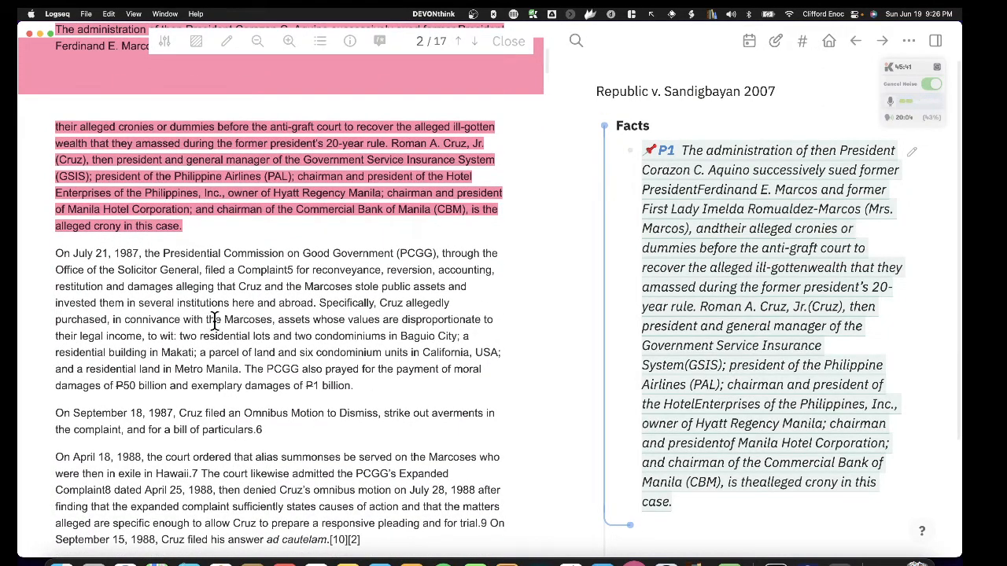
scroll(214, 320, "down", 1)
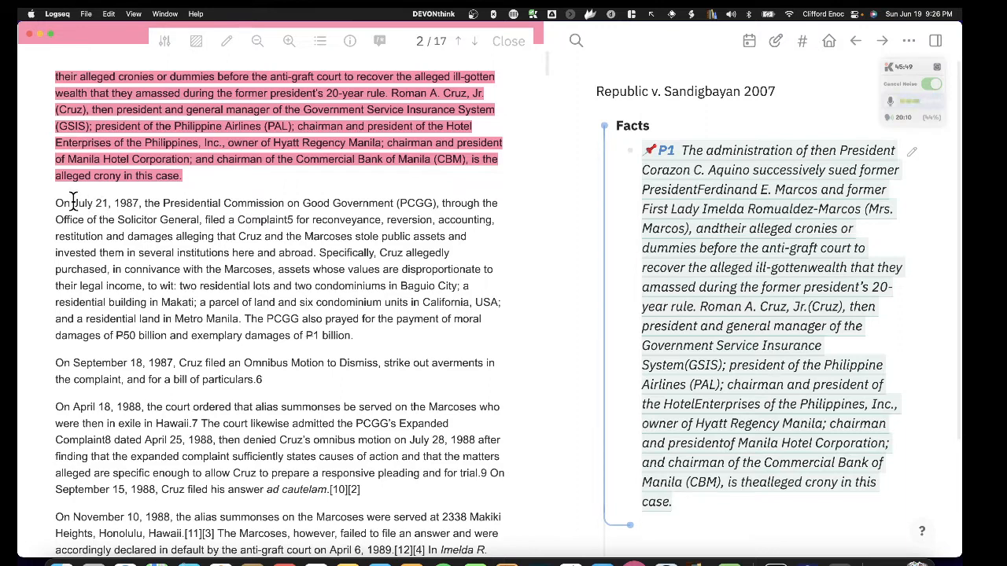
left_click_drag(54, 203, 389, 353)
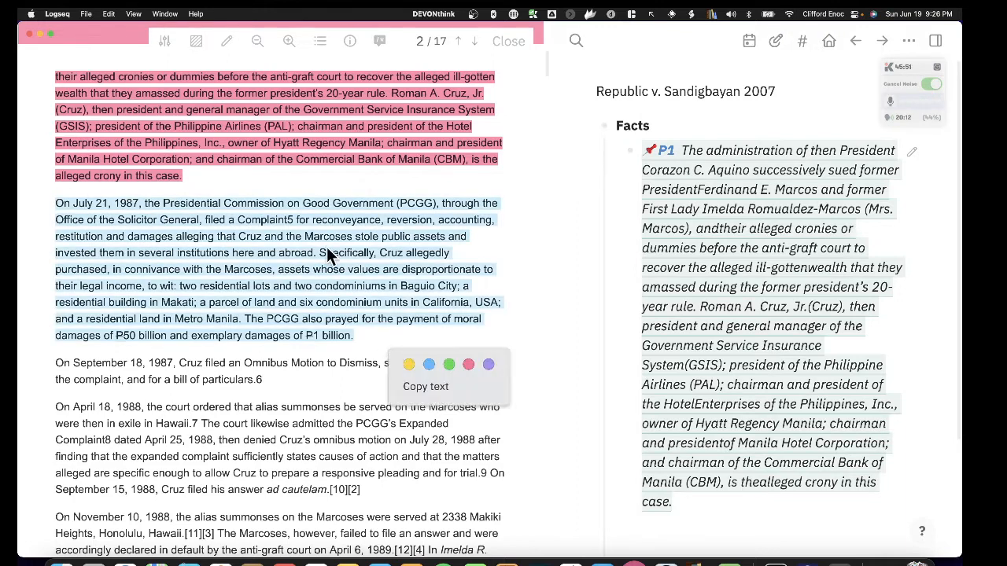
left_click(409, 364)
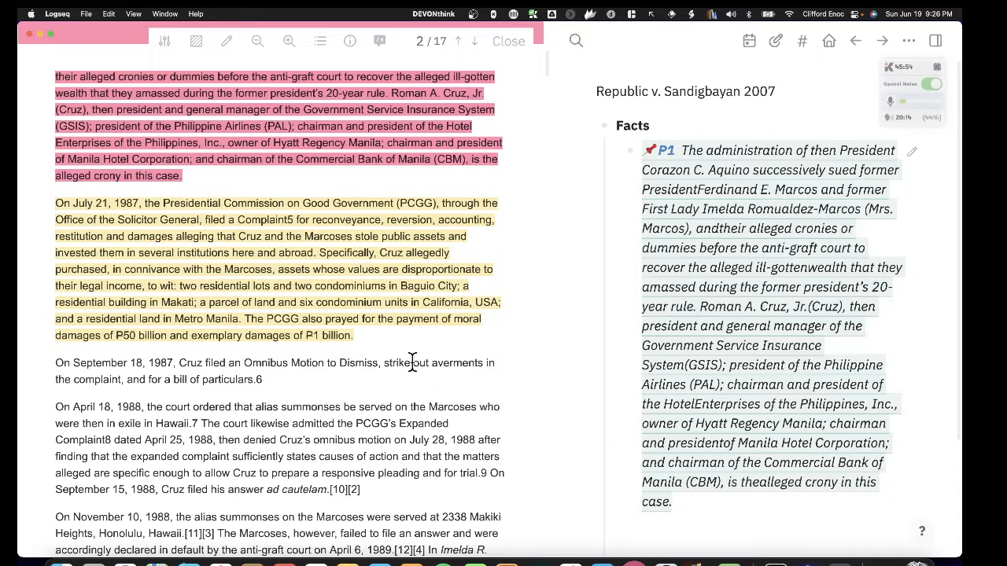
Step: Insert the block reference of the yellow "On July 21, 1987" highlight under Facts, directly below the page 1 reference
left_click(391, 271)
left_click(417, 308)
left_click(699, 504)
key("Return")
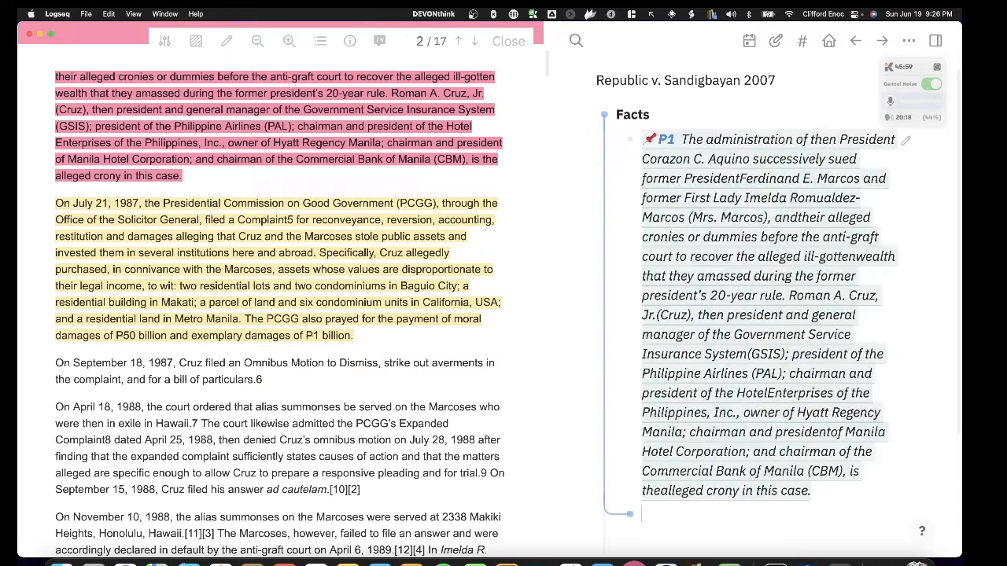
key("cmd+v")
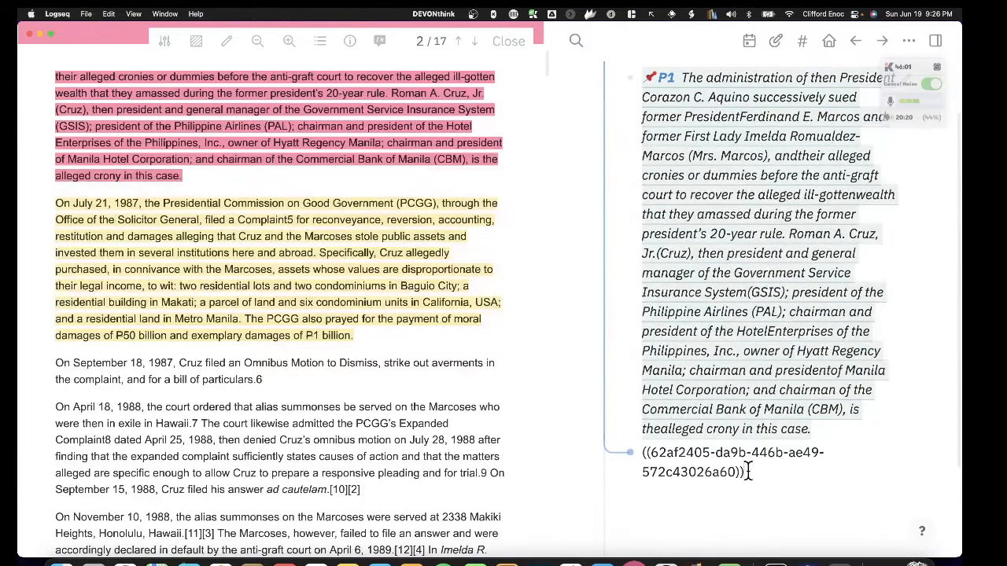
key("Return")
Step: Review the page 1 and page 2 passages linked under Facts
scroll(691, 435, "up", 3)
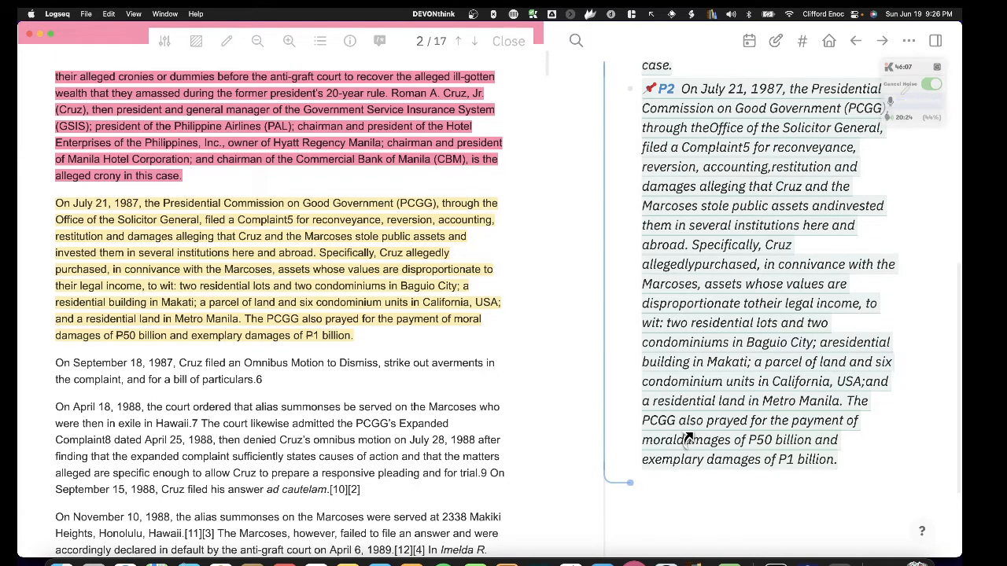
scroll(785, 269, "up", 5)
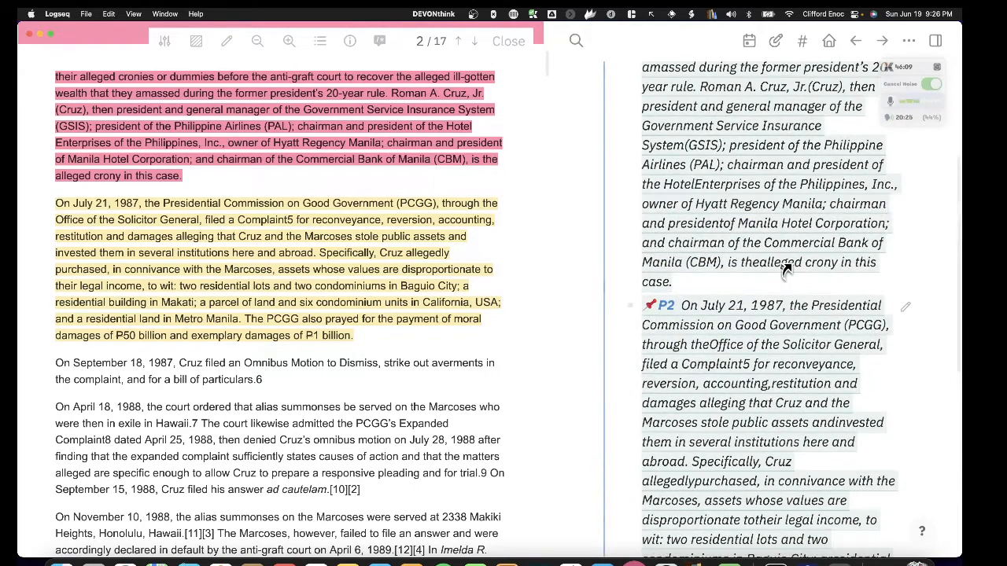
scroll(785, 270, "up", 5)
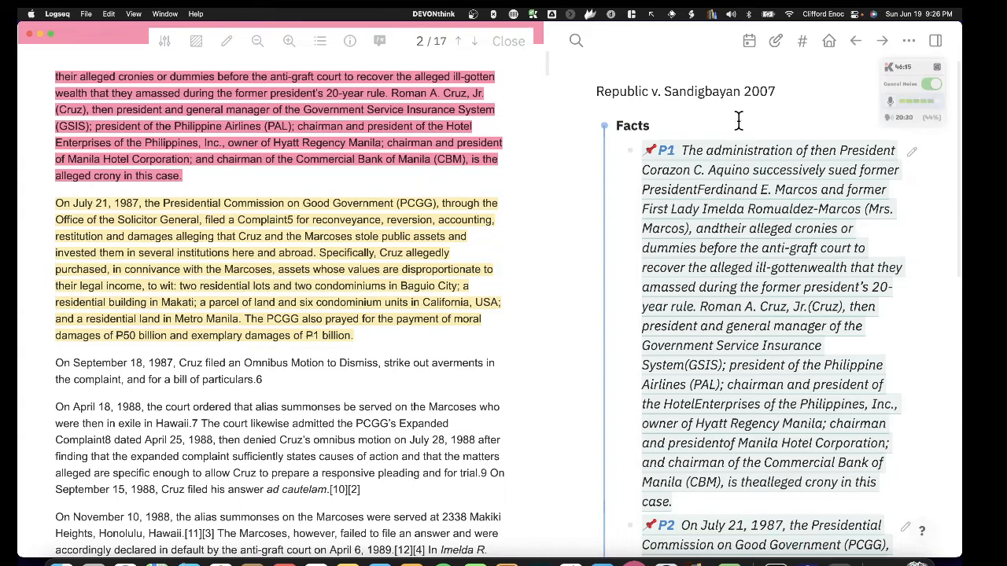
scroll(703, 301, "down", 1)
scroll(703, 301, "down", 10)
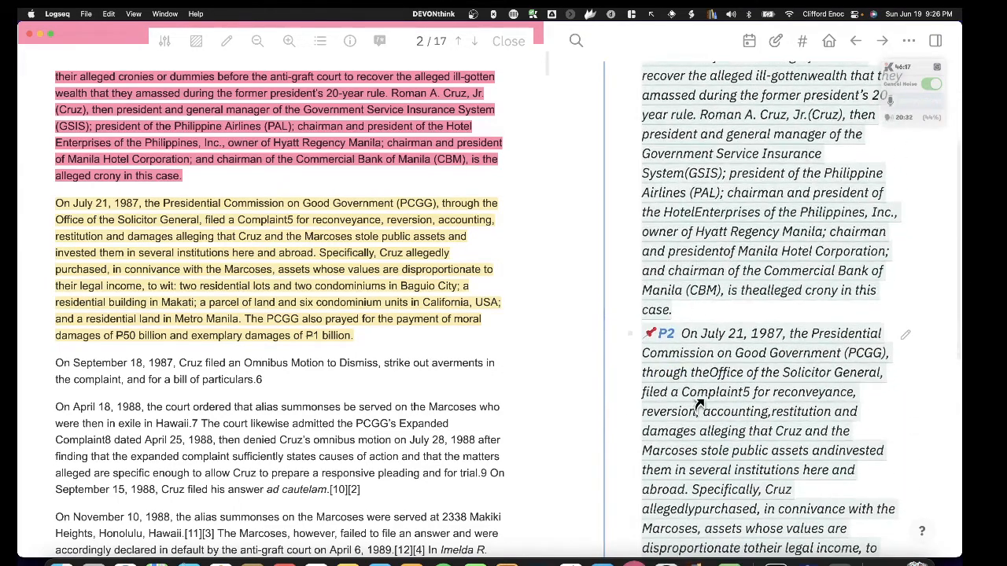
scroll(699, 404, "up", 5)
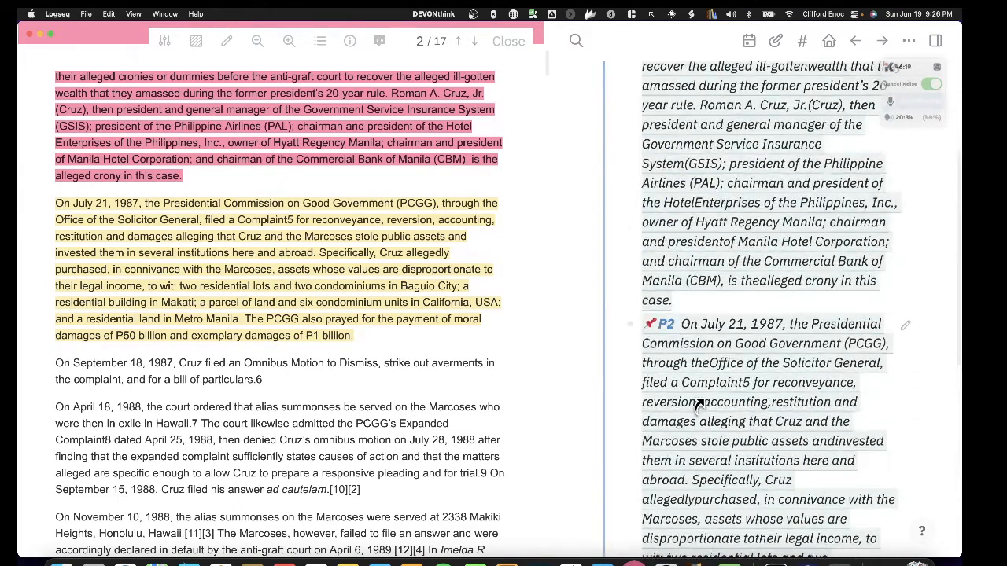
scroll(689, 343, "down", 3)
scroll(689, 343, "down", 4)
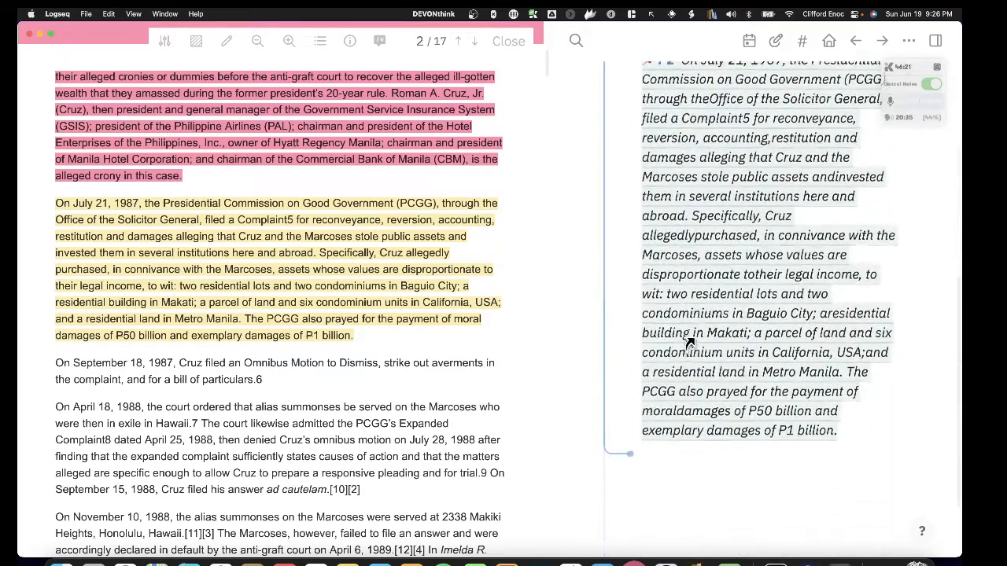
scroll(725, 256, "up", 3)
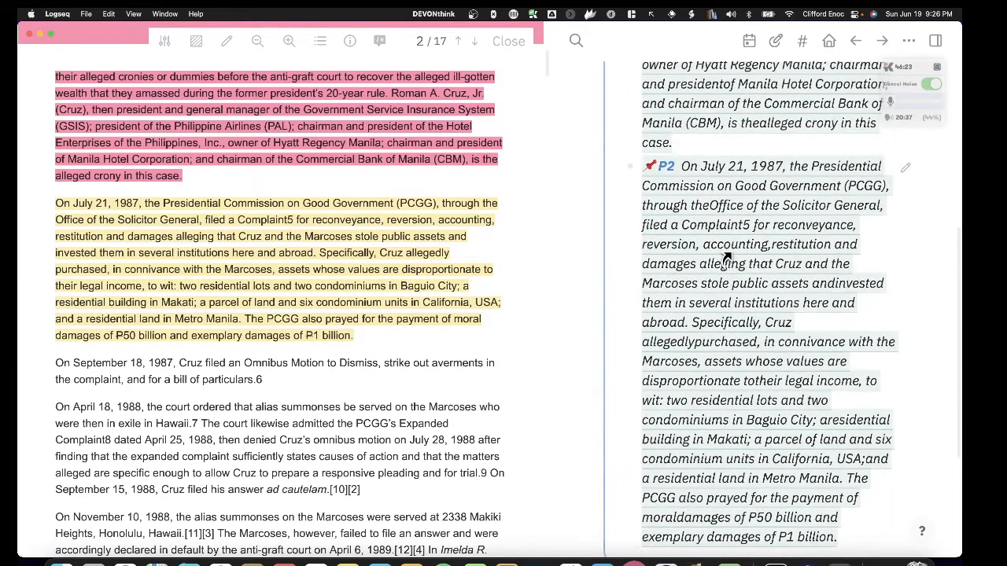
scroll(418, 369, "down", 1)
scroll(777, 285, "up", 10)
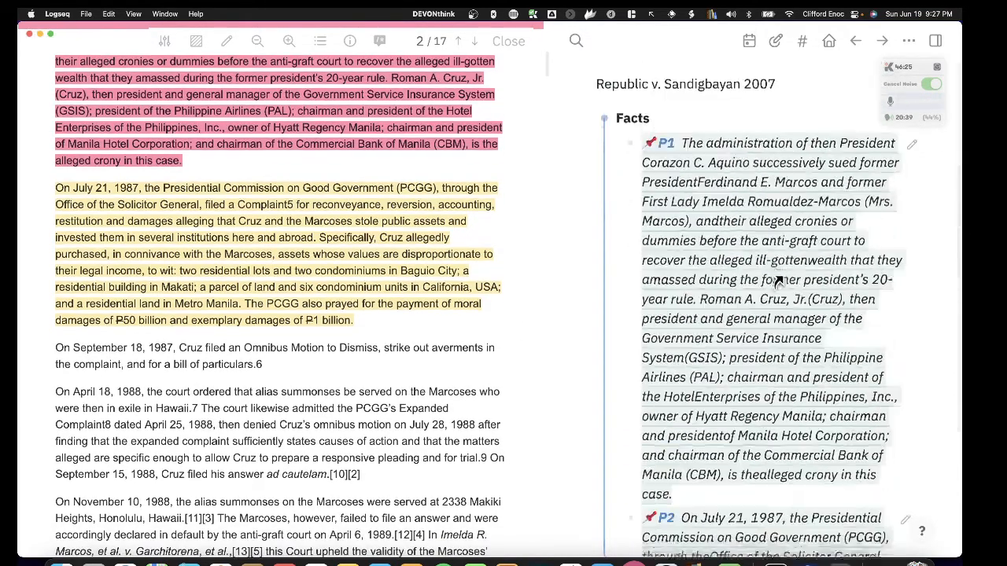
Step: Inspect the full case page with the Disposition under Ruling expanded, and return to the focused Facts section
left_click(695, 94)
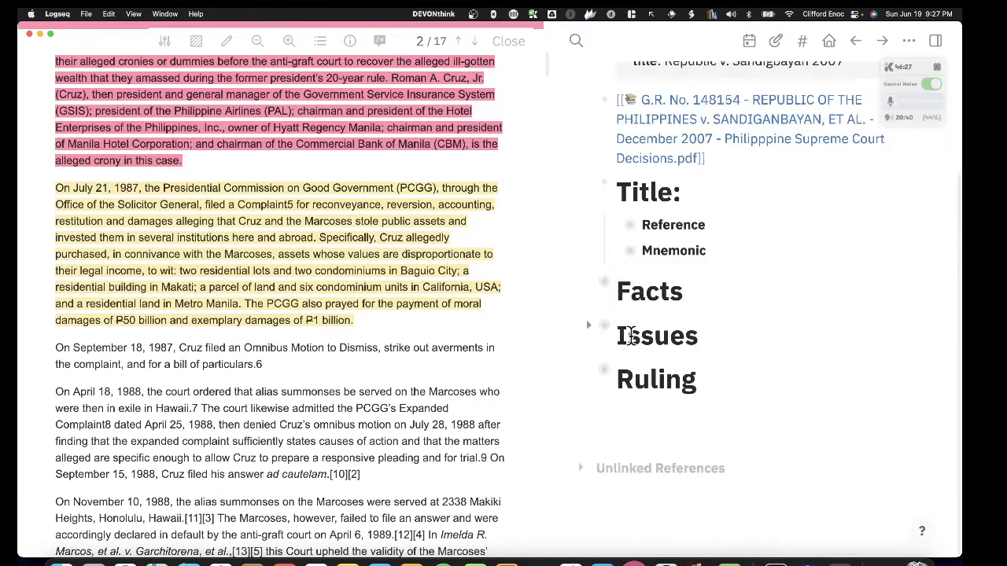
left_click(590, 373)
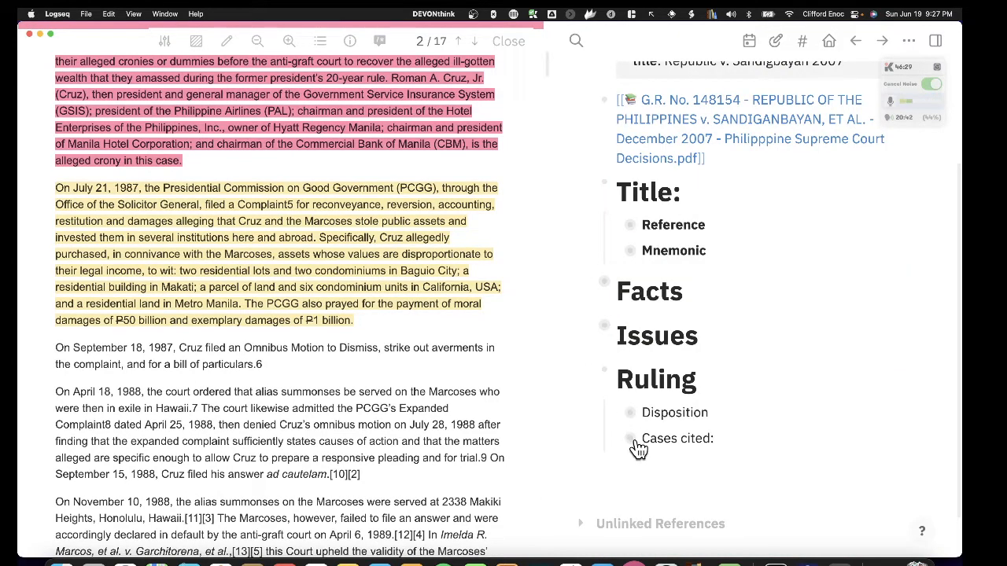
left_click(616, 418)
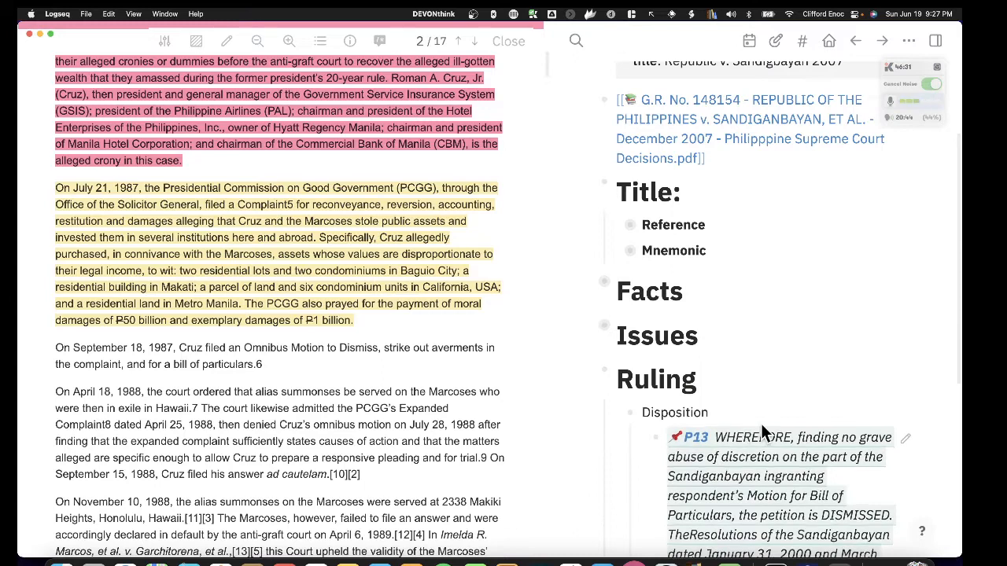
scroll(821, 329, "down", 5)
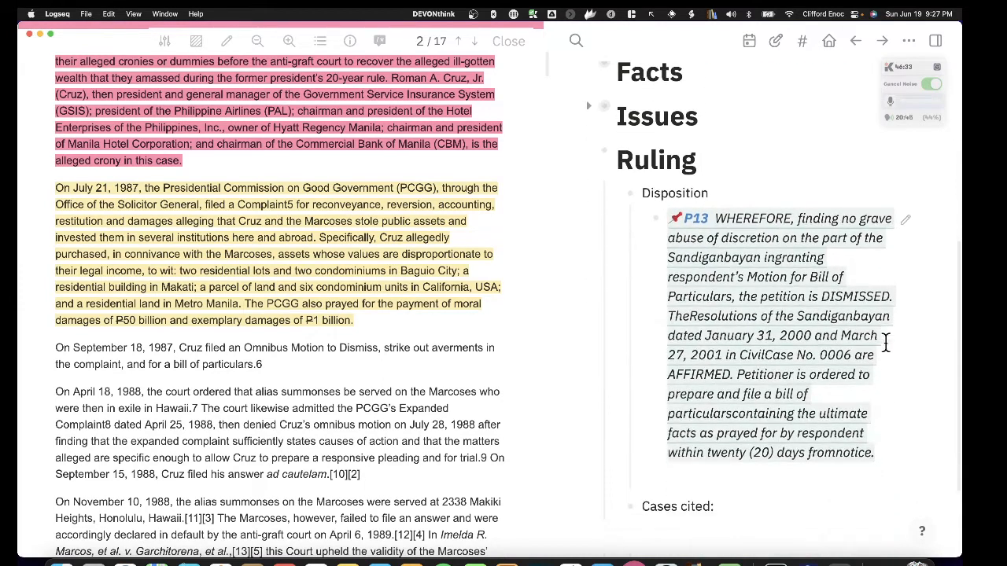
scroll(822, 326, "up", 8)
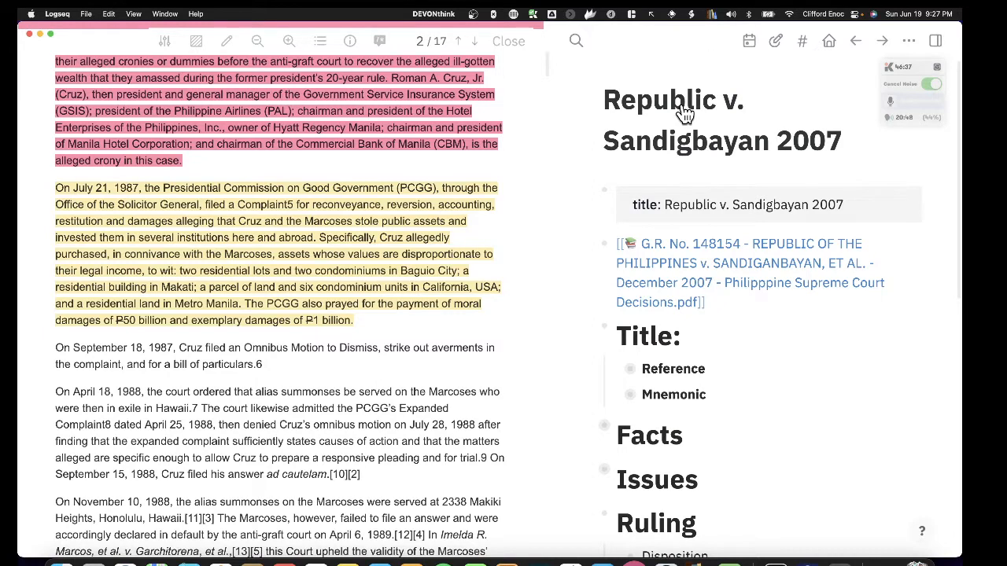
key("super+[")
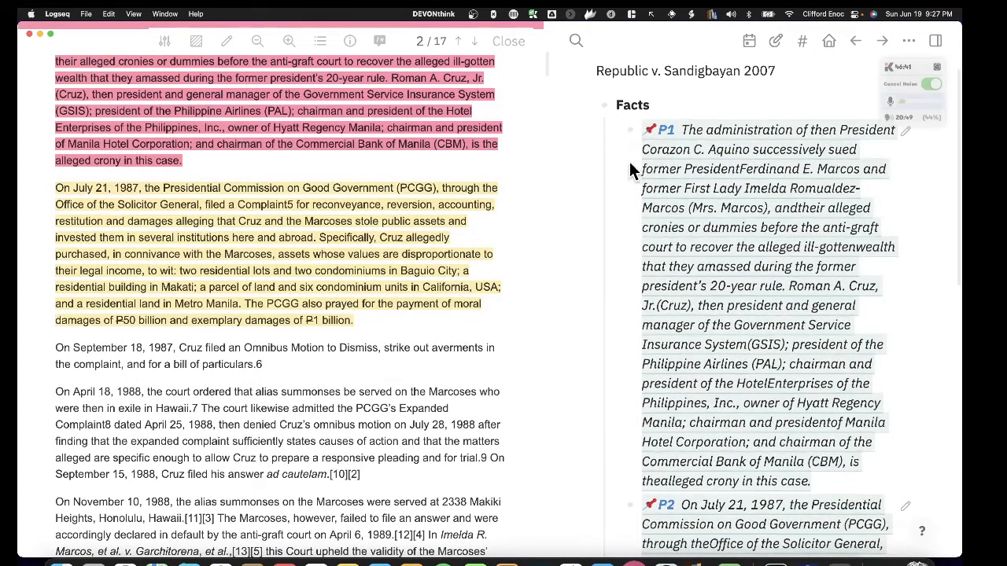
Step: Prefix the page 2 block reference under Facts with the date "21 July 1987: "
scroll(660, 214, "down", 5)
scroll(660, 214, "down", 3)
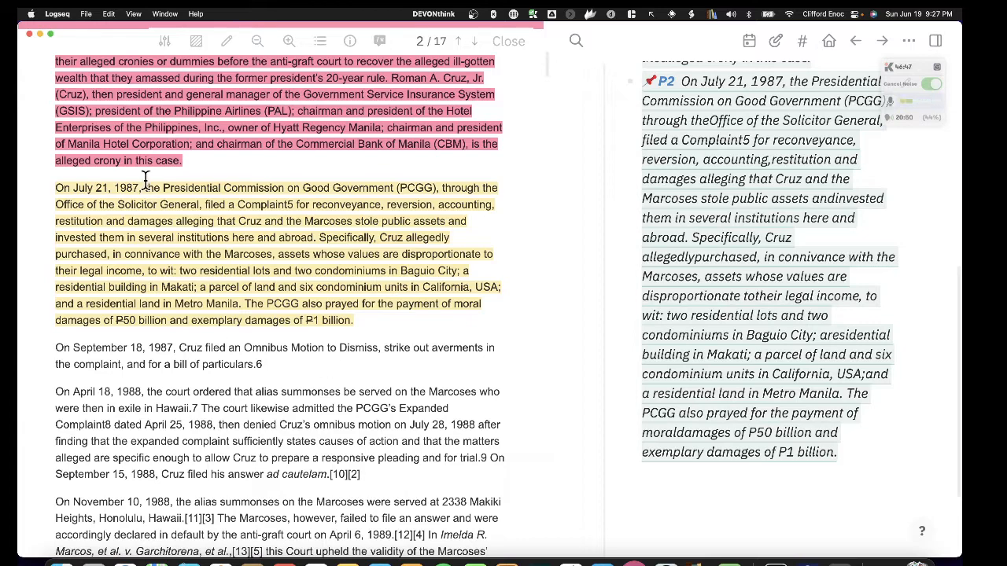
scroll(664, 287, "up", 4)
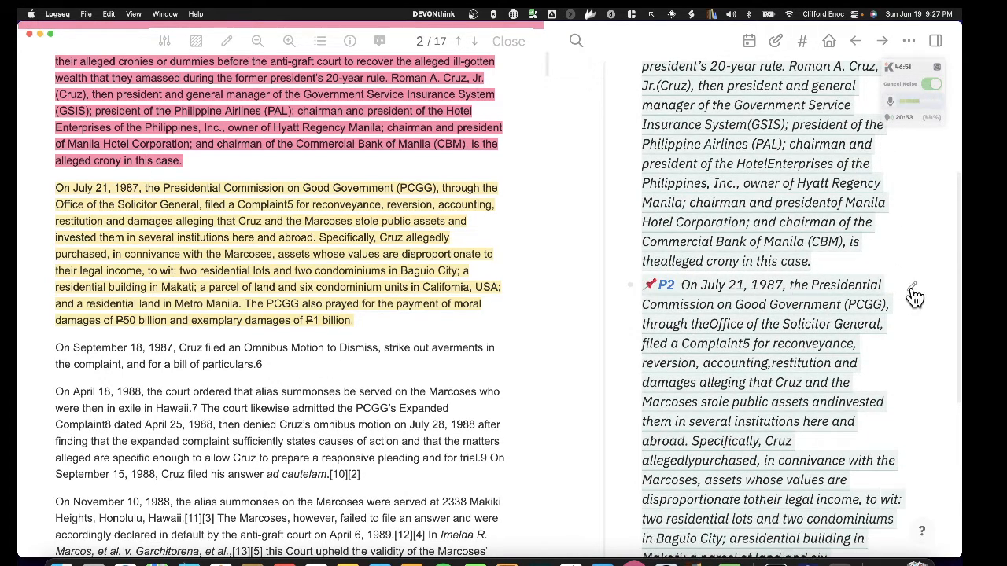
left_click(909, 287)
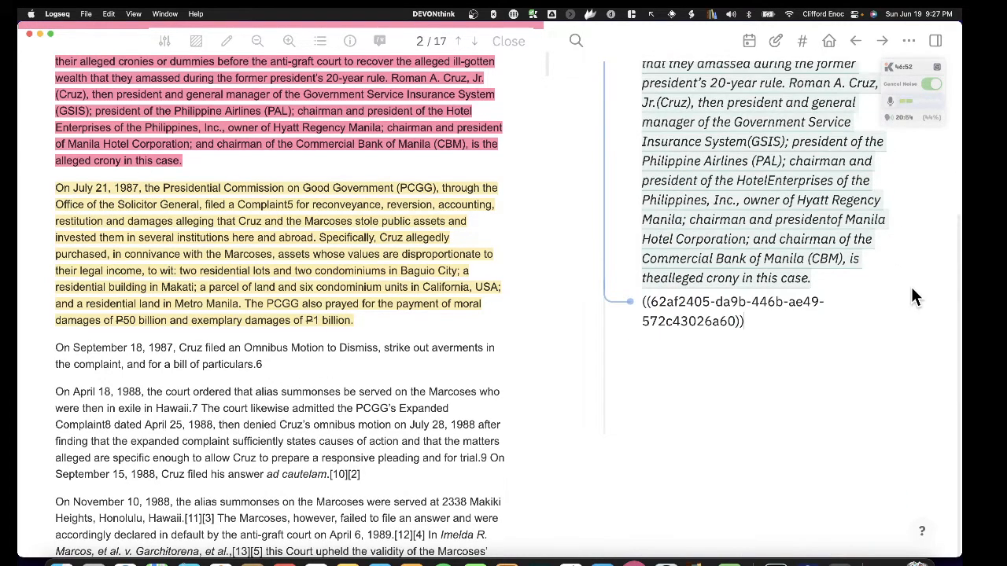
left_click(641, 325)
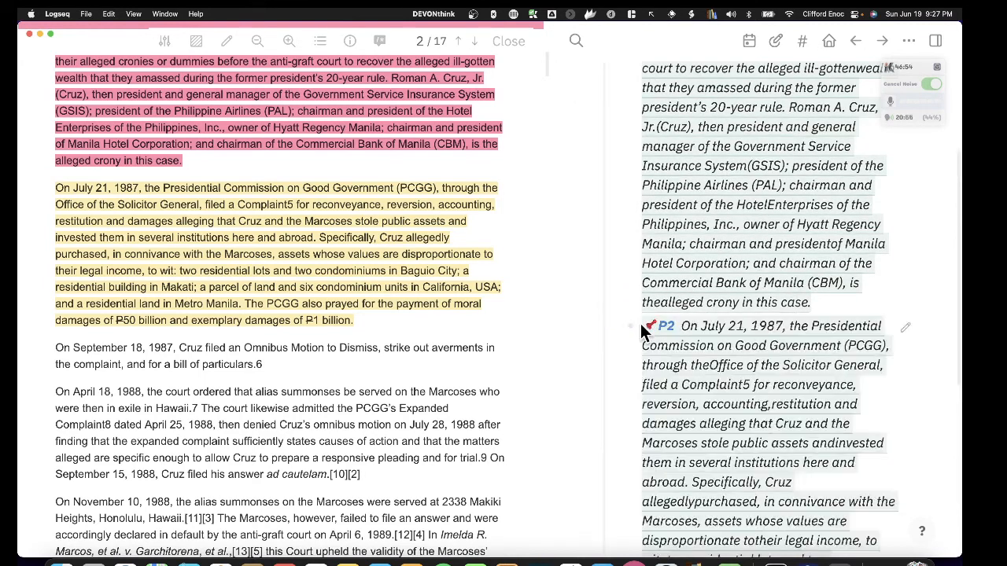
left_click(906, 327)
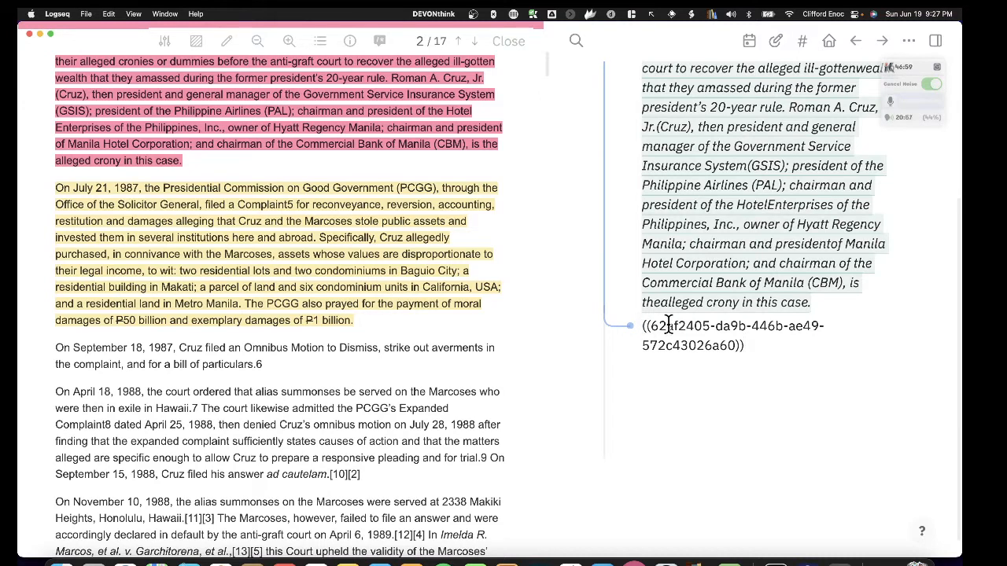
type("21 Jul")
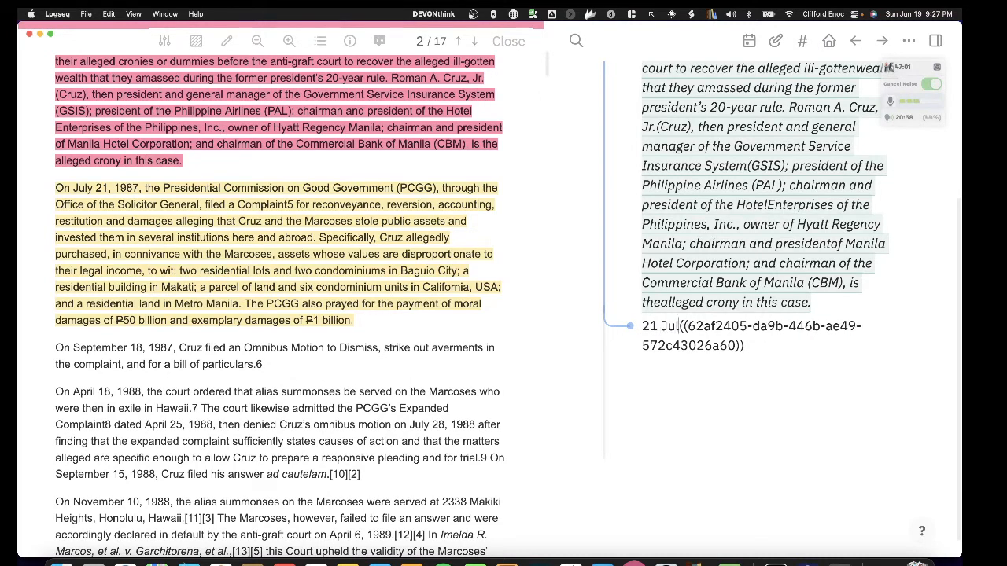
type("y 1987")
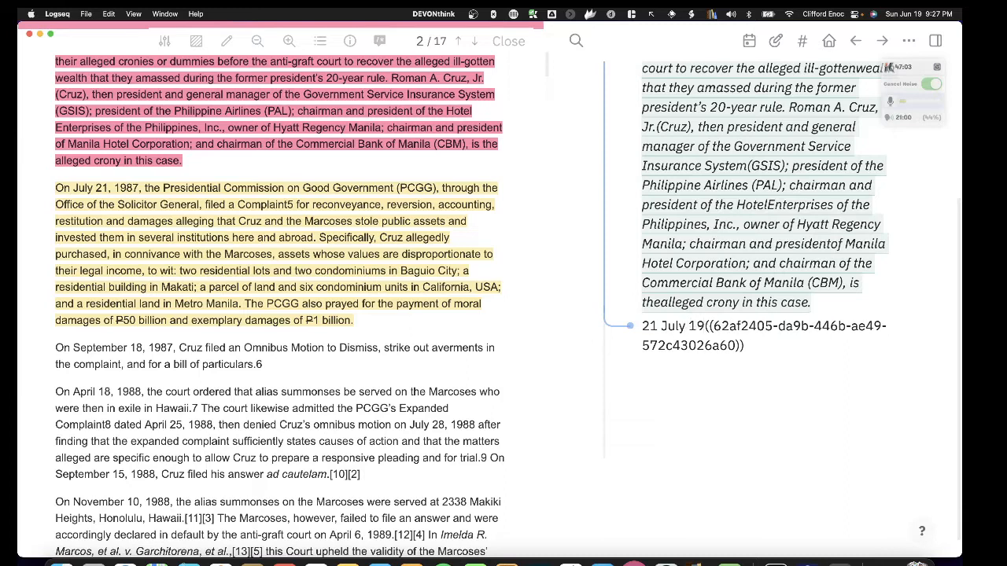
type(":")
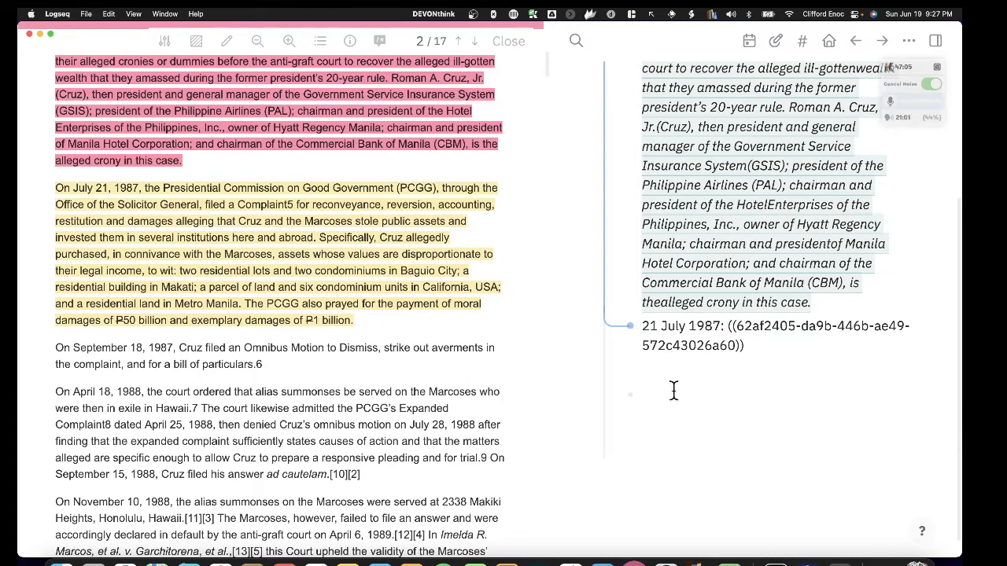
Step: Add a new Facts entry below the 21 July 1987 passage that starts with "18 Sept. 1987"
key("Return")
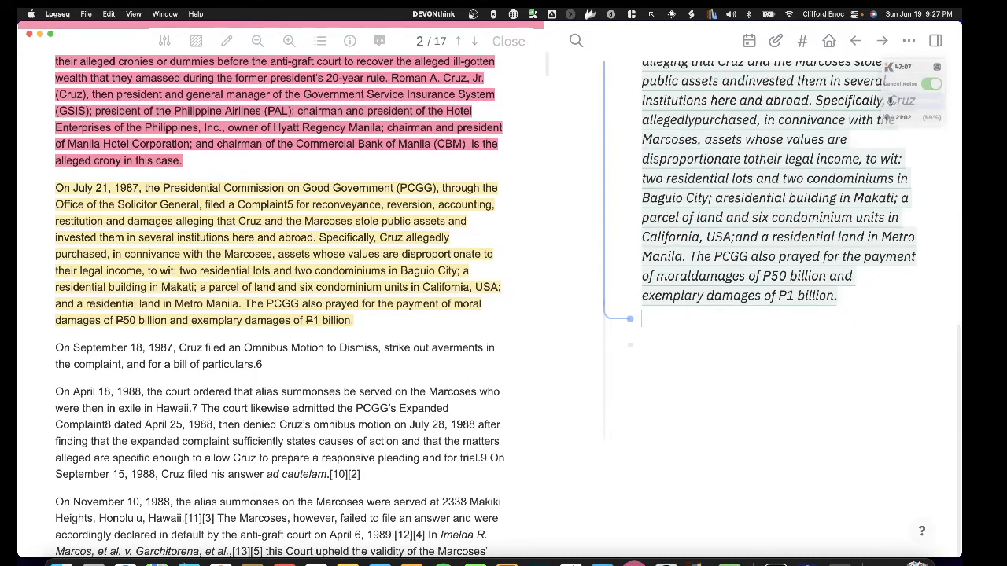
type("18 Sep")
type("t. 1987")
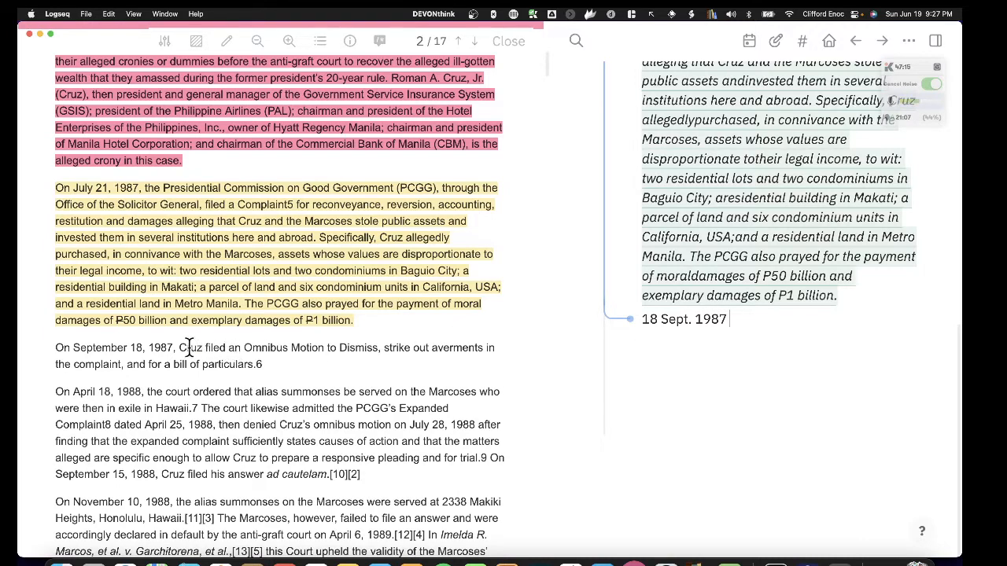
Step: Highlight the Omnibus Motion to Dismiss passage on page 2 in blue and insert its block reference after "18 Sept. 1987"
left_click_drag(180, 348, 270, 364)
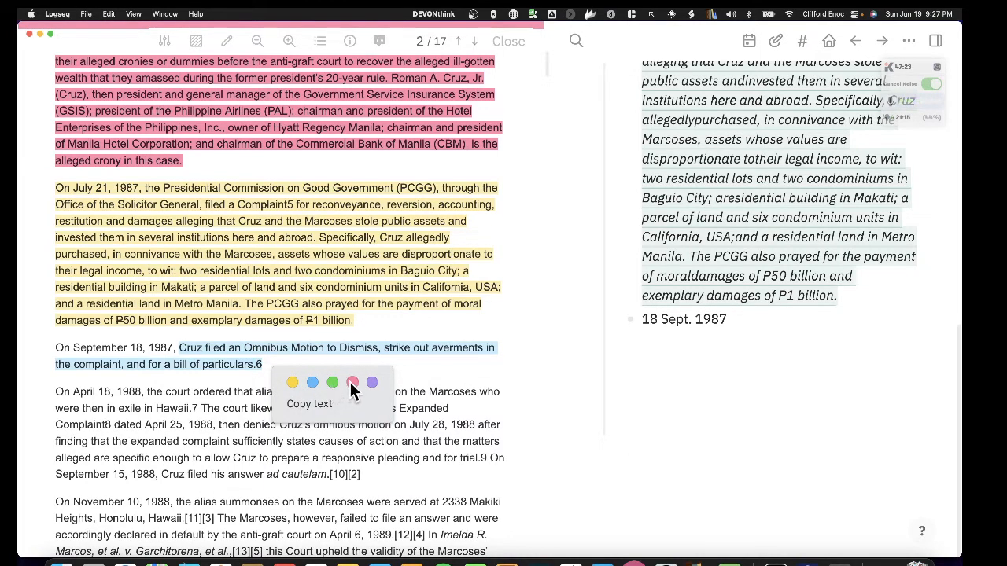
left_click(310, 380)
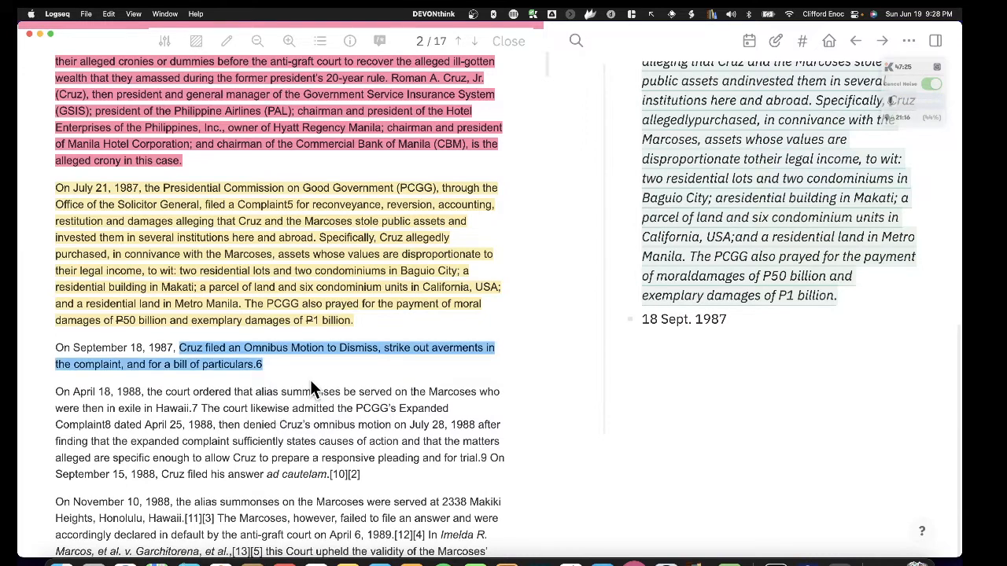
left_click(263, 347)
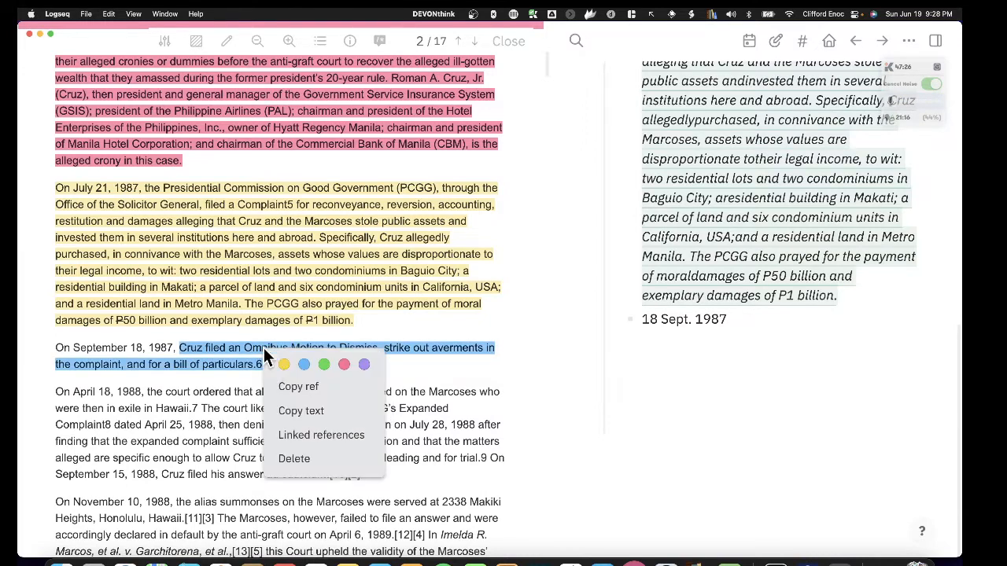
left_click(297, 386)
left_click(742, 319)
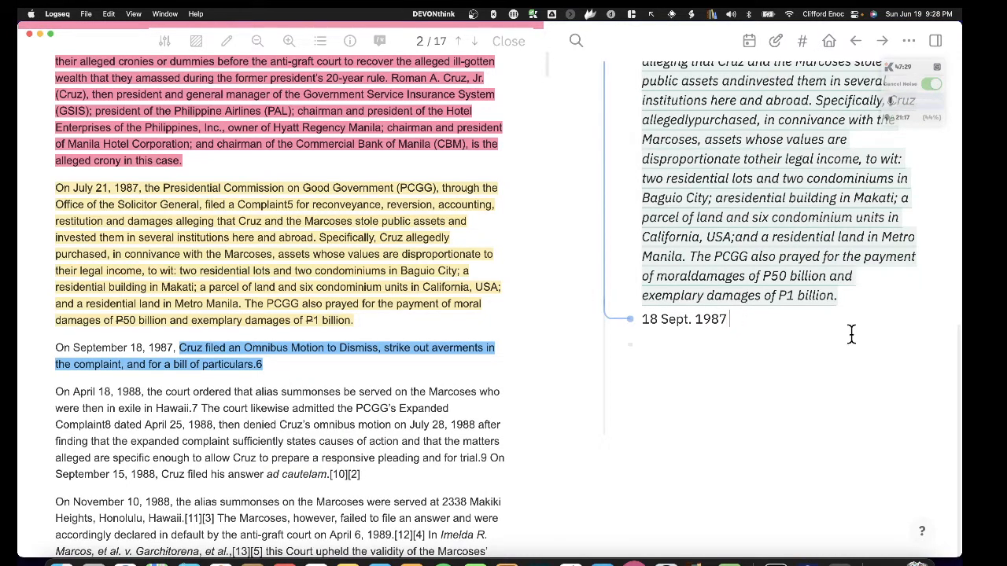
key("super+v")
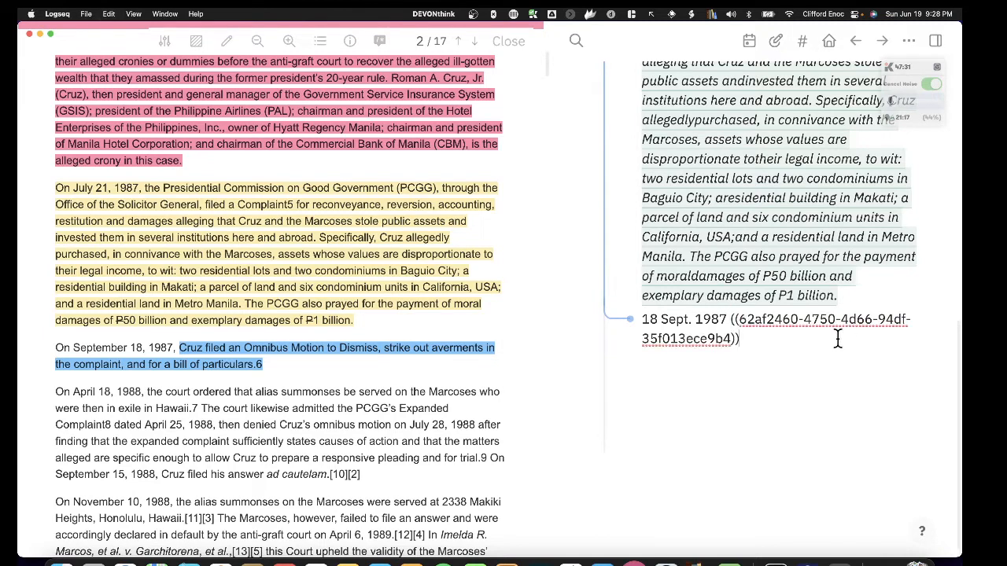
Step: Focus the notes on the 18 Sept. 1987 entry and move the floating noise-cancelling widget clear of the text
left_click(631, 318)
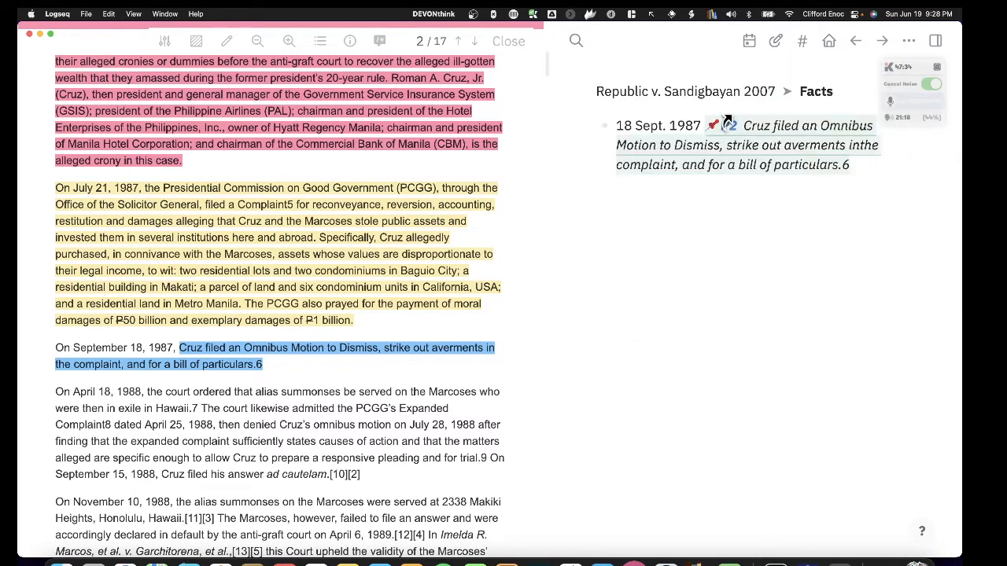
left_click(863, 165)
key("Return")
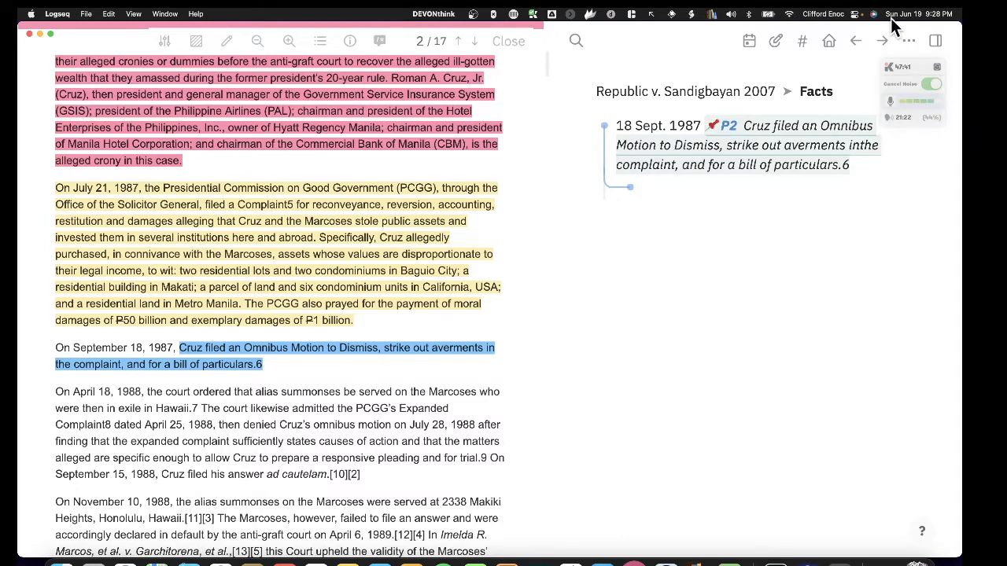
left_click_drag(902, 57, 947, 553)
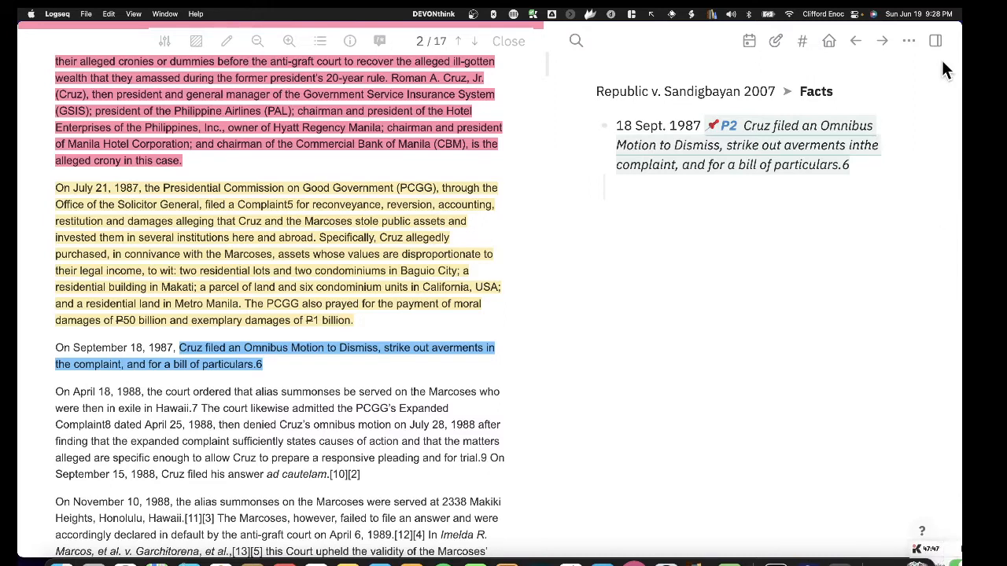
left_click(860, 165)
left_click(844, 166)
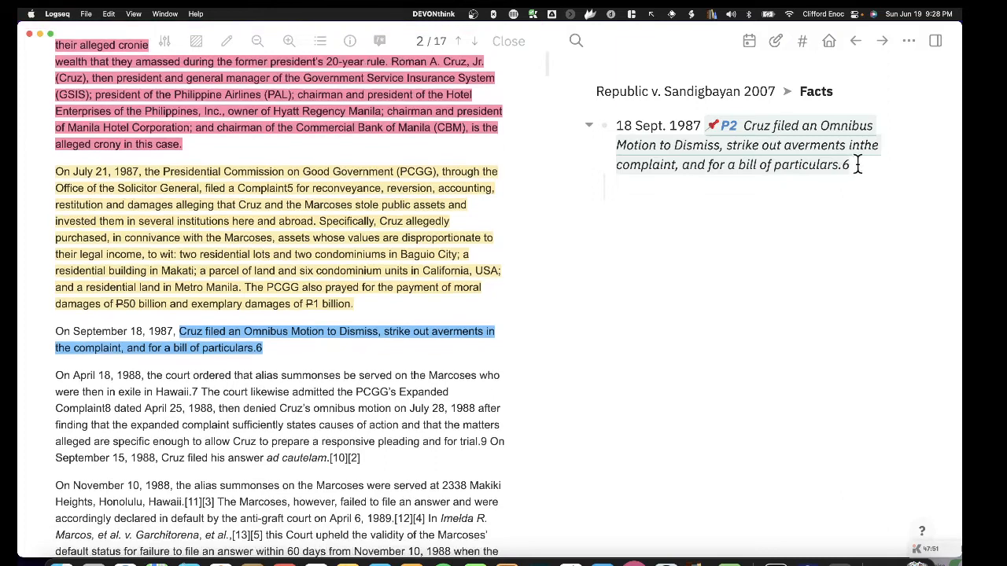
Step: Add a nested entry linking to the Bill of Particulars page beneath the 18 Sept. 1987 entry
left_click(858, 165)
key("Return")
type("[[bill")
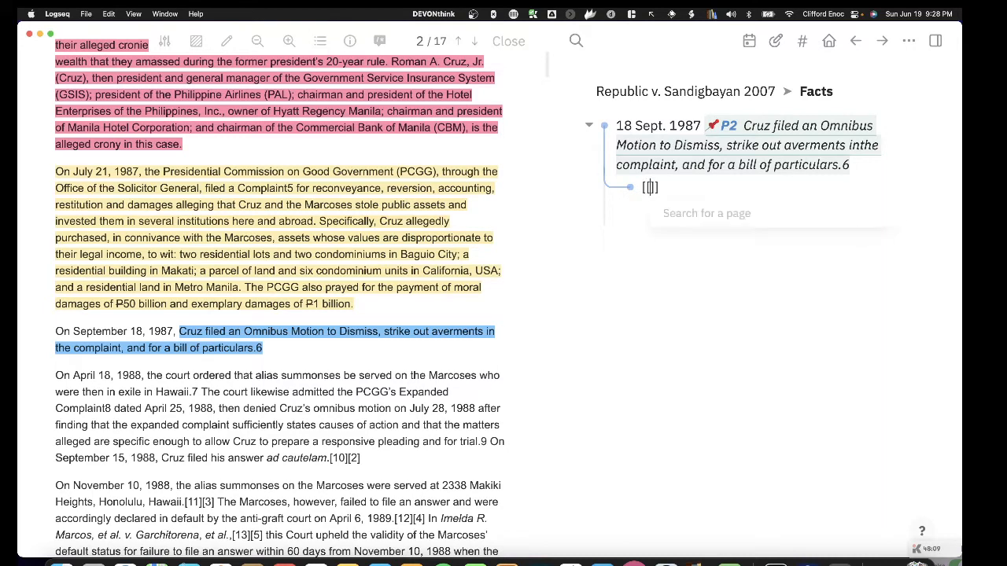
type(" of part")
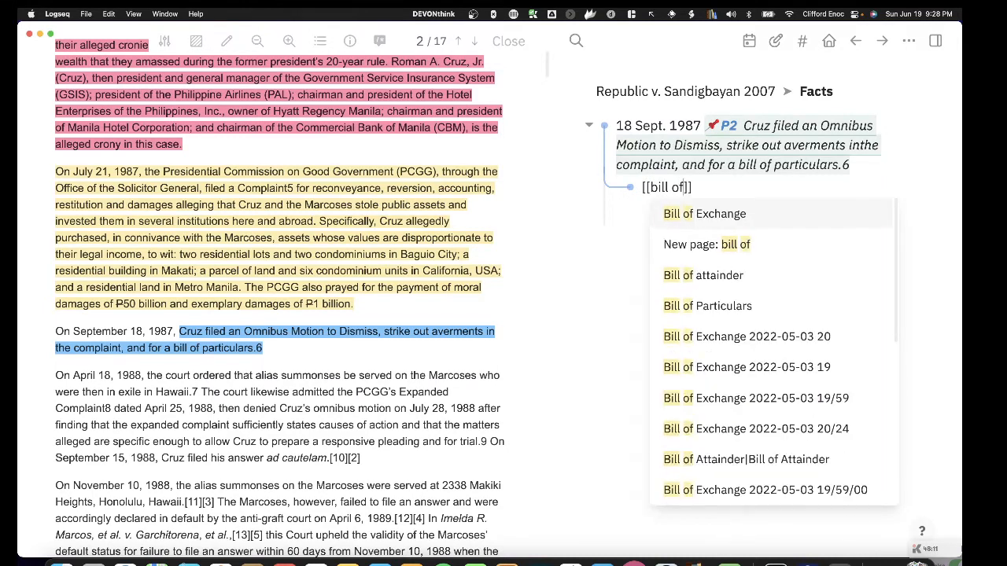
key("Return")
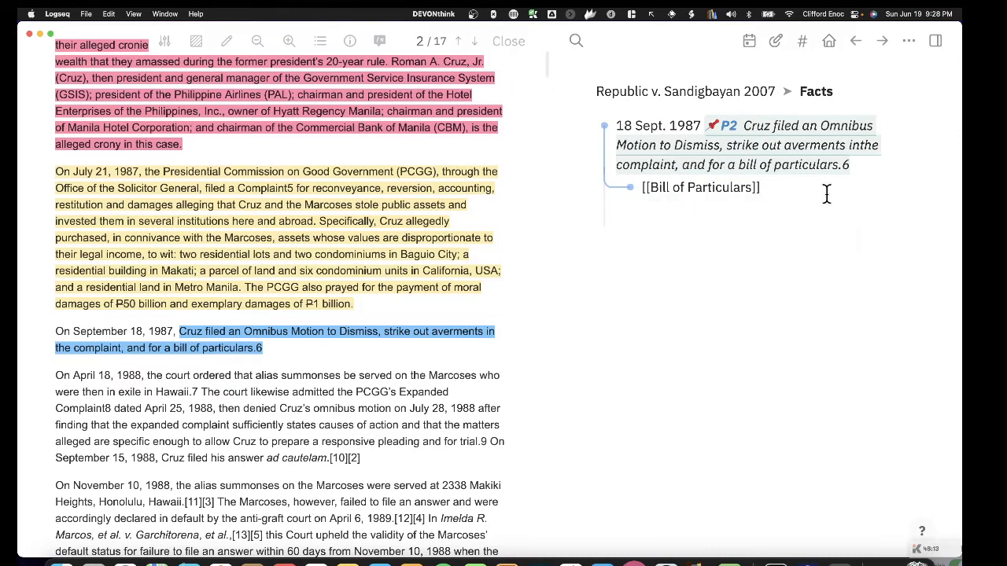
key("Return")
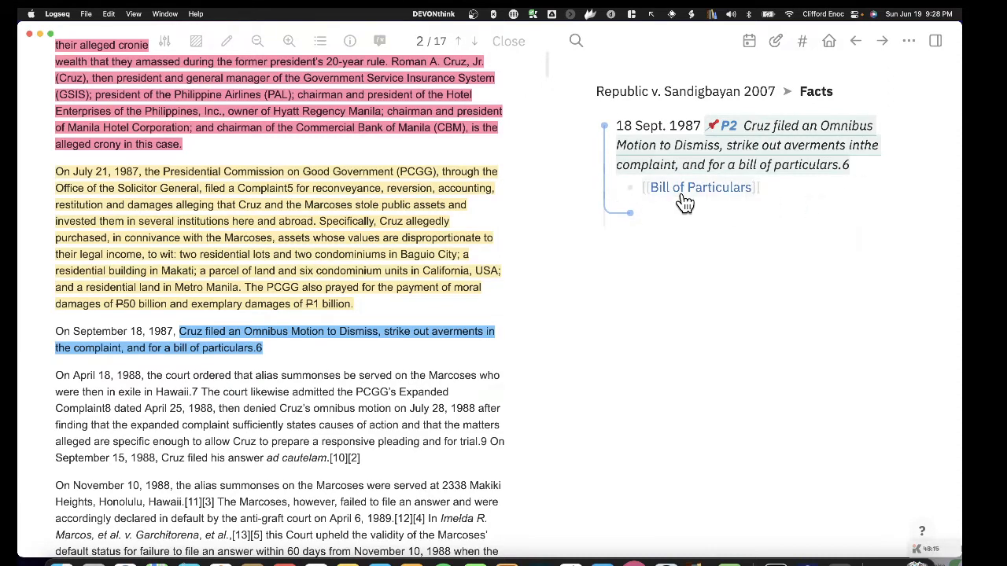
Step: Open the linked Bill of Particulars page and read its Motion for Bill of Particulars section
left_click(682, 190)
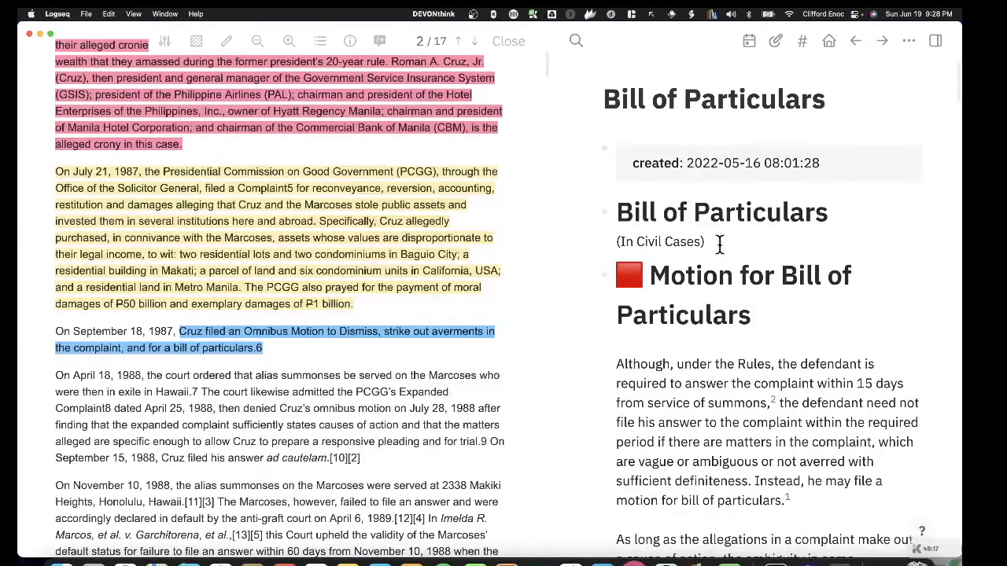
scroll(717, 244, "down", 1)
scroll(719, 243, "down", 5)
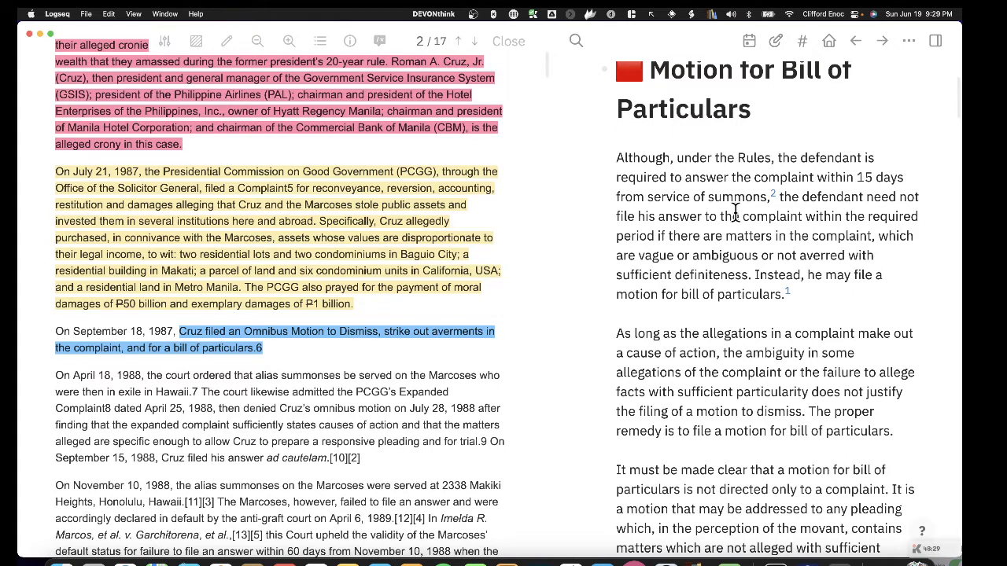
left_click(781, 198)
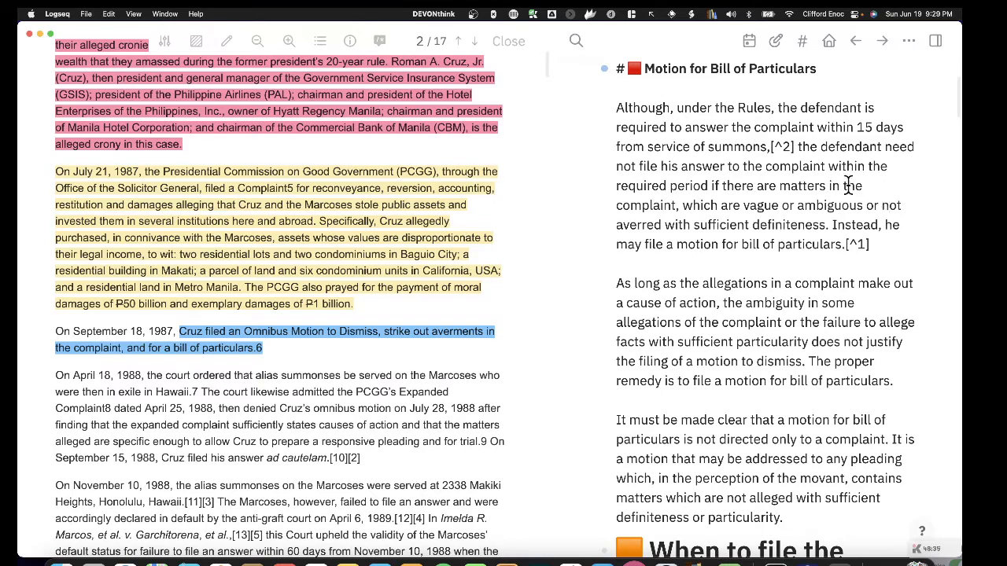
scroll(810, 183, "up", 1)
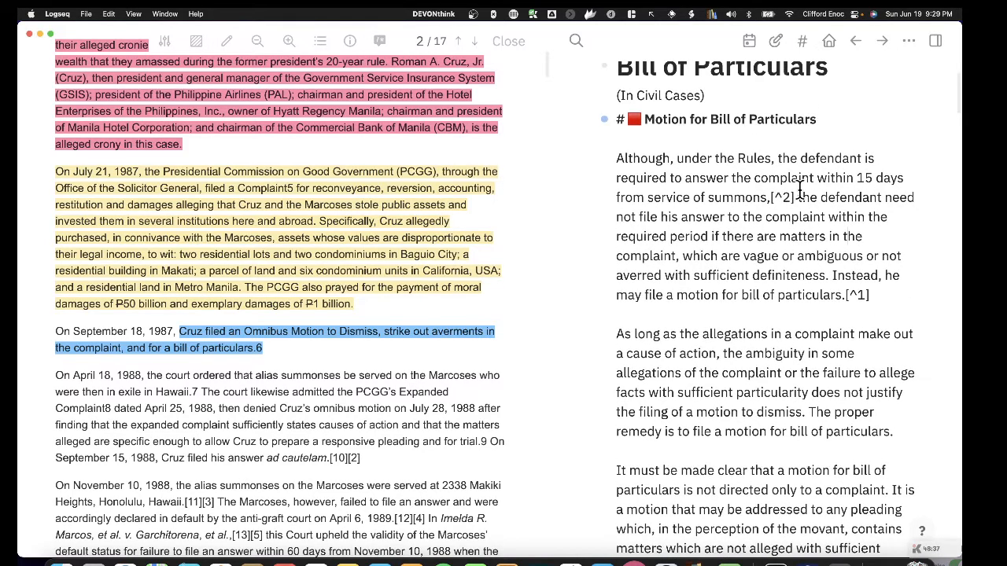
left_click(552, 259)
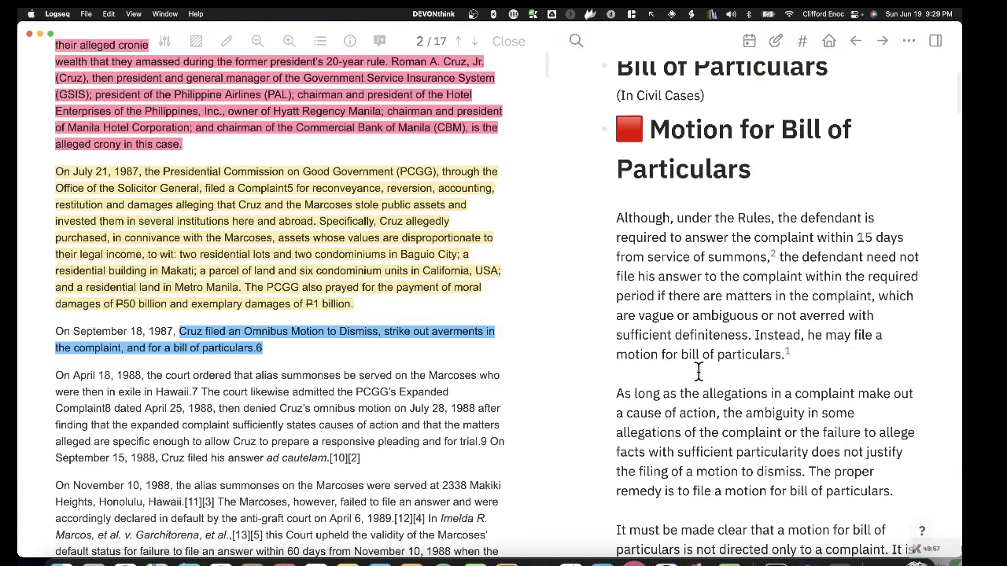
scroll(698, 371, "down", 1)
scroll(697, 371, "down", 2)
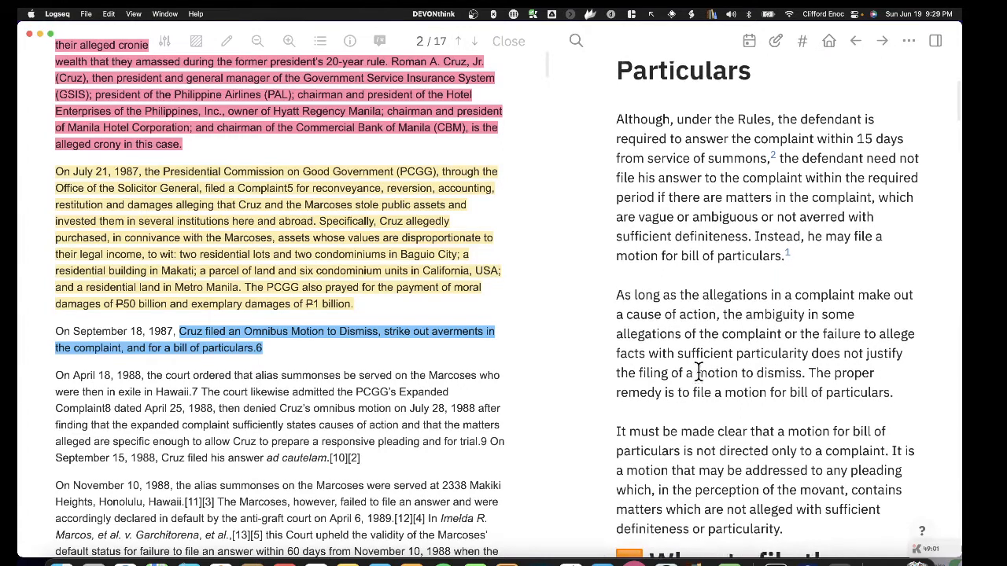
scroll(697, 371, "up", 1)
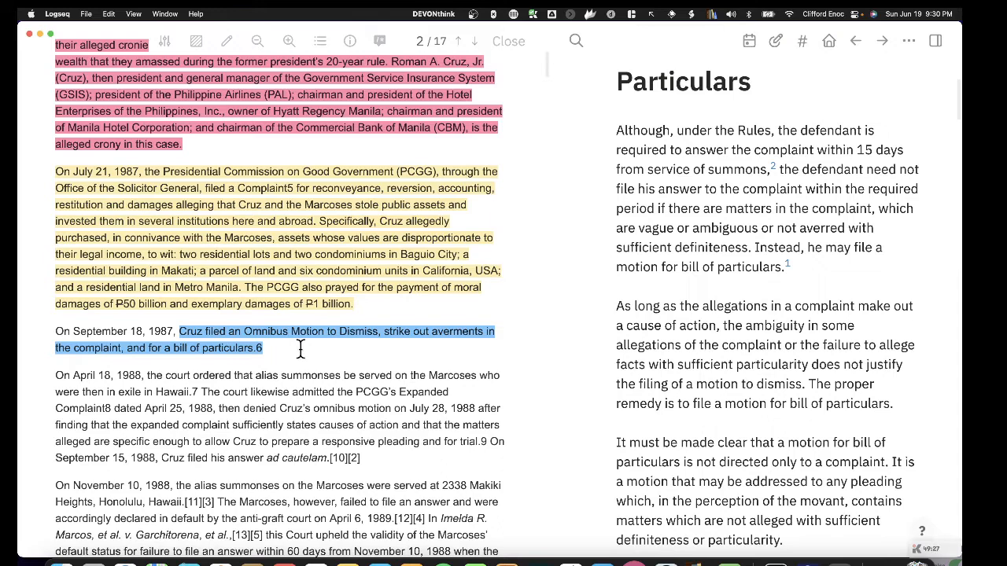
Step: Compare the answer period in the Motion for Bill of Particulars section with the period under "When to file the motion"
left_click(772, 263)
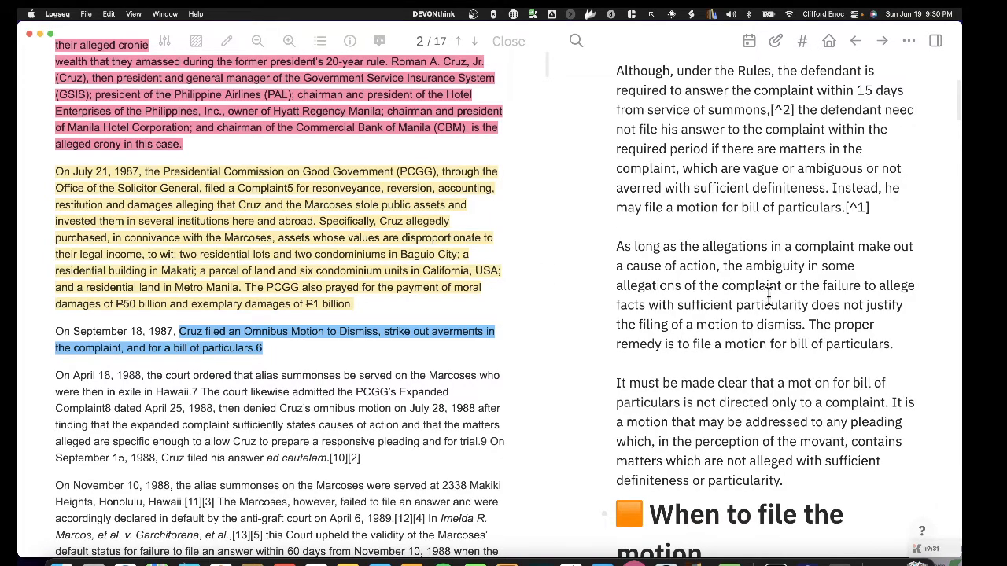
scroll(769, 283, "down", 8)
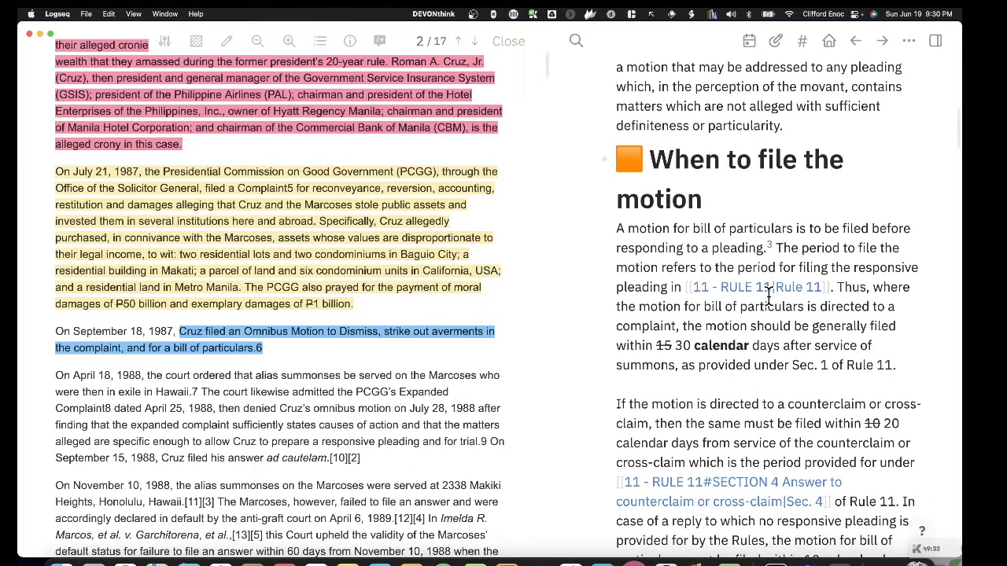
scroll(767, 292, "down", 1)
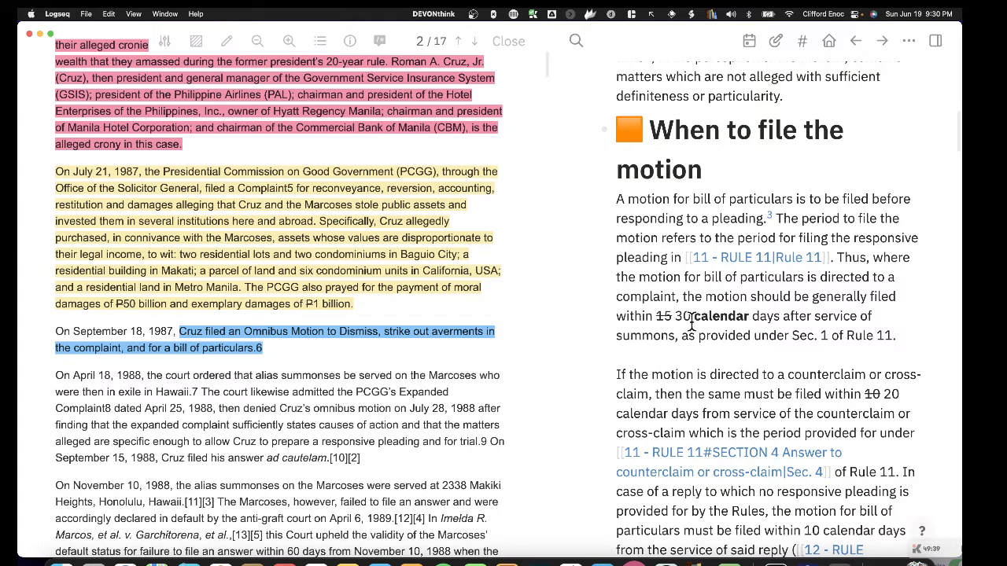
scroll(784, 327, "up", 1)
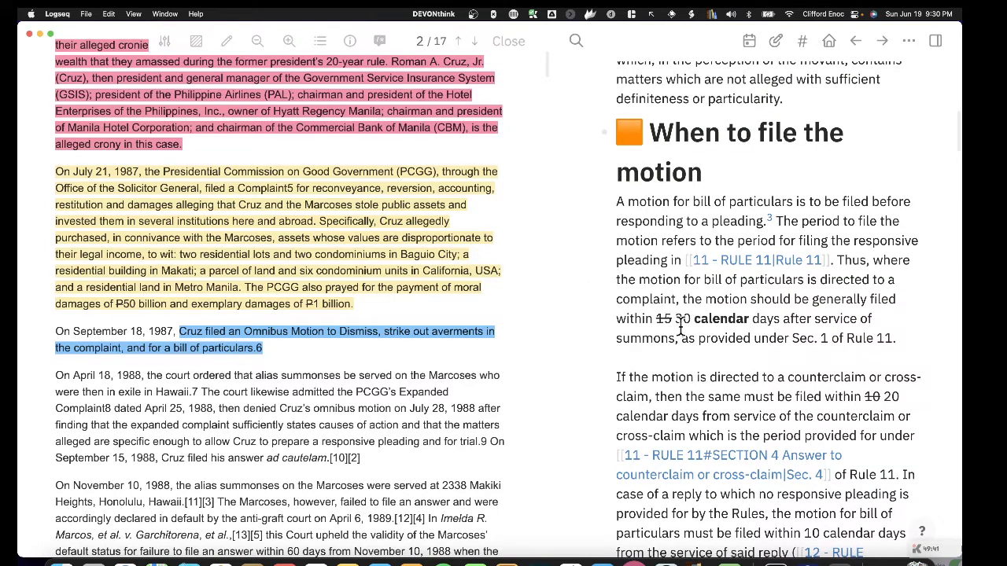
scroll(681, 326, "up", 2)
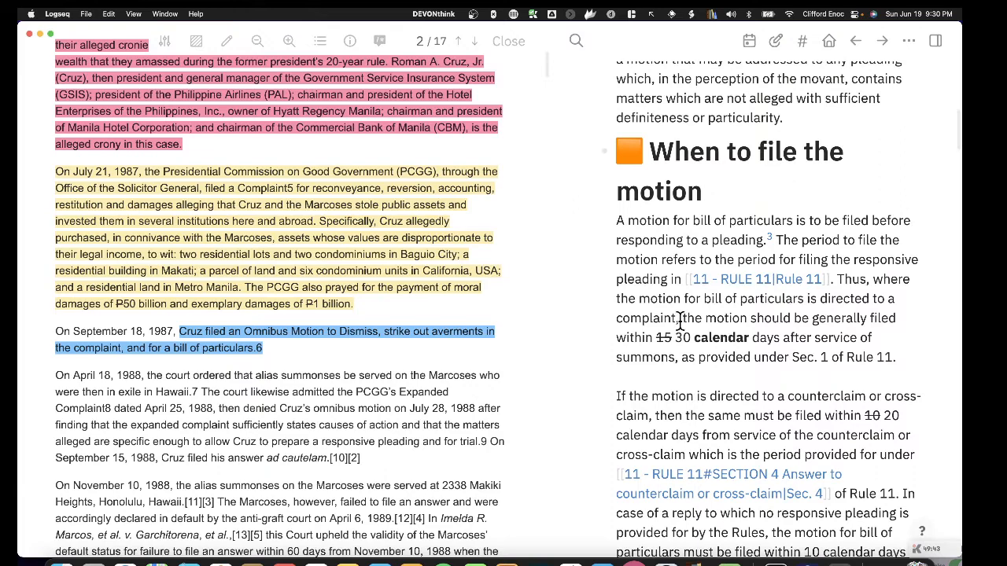
scroll(681, 322, "up", 10)
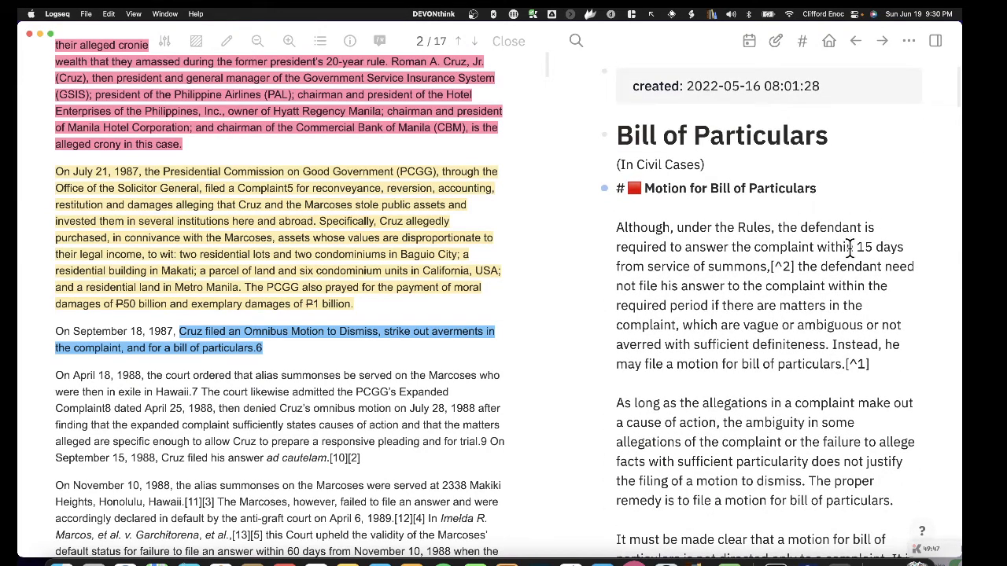
scroll(799, 346, "down", 5)
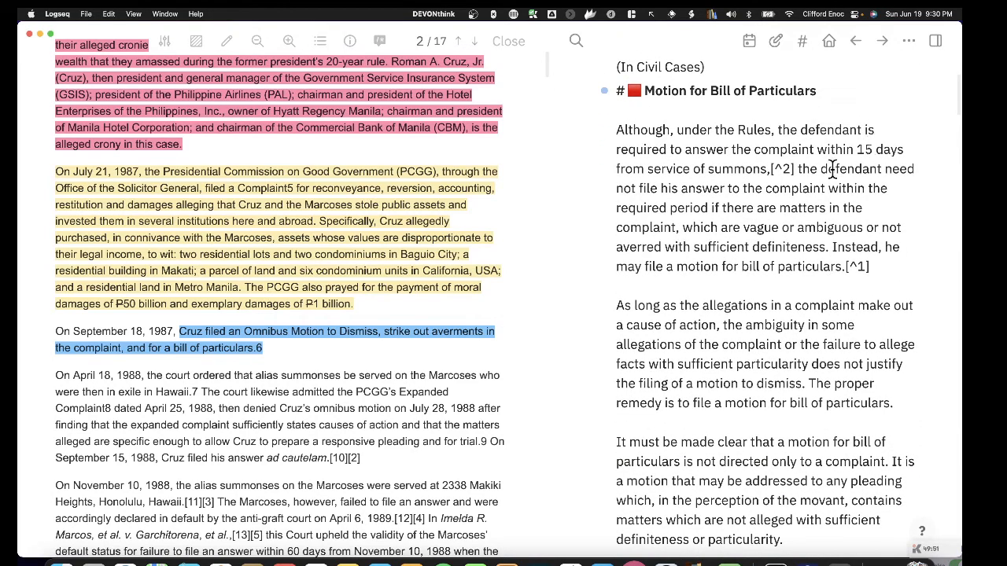
Step: Check the page behind the Rule 11 link under "When to file the motion" and return to the Bill of Particulars page
left_click(872, 150)
scroll(759, 338, "down", 15)
scroll(759, 339, "down", 1)
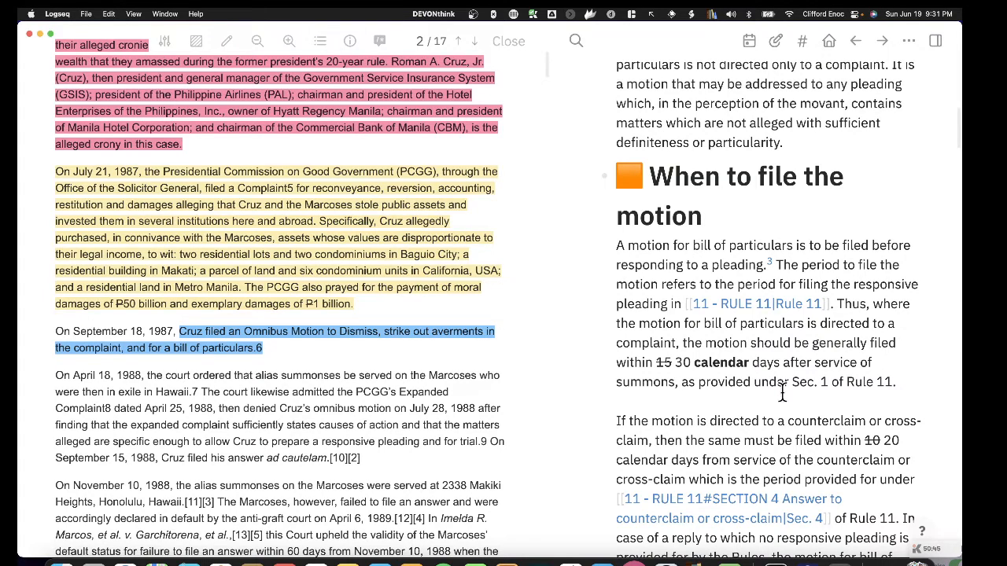
scroll(782, 394, "down", 1)
left_click(761, 285)
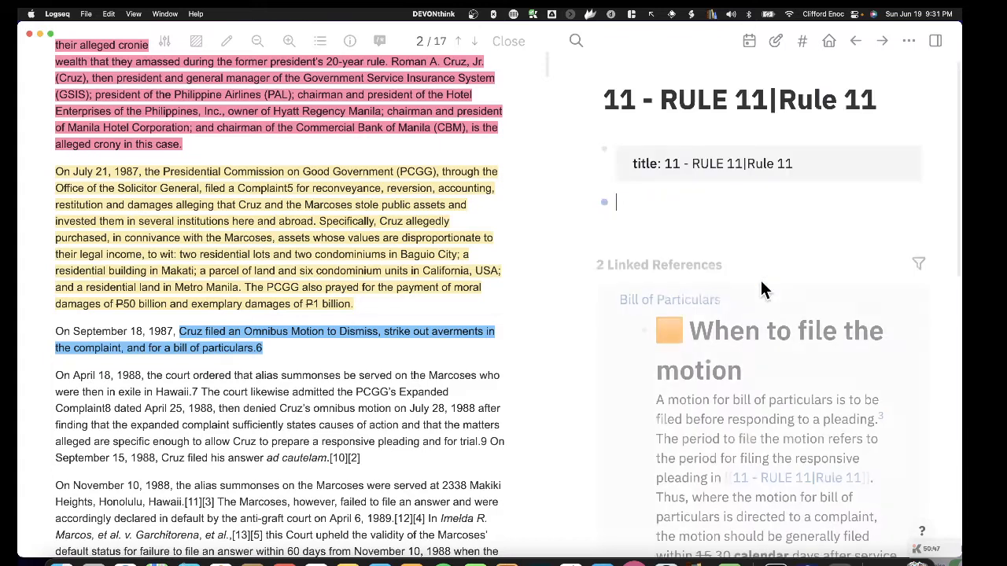
scroll(760, 358, "down", 1)
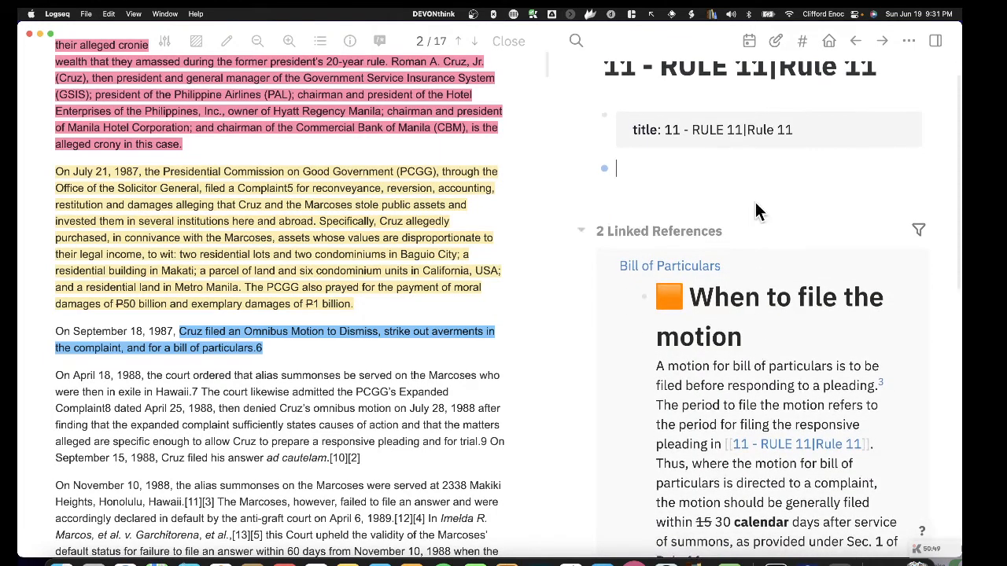
scroll(765, 194, "up", 1)
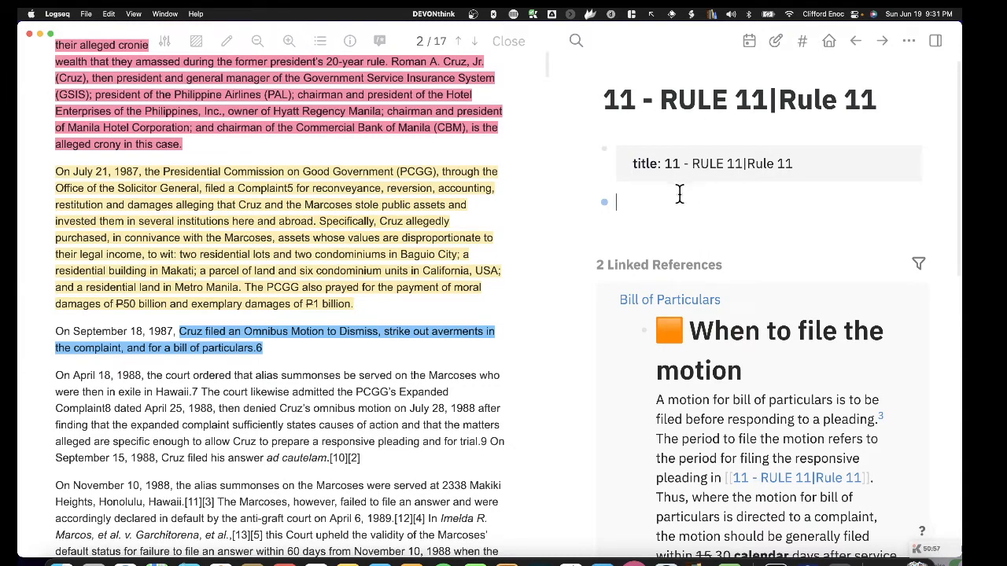
key("super+[")
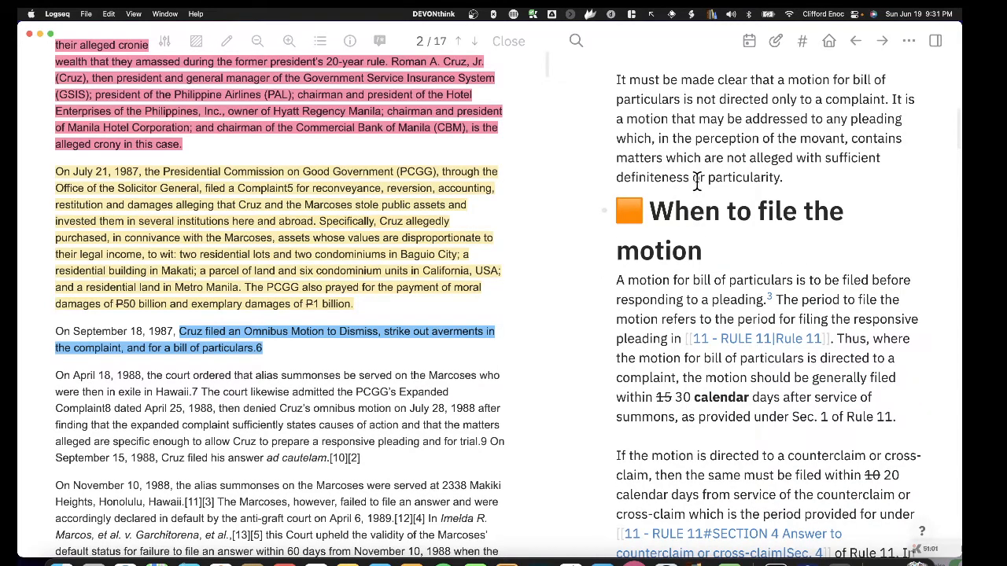
Step: Search the notes for "rule 11" and open the "11 - RULE 11" page to read Section 1, Answer to the complaint
key("super+k")
type("ru")
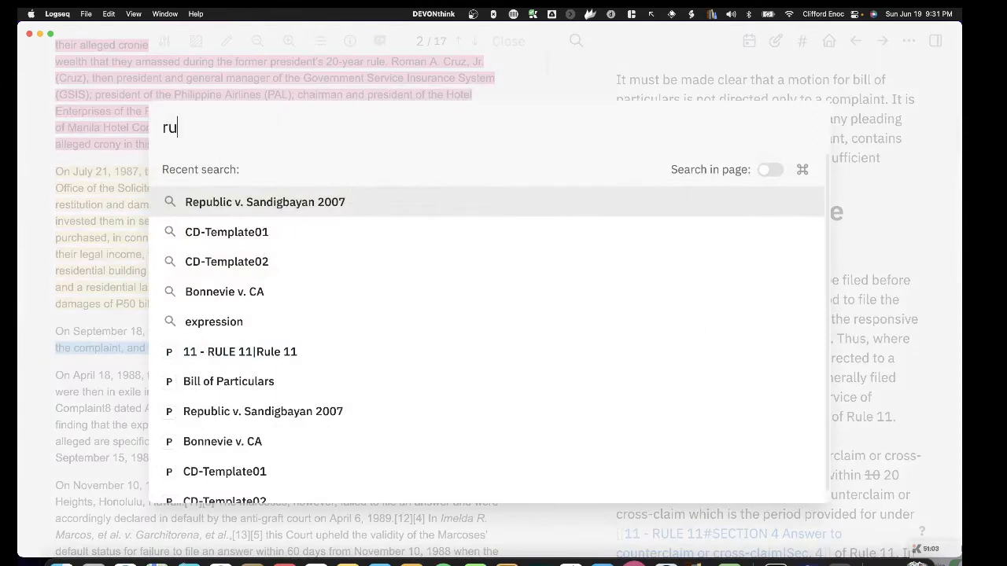
type("le 11")
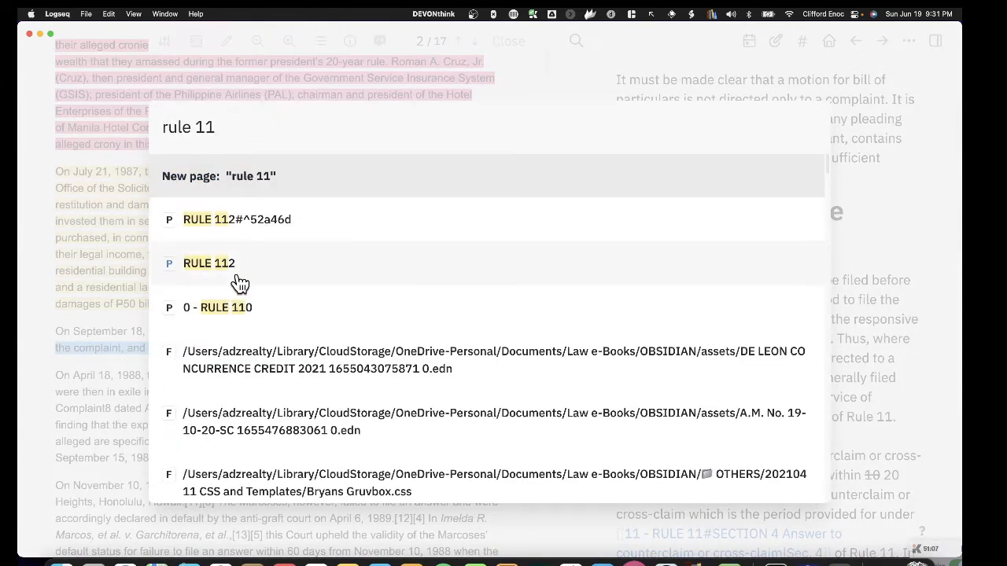
scroll(242, 279, "down", 10)
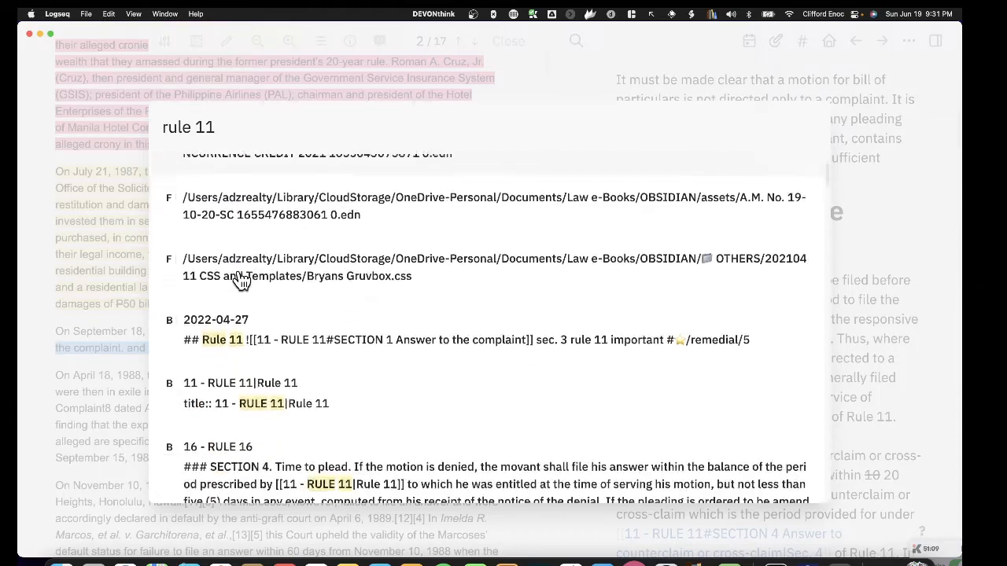
scroll(242, 281, "down", 10)
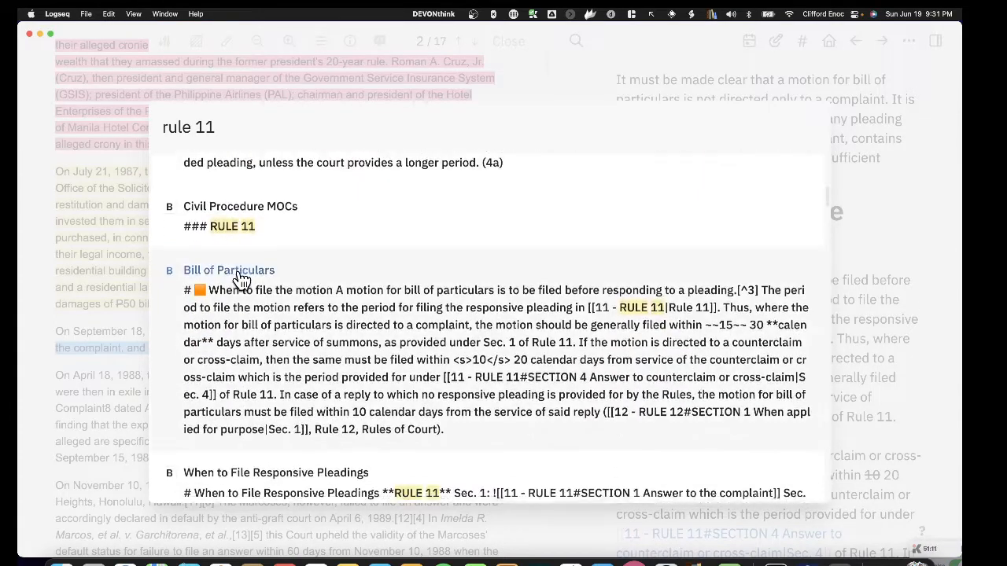
scroll(242, 281, "down", 1)
scroll(244, 307, "up", 2)
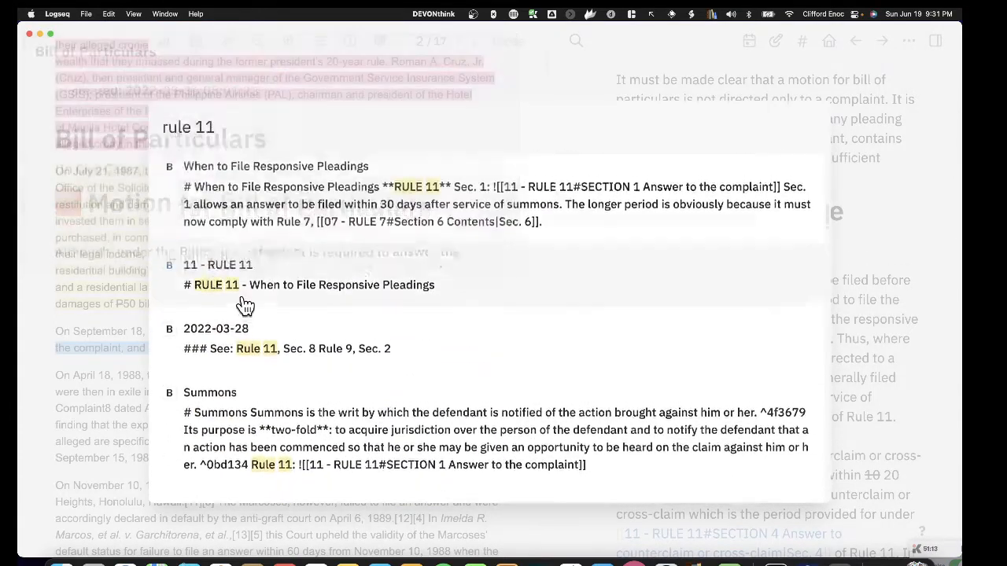
left_click(246, 344)
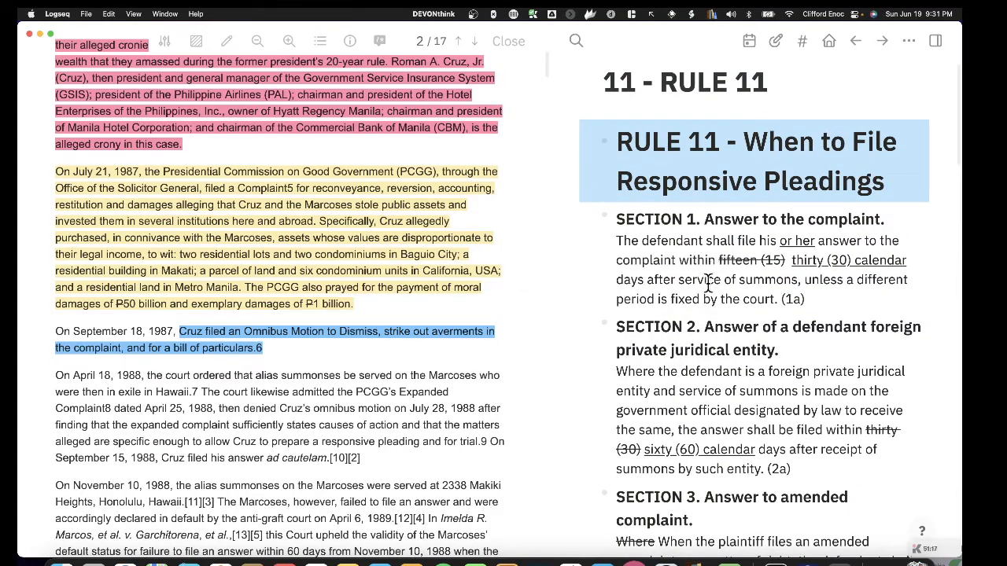
scroll(701, 306, "down", 1)
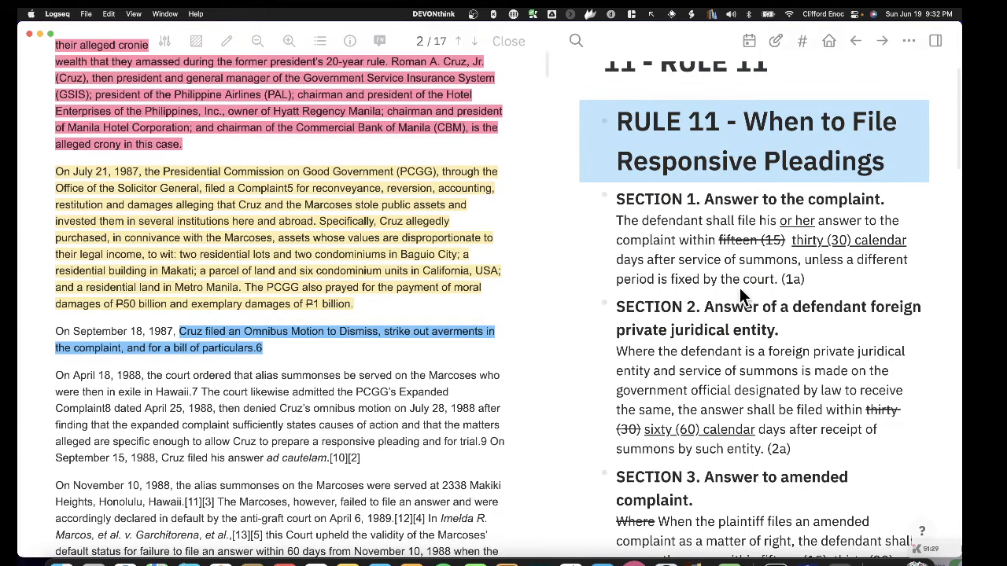
left_click(795, 277)
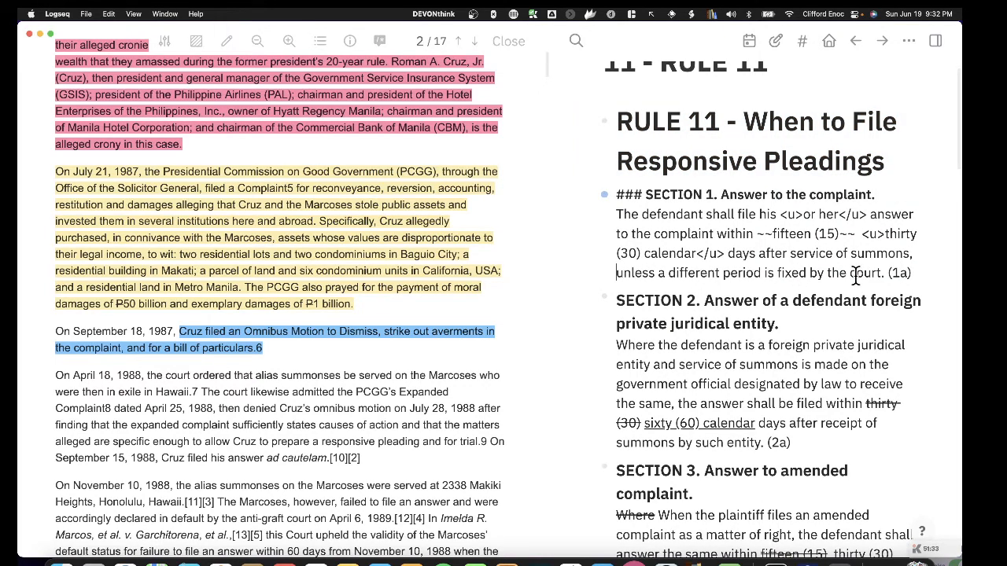
Step: Return to the Bill of Particulars page and mark the "15" in the answer period as struck through with ~~ markers
key("super+[")
scroll(834, 252, "up", 5)
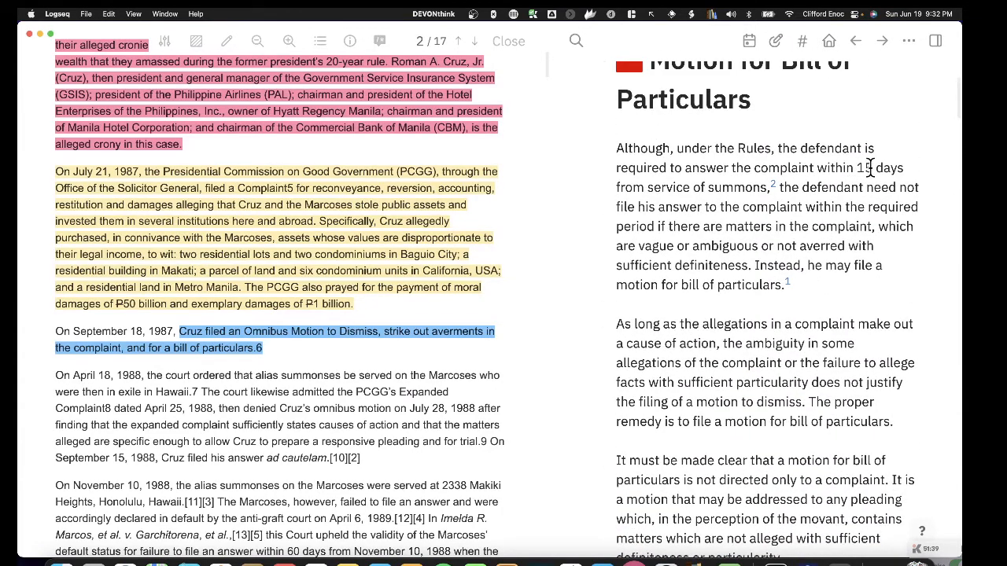
left_click(867, 167)
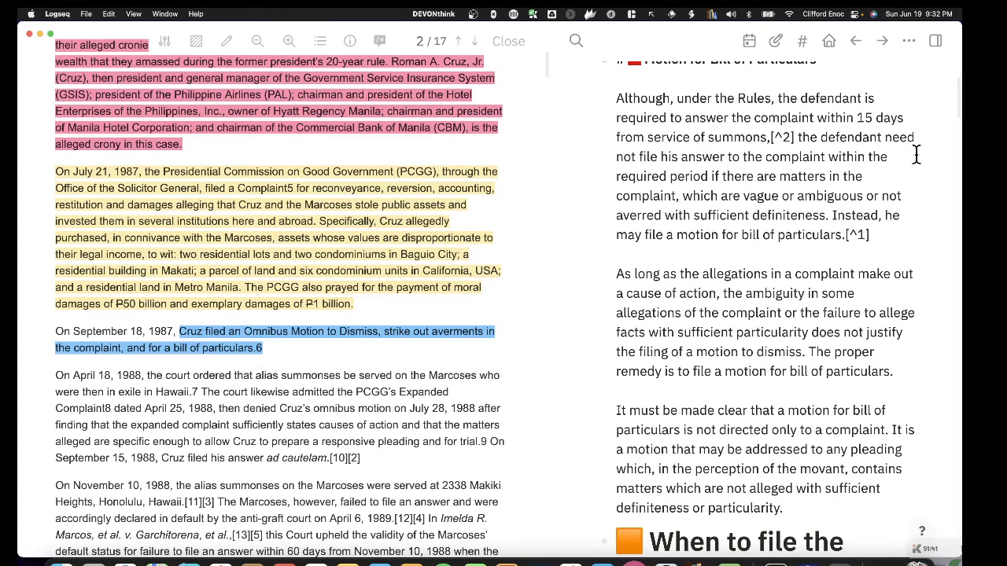
type("~~")
key("Left")
key("Left")
key("Left")
key("Left")
type("~~")
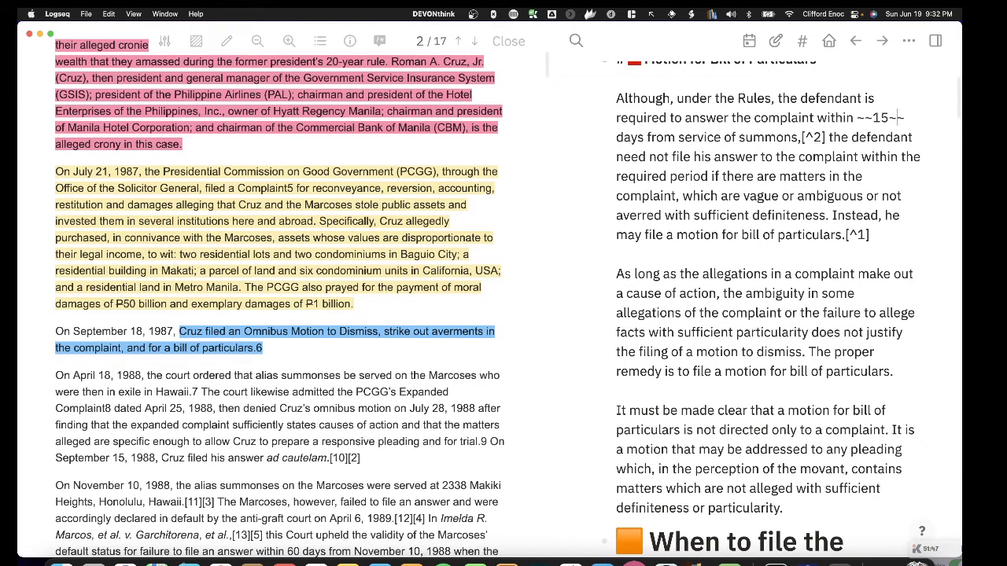
Step: Insert "30 calendar" in bold after the struck-out 15 in the Motion for Bill of Particulars section
type(" 30 ca")
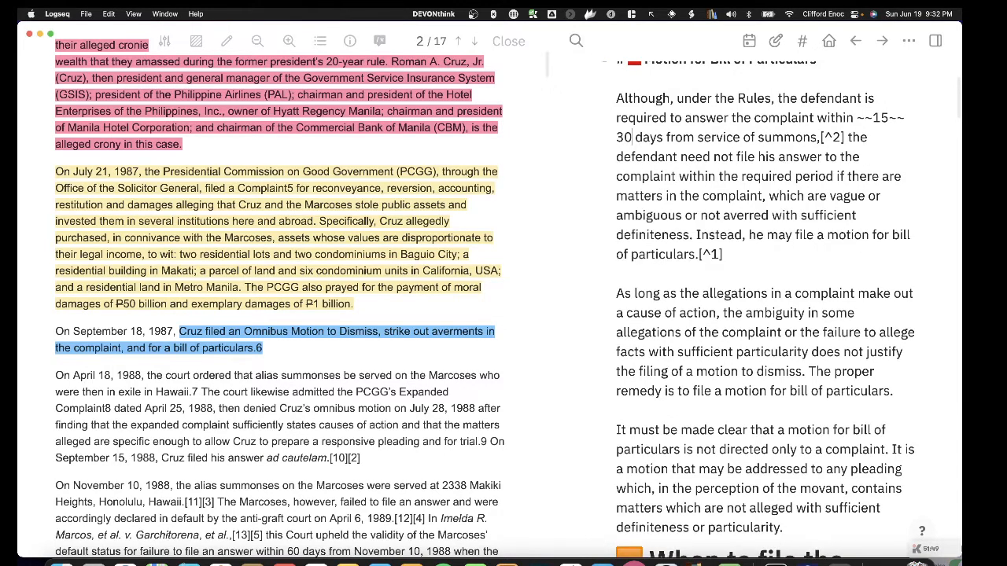
type("lenda")
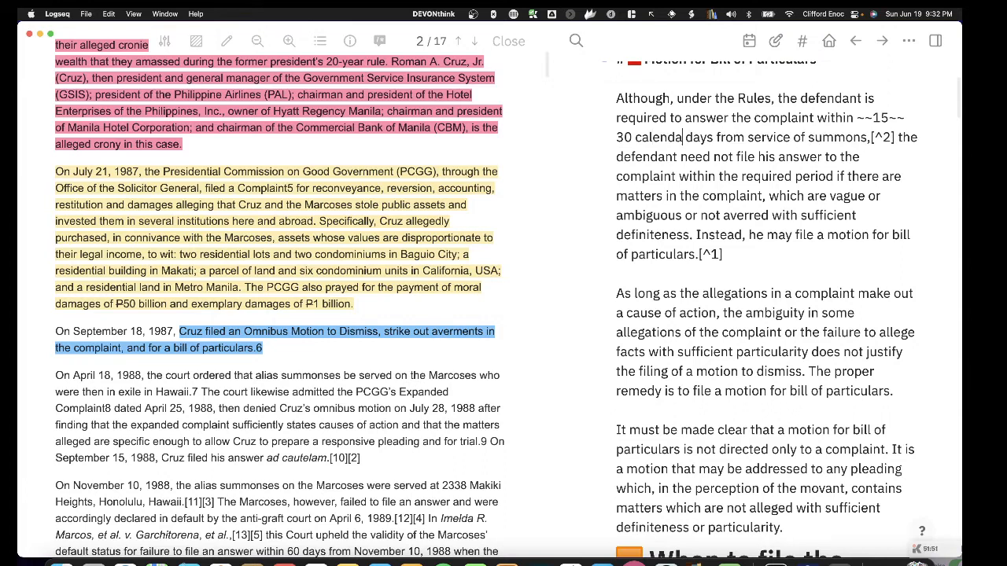
type("r")
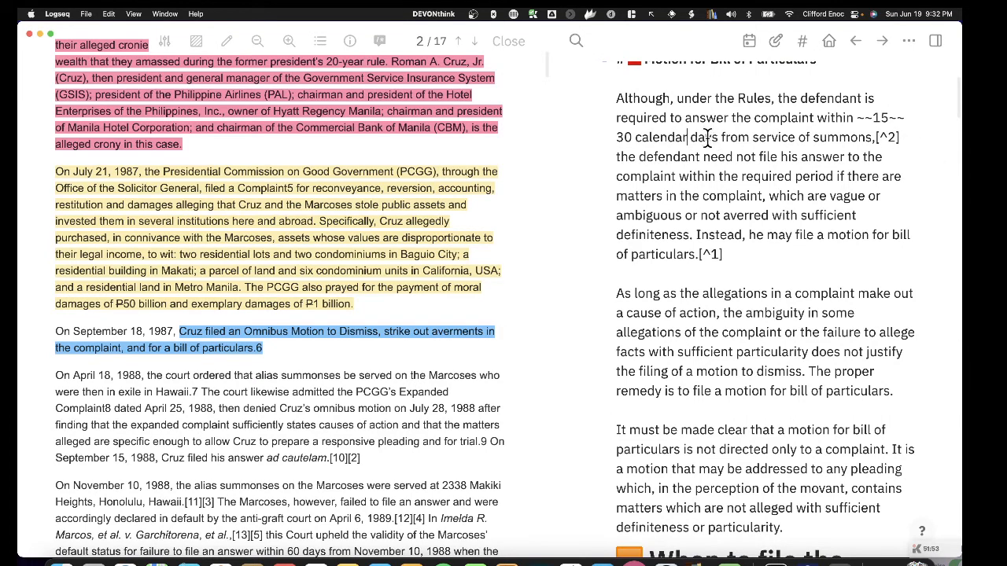
left_click_drag(687, 137, 634, 137)
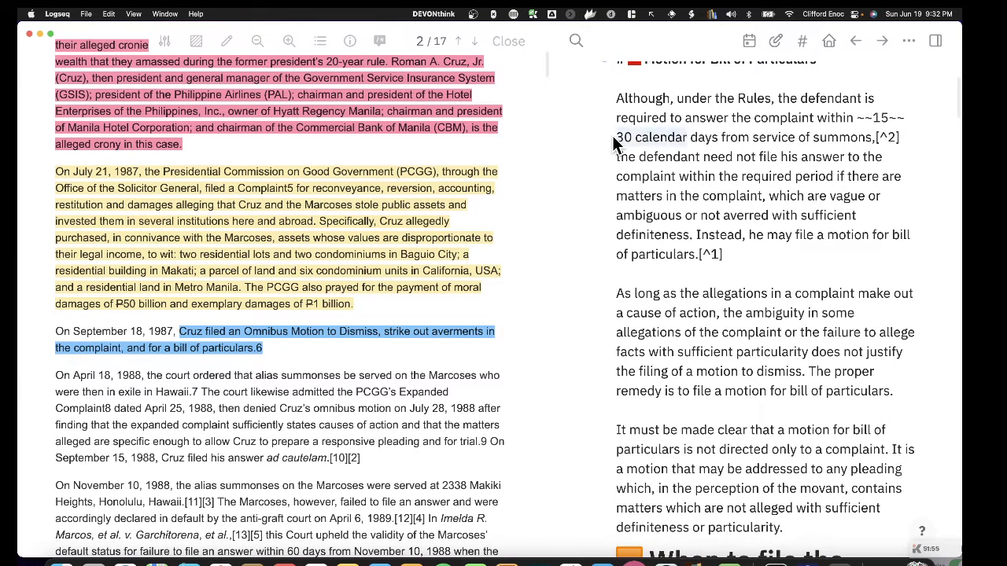
key("super+b")
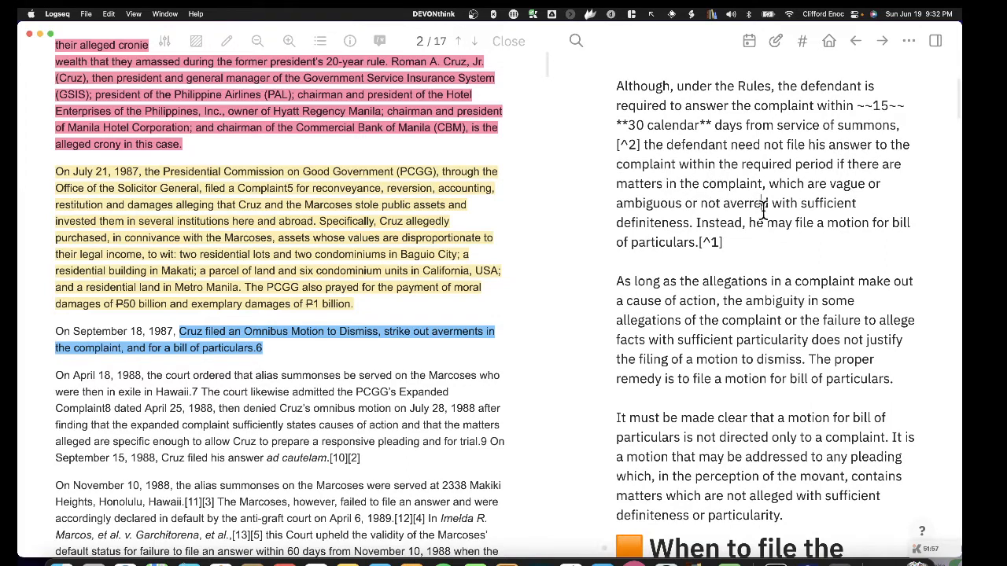
scroll(763, 209, "up", 3)
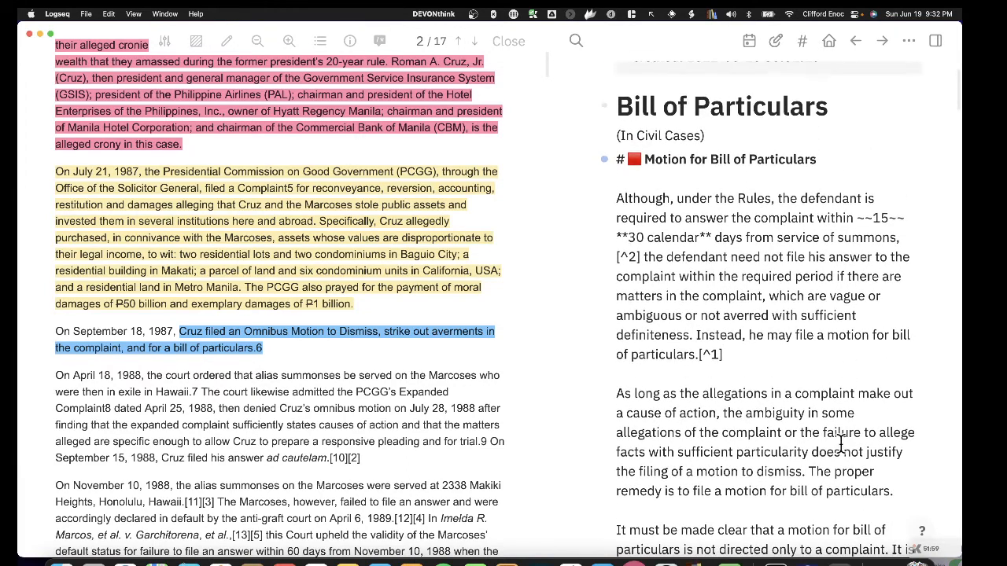
left_click(812, 180)
scroll(784, 462, "down", 2)
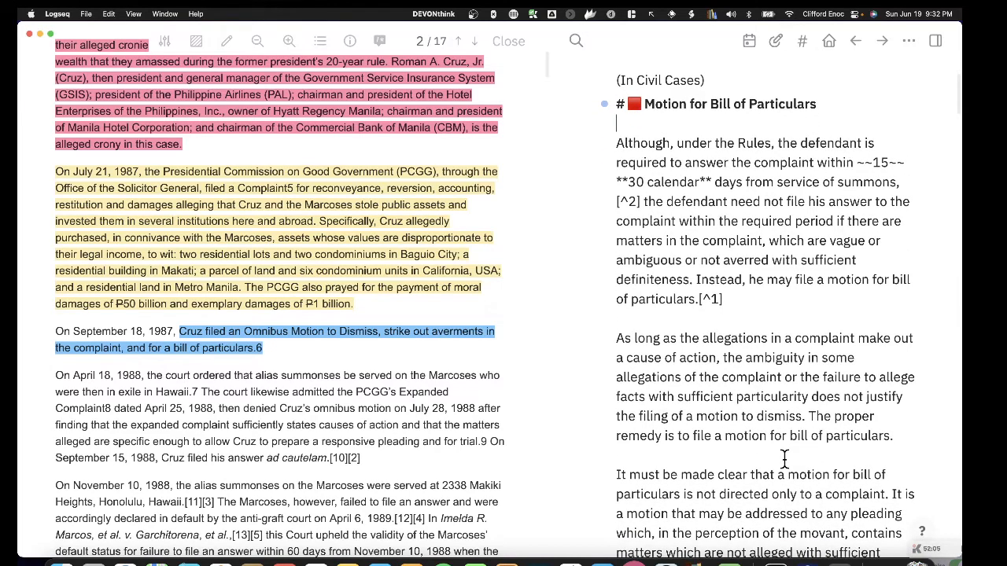
scroll(784, 461, "down", 2)
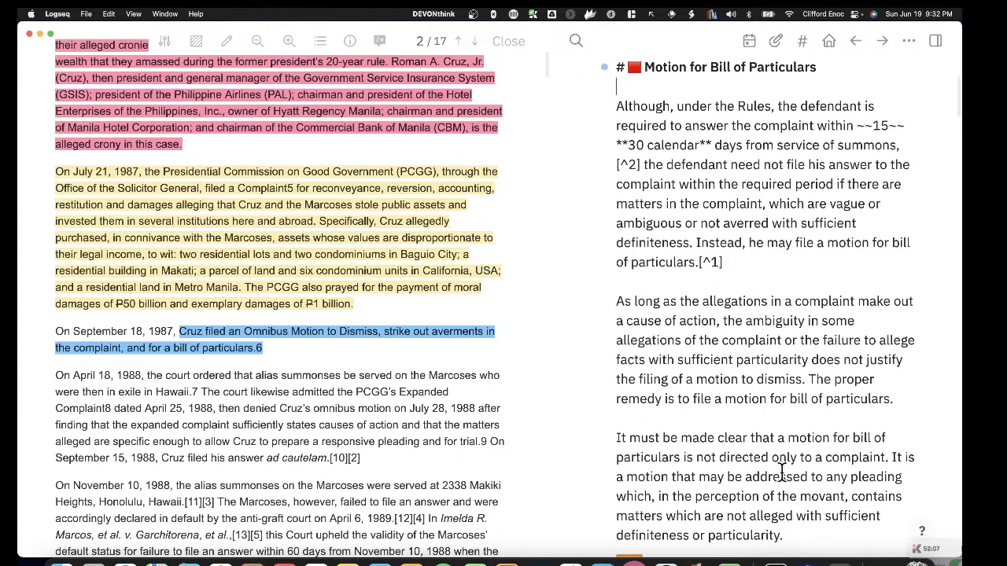
scroll(797, 176, "up", 2)
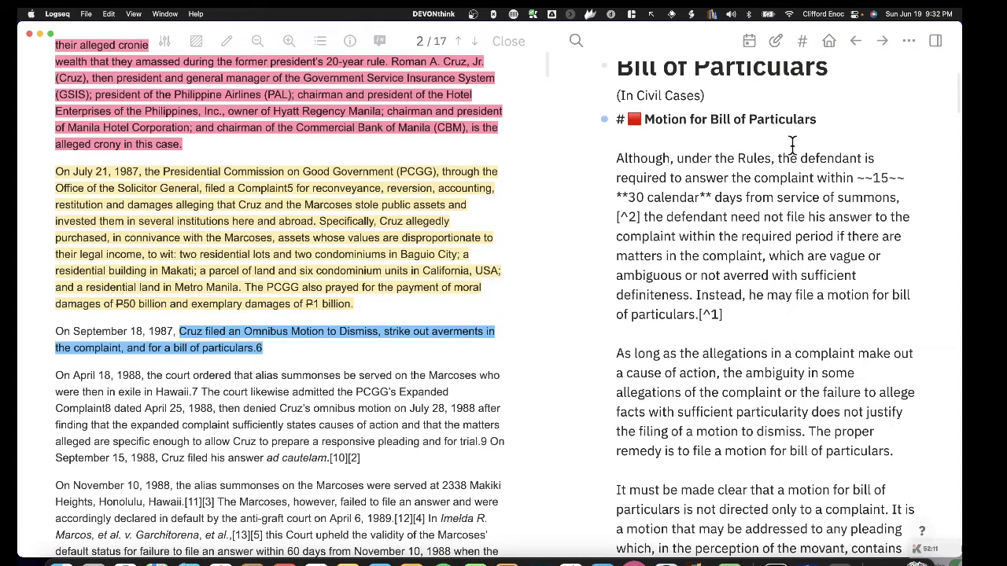
Step: Return to the 18 Sept. 1987 fact and add a link to the "material averments" page beneath its Bill of Particulars link
left_click(856, 42)
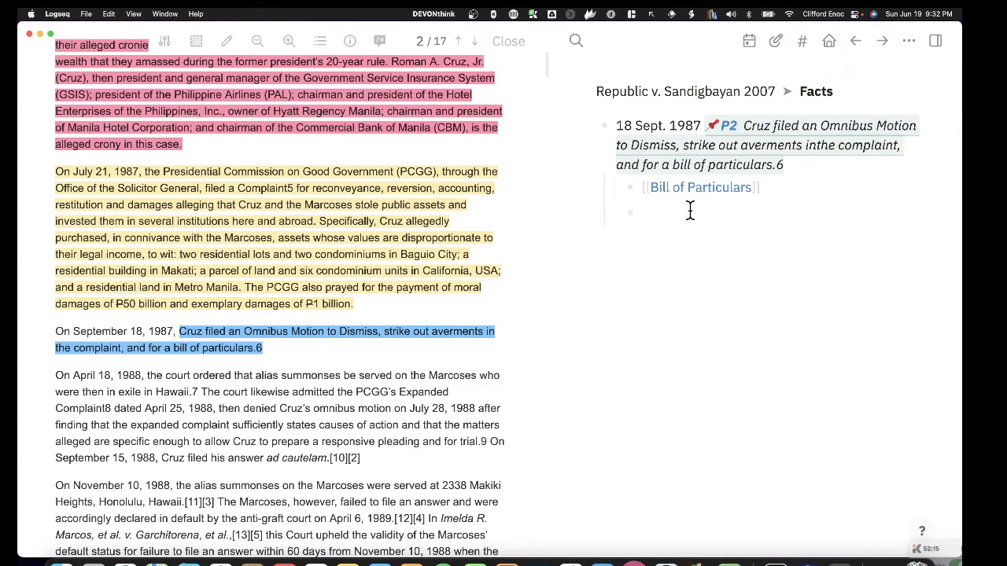
left_click(742, 218)
type("[[aver")
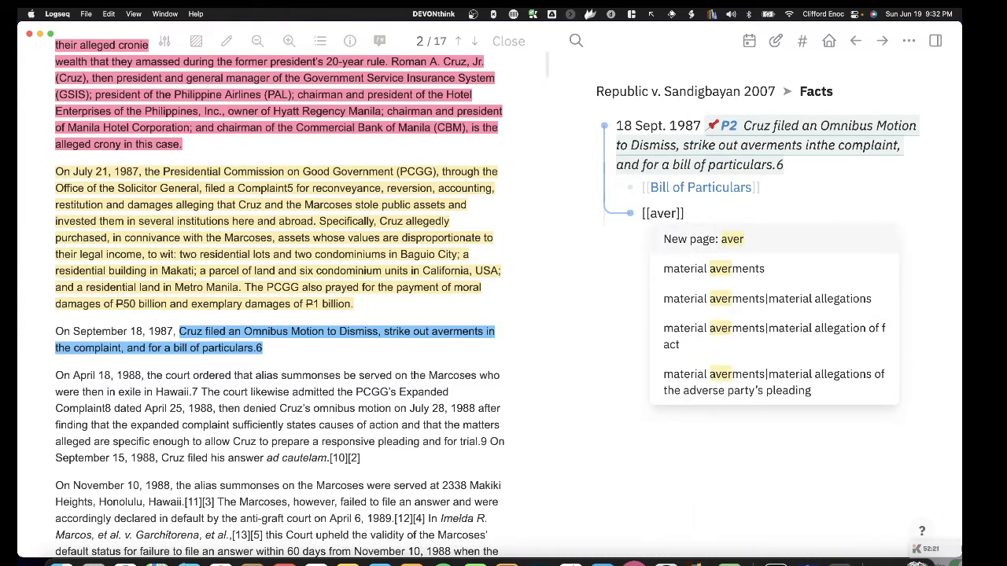
key("Down")
key("Return")
left_click(651, 256)
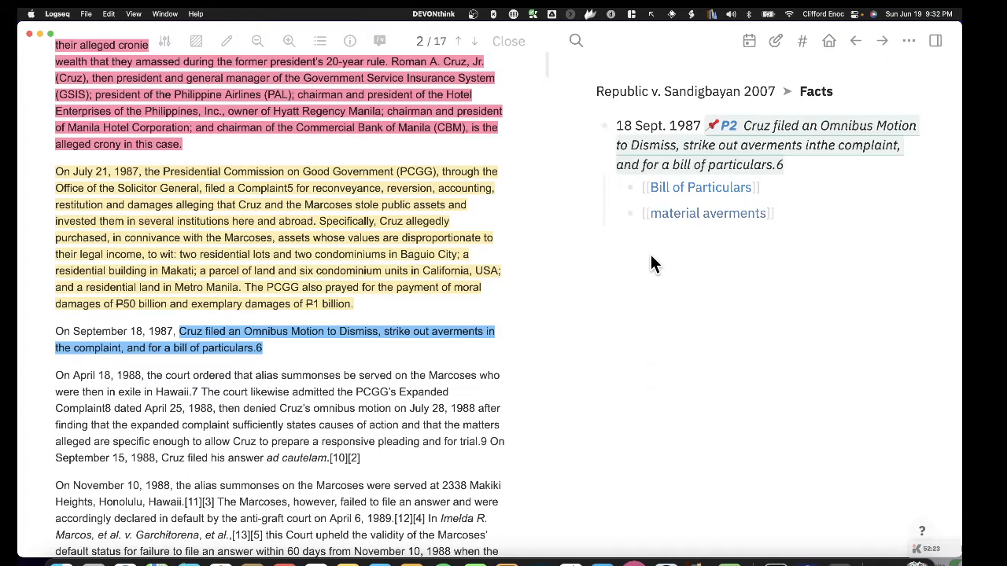
Step: Read the averment, material allegation and immaterial averment definitions and linked references on the material averments page, and return to the 18 Sept. 1987 fact
left_click(683, 216)
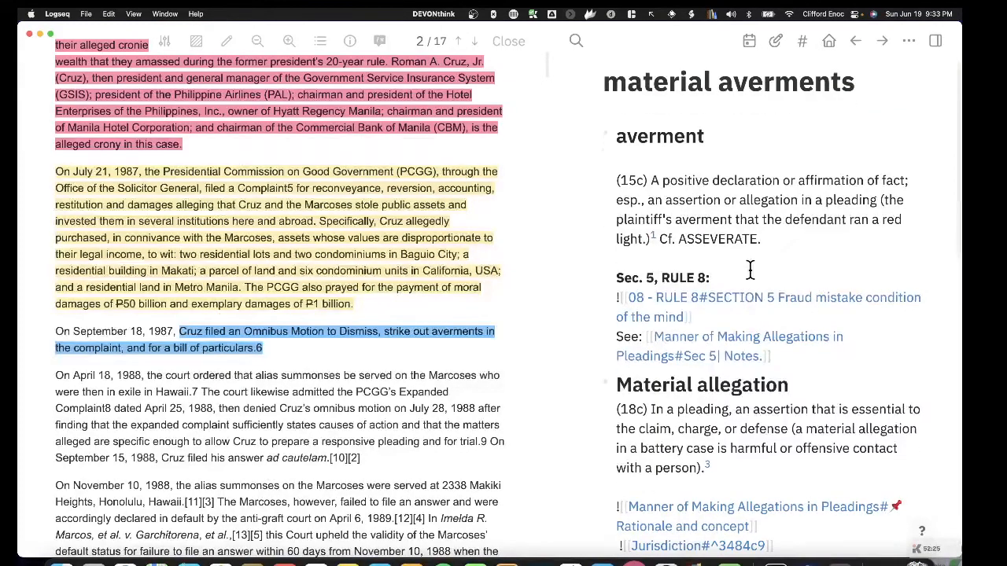
scroll(750, 271, "down", 1)
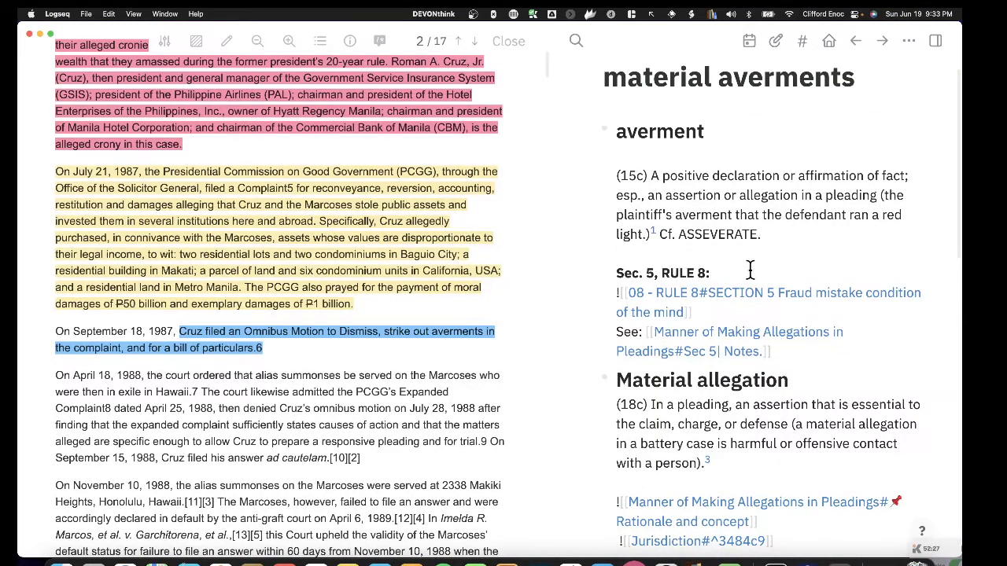
scroll(751, 271, "down", 2)
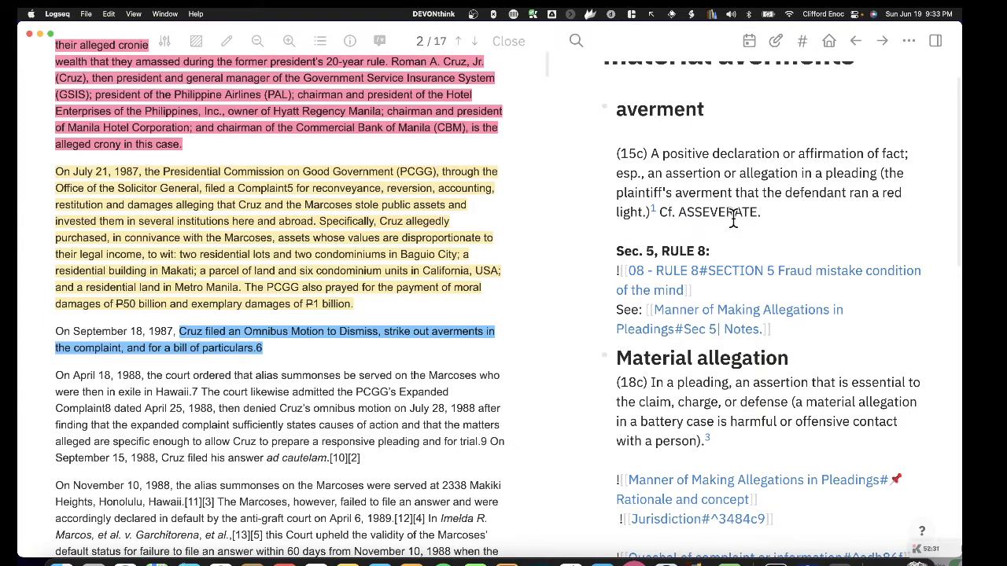
scroll(734, 220, "down", 5)
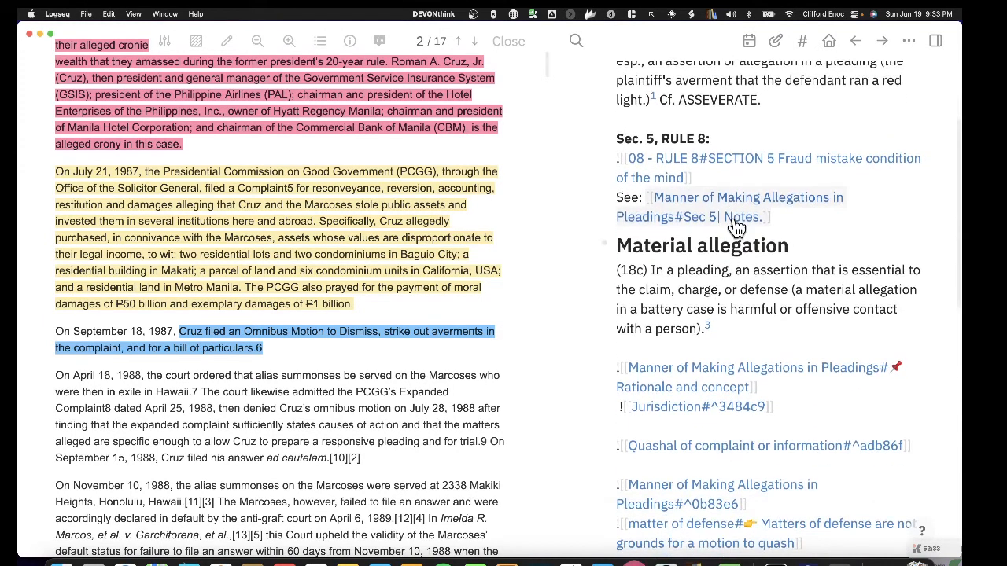
scroll(736, 228, "down", 4)
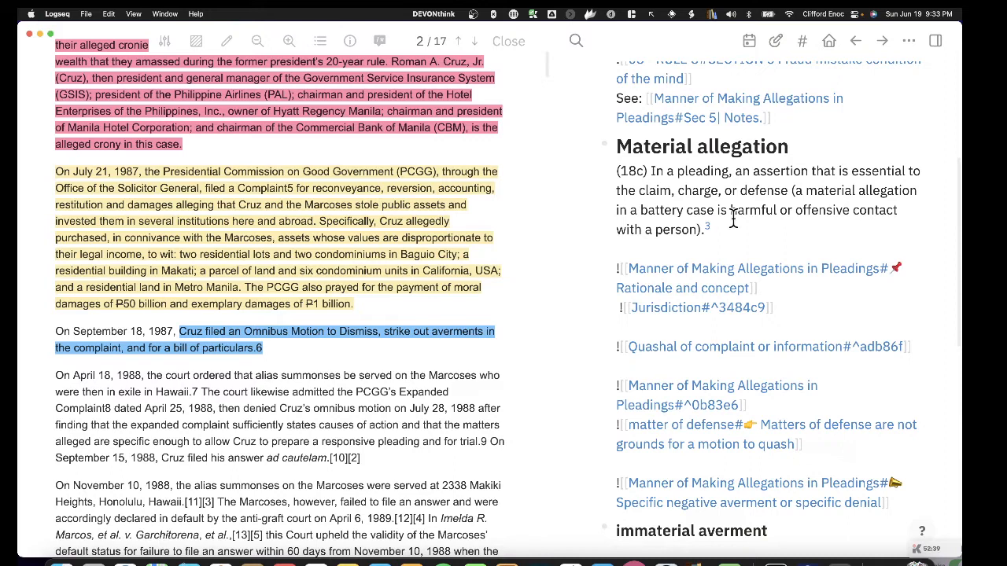
scroll(733, 220, "down", 1)
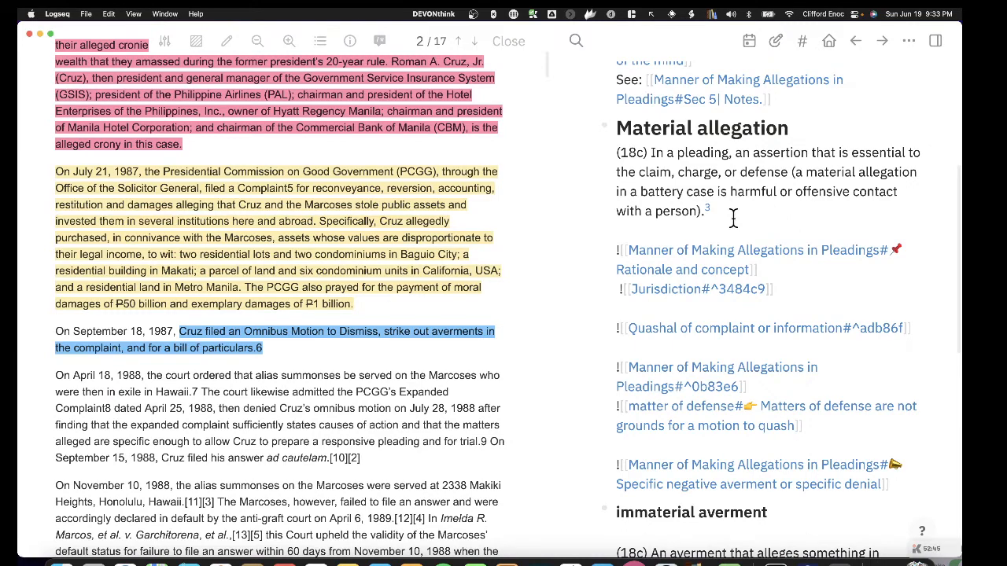
scroll(733, 219, "down", 10)
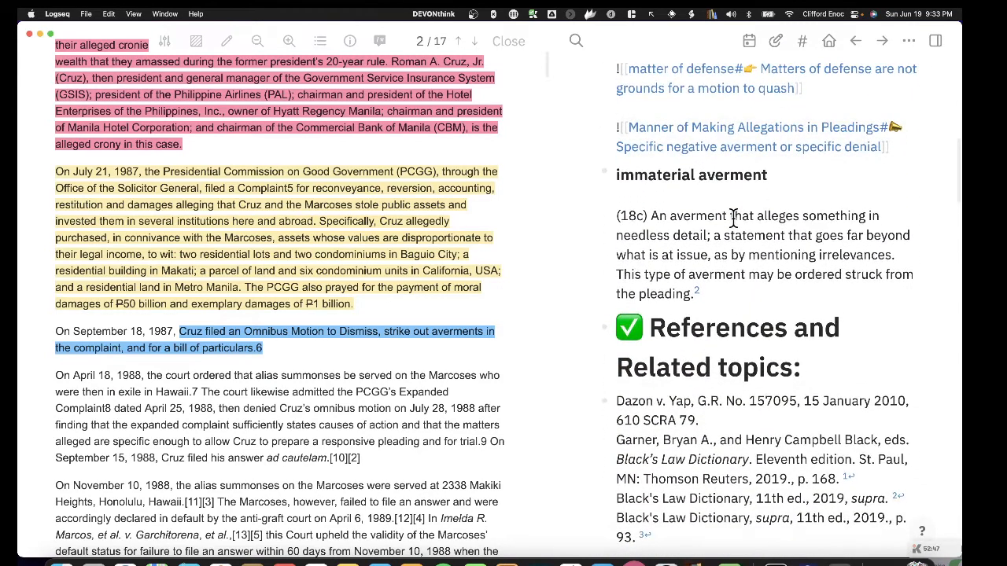
scroll(733, 219, "down", 3)
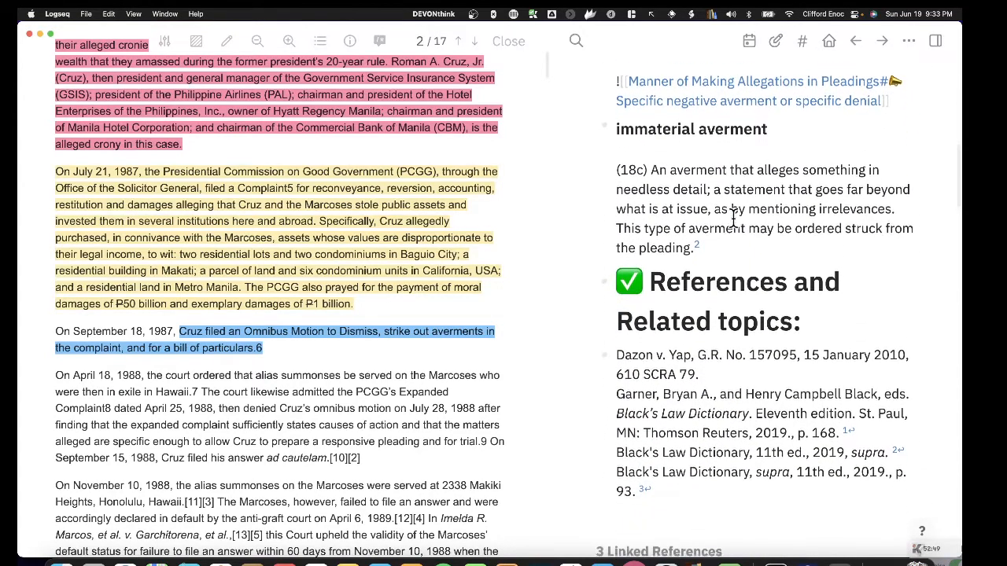
scroll(733, 219, "up", 1)
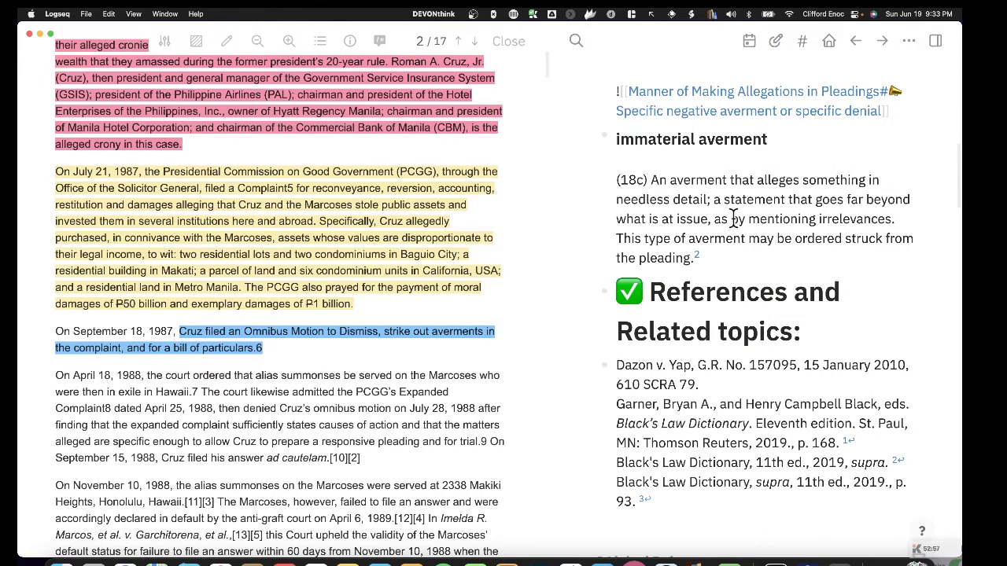
scroll(734, 219, "down", 2)
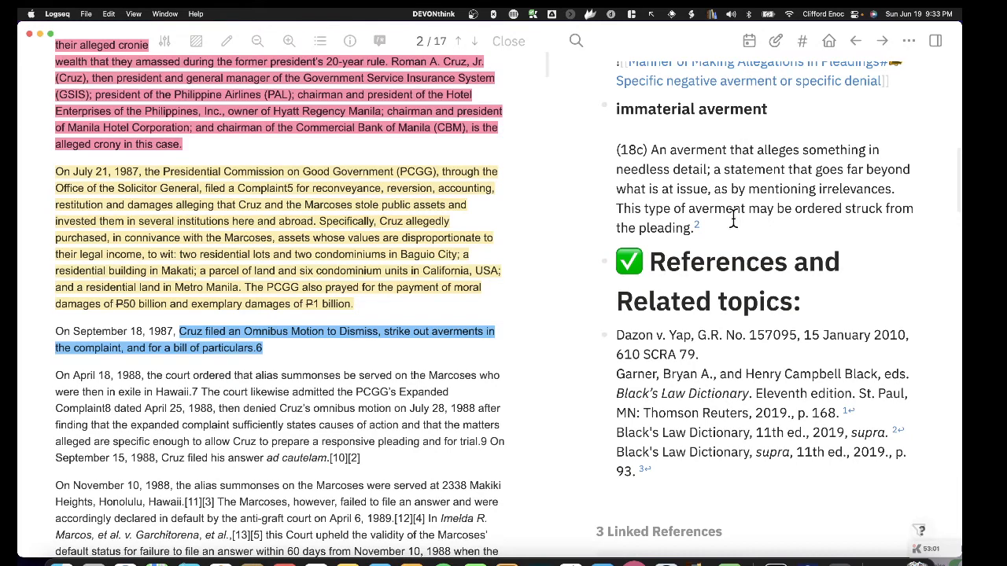
scroll(734, 219, "down", 10)
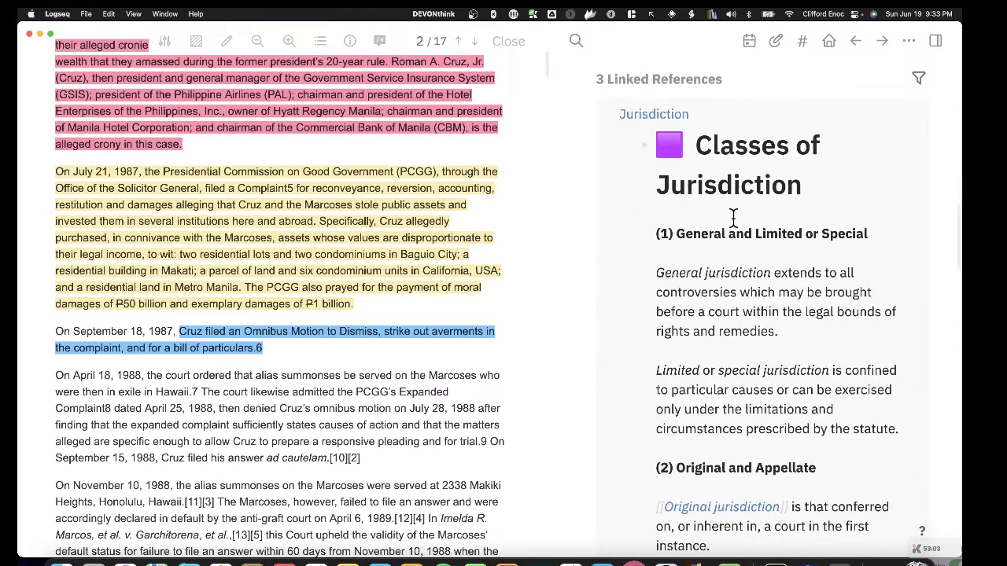
scroll(734, 218, "up", 1)
scroll(733, 219, "up", 6)
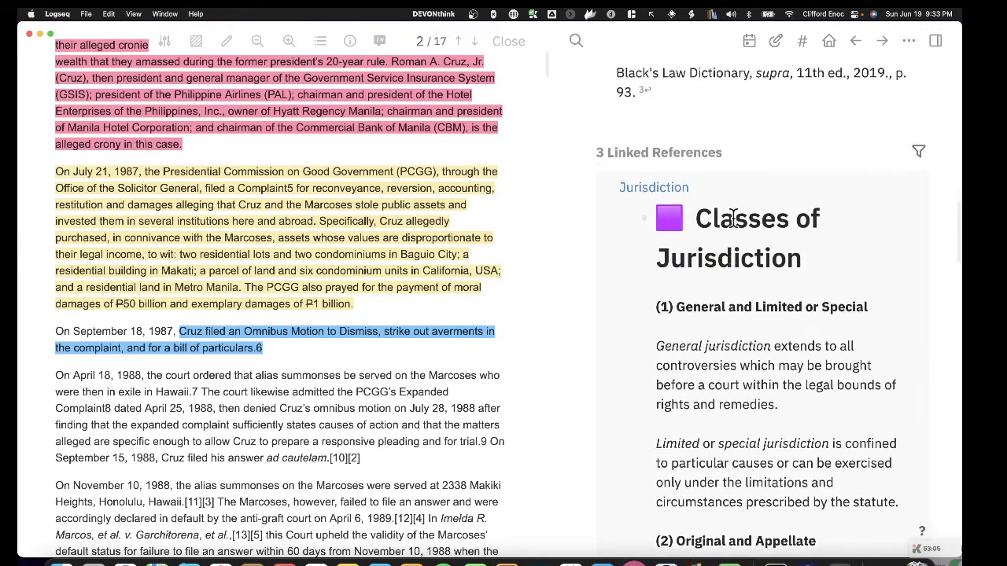
scroll(733, 218, "down", 9)
scroll(733, 219, "up", 7)
scroll(733, 218, "up", 10)
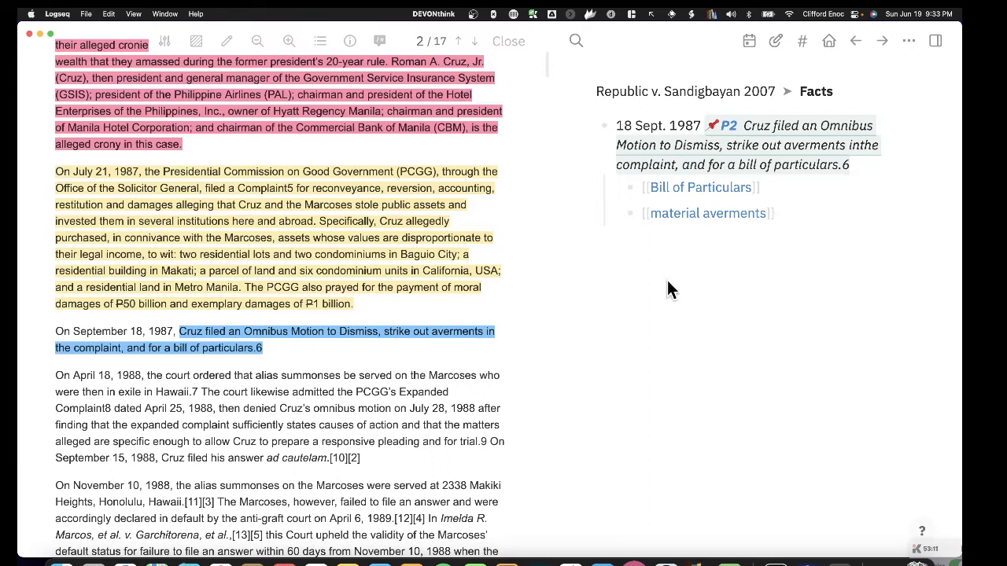
Step: Open the full Facts section and add a new dated entry "18 April 1988:" below the 18 Sept. 1987 fact, at the same level
scroll(396, 366, "down", 3)
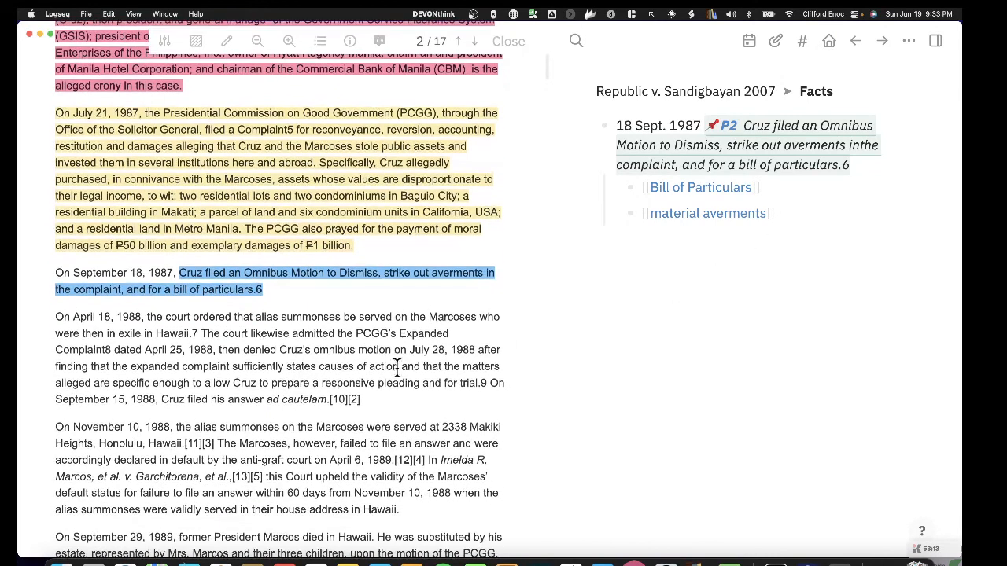
left_click(816, 91)
left_click(834, 405)
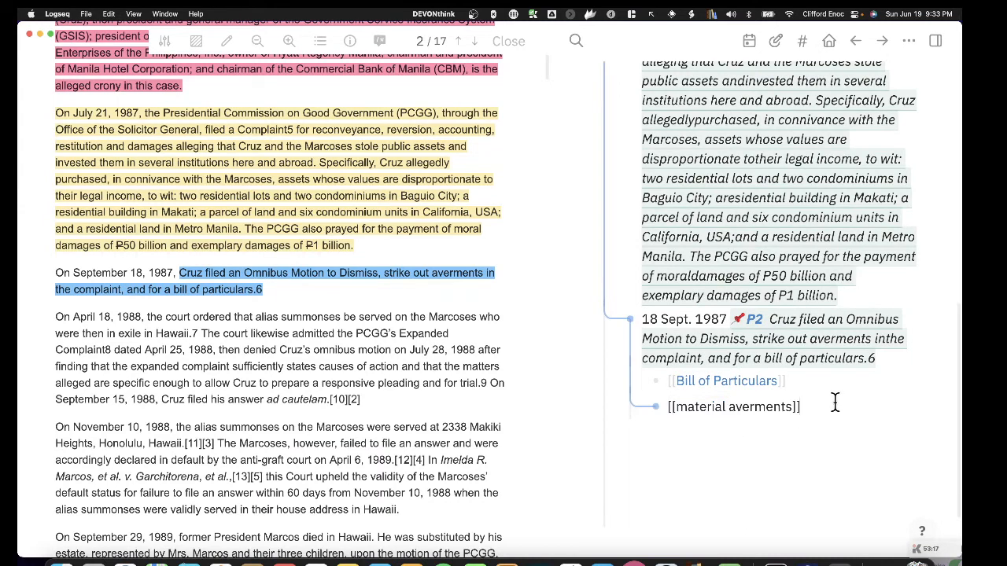
key("Return")
key("Escape")
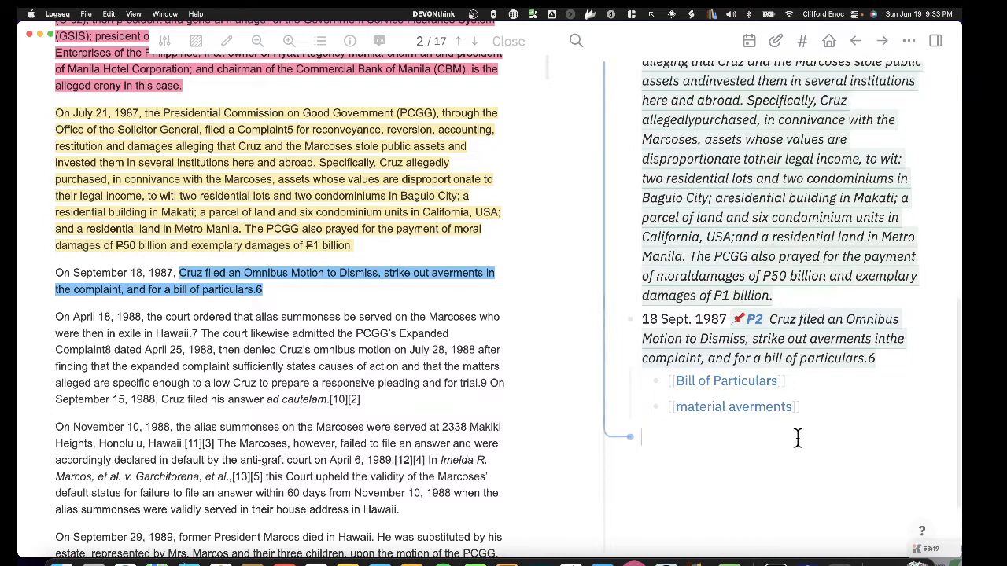
left_click(735, 465)
type("18 April 1988:")
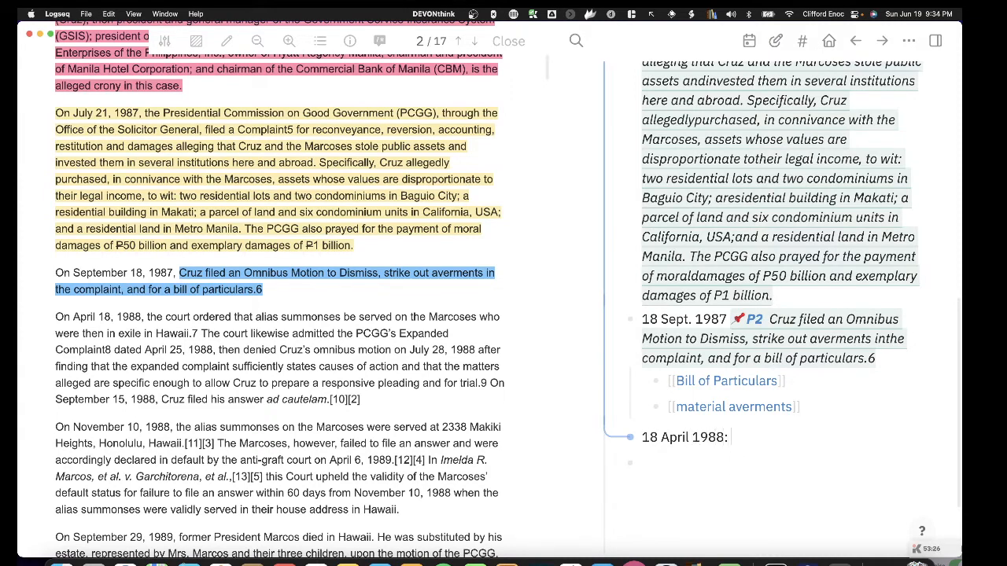
Step: Add a colon after the date in the 18 Sept. 1987 entry and go back to the 18 April 1988 entry
left_click(725, 319)
type(":")
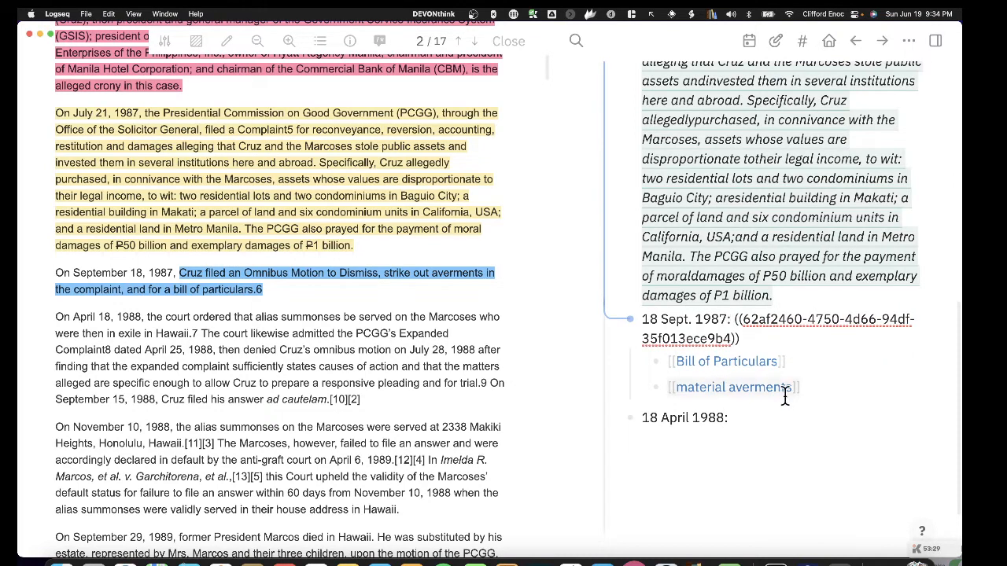
left_click(765, 417)
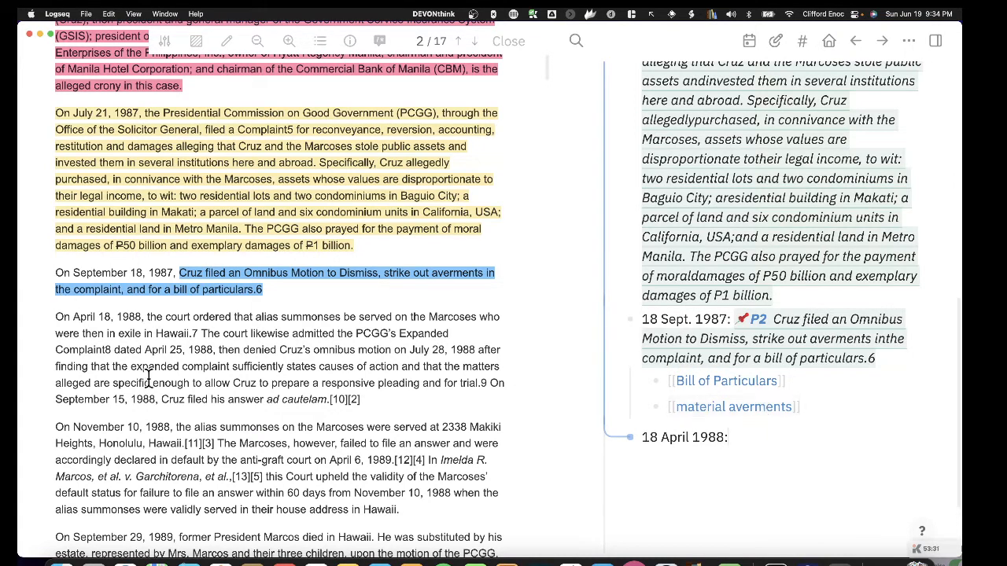
scroll(148, 378, "down", 2)
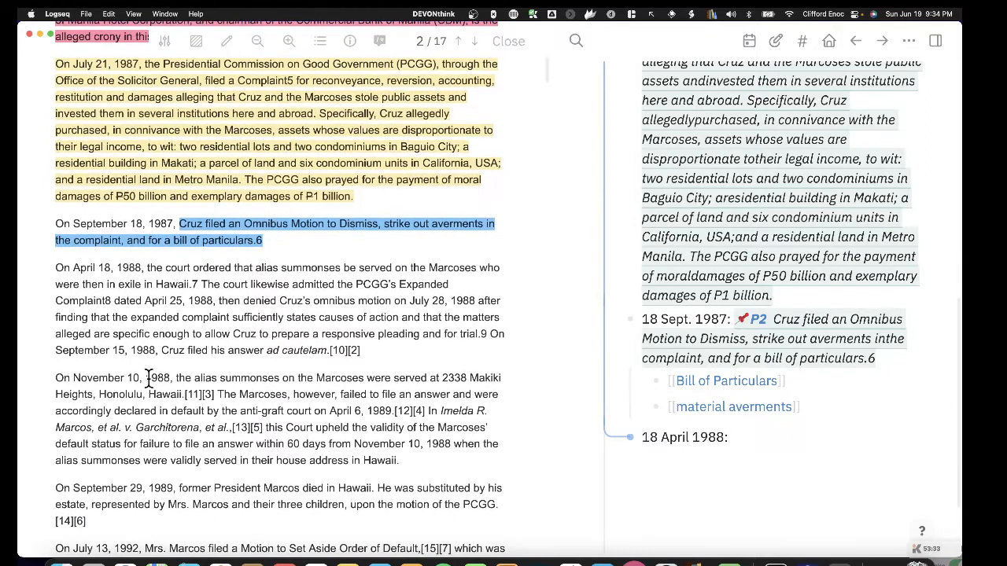
Step: Highlight in blue the April 18, 1988 clause from "the court ordered that alias summonses" through "exile in Hawaii" in the PDF
left_click_drag(253, 268, 337, 267)
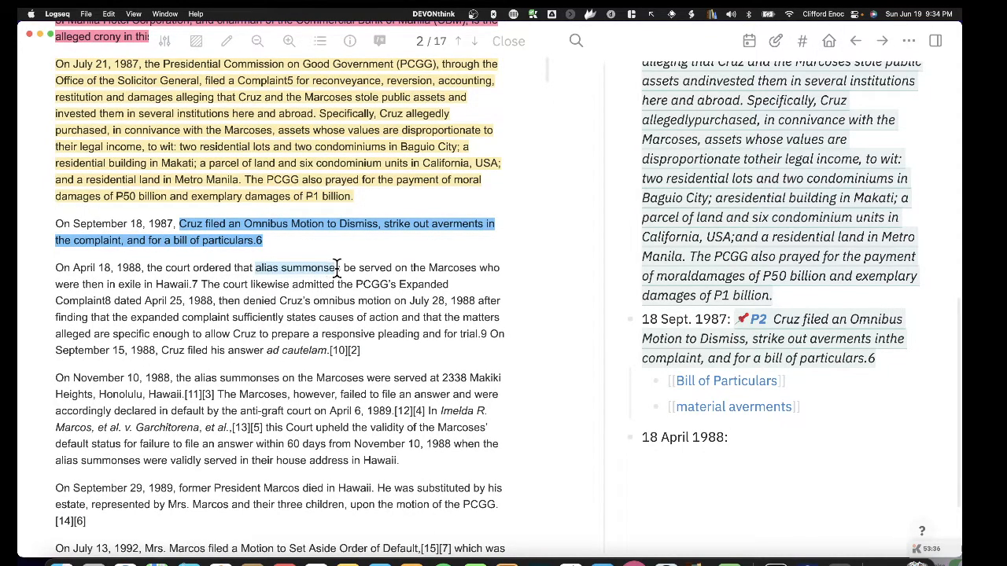
left_click(321, 371)
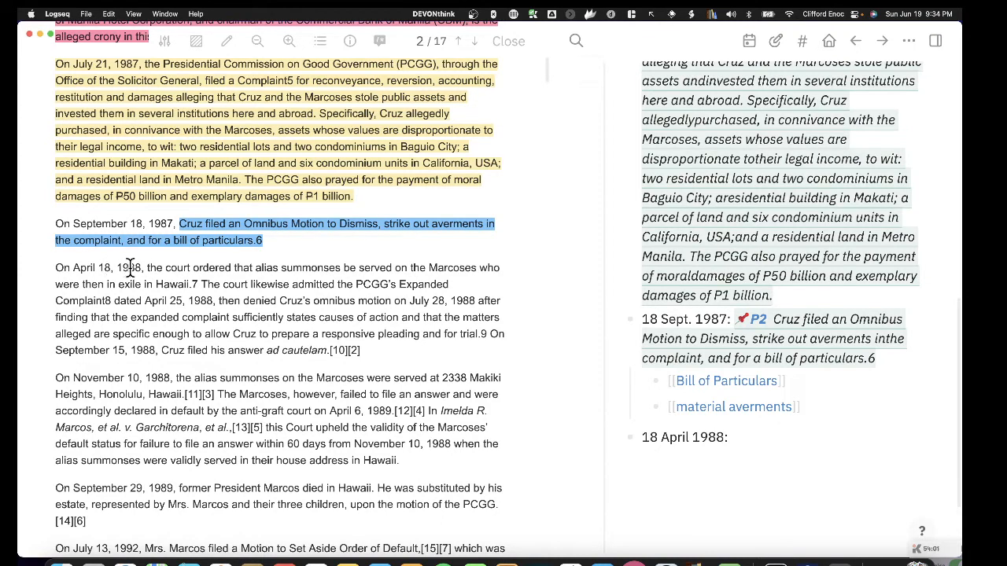
left_click_drag(147, 267, 188, 279)
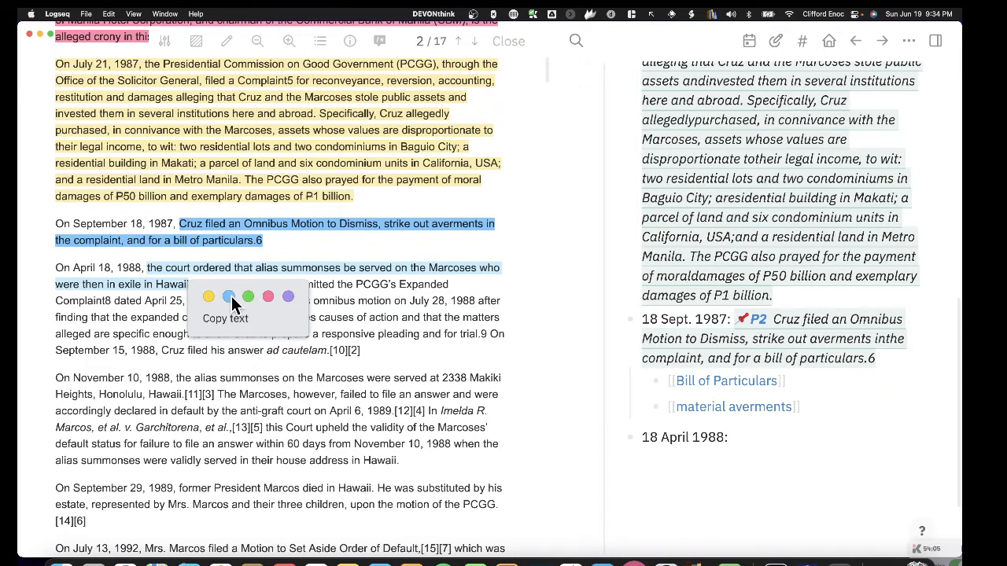
left_click(229, 296)
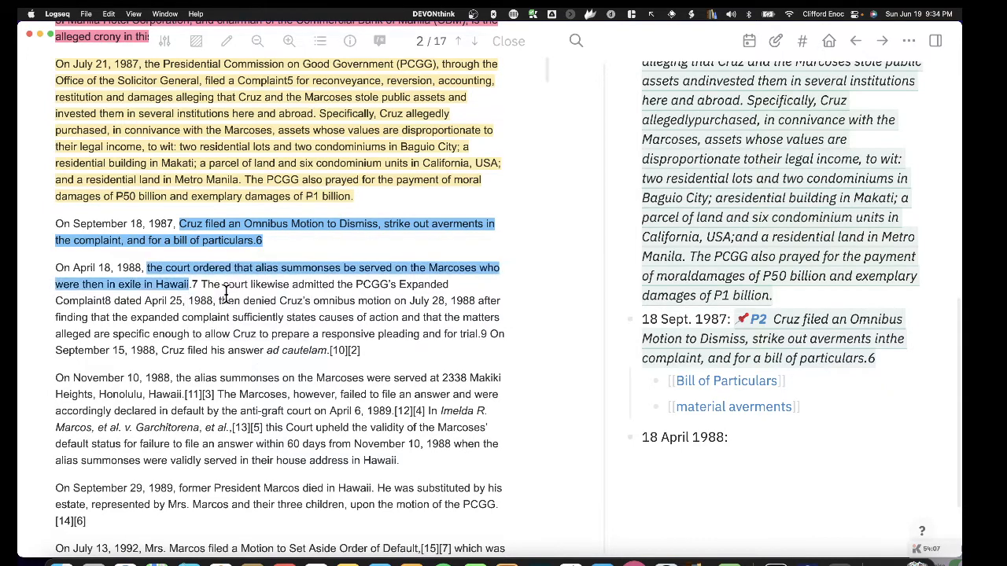
Step: Copy the reference of the alias summonses highlight and insert it after the date in the 18 April 1988 entry
left_click(270, 267)
left_click(305, 309)
left_click(886, 437)
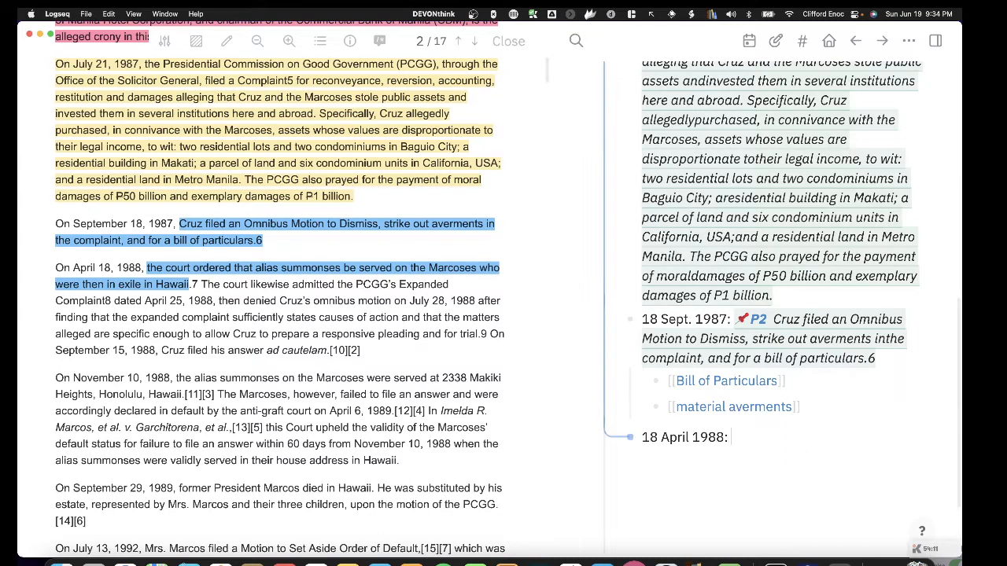
type("((62af25f2-2c8a-4318-b67e-1d7c6ca34231))")
key("Return")
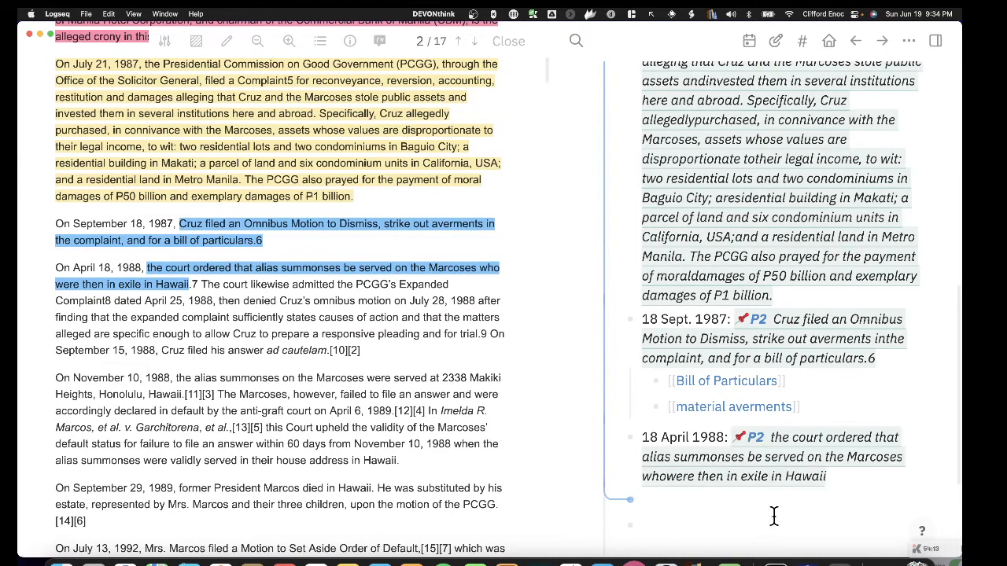
Step: Read the rest of the PDF's April 18, 1988 paragraph and review the recorded facts back to the first one
scroll(769, 472, "down", 3)
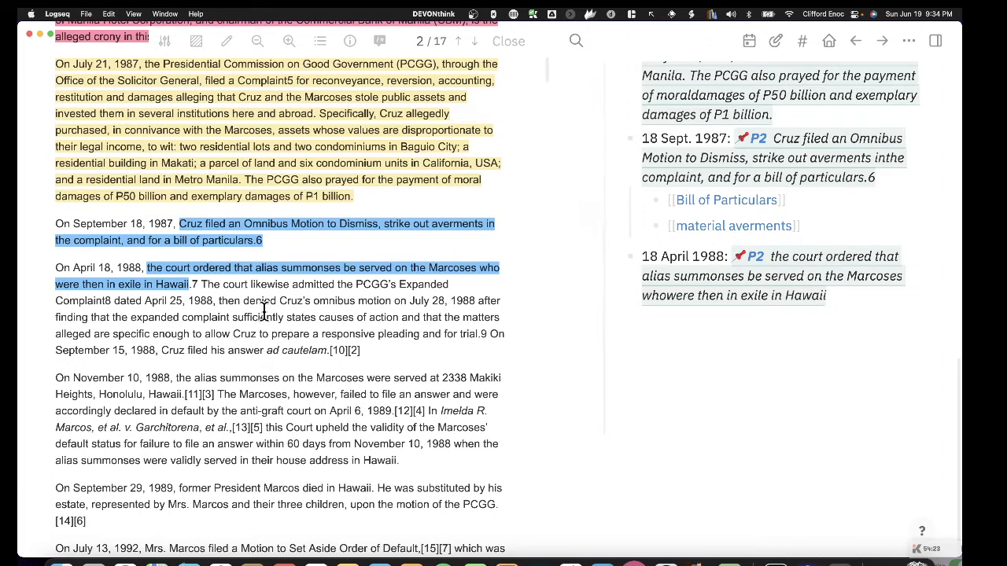
scroll(199, 322, "down", 2)
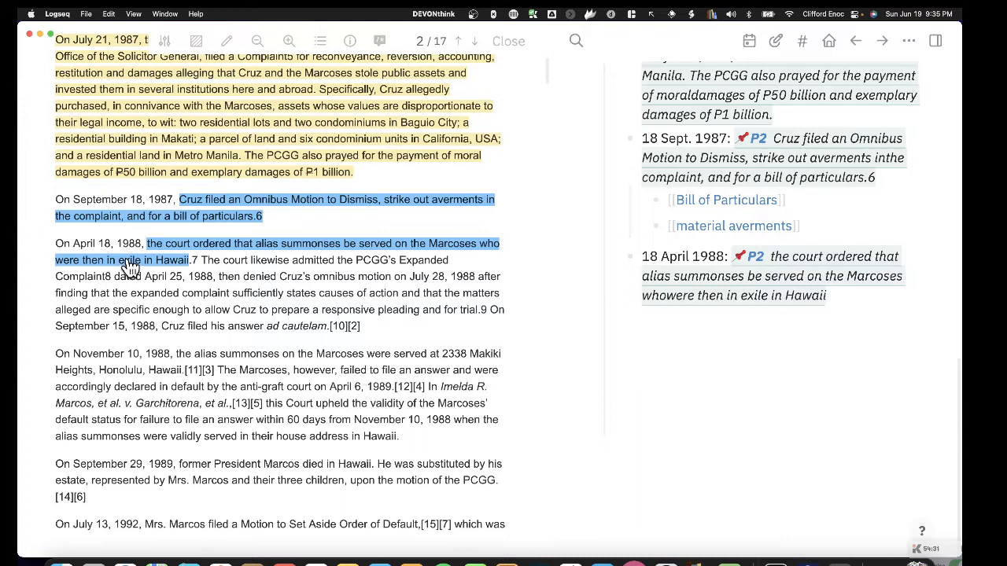
left_click(108, 277)
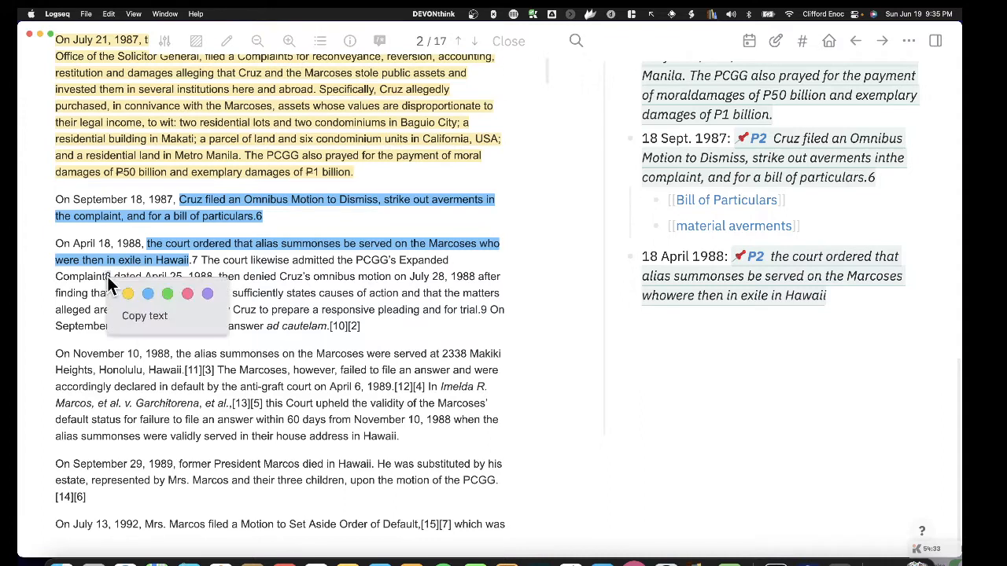
left_click(86, 293)
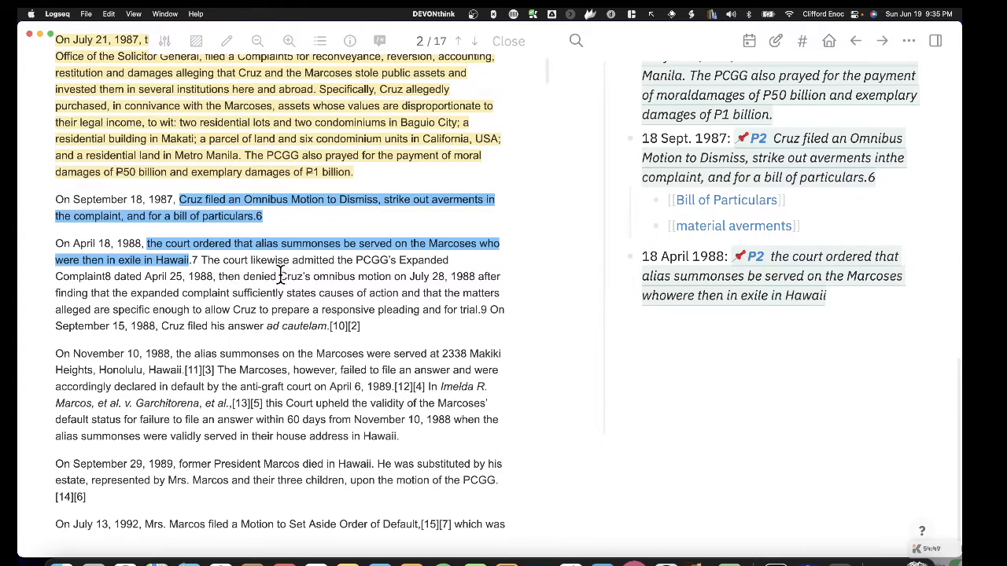
left_click_drag(279, 277, 445, 280)
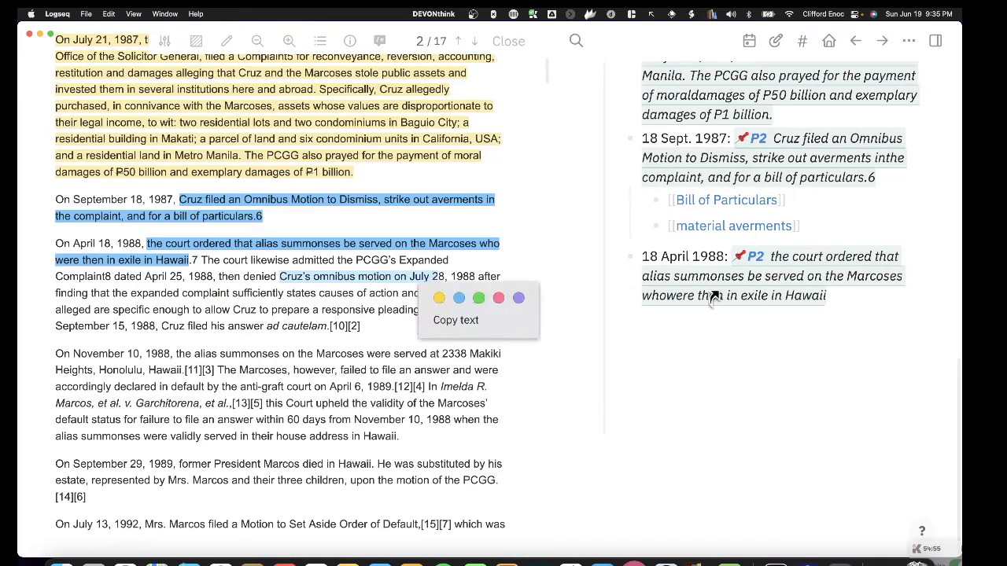
scroll(779, 336, "up", 5)
scroll(779, 337, "up", 8)
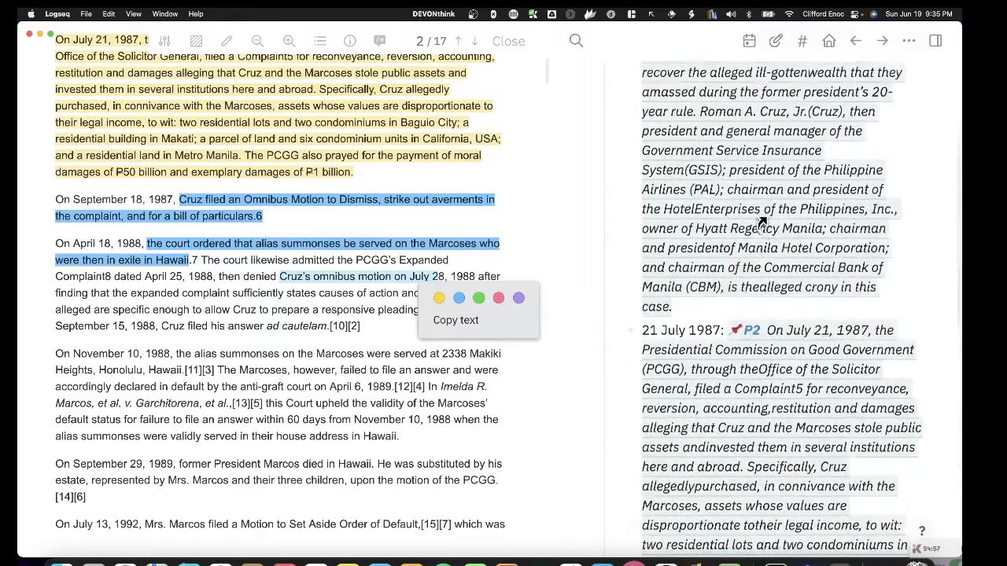
scroll(747, 244, "down", 3)
scroll(743, 250, "down", 1)
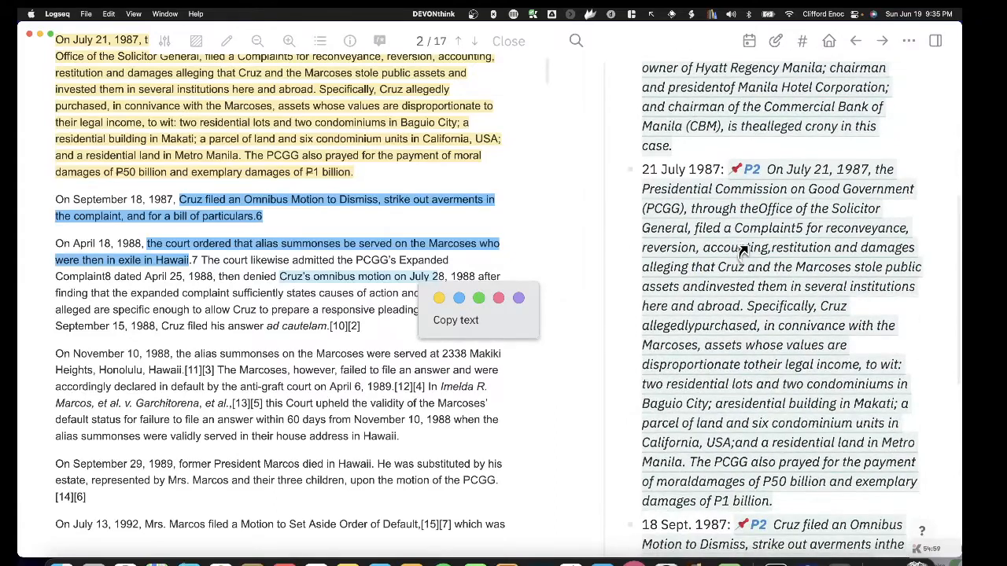
left_click(526, 421)
scroll(738, 348, "up", 6)
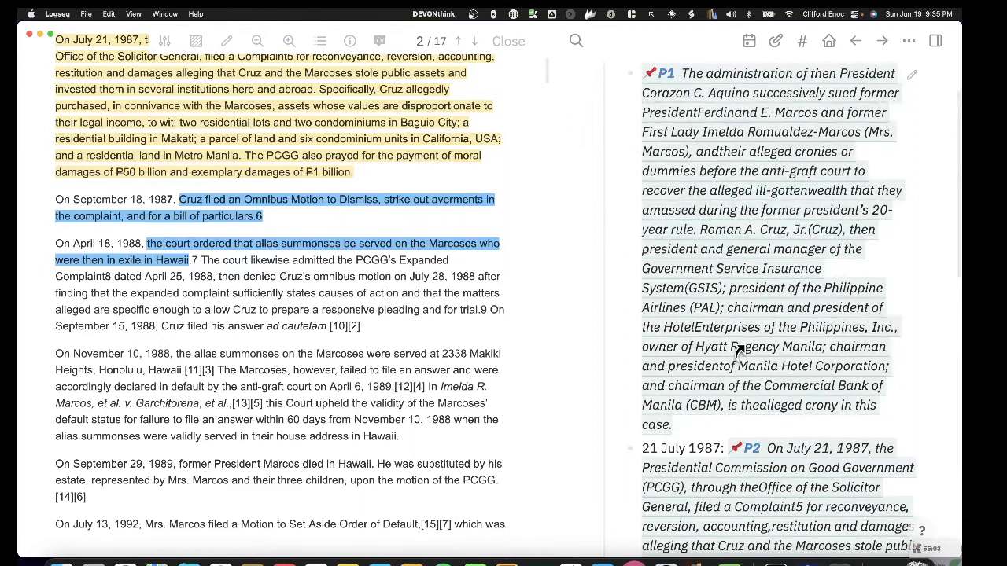
scroll(740, 351, "up", 2)
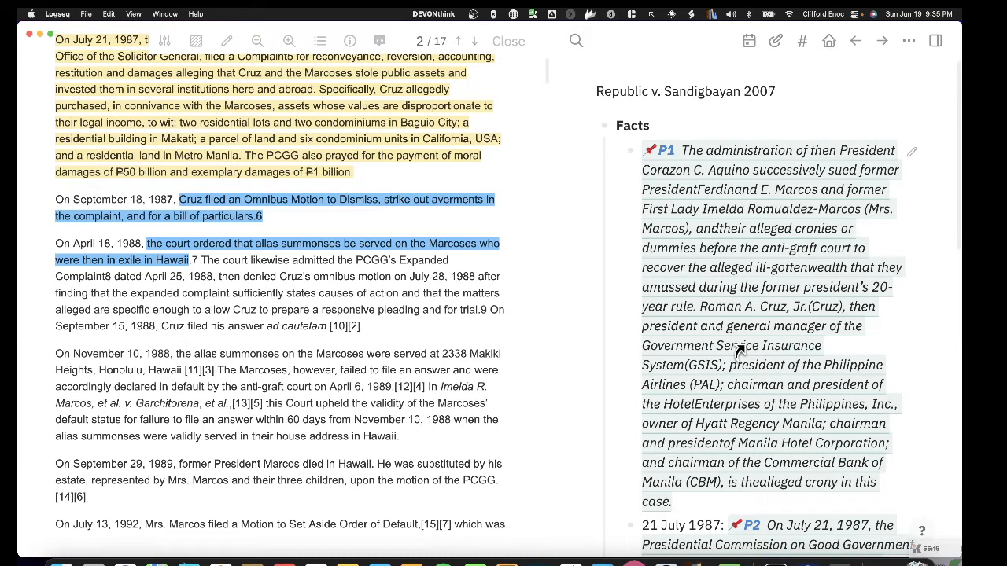
Step: Jump from the first fact's P1 reference to its source in the PDF and review the surrounding highlighted passages
left_click(775, 242)
scroll(352, 264, "down", 6)
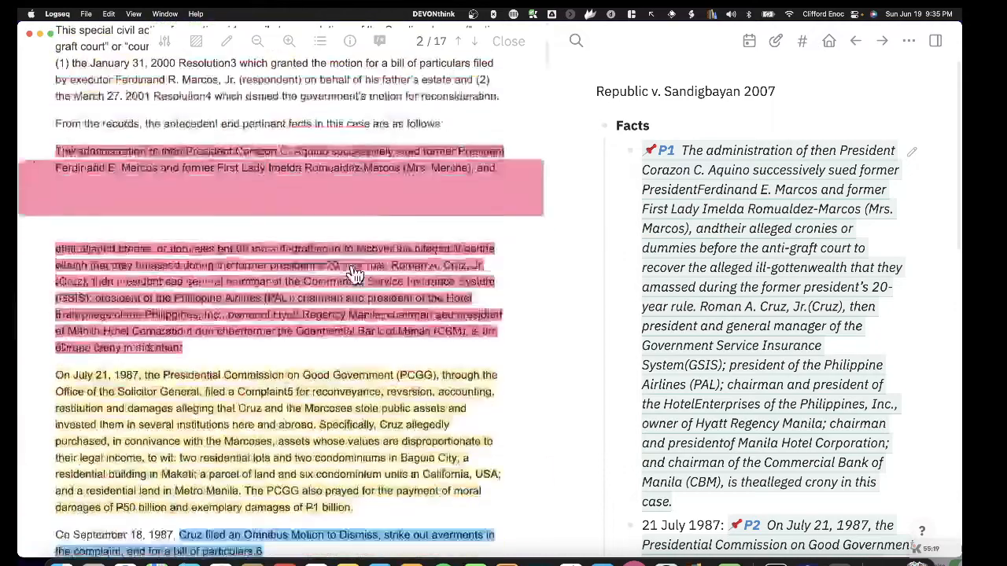
scroll(352, 266, "down", 2)
scroll(352, 265, "up", 2)
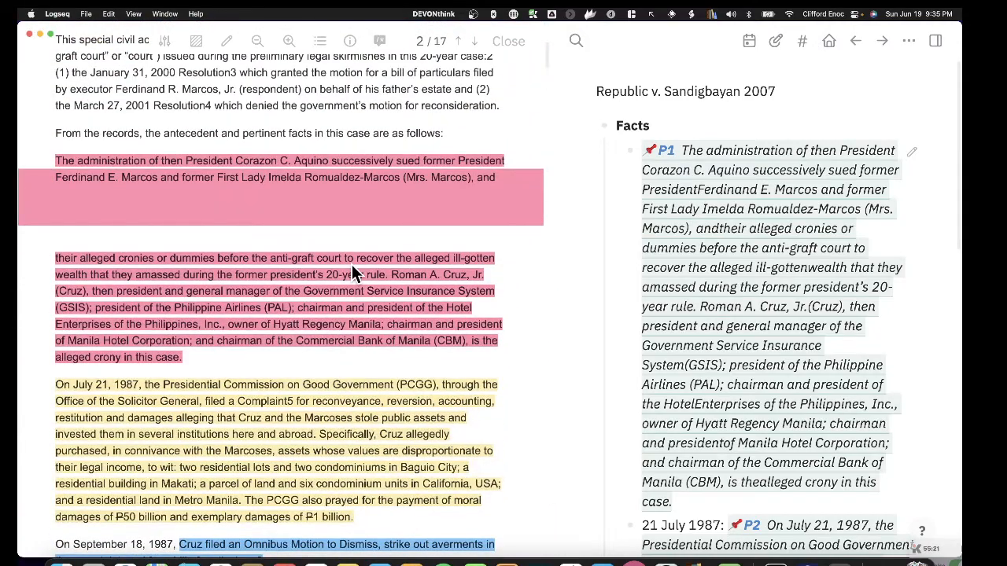
scroll(351, 264, "up", 5)
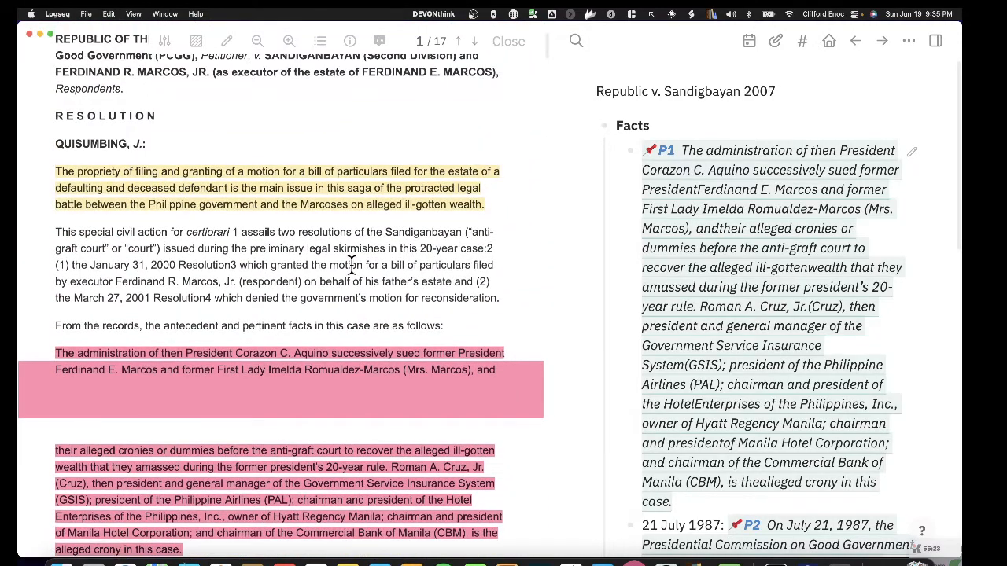
scroll(352, 265, "down", 6)
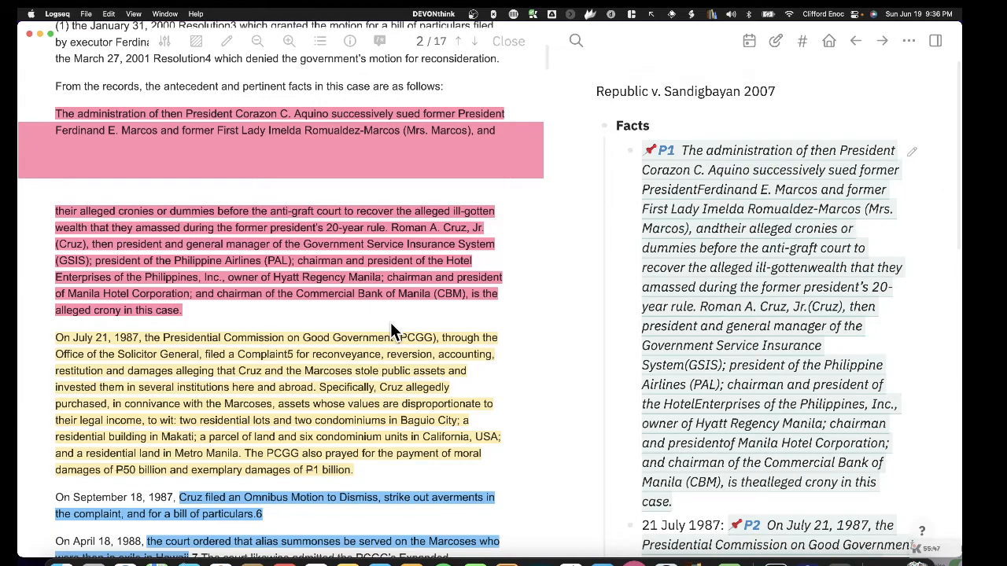
scroll(391, 324, "down", 5)
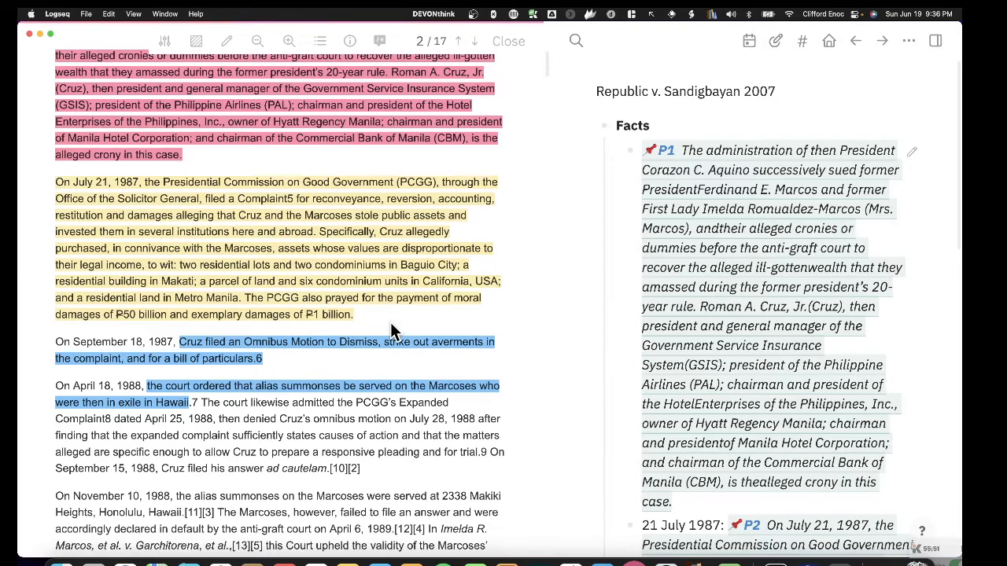
Step: Review the dated facts alongside the PDF and read the decision's paragraphs from November 10, 1988 through September 6, 1995
scroll(757, 406, "down", 2)
scroll(759, 406, "down", 5)
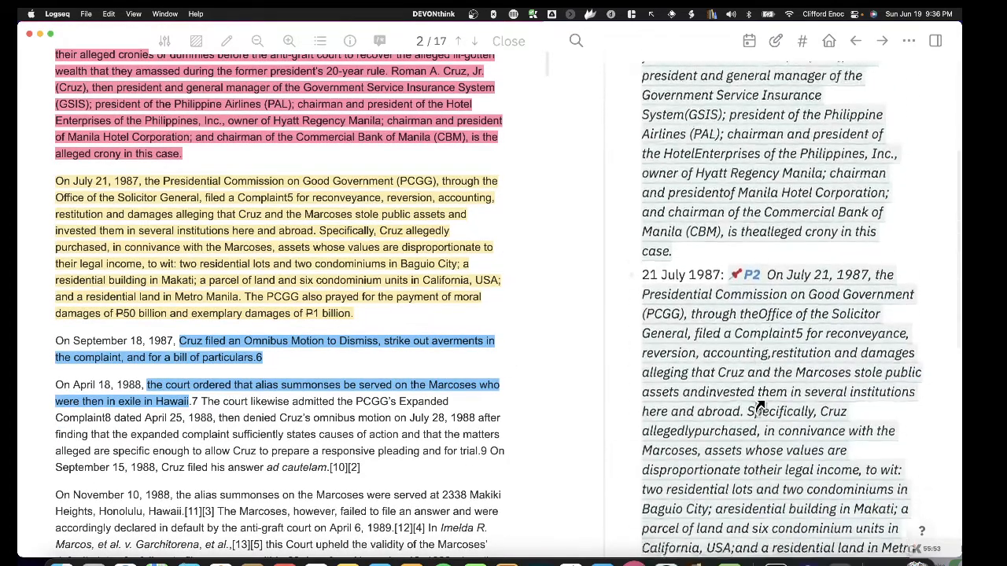
scroll(405, 270, "down", 1)
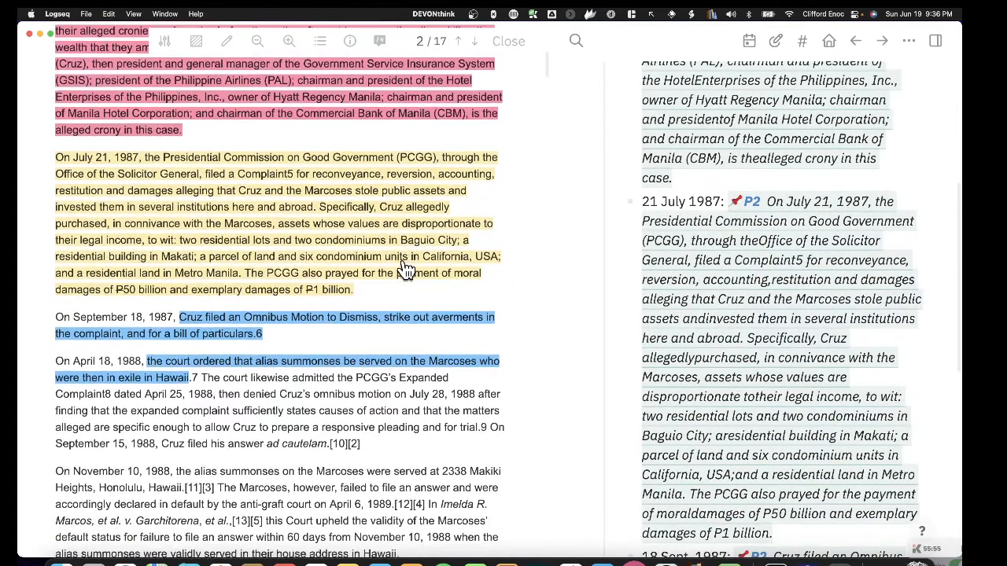
scroll(405, 270, "down", 1)
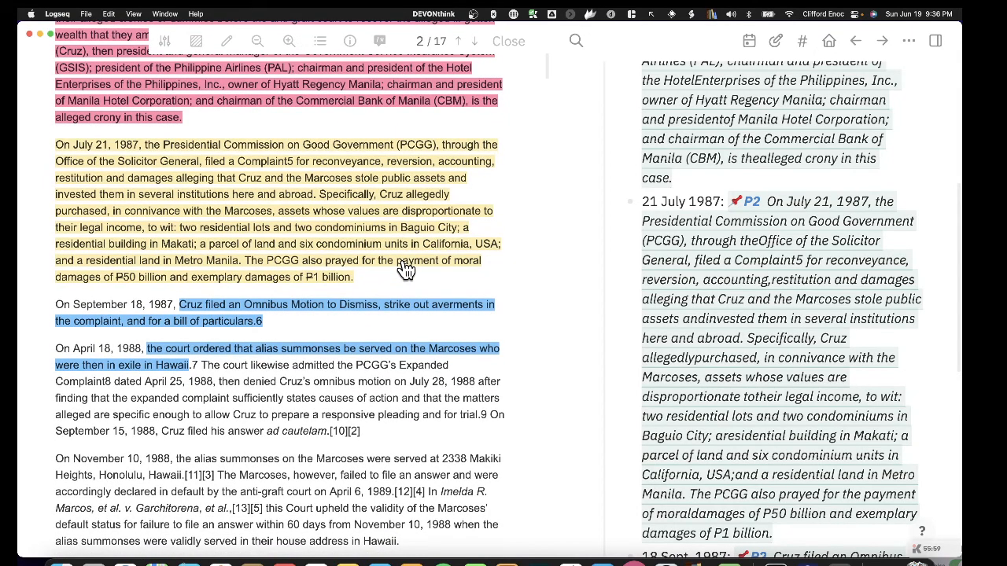
scroll(405, 269, "down", 1)
scroll(403, 266, "down", 5)
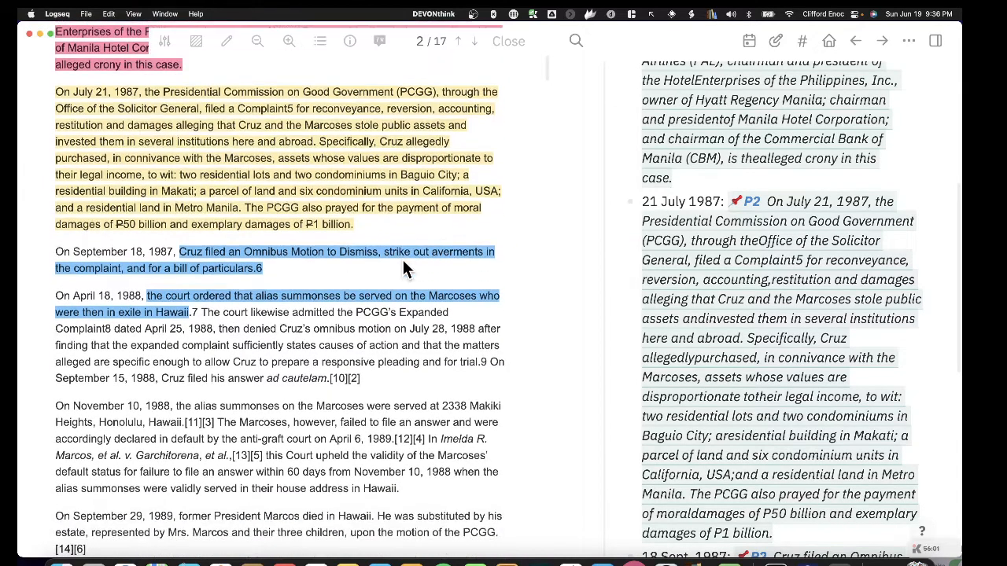
scroll(402, 262, "down", 10)
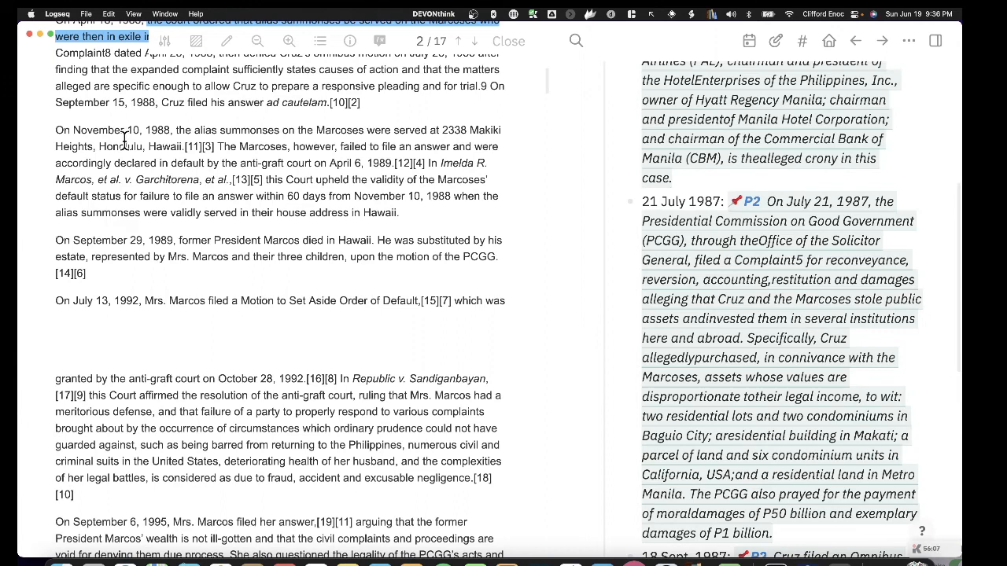
scroll(220, 238, "down", 1)
scroll(644, 394, "down", 8)
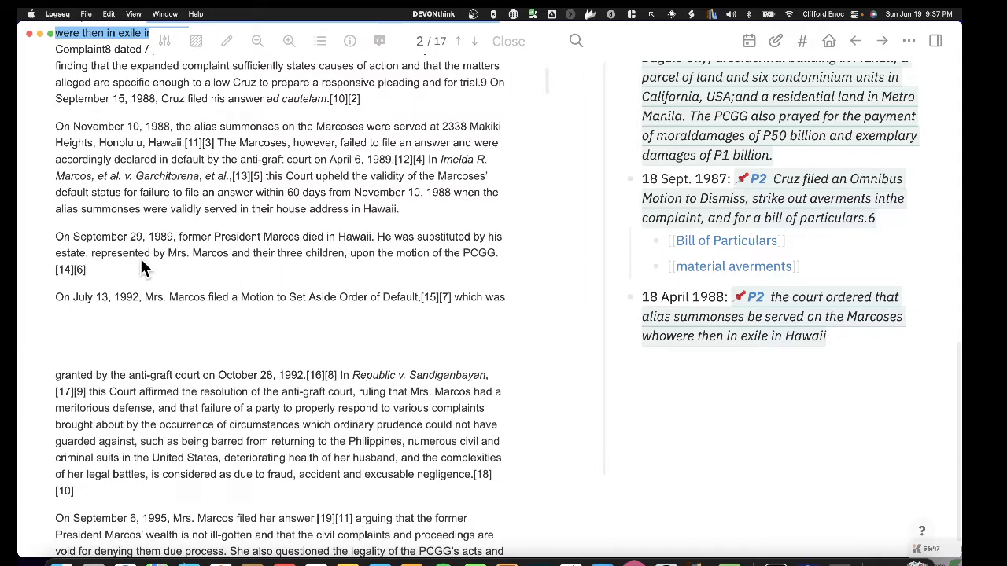
scroll(219, 326, "down", 1)
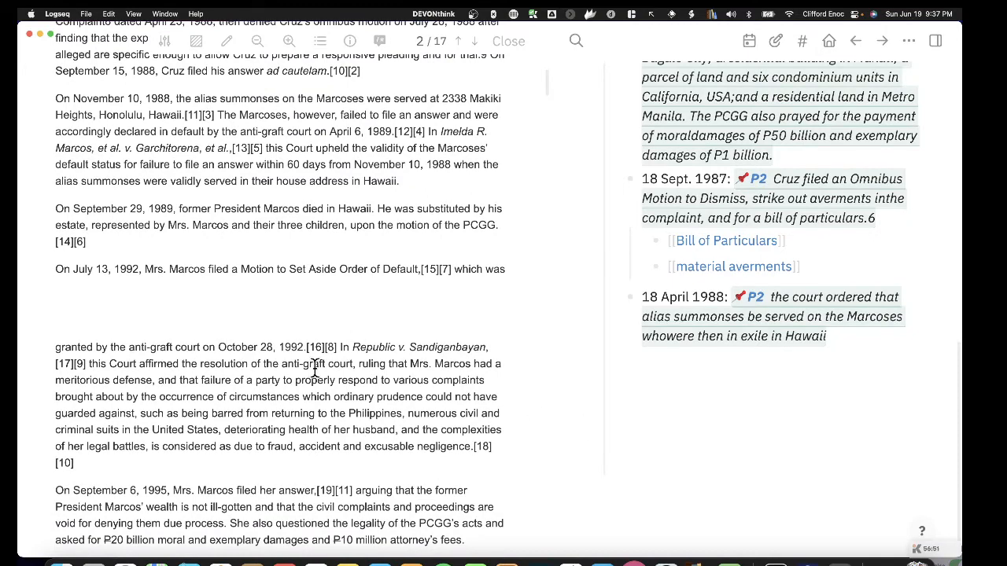
scroll(314, 370, "down", 4)
scroll(315, 376, "up", 8)
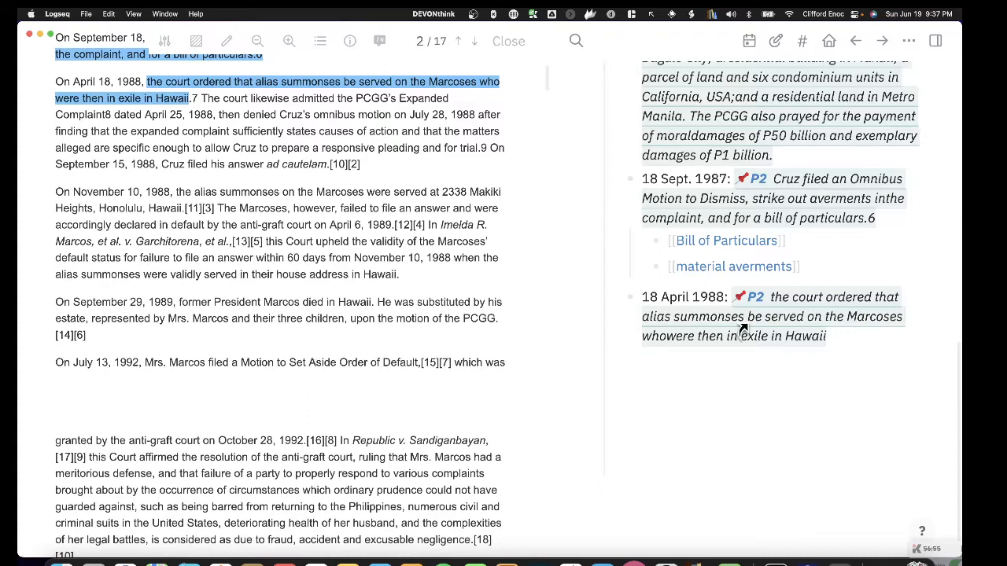
Step: Return to the beginning of the Republic v. Sandigbayan 2007 notes and open the Facts heading for editing
scroll(737, 209, "up", 10)
scroll(736, 220, "up", 7)
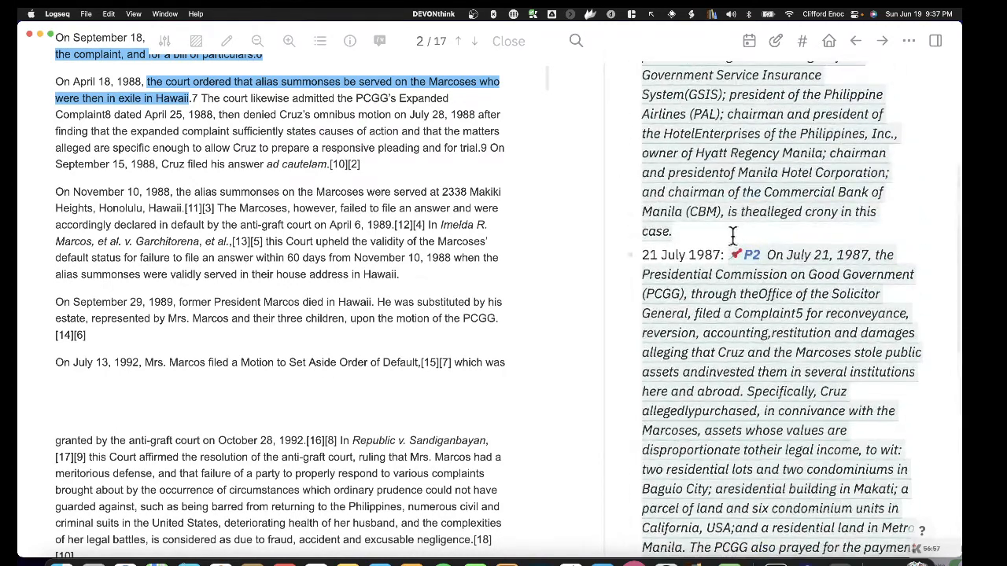
scroll(722, 294, "up", 2)
scroll(722, 297, "up", 8)
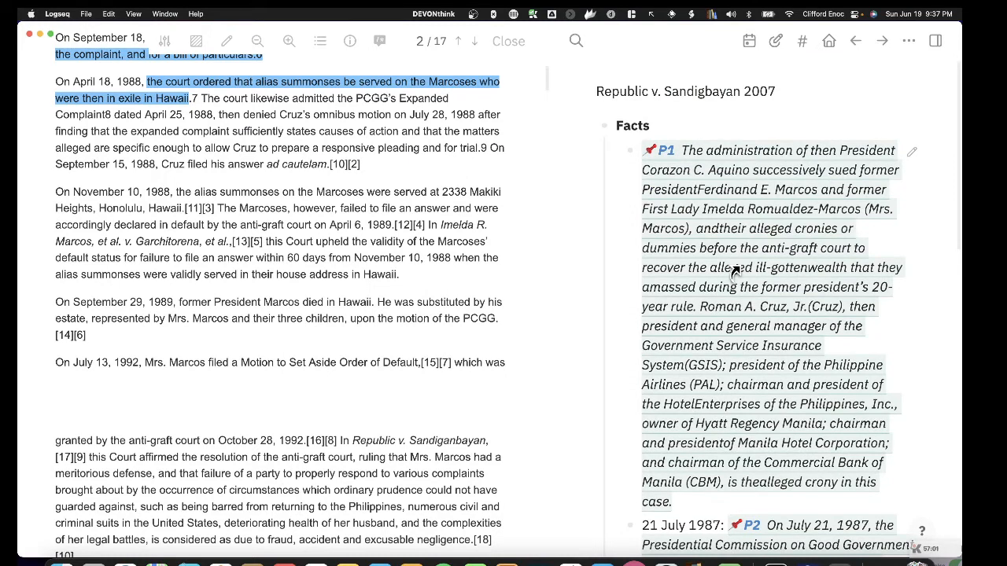
left_click(667, 128)
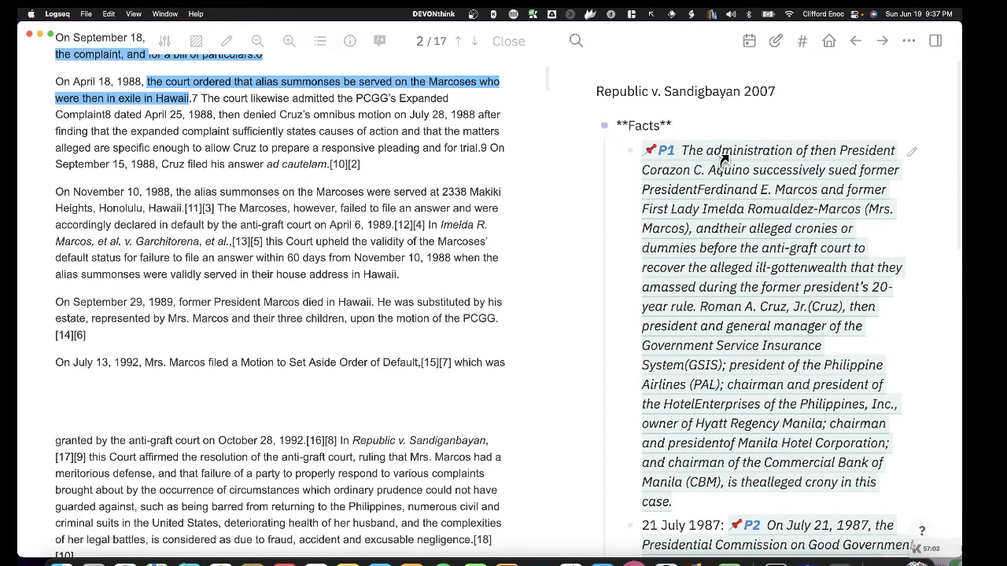
Step: Add a new block reading "Cruz" directly after the 21 July 1987 entry under Facts
key("Return")
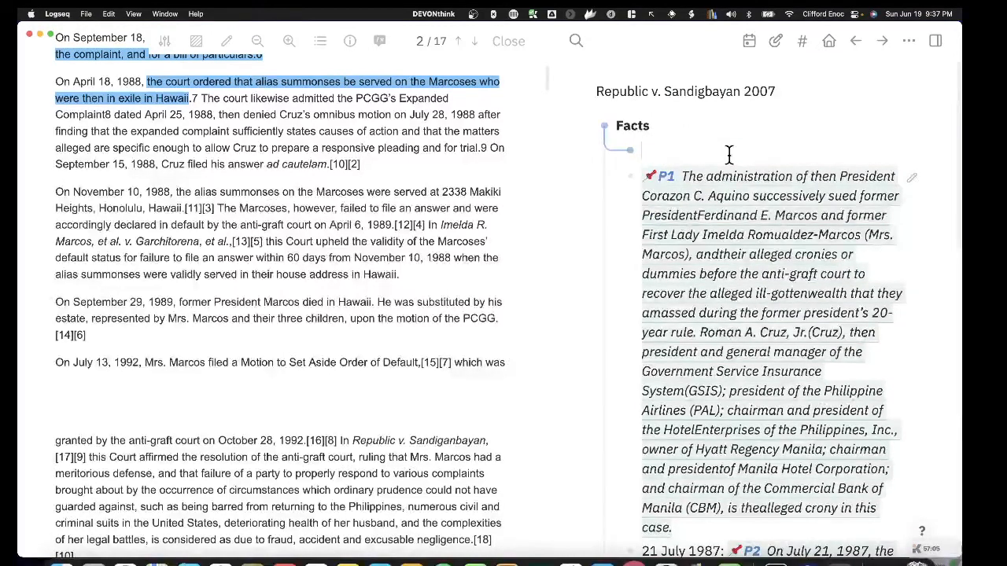
key("BackSpace")
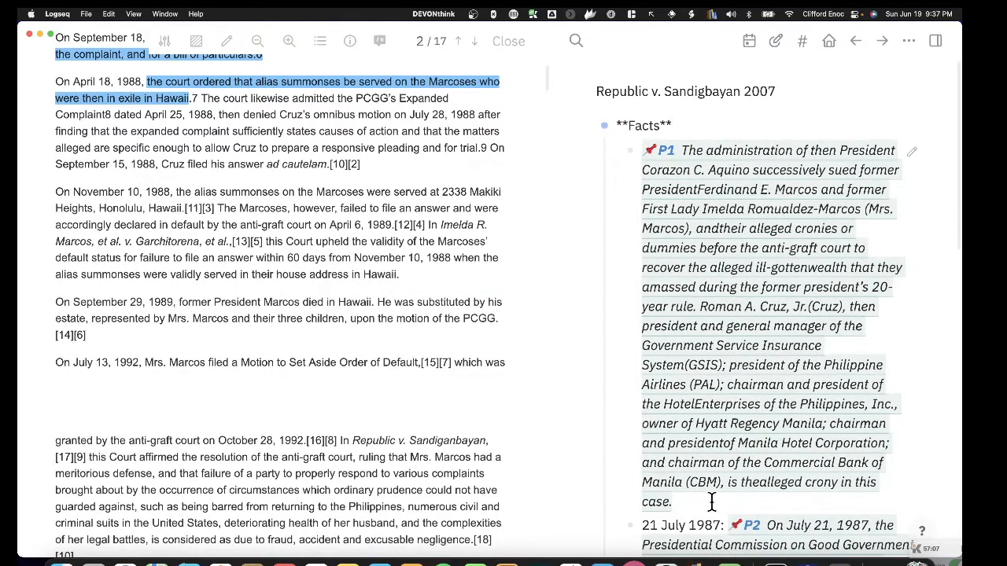
left_click(708, 496)
scroll(711, 498, "down", 5)
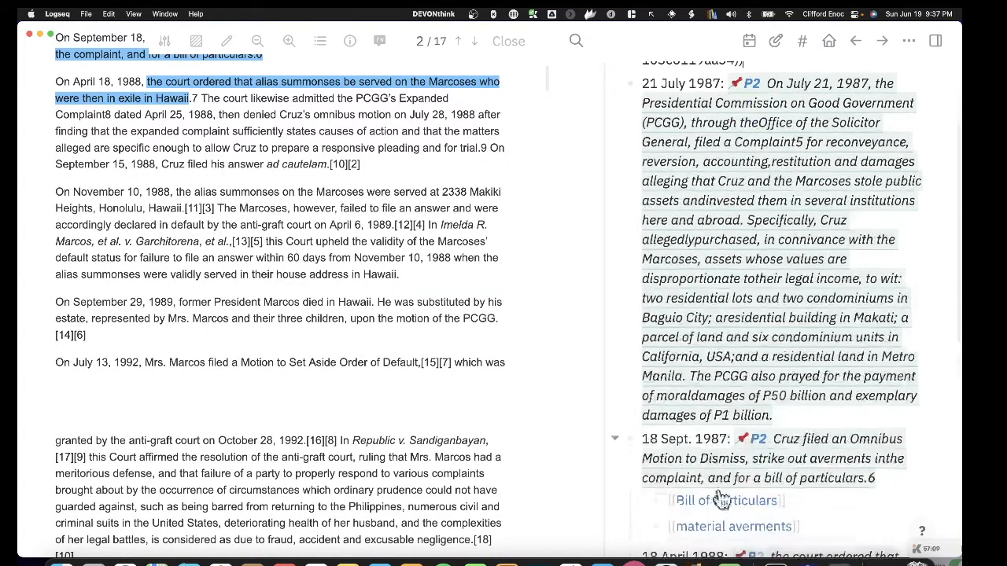
left_click(808, 415)
key("Return")
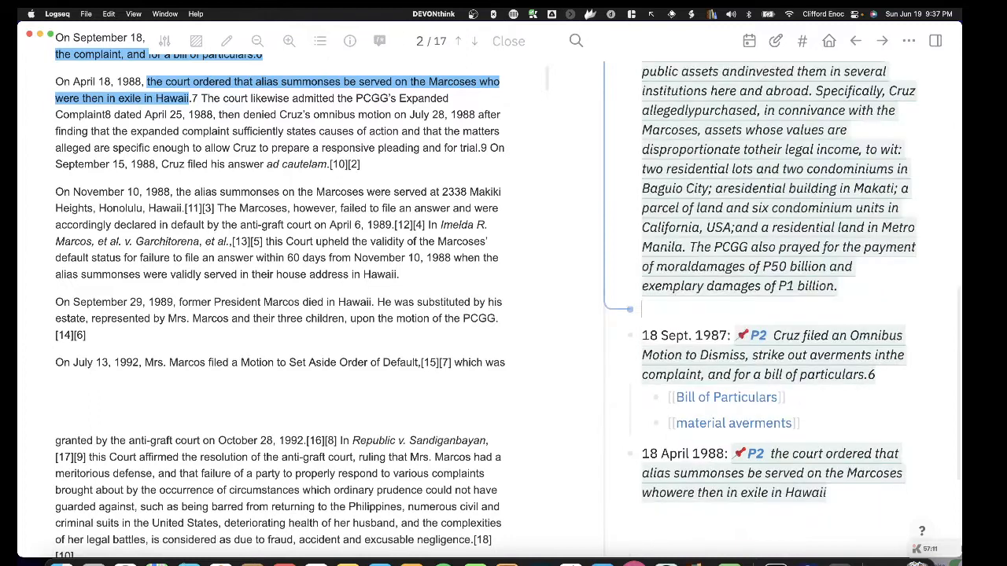
type("Cruz")
Step: Complete the new note so that it reads "Cruz - allege crony in this case."
scroll(384, 200, "up", 3)
scroll(383, 201, "up", 7)
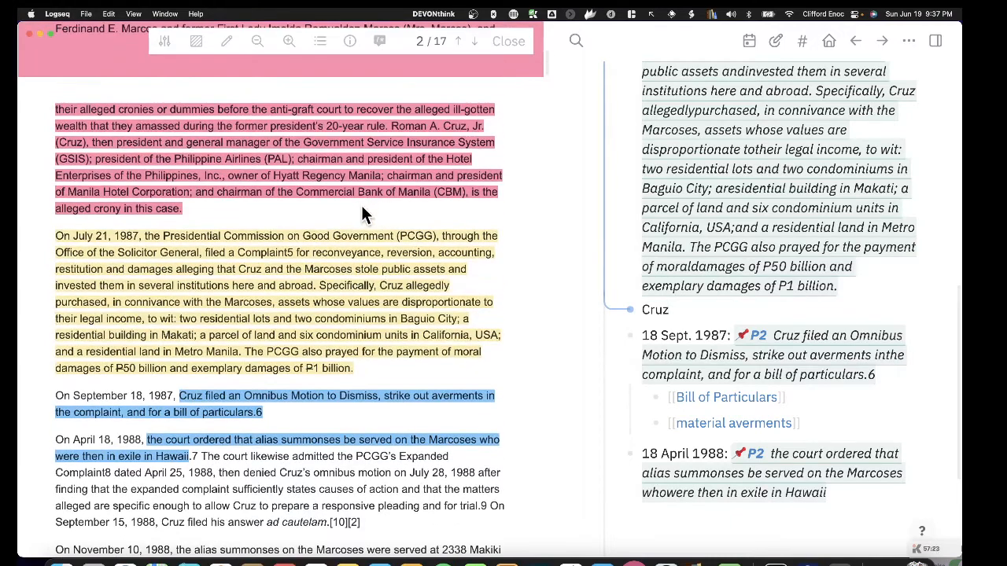
scroll(365, 214, "up", 2)
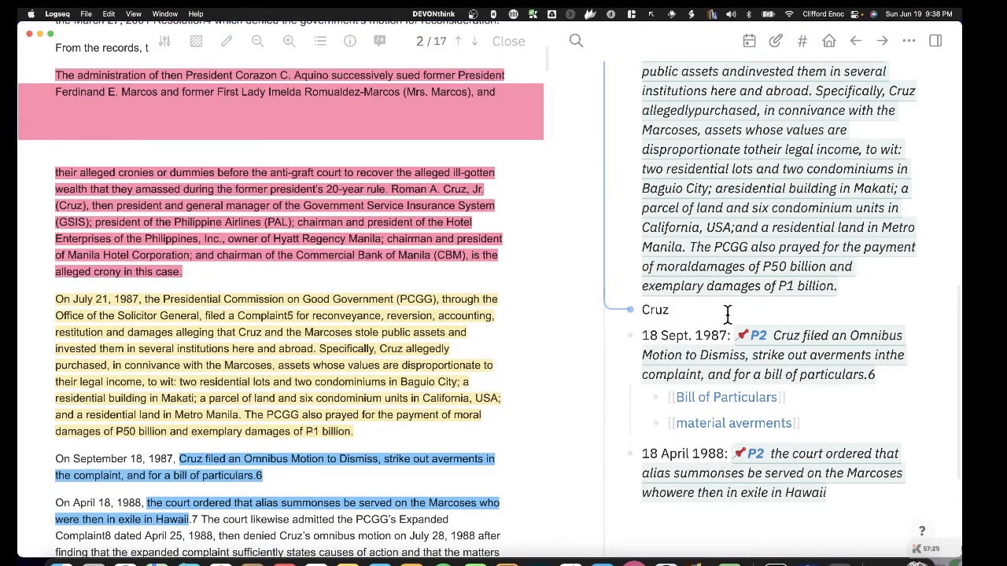
type("- allege")
key("BackSpace")
key("BackSpace")
key("BackSpace")
key("BackSpace")
type("ege crony")
key("BackSpace")
key("BackSpace")
key("BackSpace")
type("rony in this case.")
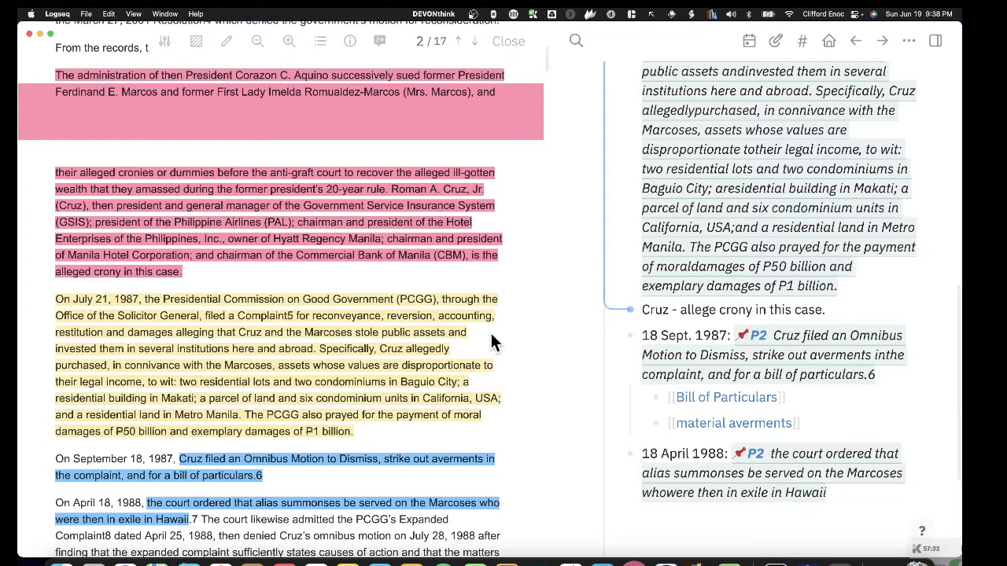
Step: Nest the 18 Sept. 1987 entry under the Cruz note and give that note a purple background
scroll(491, 342, "up", 2)
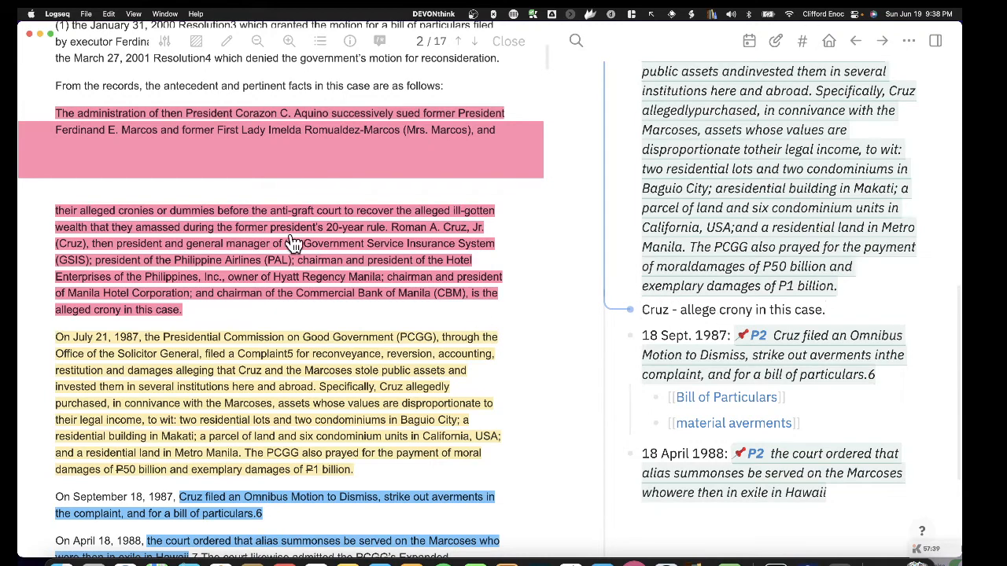
scroll(144, 226, "up", 4)
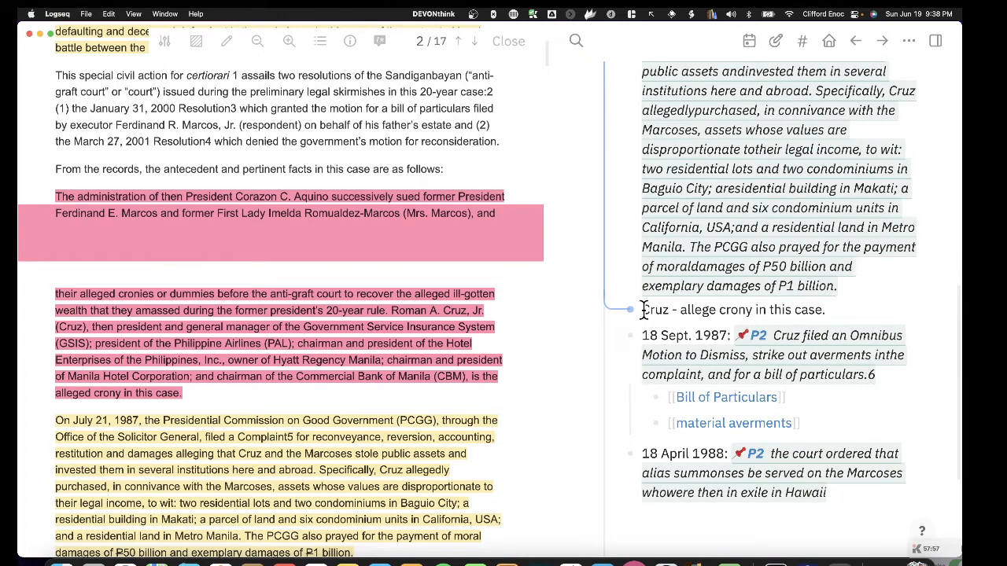
left_click_drag(643, 310, 669, 310)
left_click(840, 311)
left_click(641, 335)
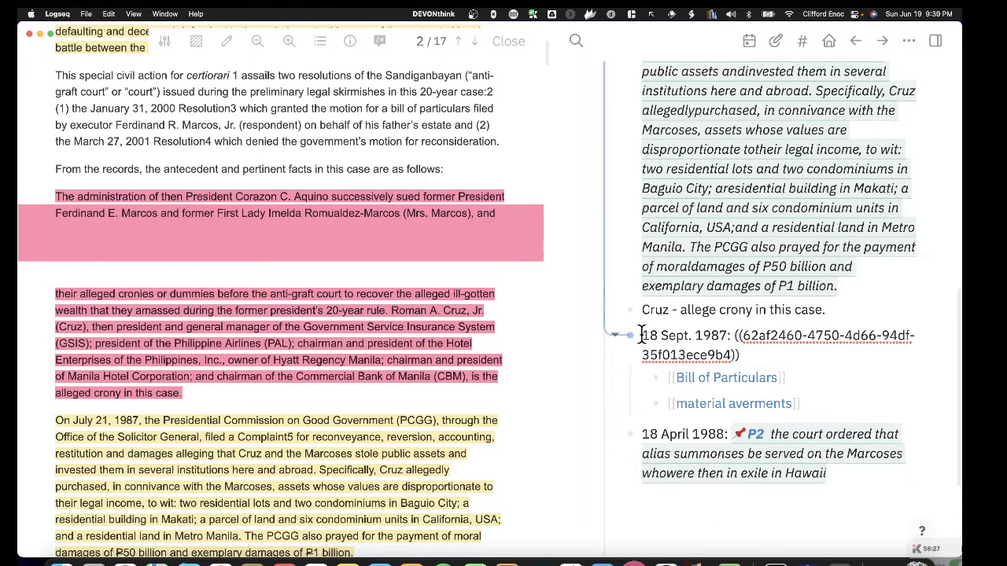
key("Tab")
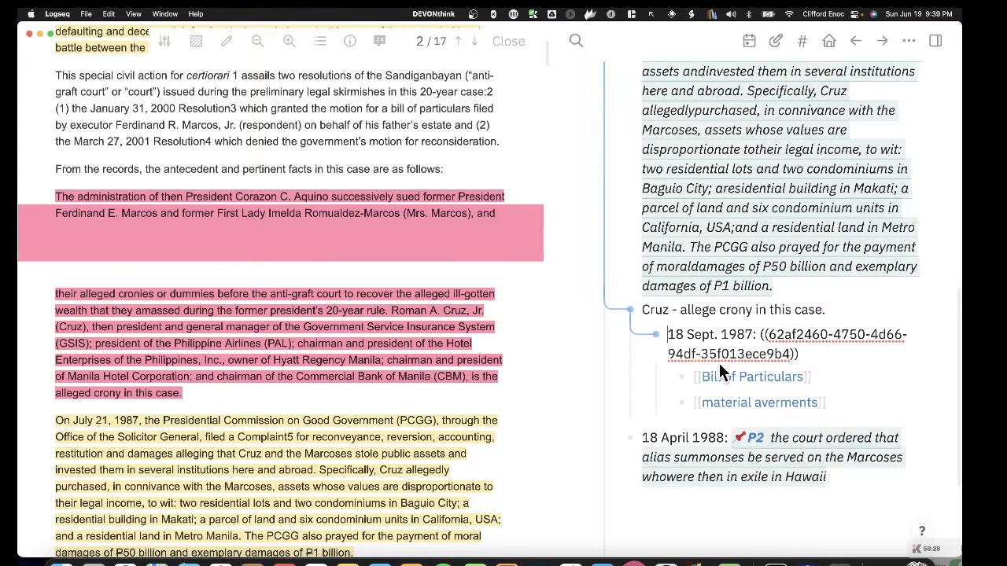
right_click(631, 314)
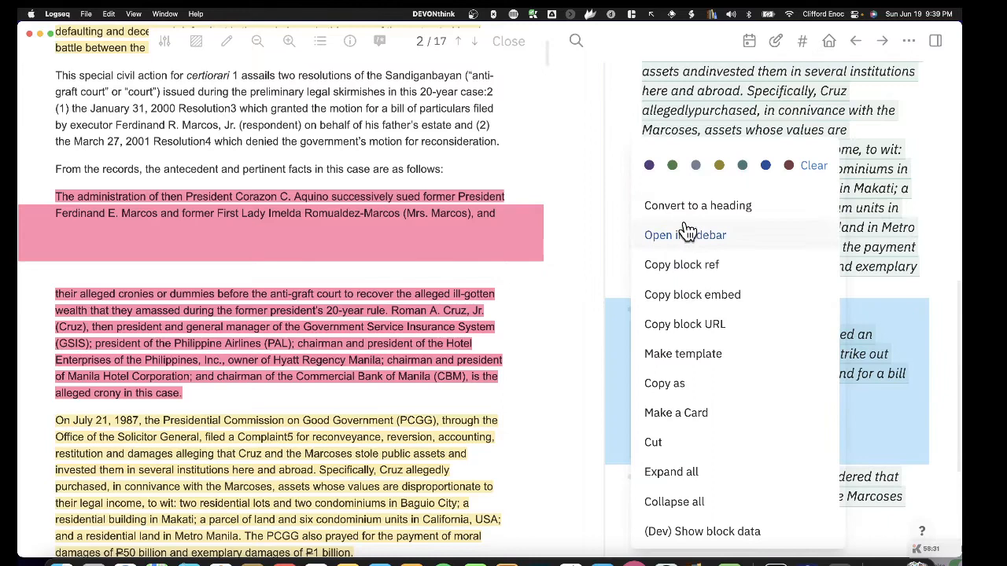
left_click(649, 165)
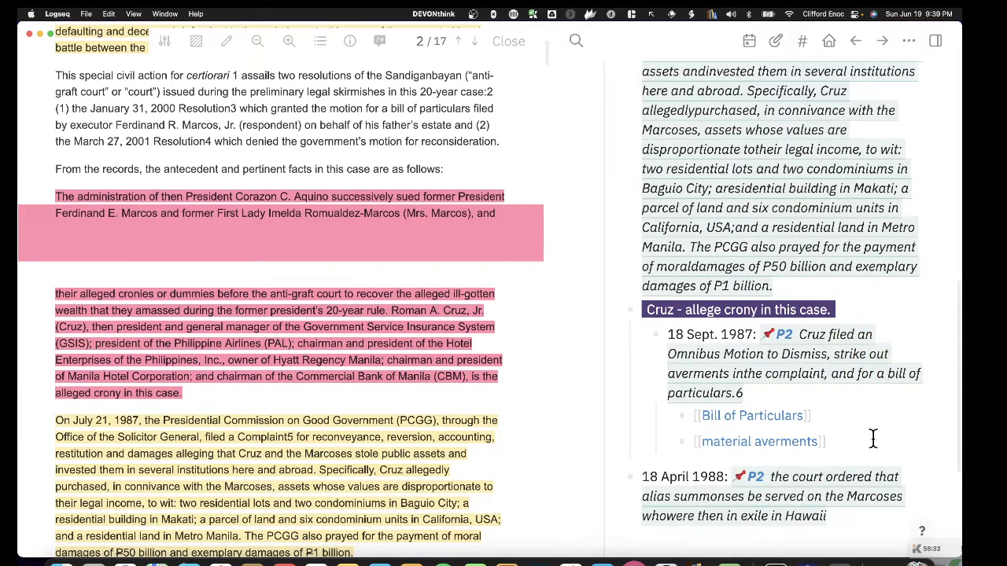
Step: Nest the 18 April 1988 entry under the Cruz note as well
scroll(872, 440, "down", 2)
left_click(644, 397)
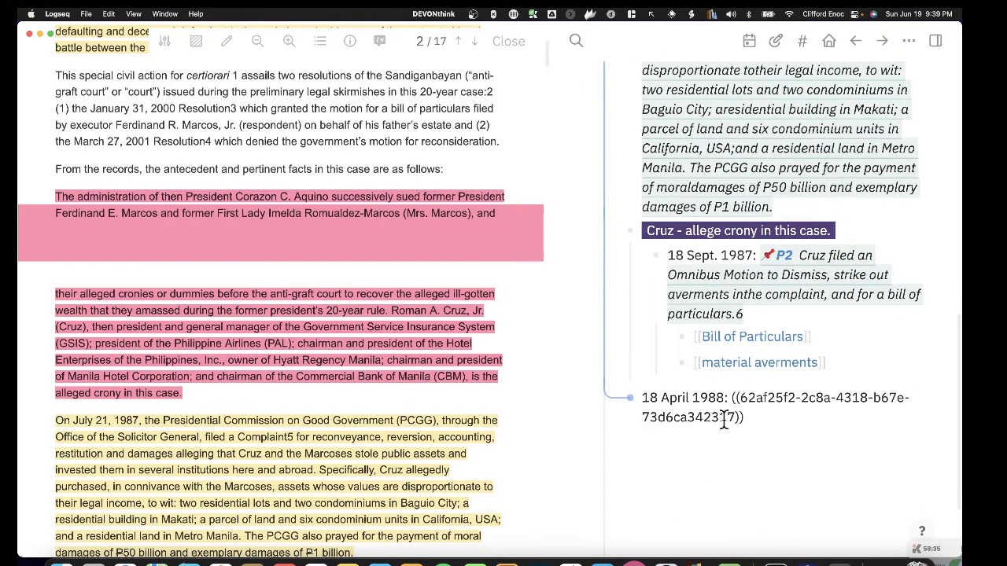
key("Tab")
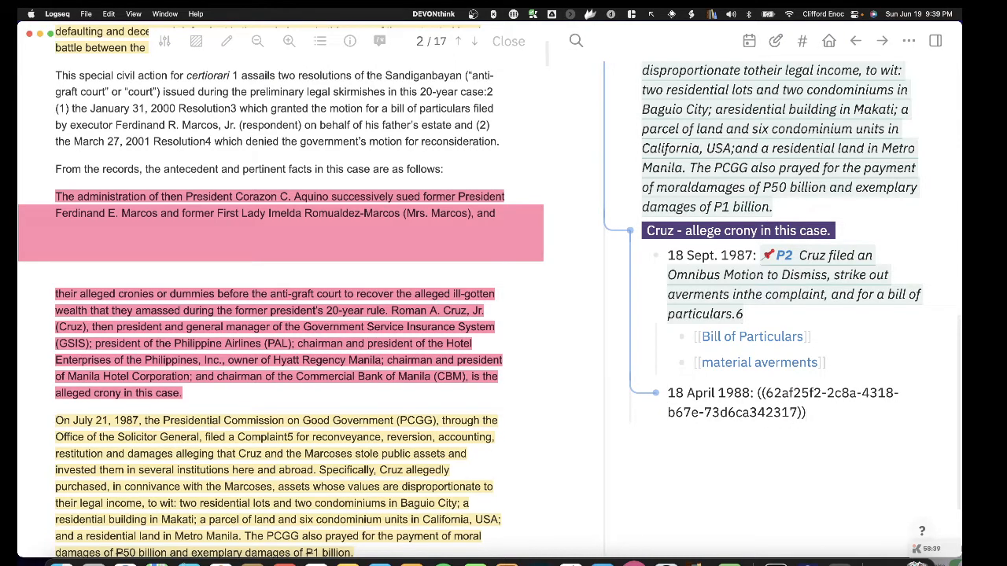
Step: Highlight "denied Cruz's omnibus motion" in yellow in the PDF and copy the highlight's reference
key("Return")
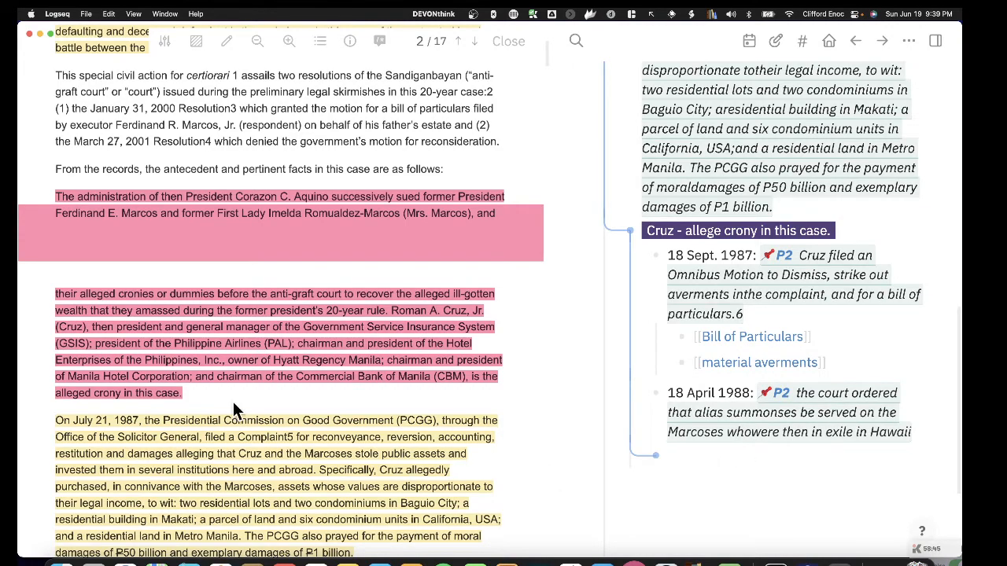
scroll(233, 401, "down", 5)
scroll(342, 340, "up", 3)
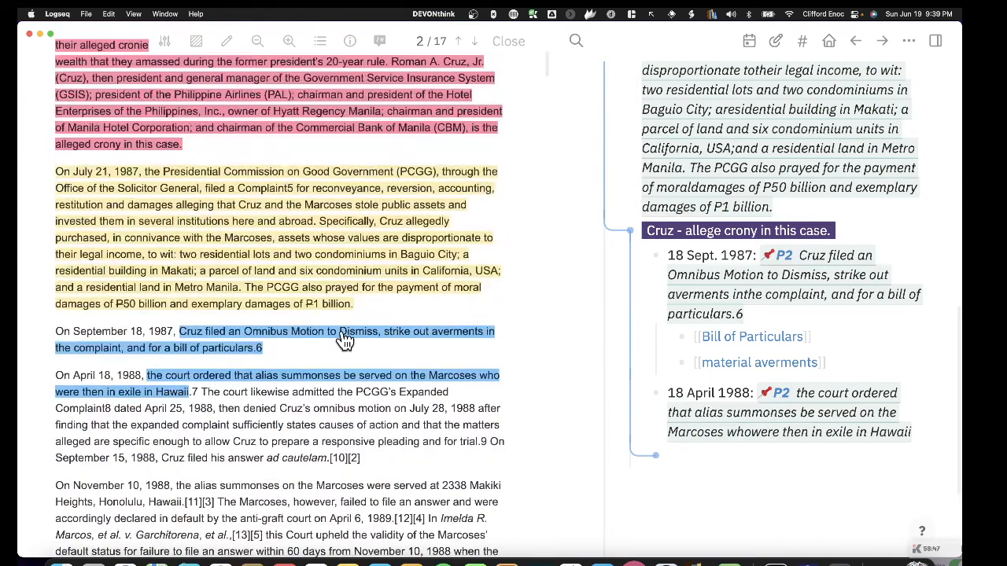
scroll(281, 360, "down", 1)
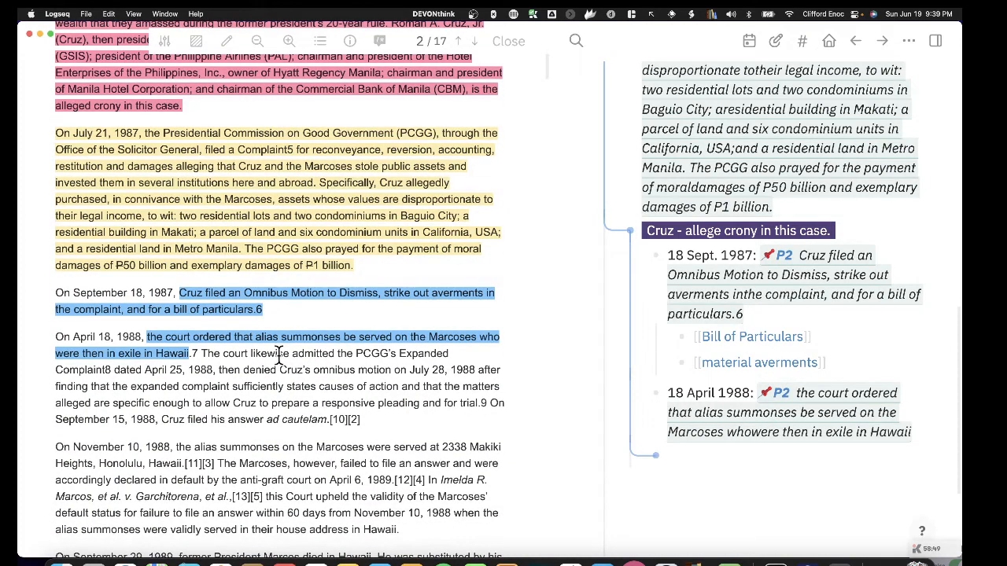
scroll(278, 354, "down", 4)
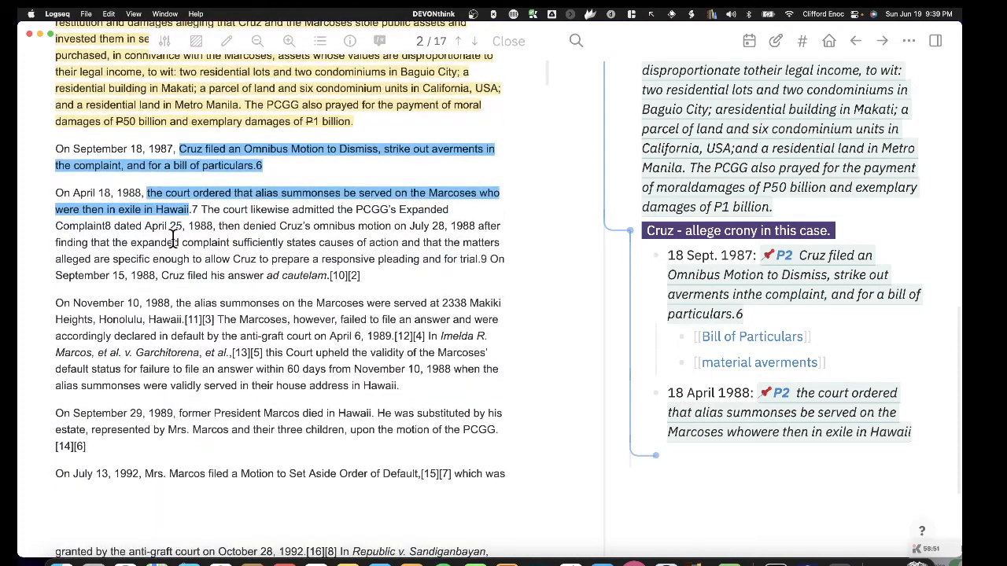
scroll(124, 318, "down", 1)
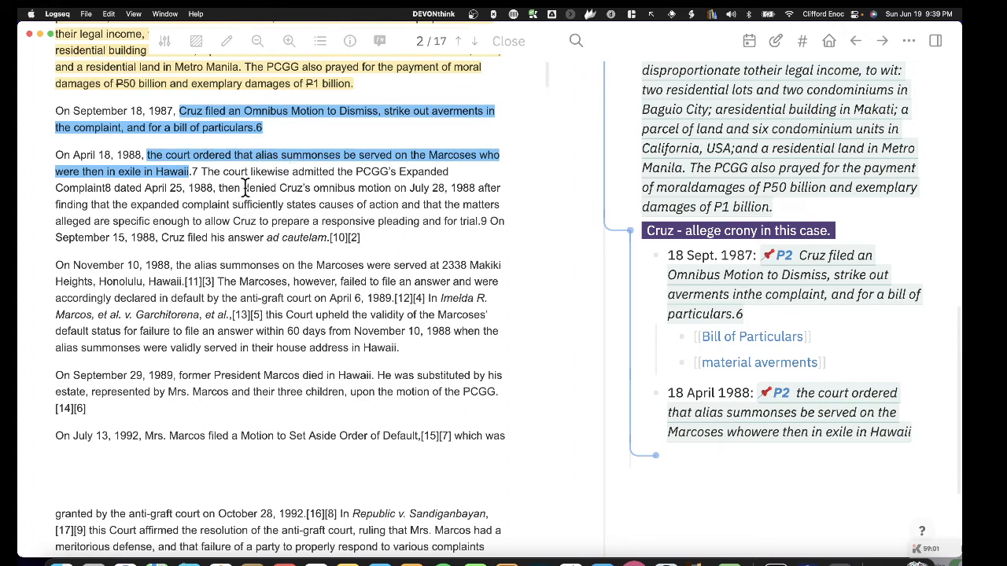
left_click_drag(246, 189, 392, 190)
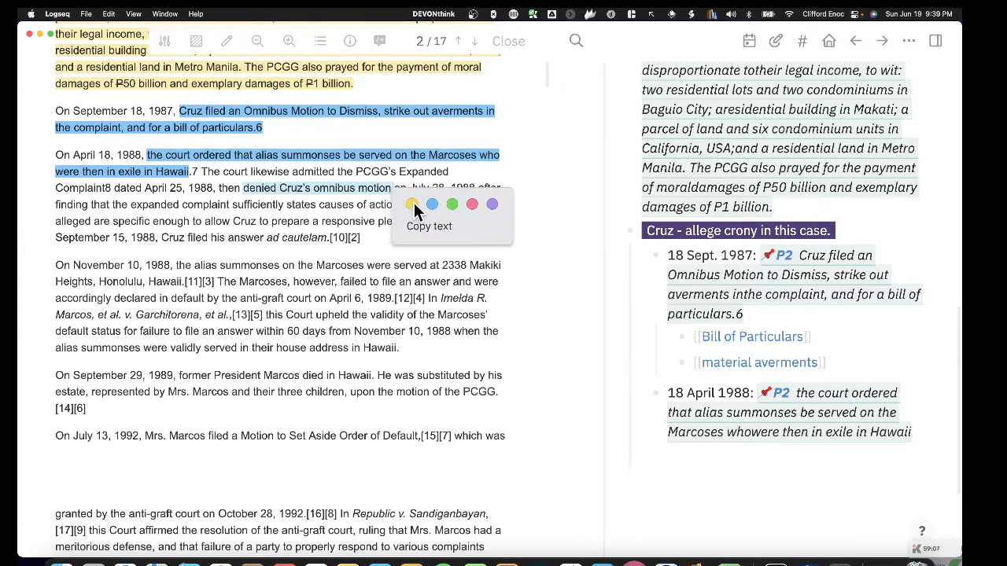
left_click(414, 203)
left_click(356, 194)
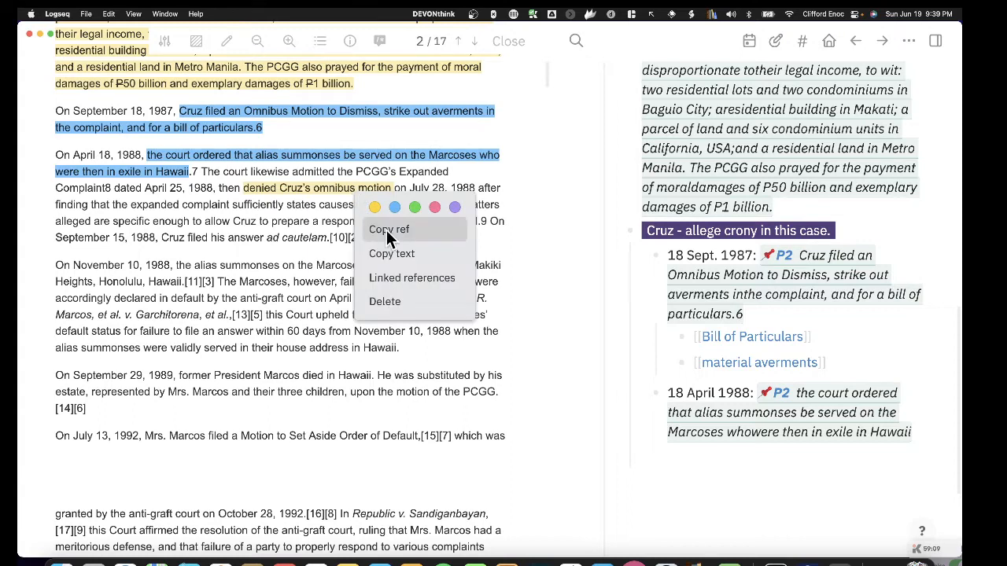
left_click(386, 230)
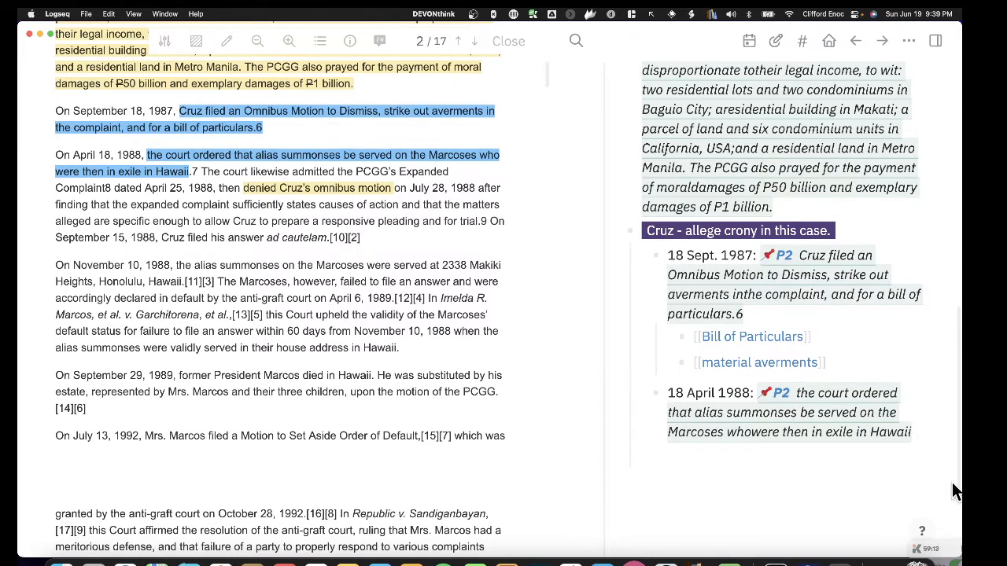
Step: Add an entry "28 July 1988:" after the 18 April 1988 entry and insert the copied highlight reference in it
left_click(930, 432)
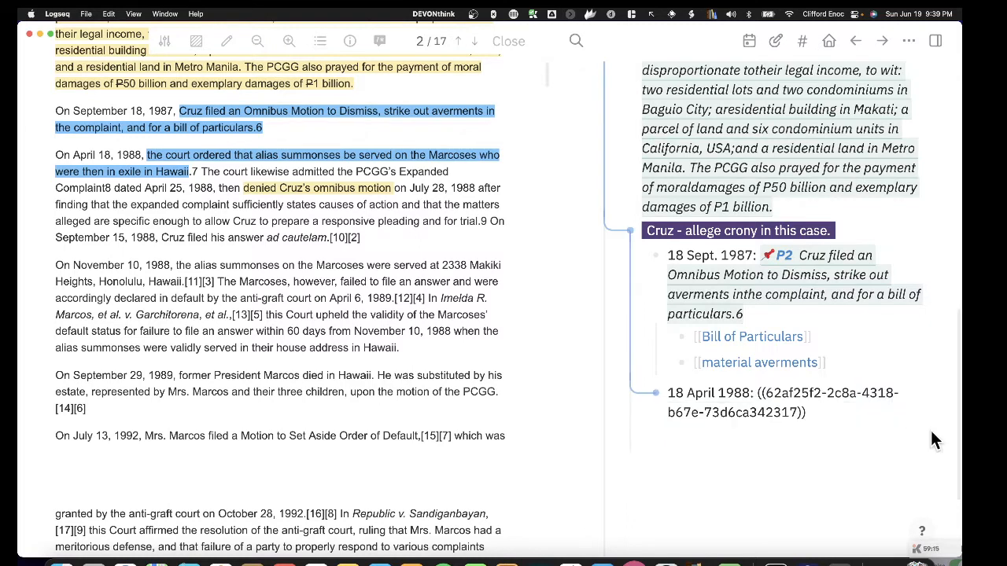
key("Return")
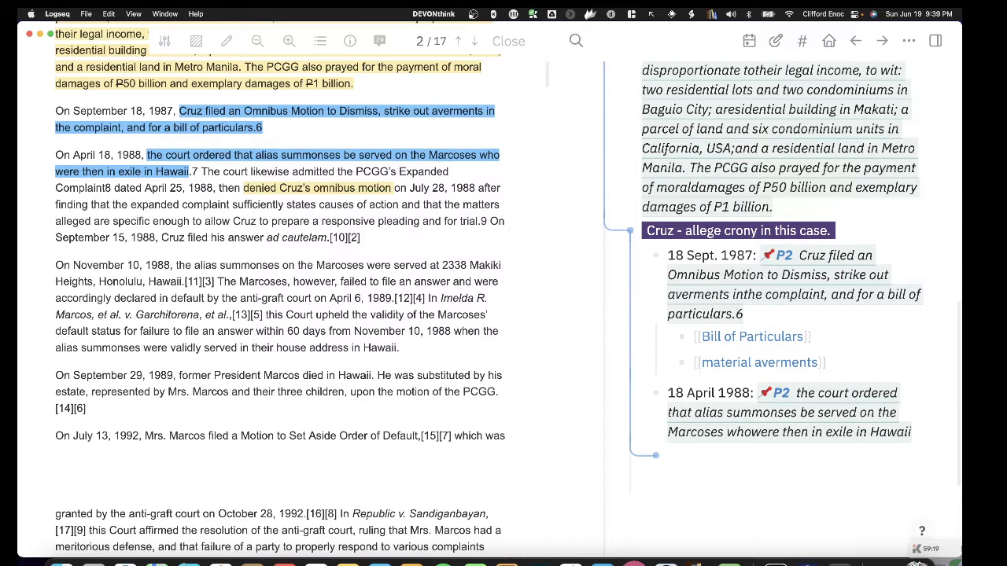
type("28 July 199")
key("BackSpace")
type("88:")
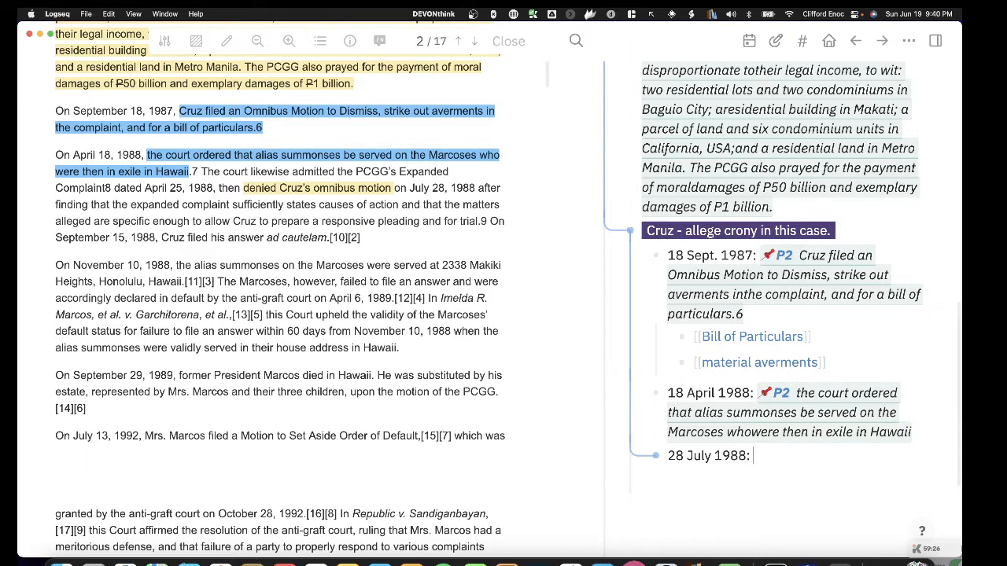
type("((62af271f-f82c-459f-a6cc-cfddcf4f6e62))")
scroll(877, 484, "down", 1)
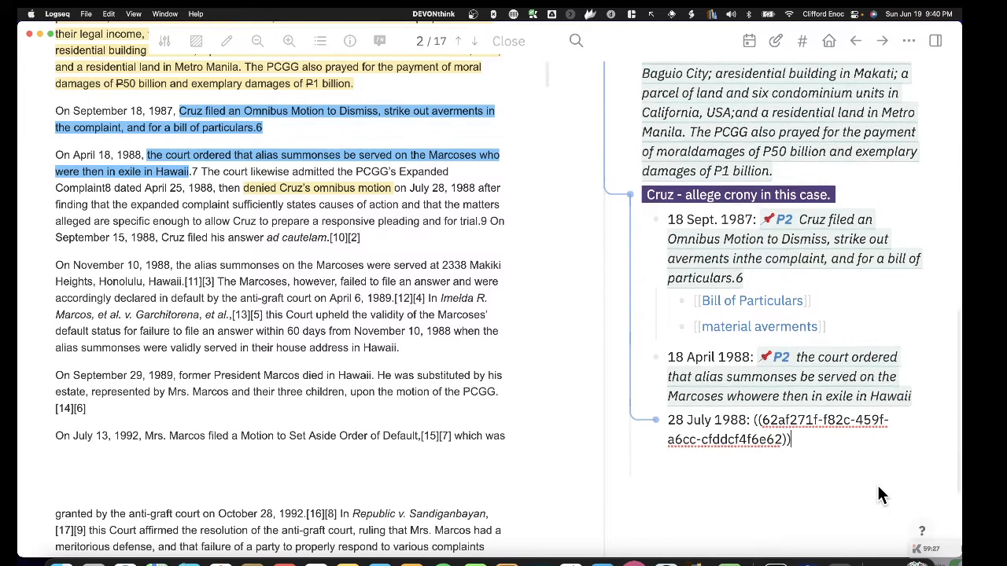
left_click(823, 454)
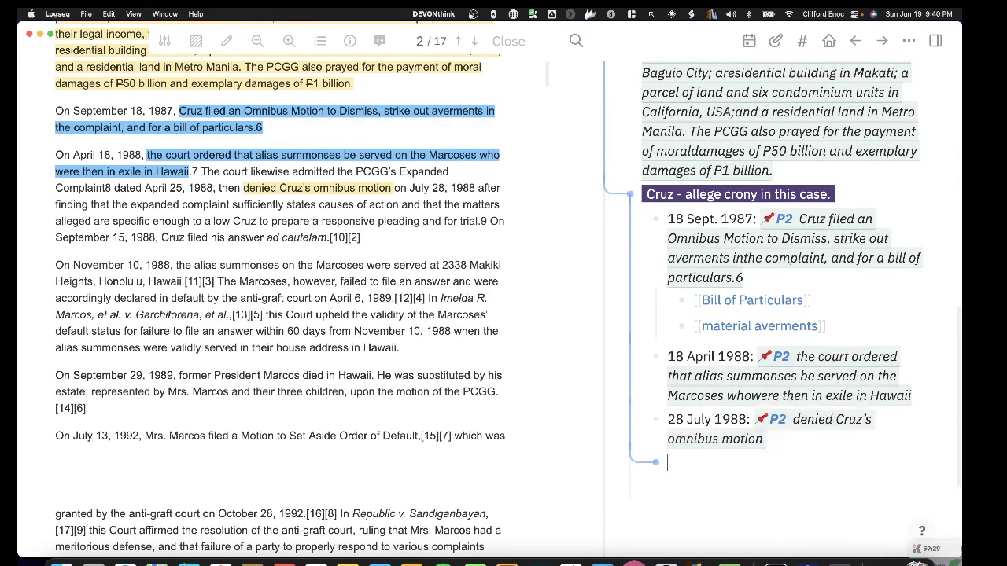
Step: Append "after finding that the complaint sufficient states causes of action" to the 28 July 1988 entry, with "causes of action" in bold
scroll(771, 514, "down", 2)
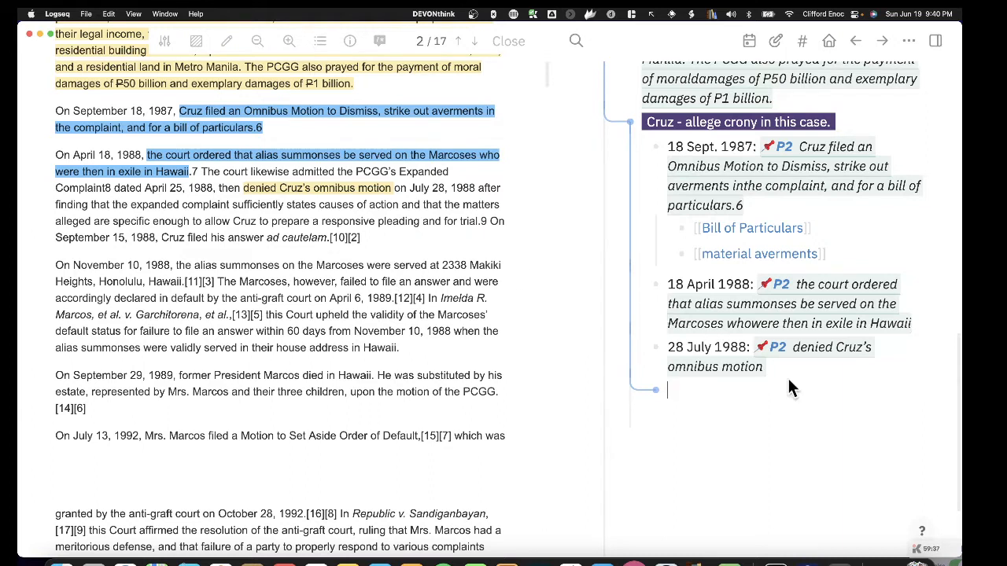
key("BackSpace")
type("af")
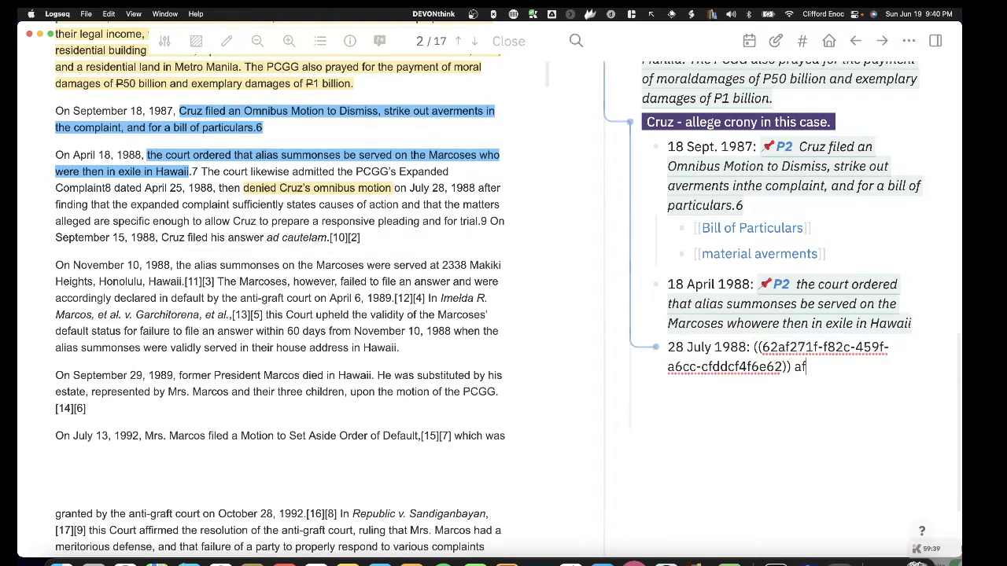
type("ter finding that the complaint")
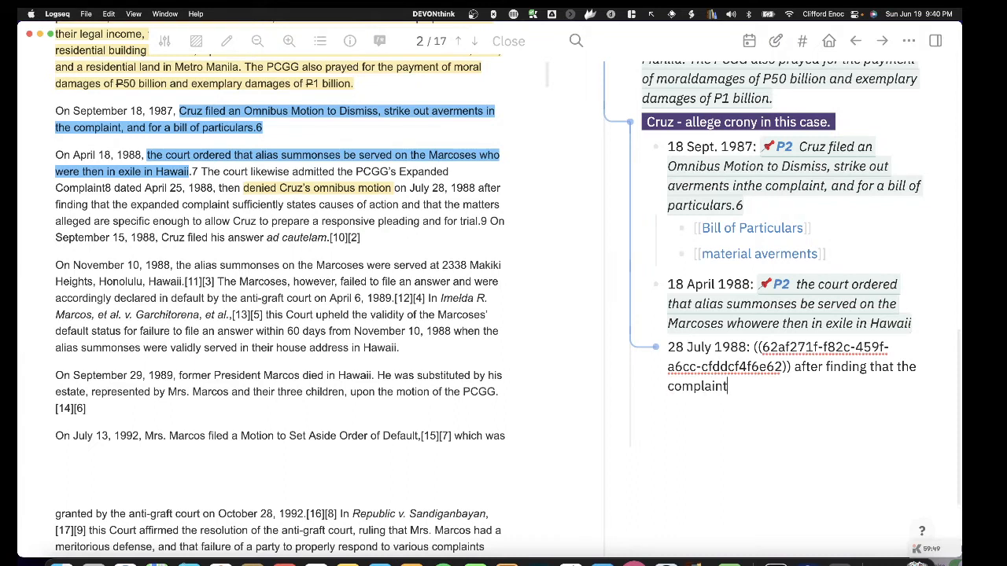
type("stat")
key("BackSpace")
key("BackSpace")
key("BackSpace")
key("BackSpace")
type("sufficient states")
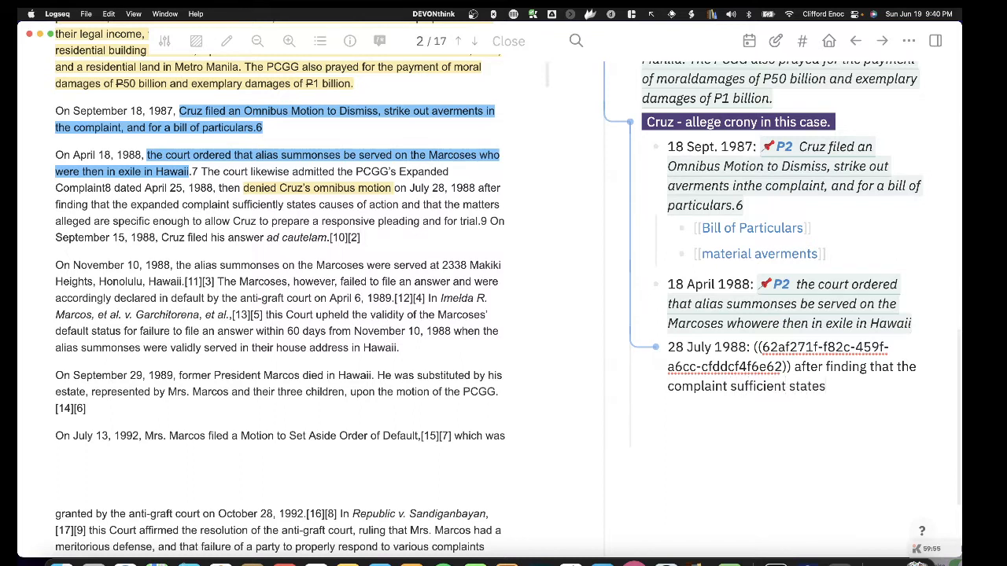
type(" causes of action")
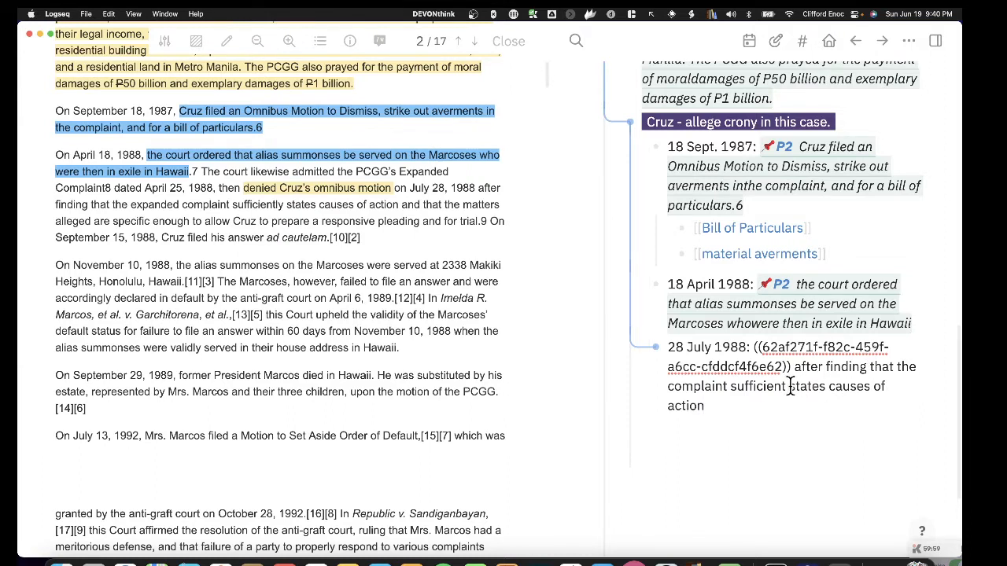
left_click_drag(829, 386, 824, 405)
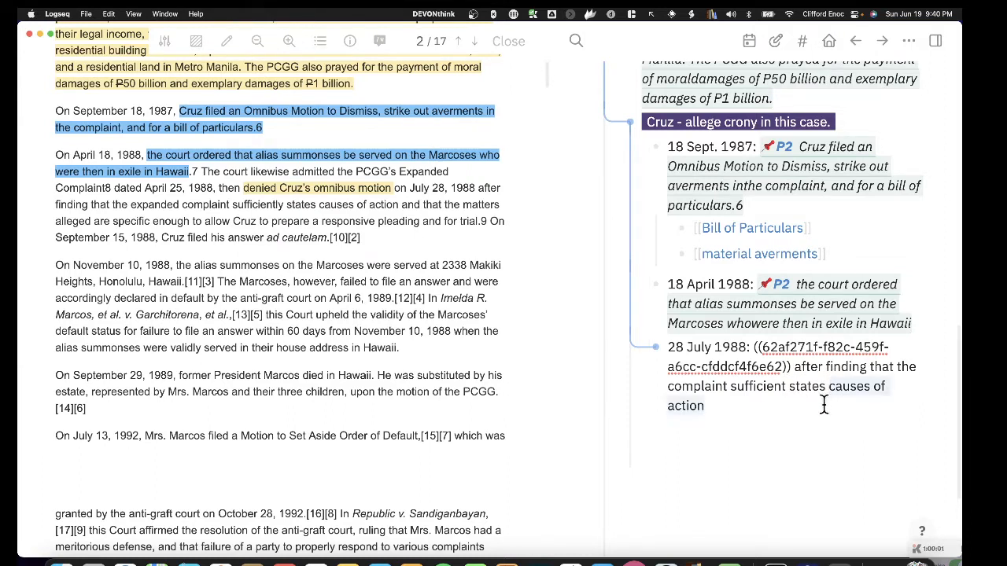
key("super+b")
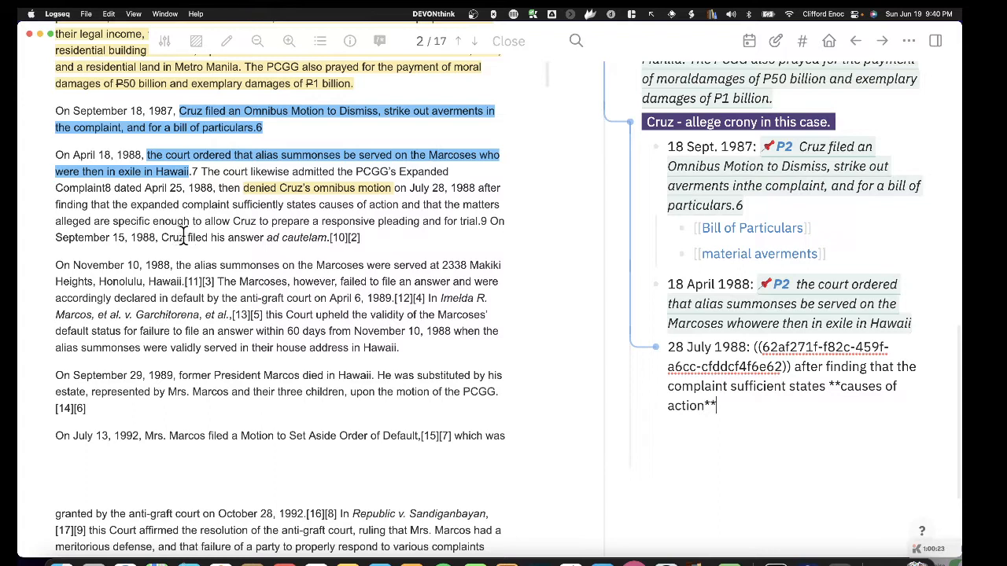
Step: Highlight "Cruz filed his answer ad cautelam" in green in the PDF and reference it in a new "15 Sept. 1988:" entry
left_click_drag(160, 237, 324, 237)
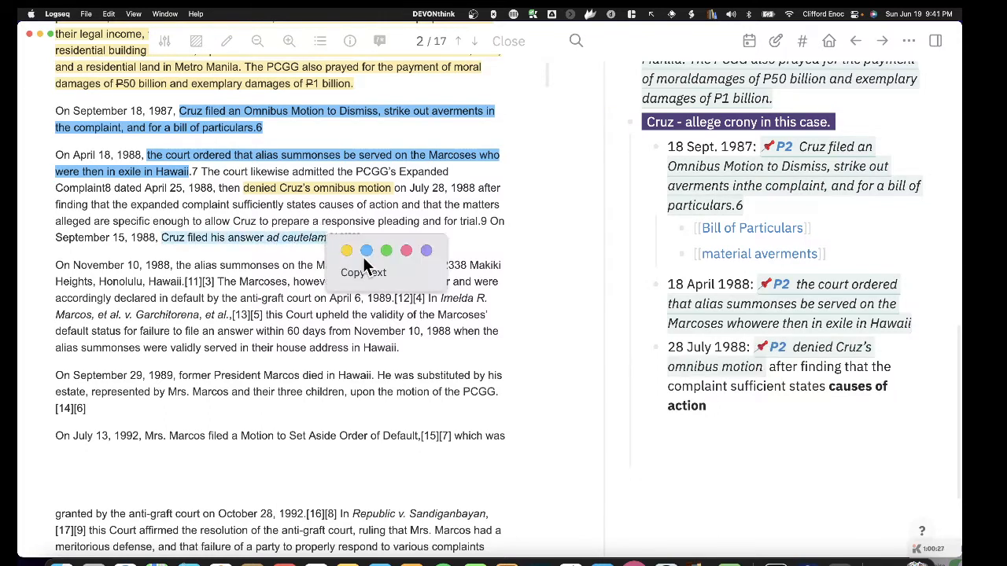
left_click(386, 251)
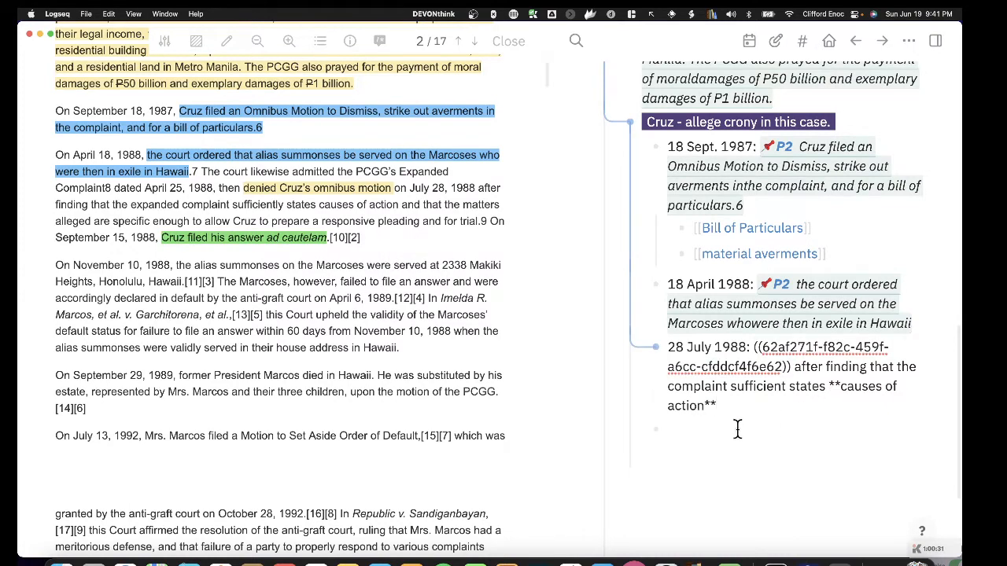
key("Return")
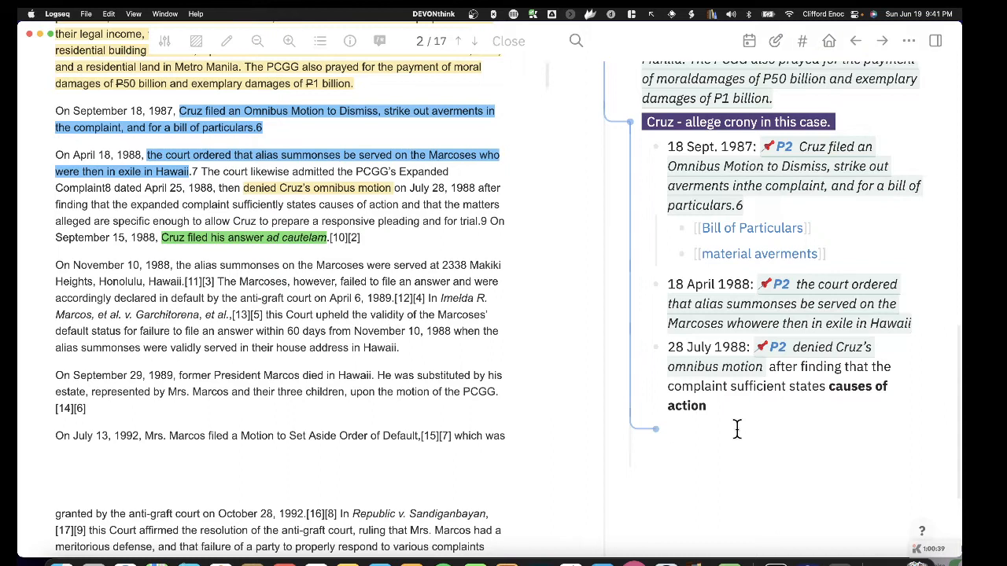
type("15 Sept. 1988:")
key("cmd+v")
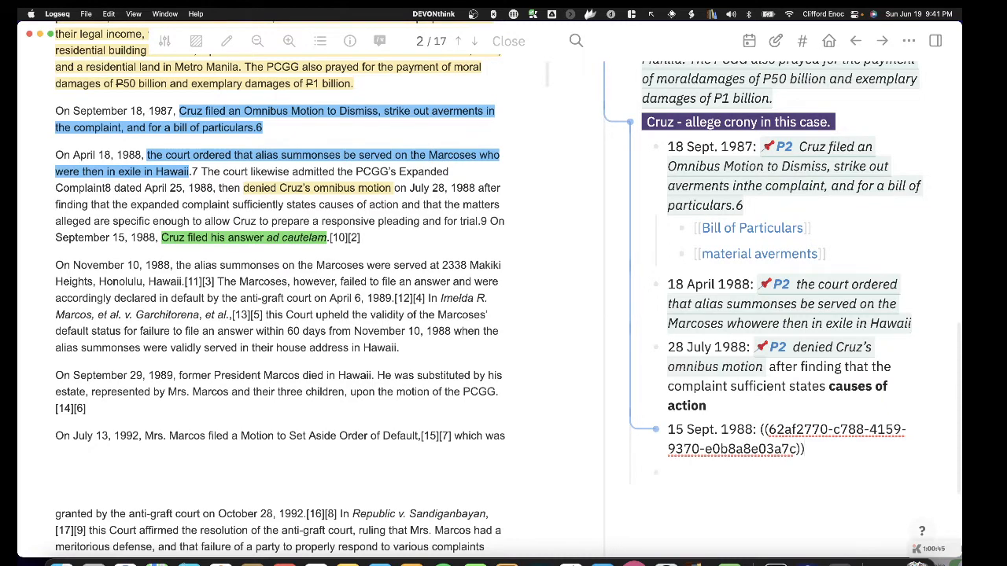
key("Return")
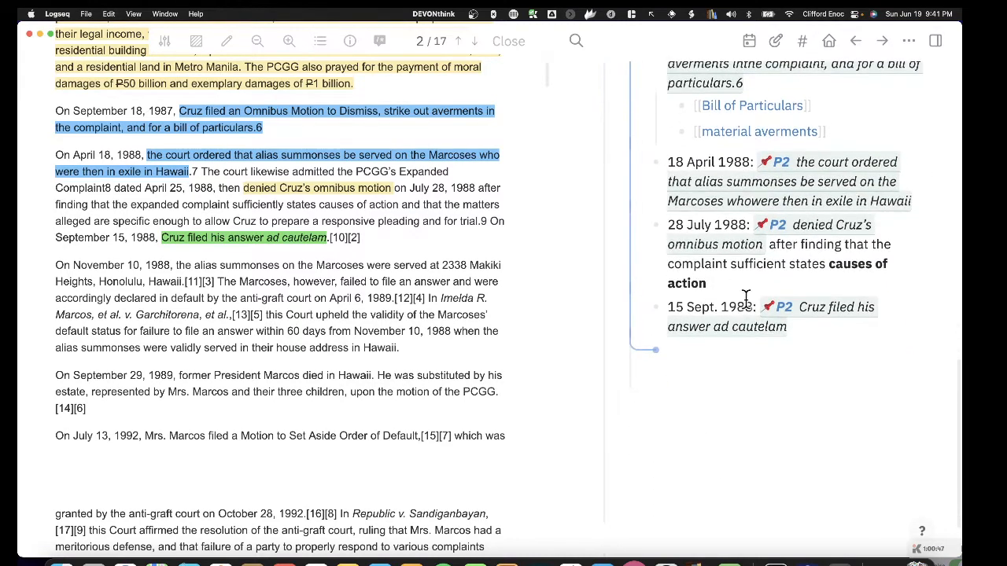
Step: Apply text highlighting to the date labels of the 15 Sept. 1988, 28 July 1988 and 18 April 1988 entries
left_click(659, 313)
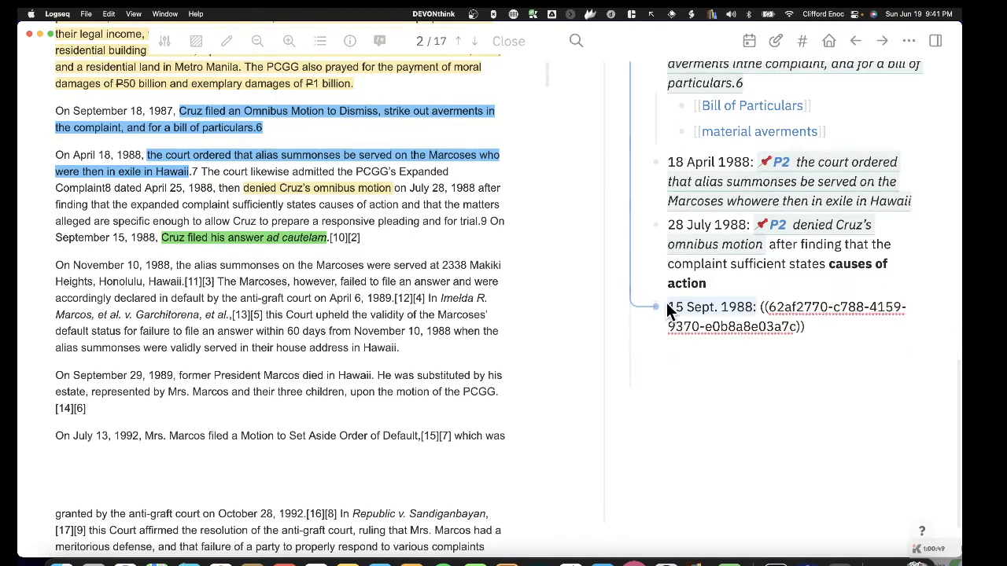
key("cmd+shift+h")
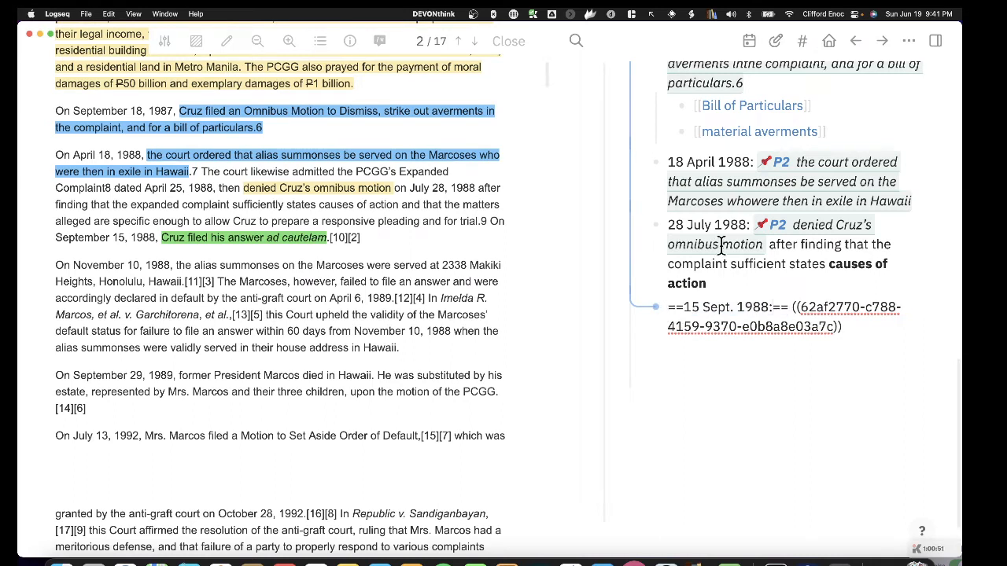
left_click(740, 223)
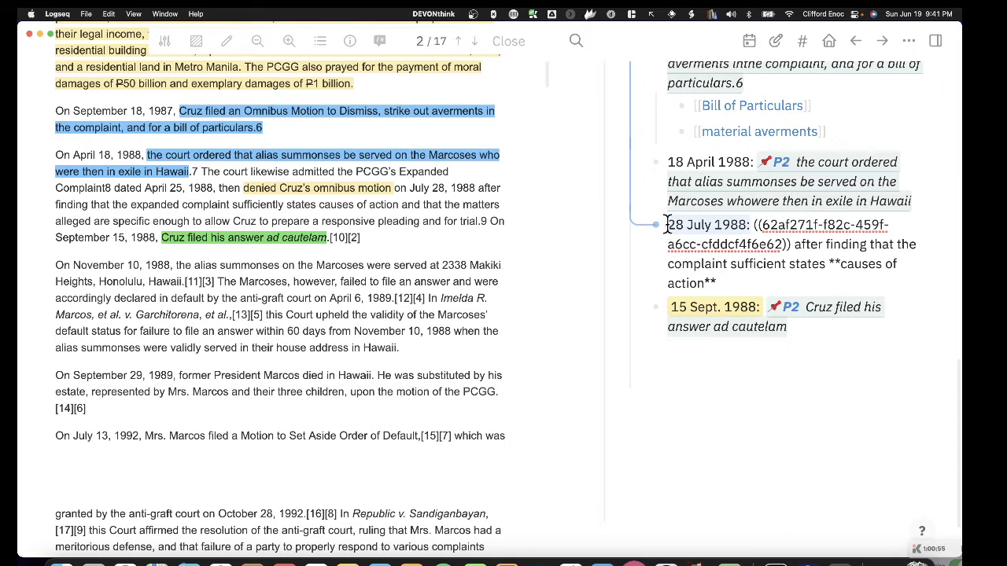
key("cmd+shift+h")
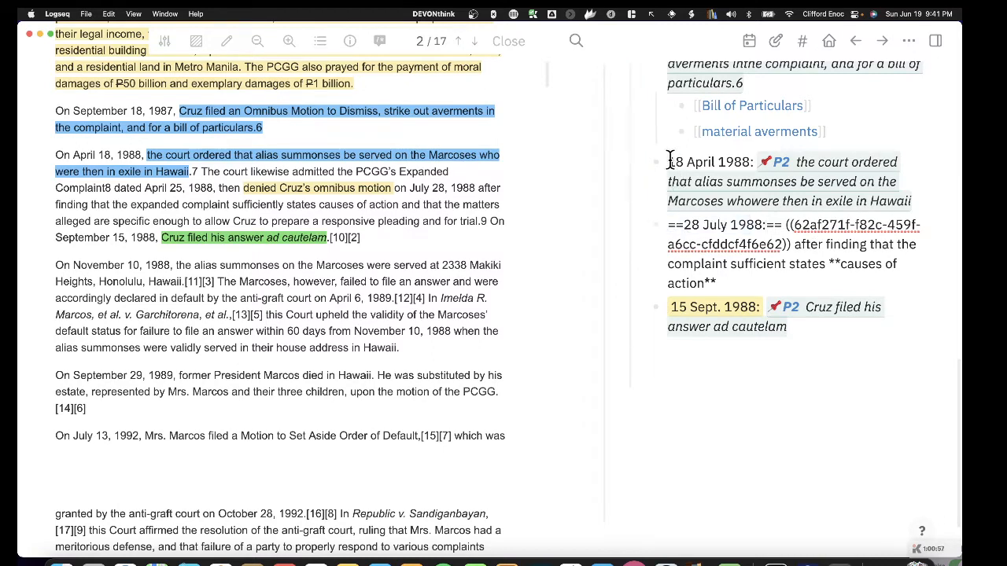
left_click_drag(669, 161, 753, 161)
key("cmd+shift+h")
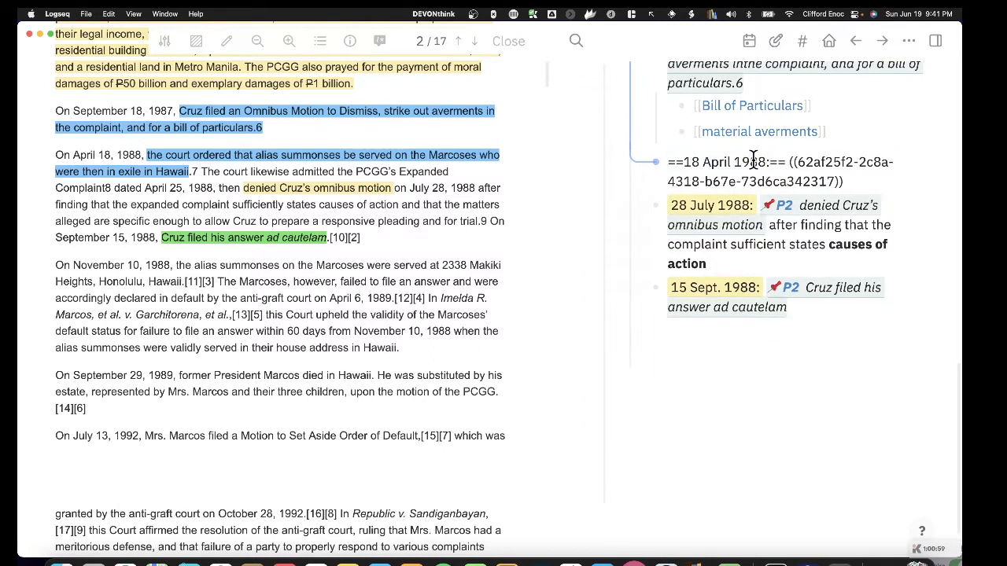
key("Escape")
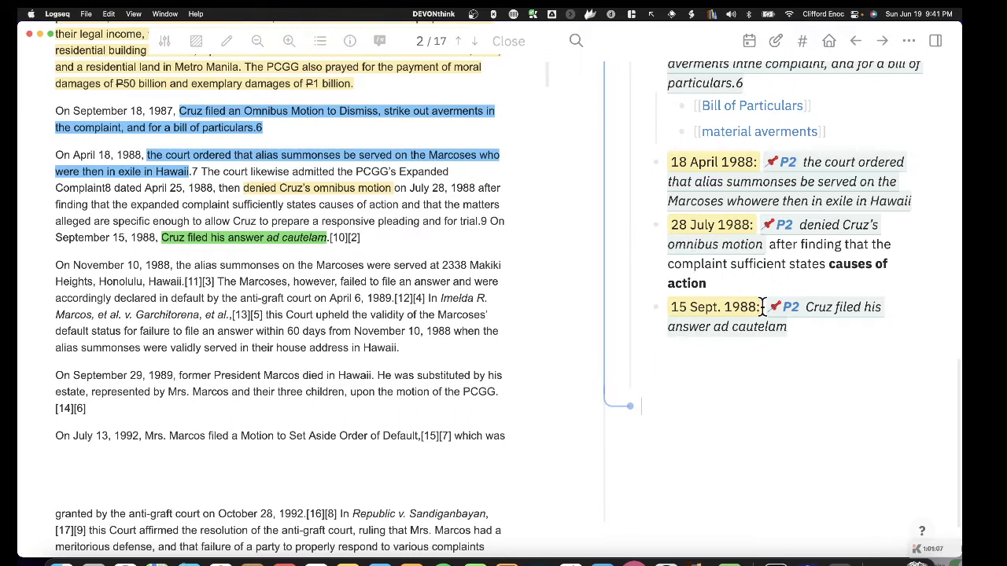
Step: Focus the outline on the "Cruz - allege crony in this case." note and widen the notes area beside the PDF
scroll(777, 350, "down", 1)
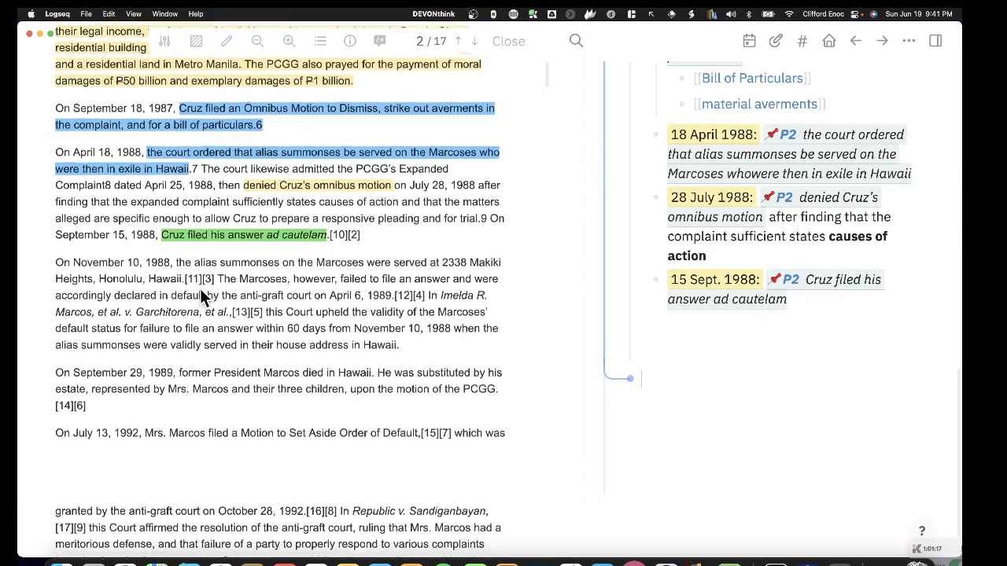
scroll(200, 289, "down", 1)
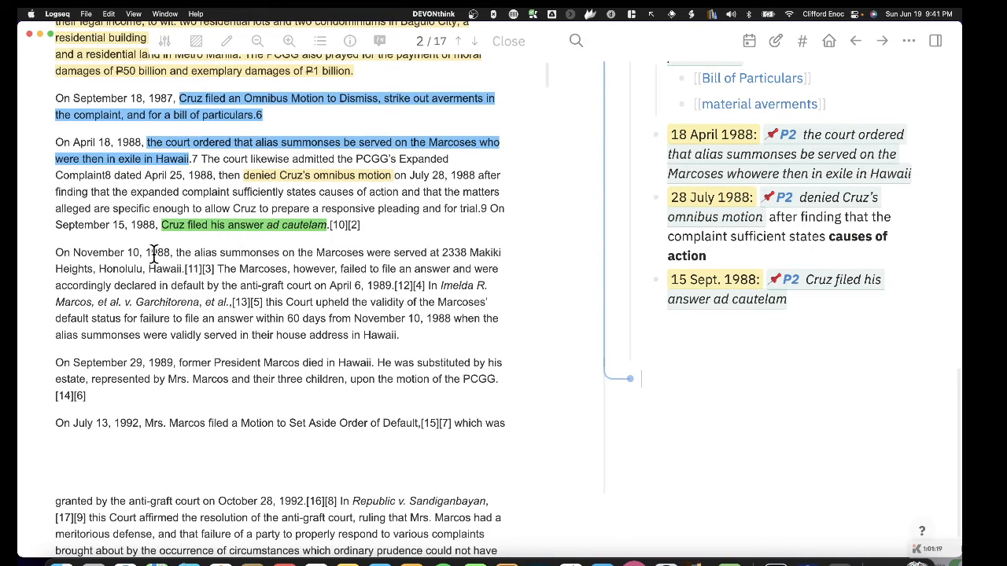
scroll(156, 437, "down", 3)
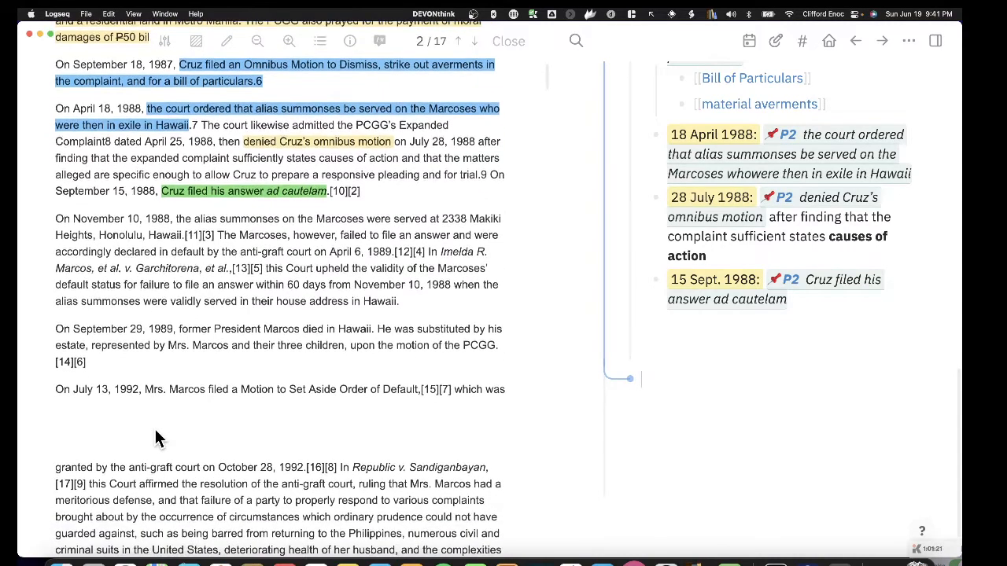
scroll(146, 377, "down", 4)
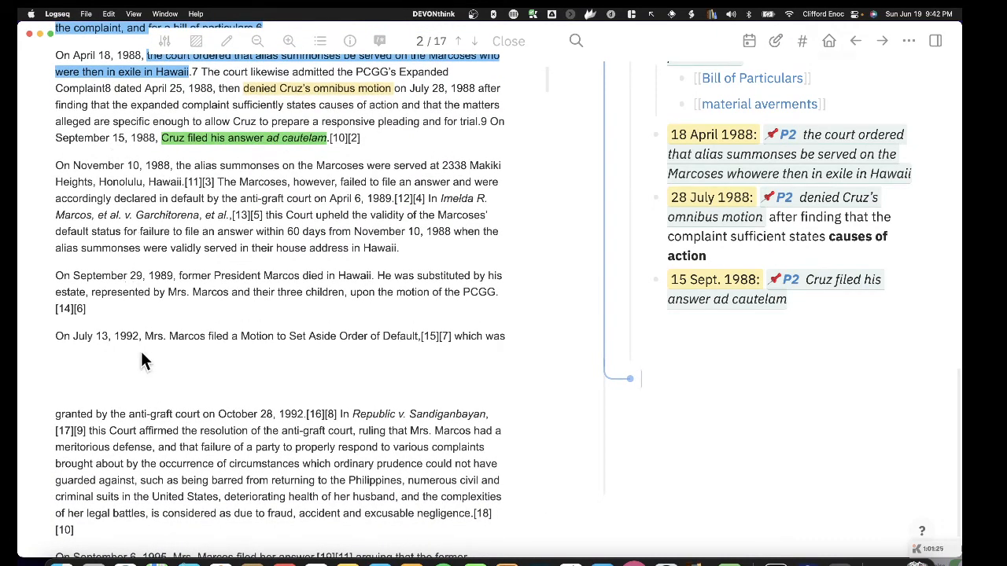
scroll(150, 351, "down", 2)
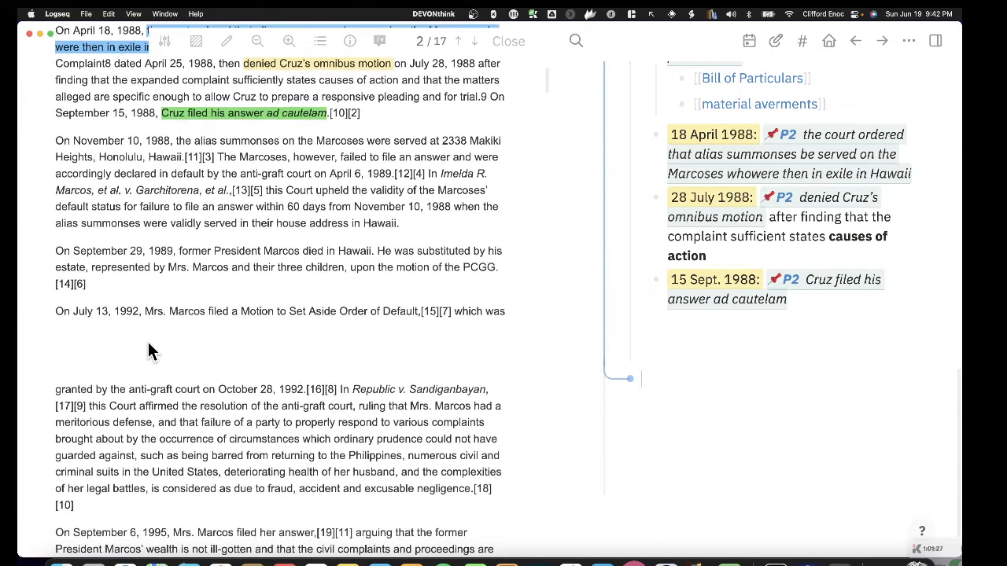
scroll(150, 350, "down", 2)
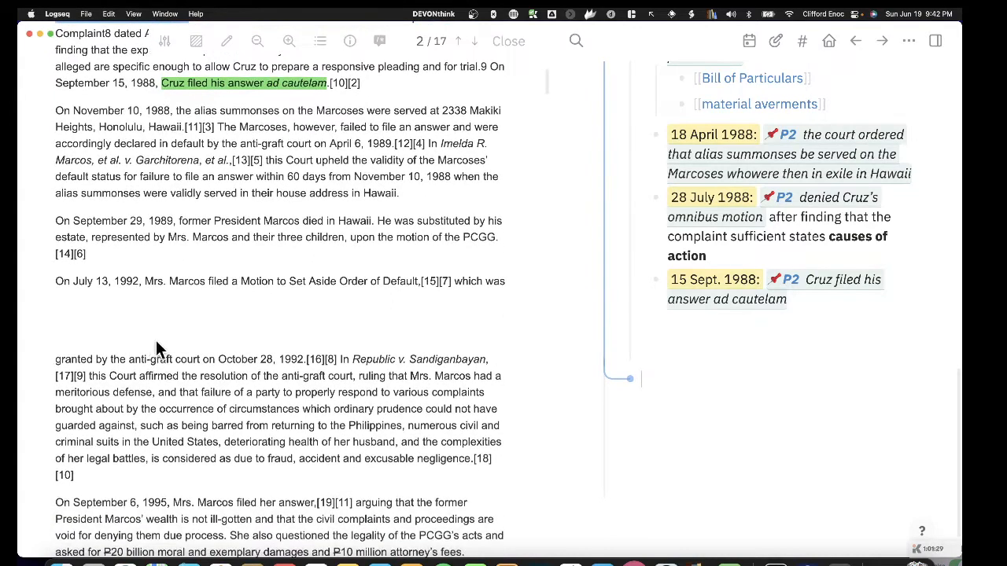
scroll(791, 326, "up", 5)
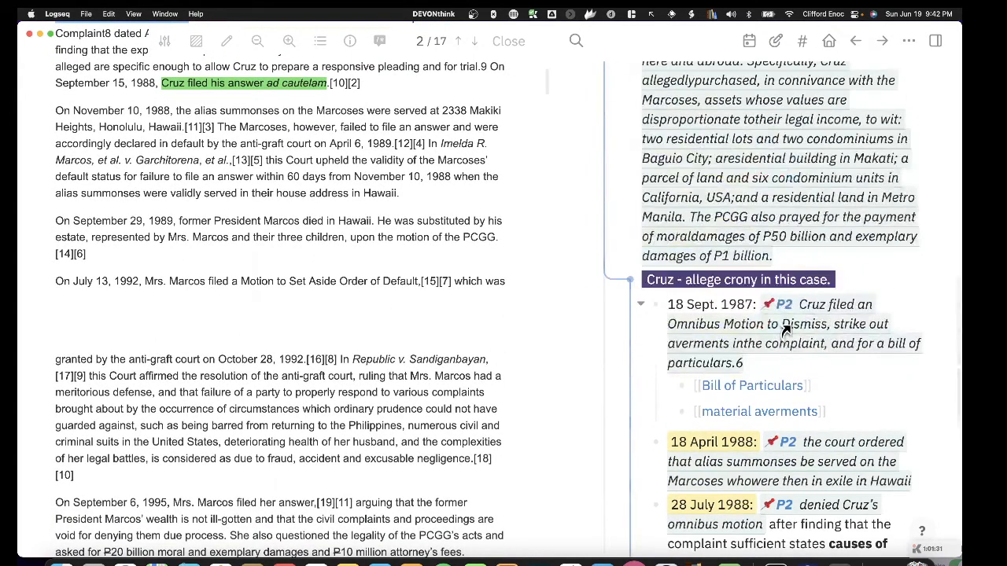
left_click(631, 280)
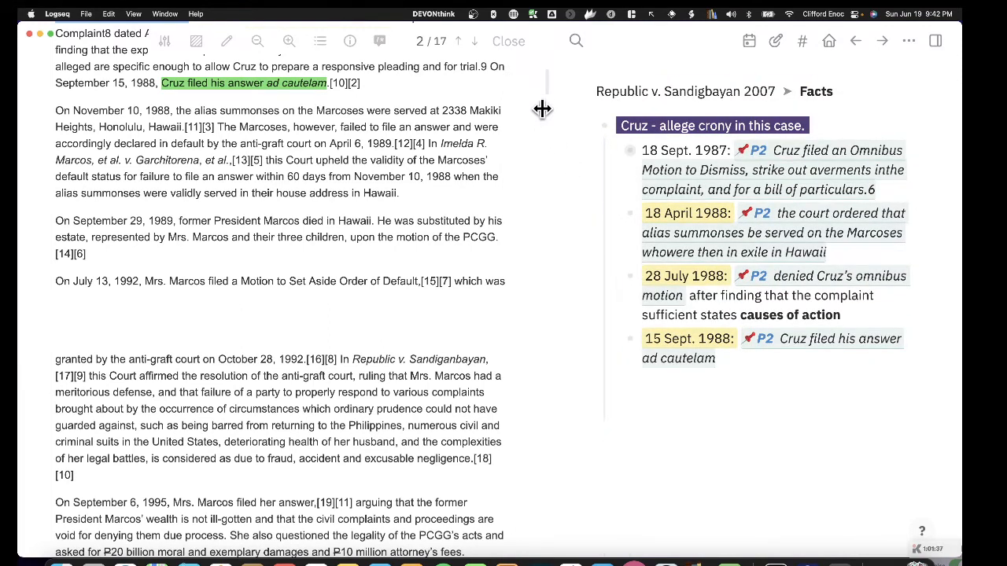
mouse_move(542, 108)
left_mouse_down()
mouse_move(509, 113)
mouse_move(527, 113)
left_mouse_up()
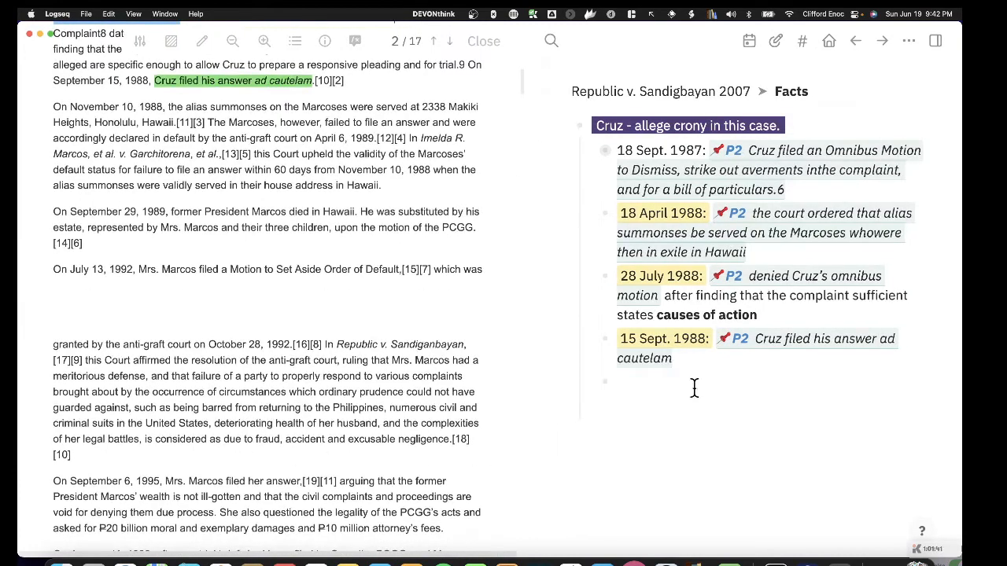
Step: Preview the Republic v. Sandigbayan 2007 page from the breadcrumb and check its Mnemonic and Topic entries
scroll(356, 410, "down", 5)
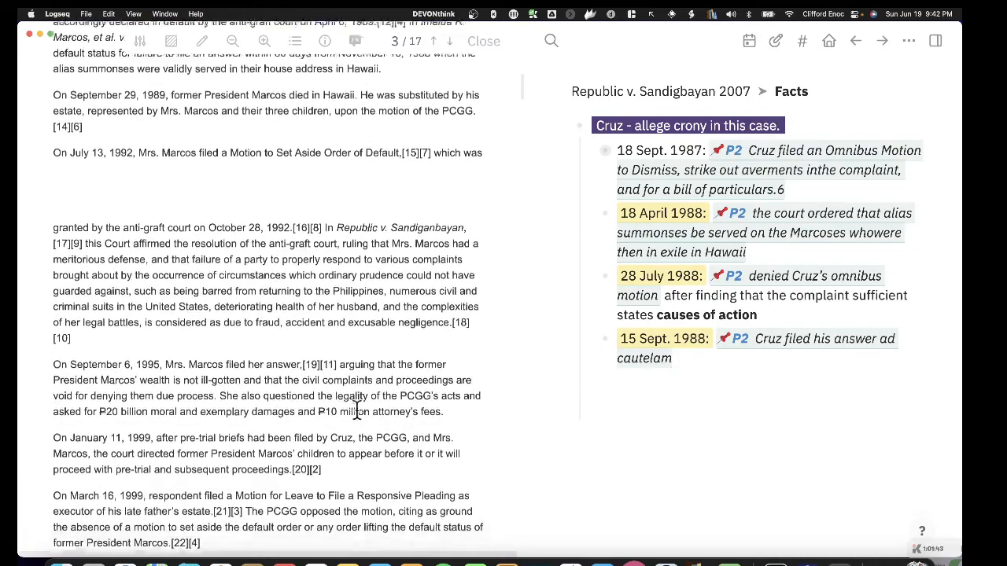
scroll(355, 401, "down", 7)
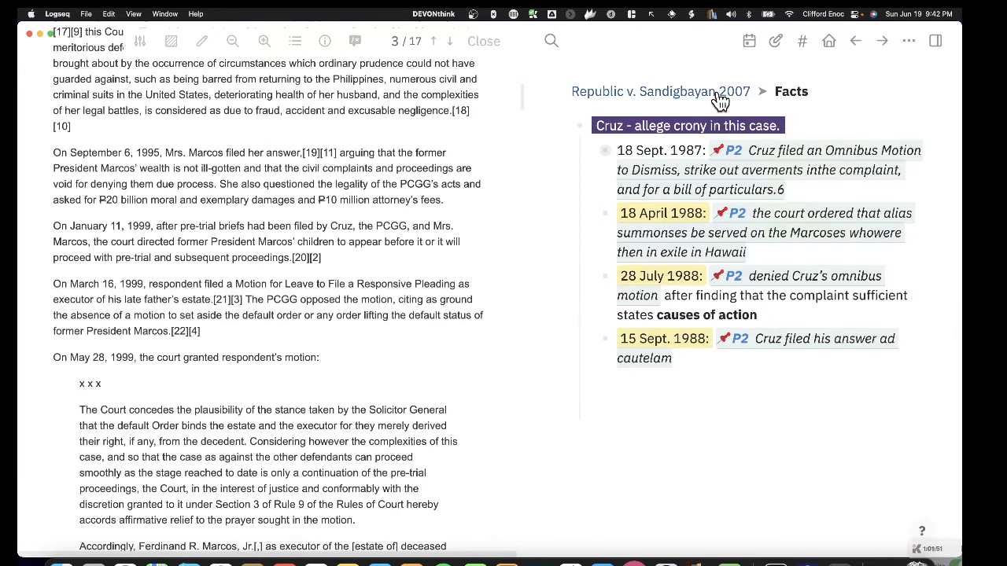
mouse_move(719, 96)
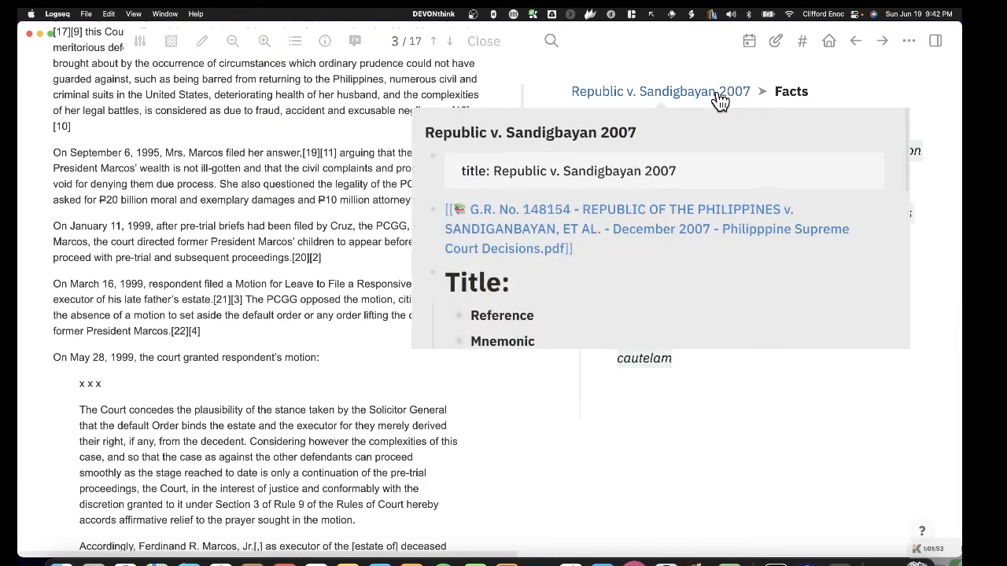
scroll(623, 228, "down", 5)
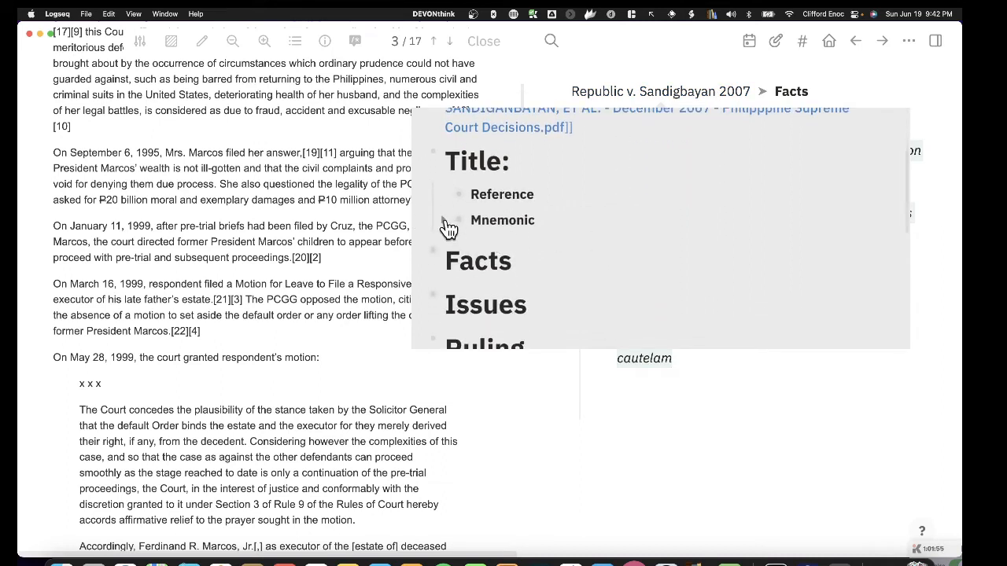
left_click(446, 224)
scroll(582, 268, "down", 2)
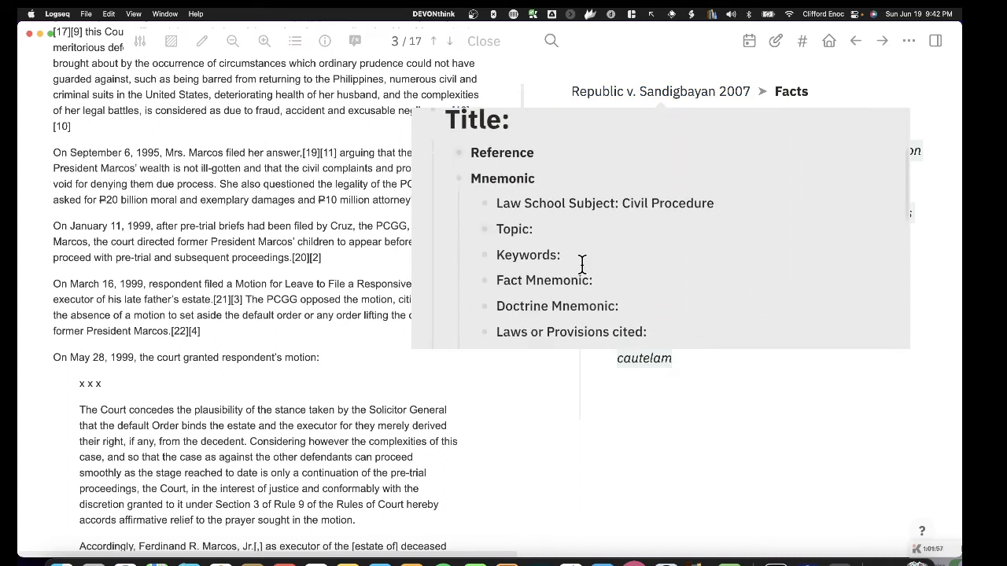
left_click(471, 229)
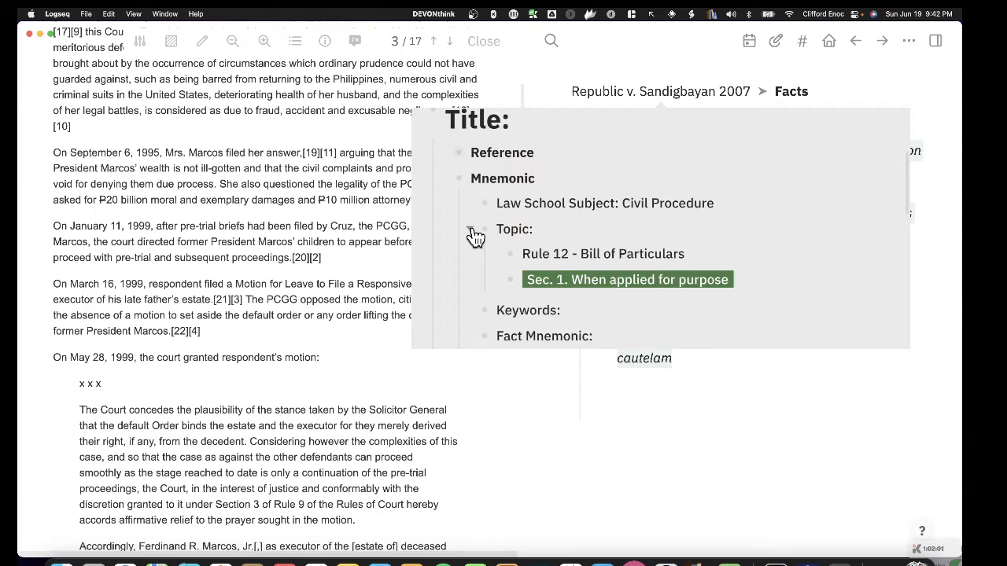
left_click(471, 230)
left_click(472, 230)
left_click(472, 232)
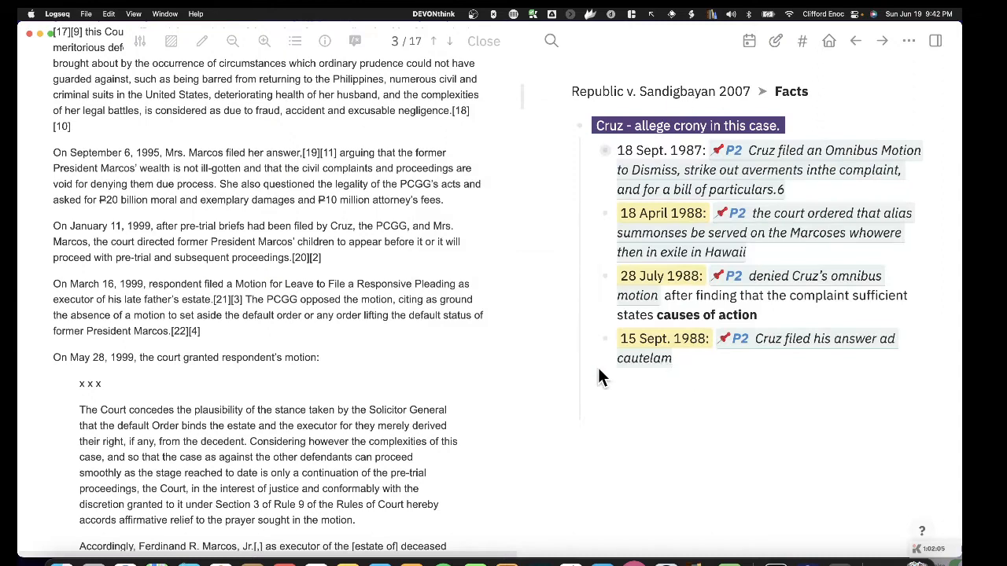
Step: Skim the case PDF from page 3 to page 7, past the motion for bill of particulars to the ruling on default orders
scroll(364, 372, "down", 3)
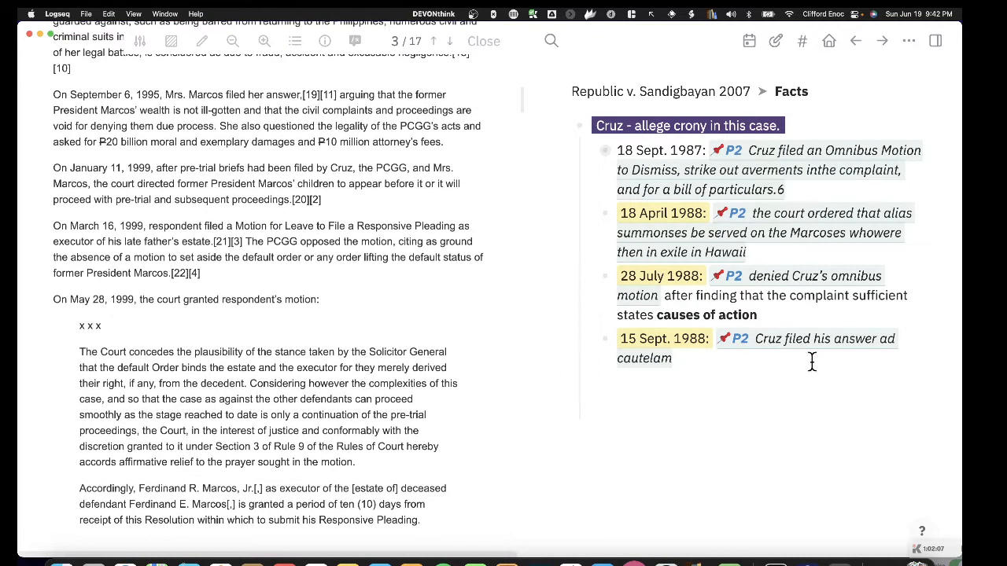
scroll(291, 367, "down", 2)
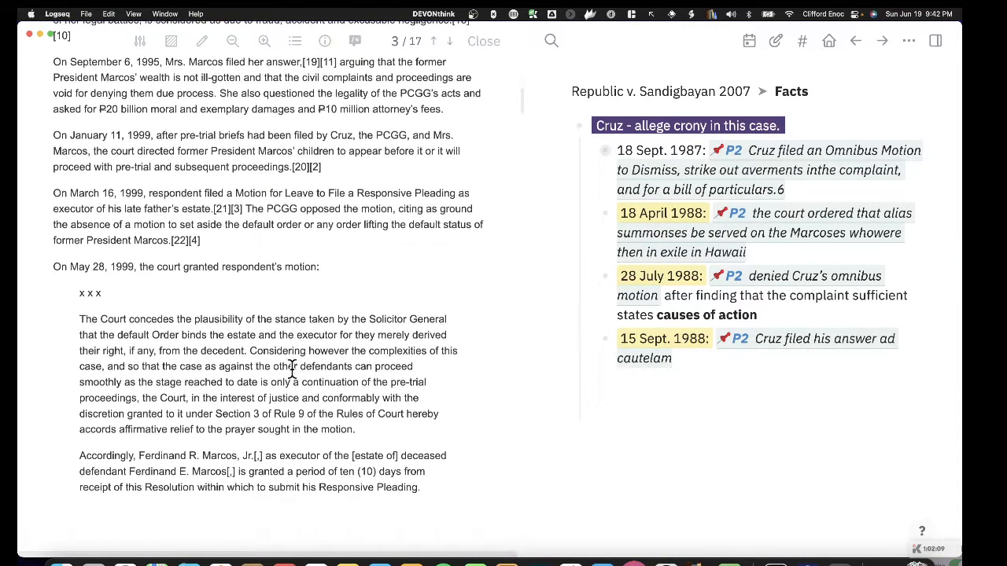
scroll(251, 338, "down", 4)
scroll(252, 338, "down", 20)
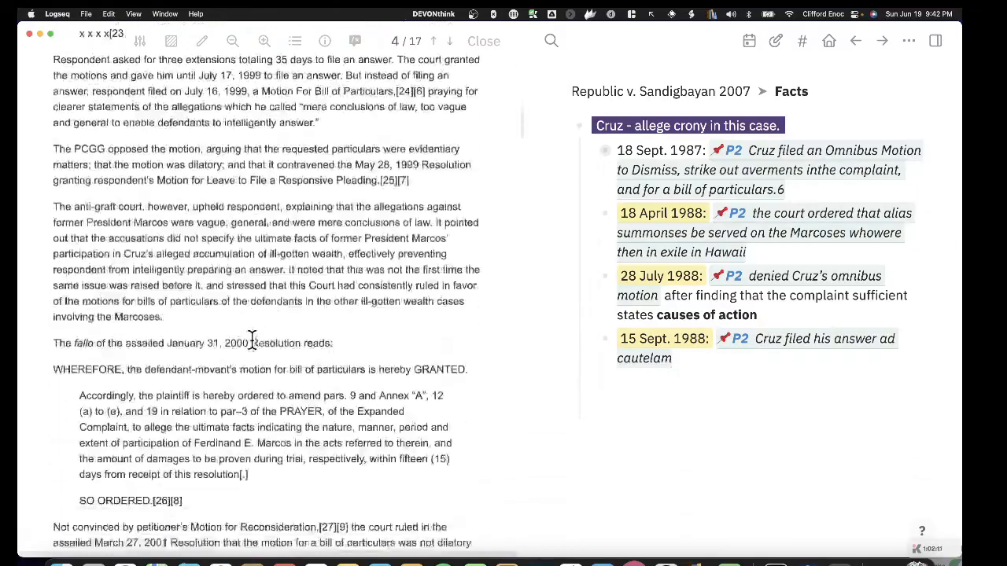
scroll(251, 338, "down", 15)
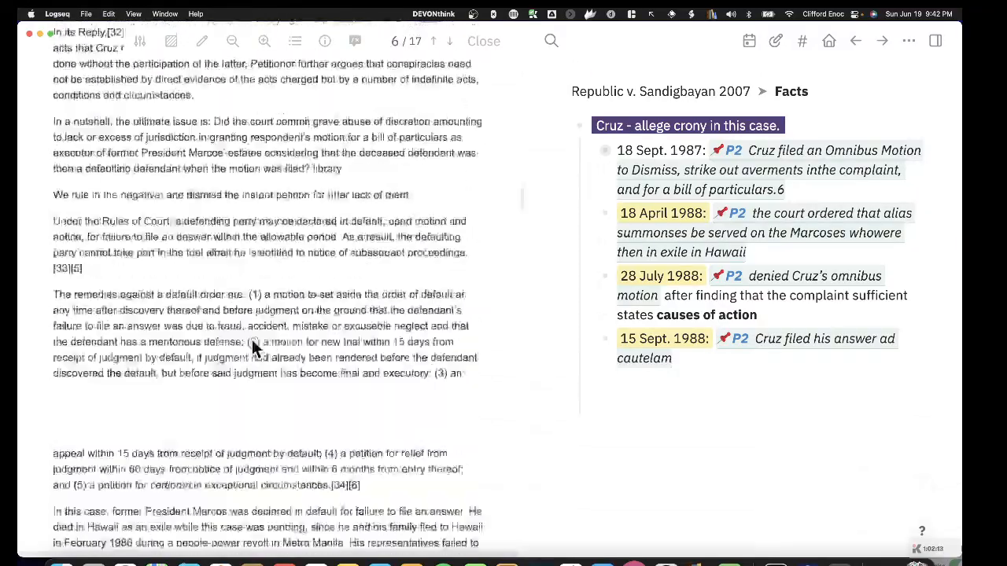
Step: Return to the full case page, focus on its Issues section and follow the P1 reference to its source passage in the PDF
left_click(707, 96)
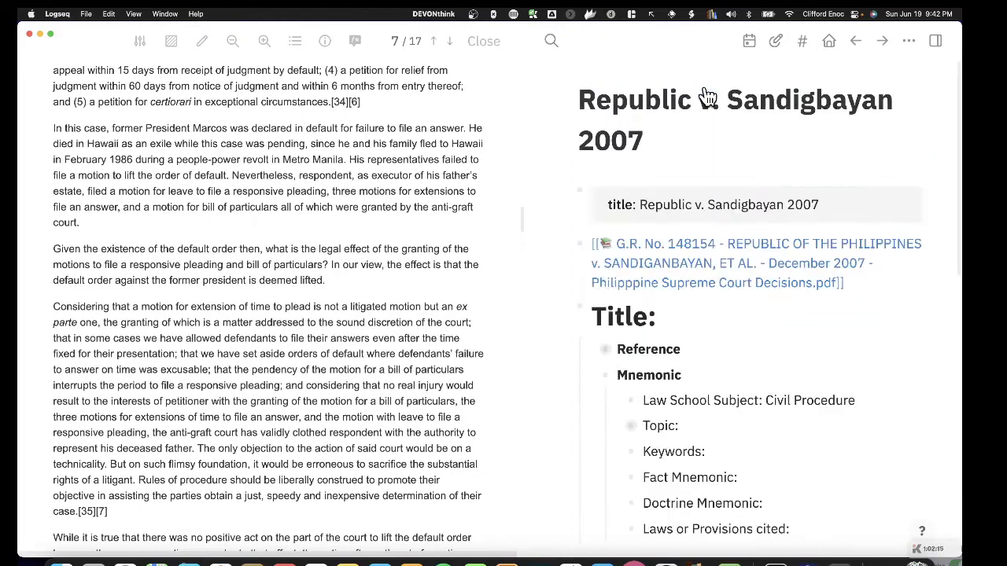
left_click(563, 307)
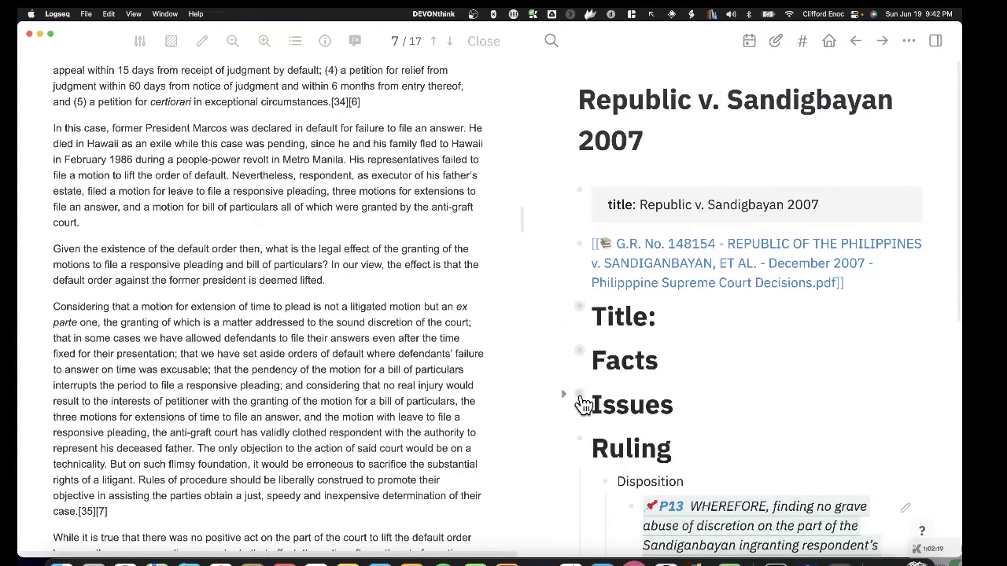
left_click(583, 403)
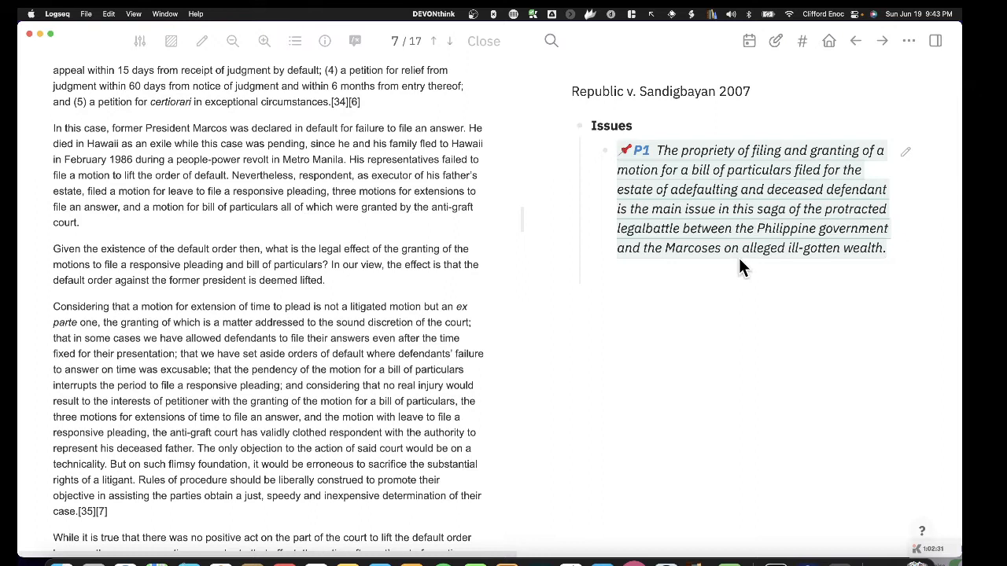
left_click(653, 274)
left_click(682, 168)
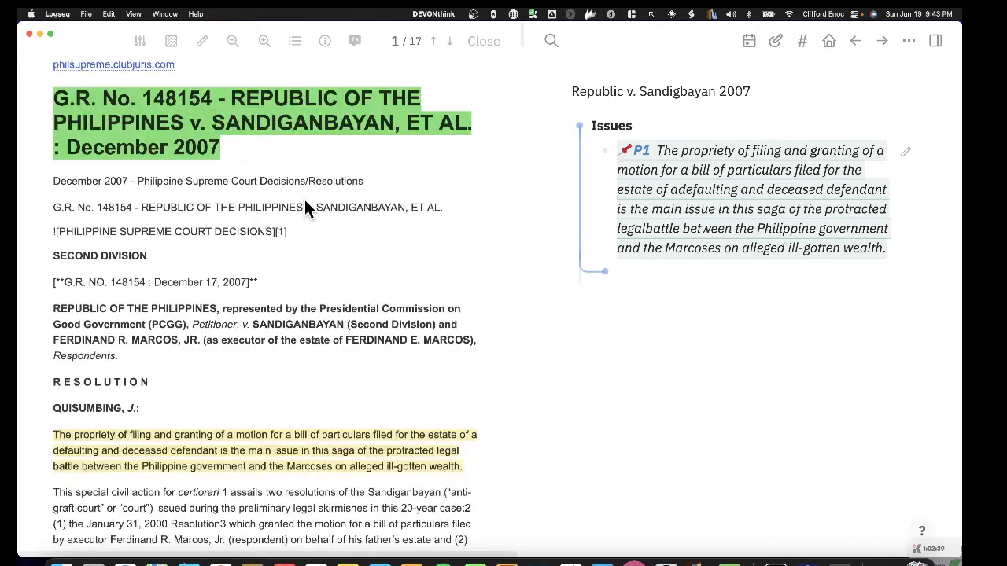
Step: Copy the text of the yellow-highlighted passage on page 1 of the PDF and paste it into the empty block under Issues
scroll(157, 385, "down", 2)
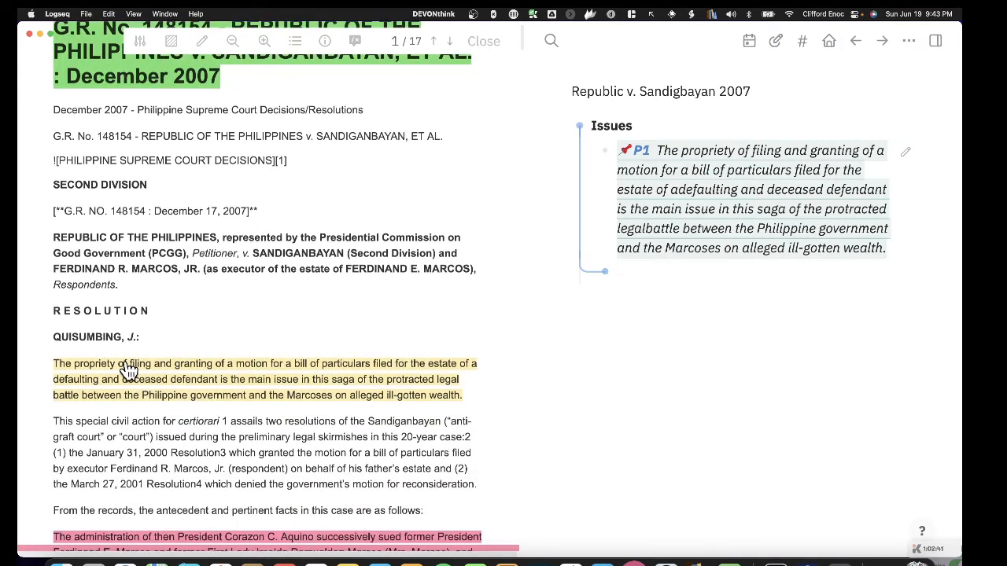
left_click(255, 372)
left_click(397, 370)
left_click(82, 367)
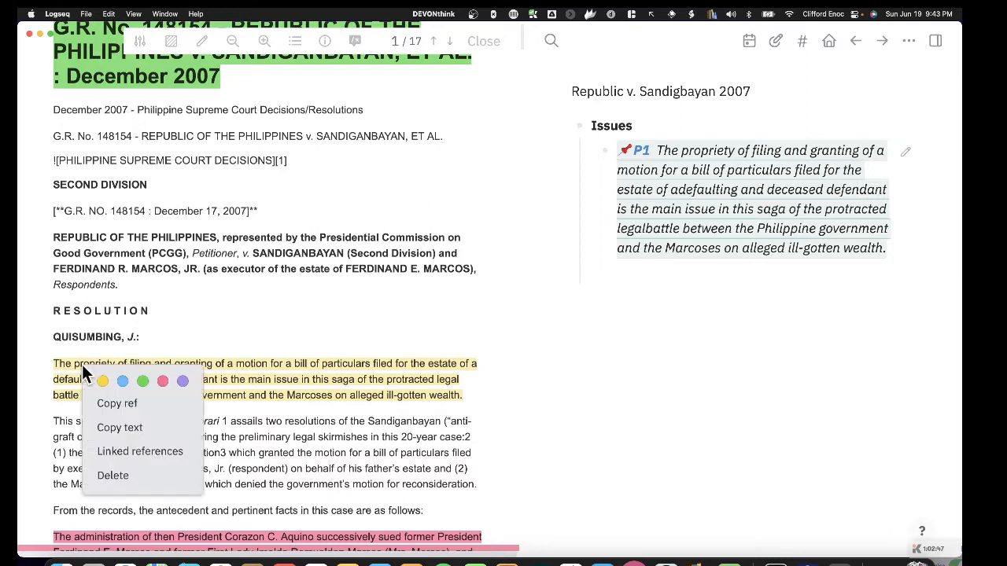
left_click(133, 428)
left_click(735, 271)
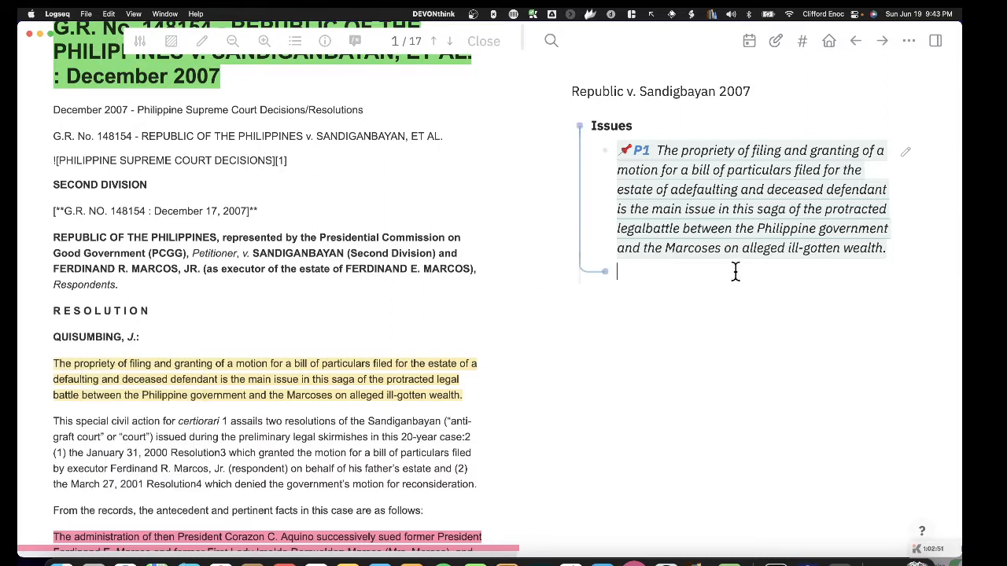
type("The propriety of filing and granting of a motion for a bill of particulars filed for the estate of adefaulting and deceased defendant is the main issue in this saga of the protracted legalbattle between the Philippine government and the Marcoses on alleged ill-gotten wealth.")
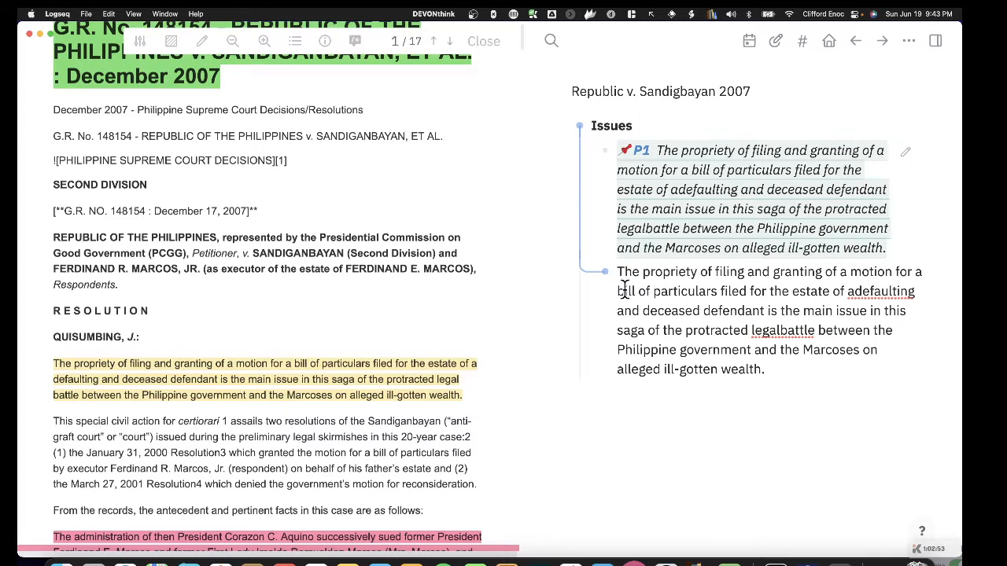
Step: Trim the pasted block to "The propriety of filing and granting of a motion for a bill of particulars" and move it above the P1 reference
left_click_drag(718, 291, 781, 374)
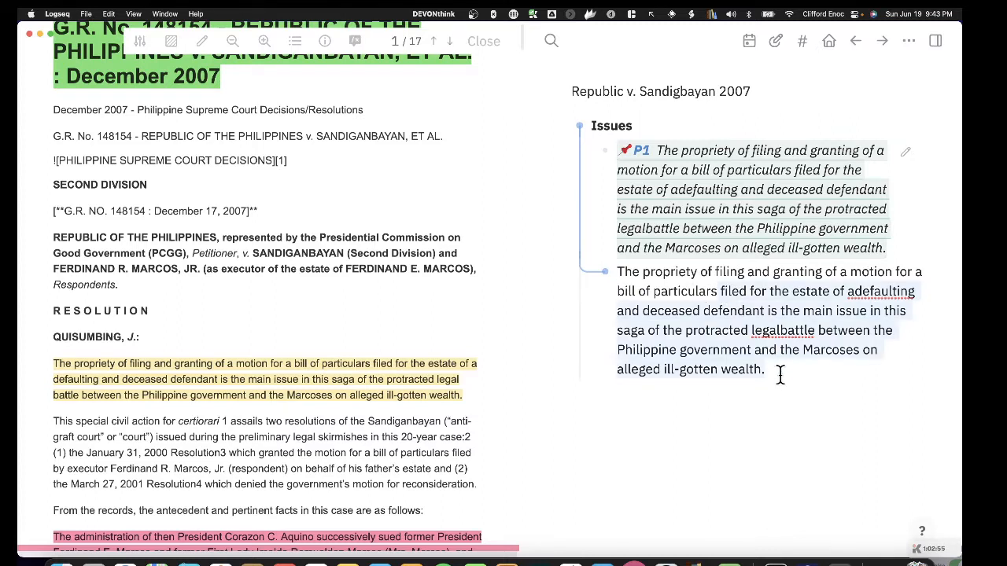
key("BackSpace")
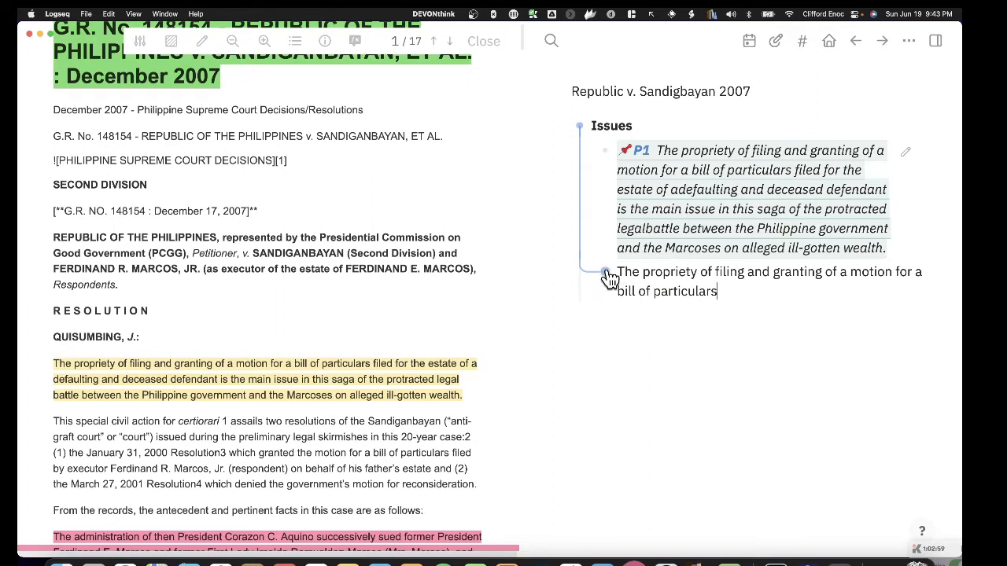
left_click_drag(610, 280, 613, 133)
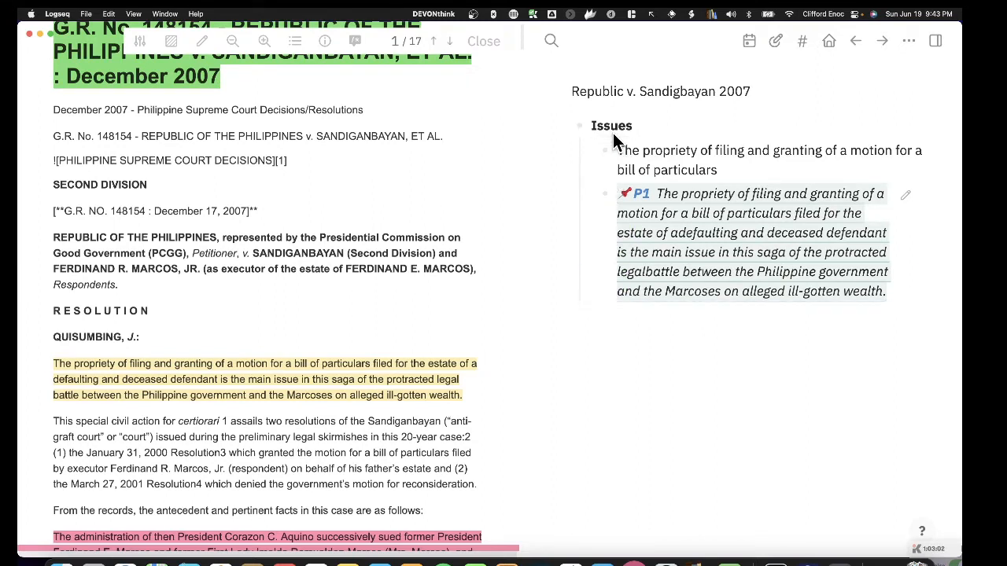
Step: Highlight the entire text of the trimmed issue block with == markup
left_click(751, 170)
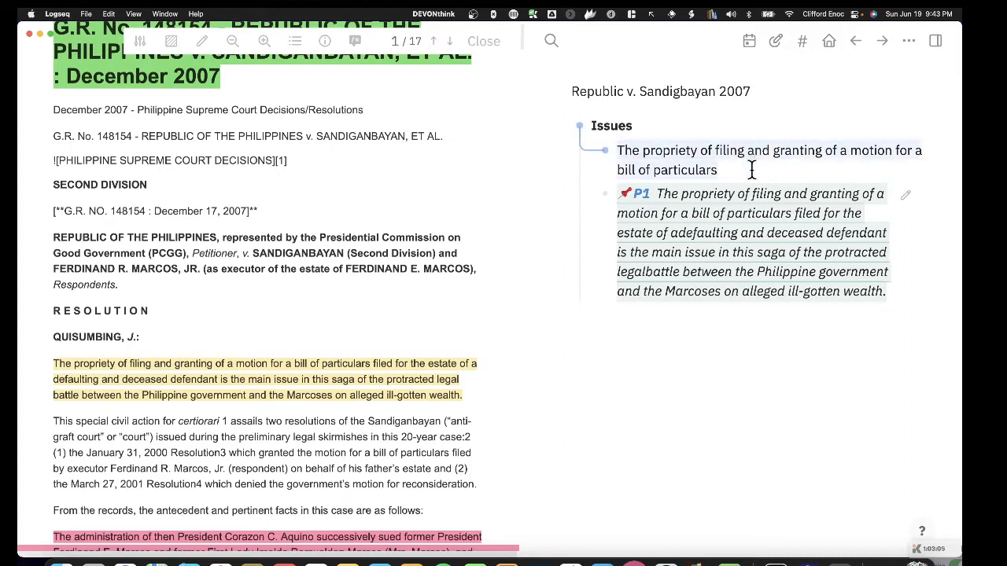
type("==")
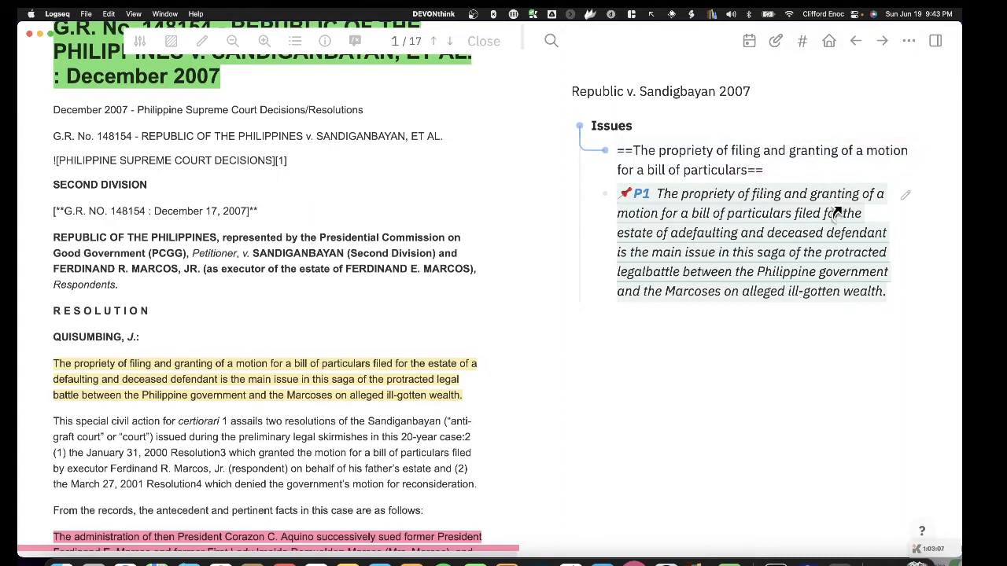
left_click(827, 359)
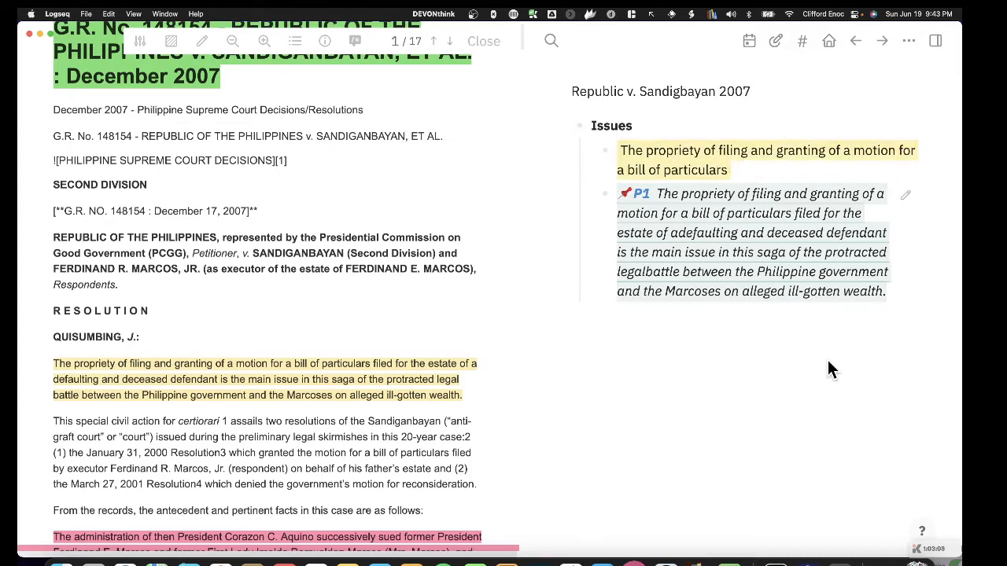
Step: Clear the P1 reference from the block below the highlighted issue
left_click(794, 169)
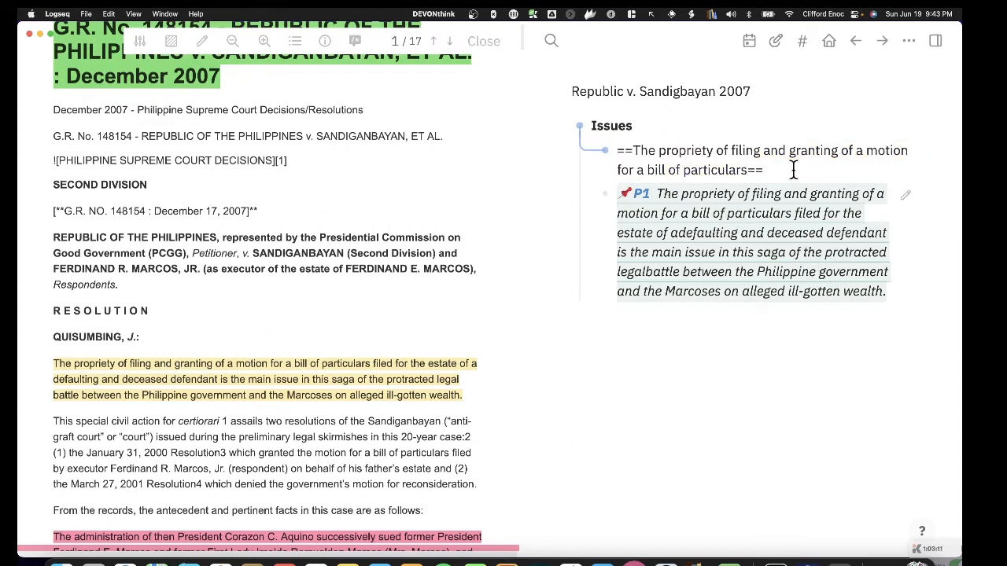
left_click(904, 194)
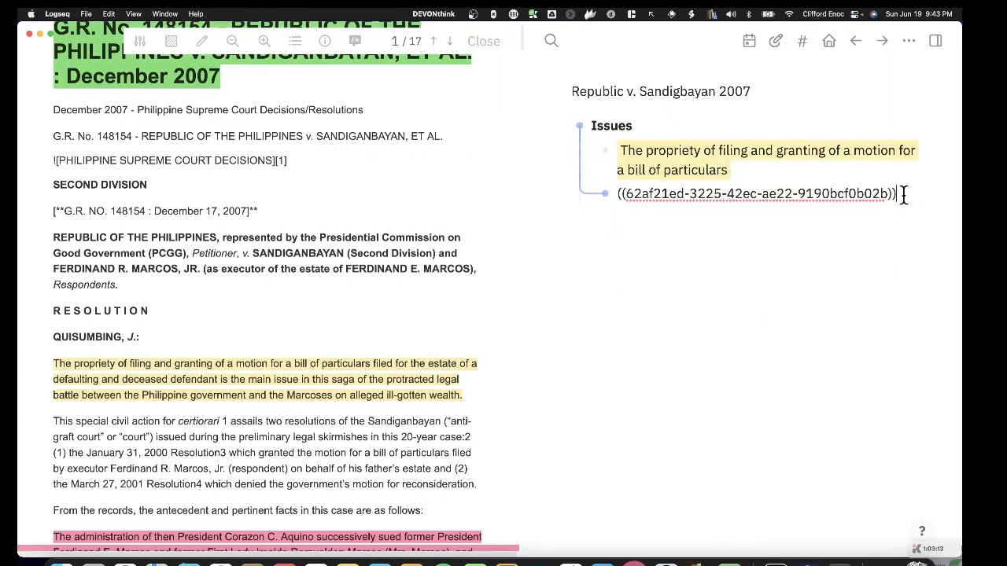
left_click_drag(617, 198, 897, 195)
key("BackSpace")
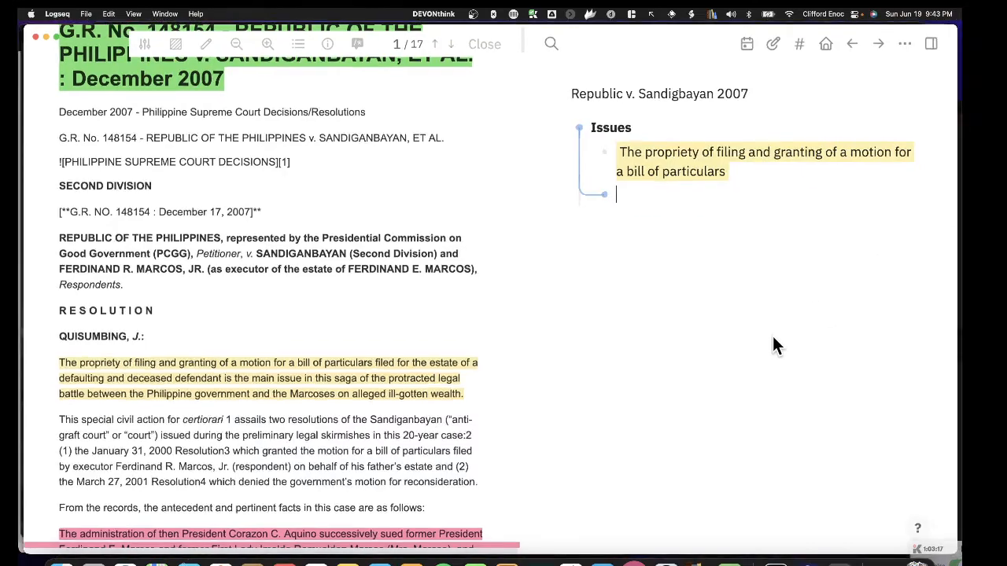
Step: Skim the case PDF from page 1 to the WHEREFORE ruling on page 13, then return to the respondent's requested particulars on page 11
scroll(476, 378, "down", 10)
scroll(477, 377, "down", 15)
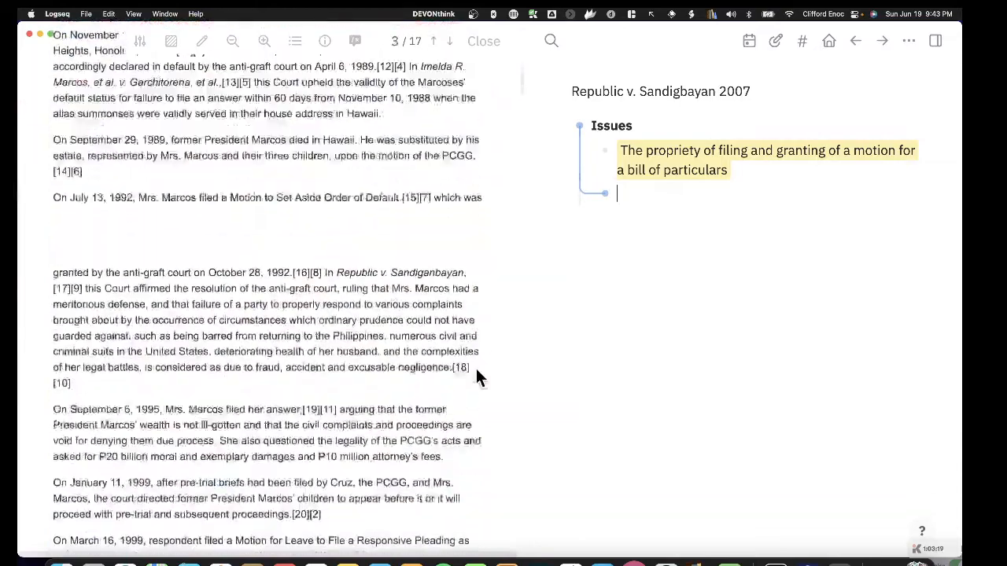
scroll(354, 322, "down", 1)
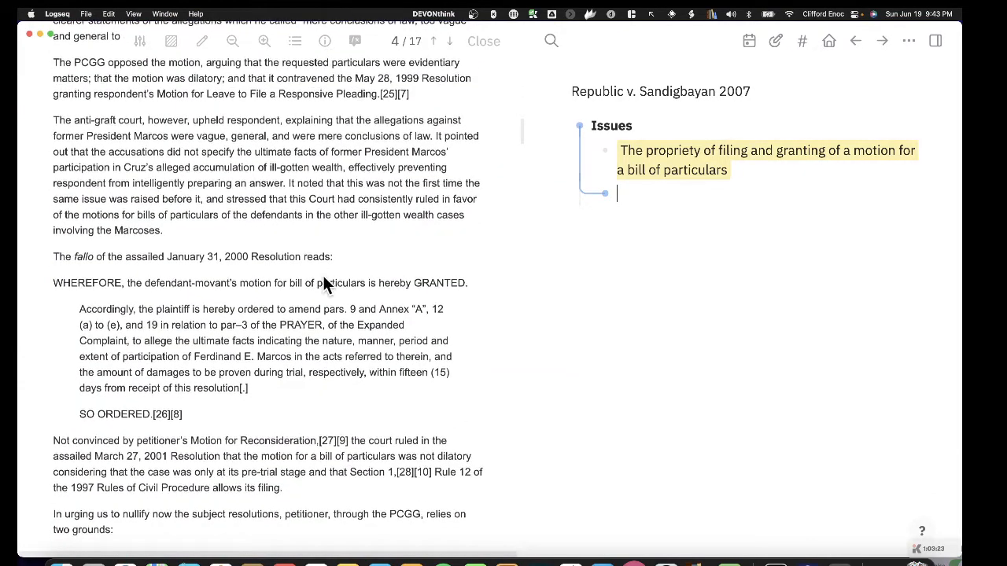
left_click(552, 41)
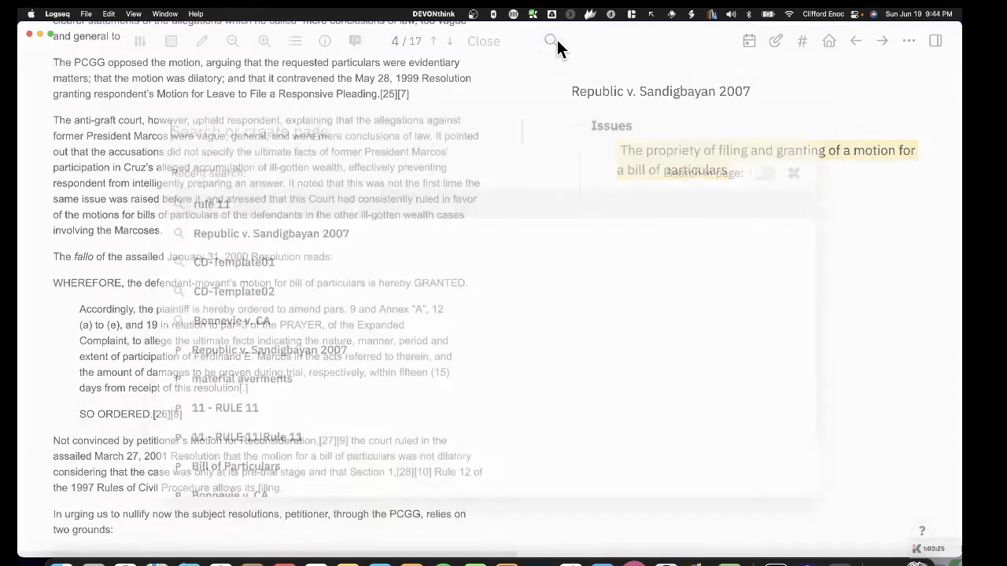
left_click(479, 61)
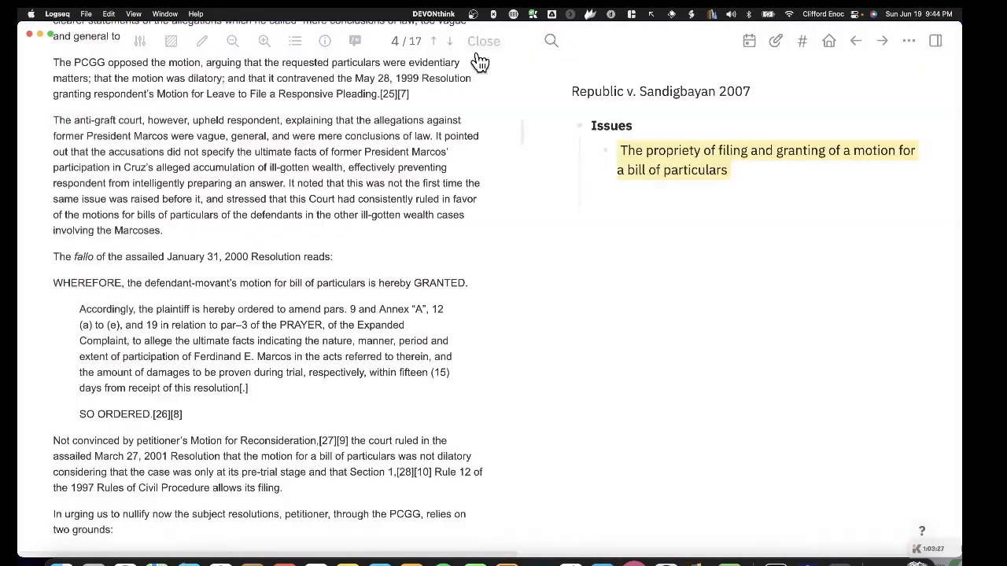
scroll(232, 357, "down", 10)
scroll(232, 356, "down", 5)
double_click(232, 356)
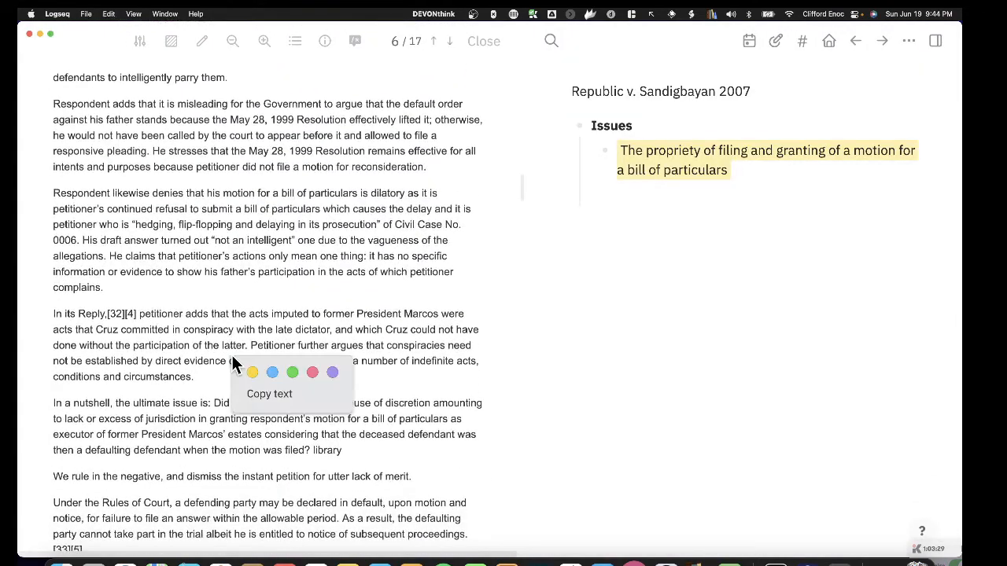
left_click(272, 279)
scroll(264, 303, "down", 10)
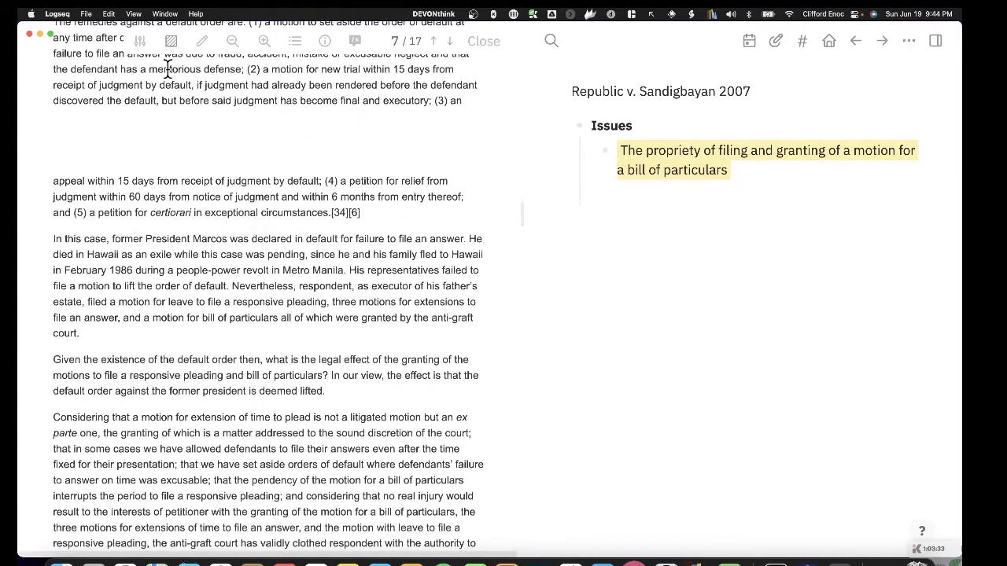
scroll(165, 230, "down", 10)
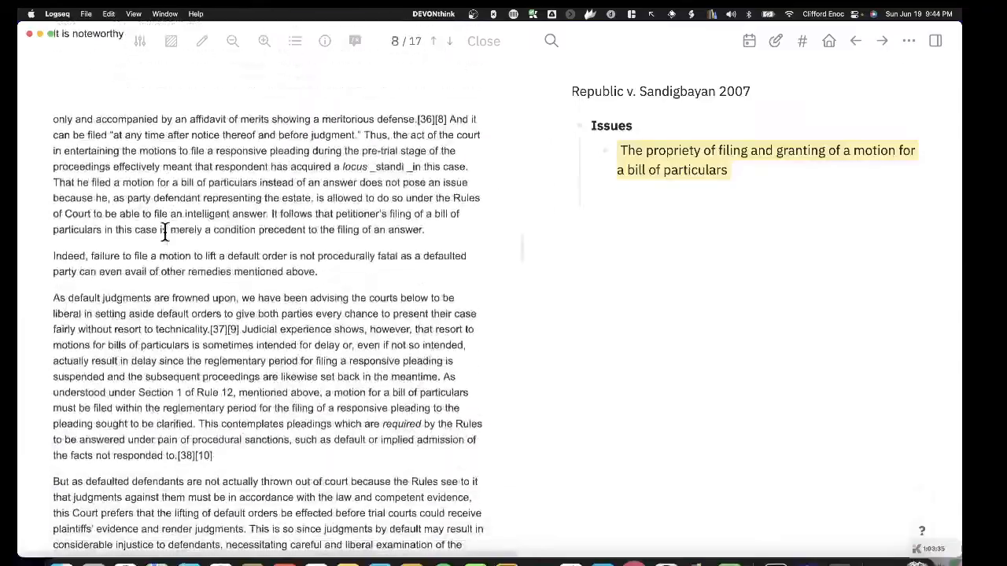
scroll(164, 230, "down", 10)
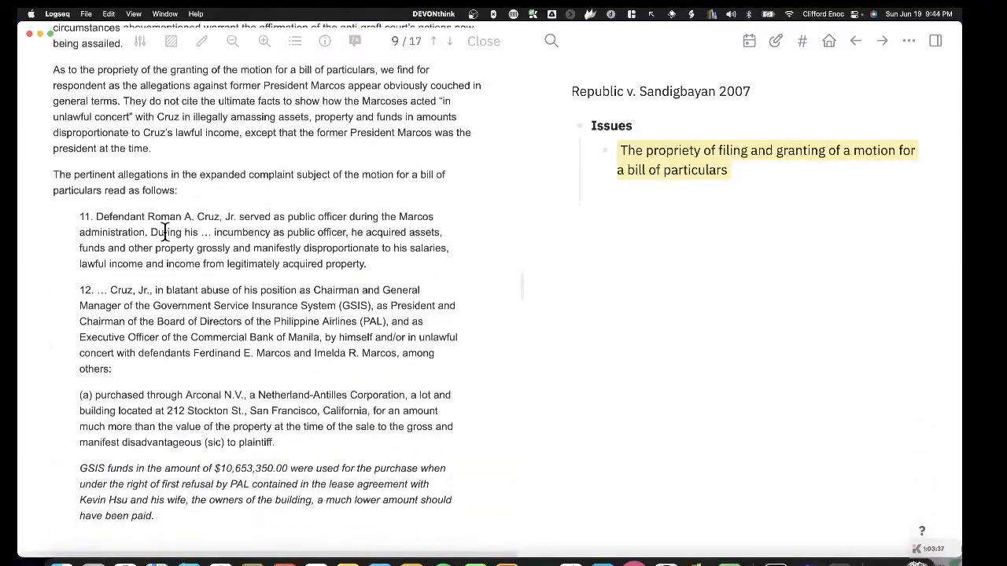
scroll(165, 231, "down", 20)
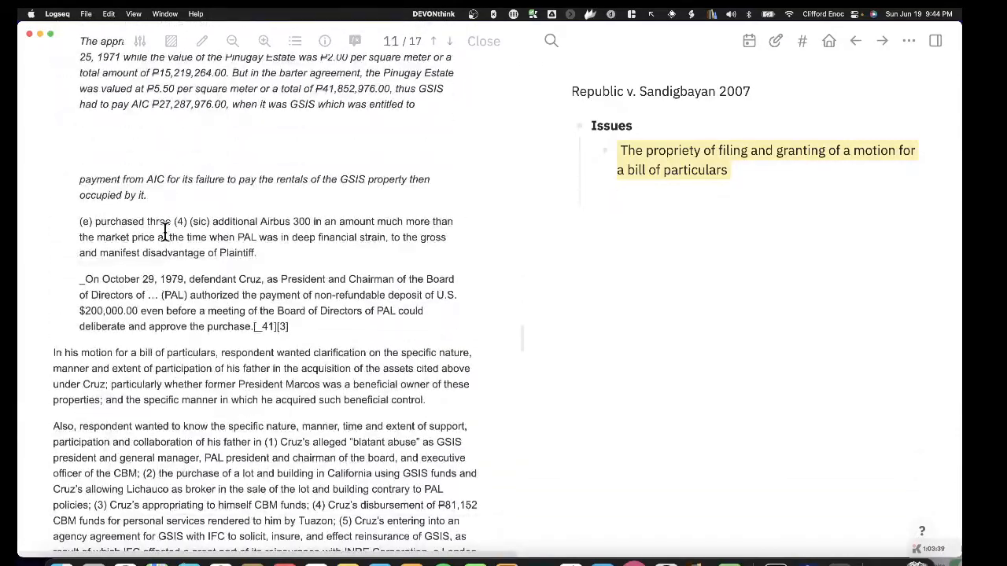
scroll(166, 240, "down", 8)
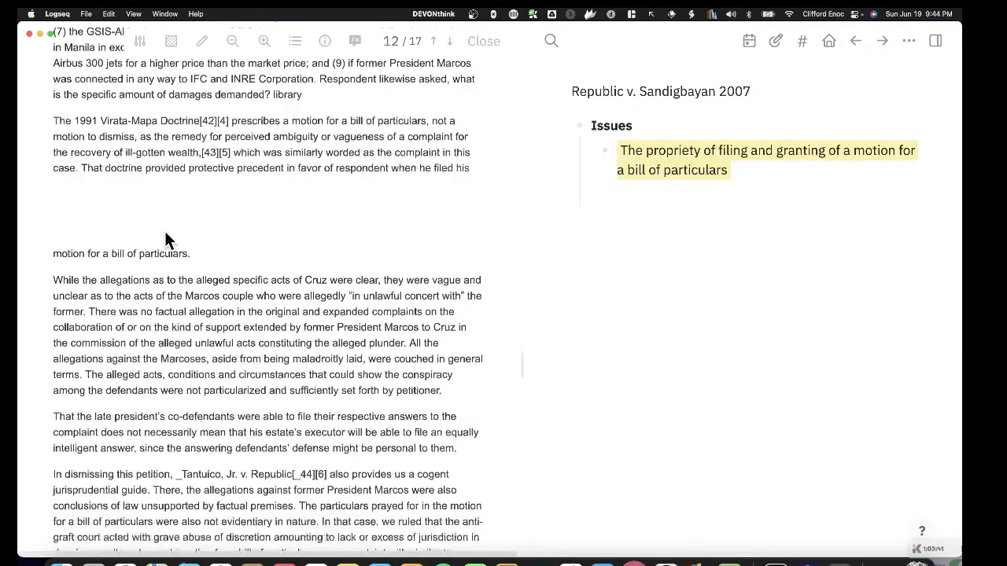
scroll(165, 240, "down", 10)
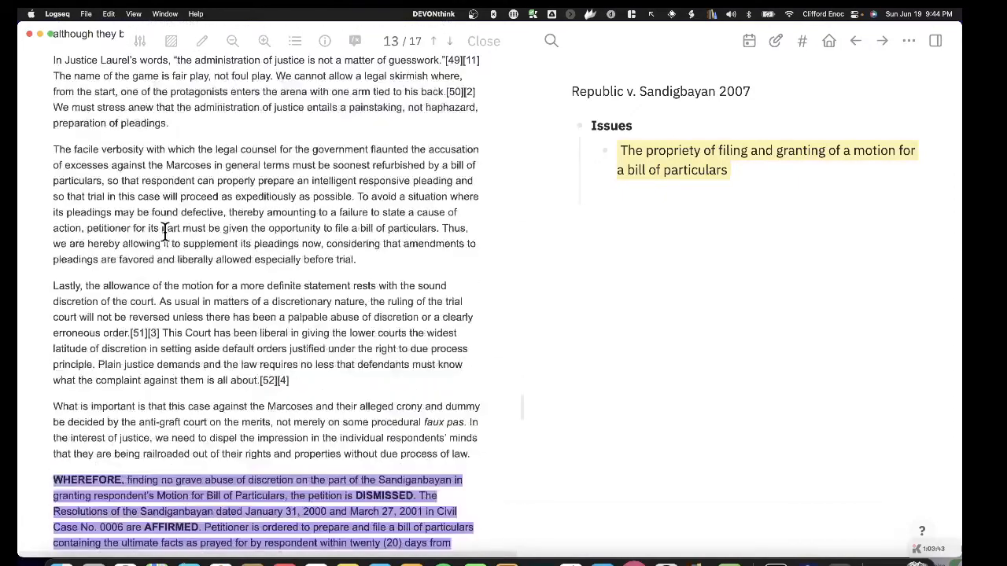
scroll(165, 233, "up", 1)
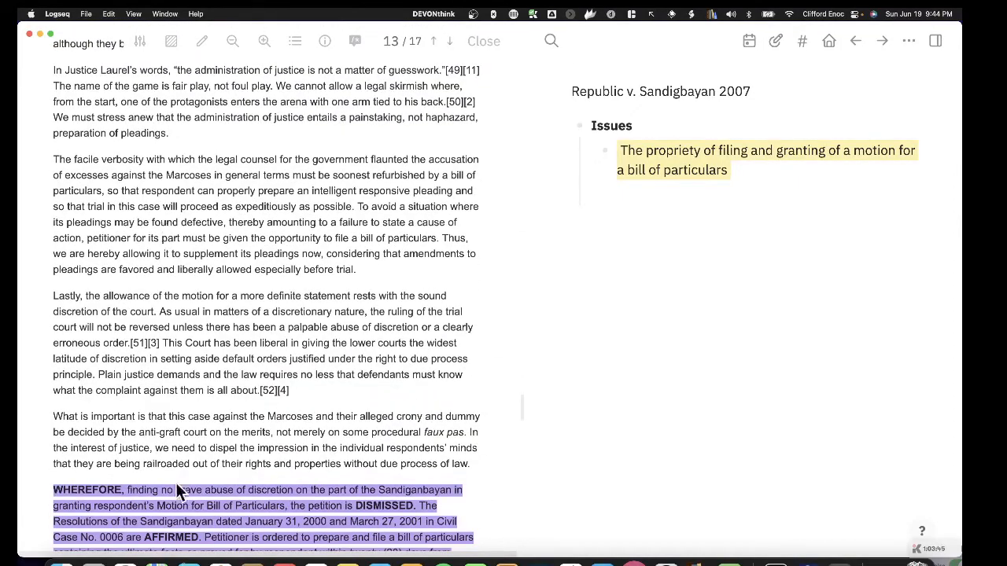
scroll(215, 326, "up", 15)
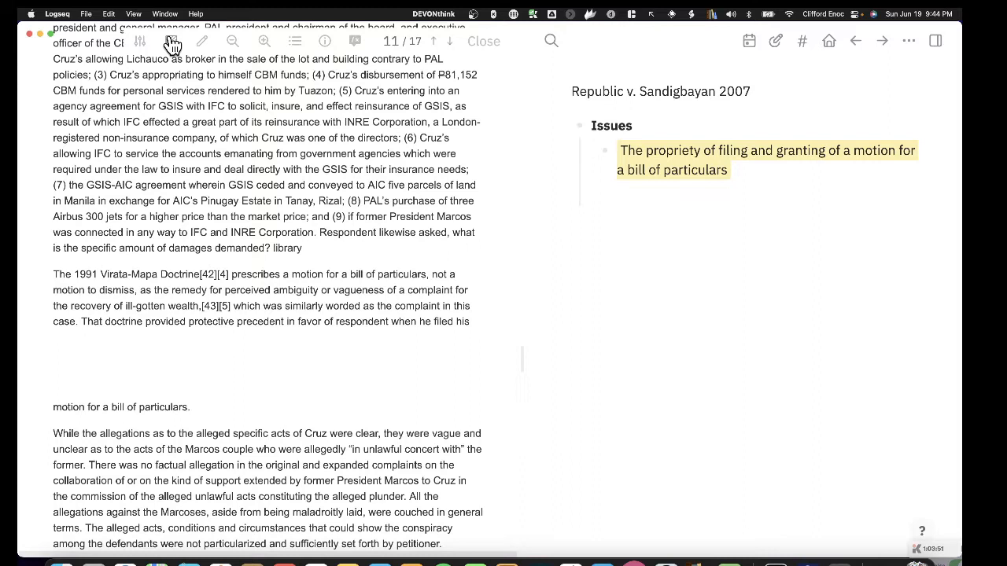
left_click(143, 42)
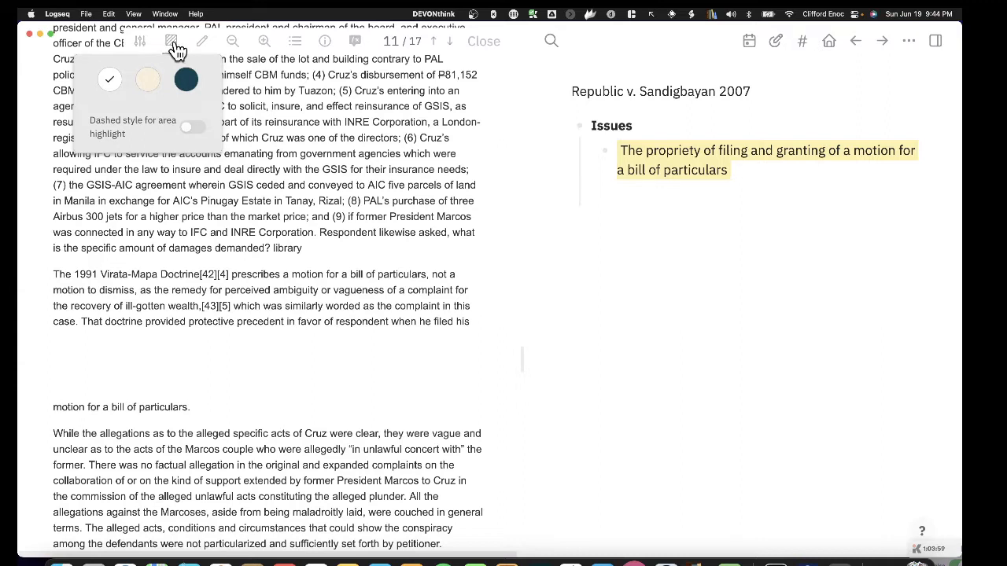
left_click(175, 46)
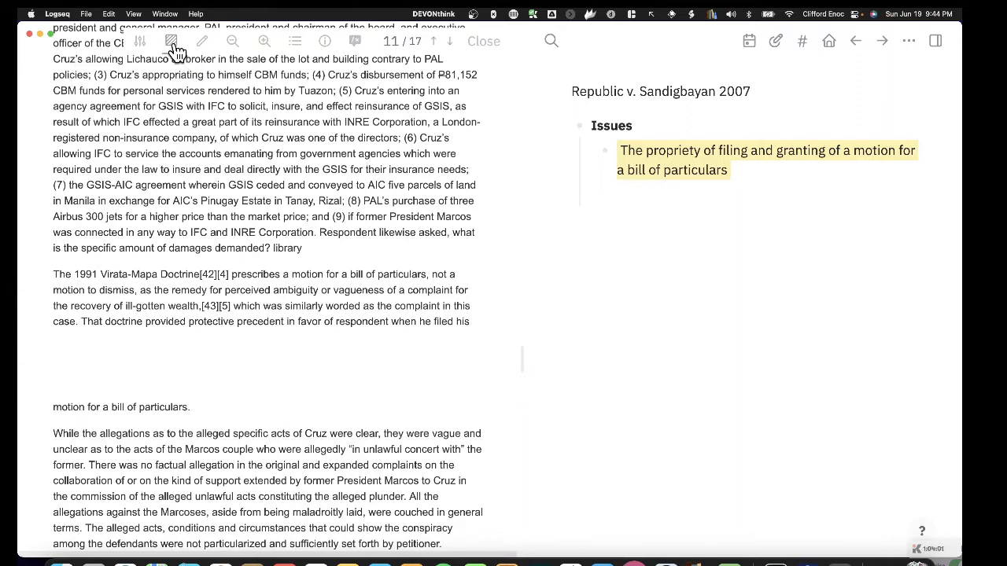
left_click_drag(192, 134, 491, 252)
left_click(276, 265)
Step: With highlight mode on, mark page 11 in green from "registered non-insurance company" to "library" and the paragraph beginning "In his motion for a bill of particulars"
left_click(201, 42)
left_click_drag(317, 256, 49, 135)
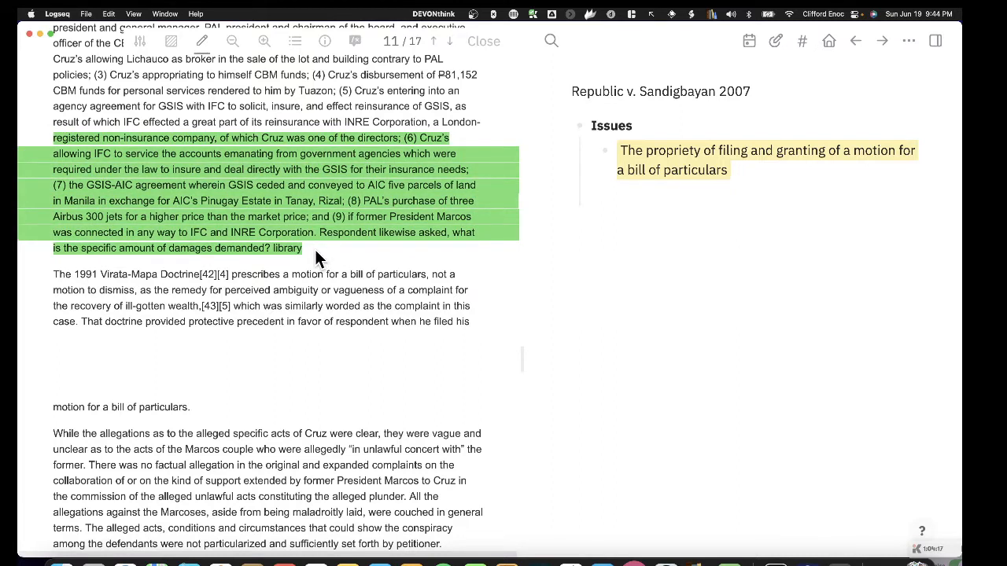
scroll(316, 252, "up", 5)
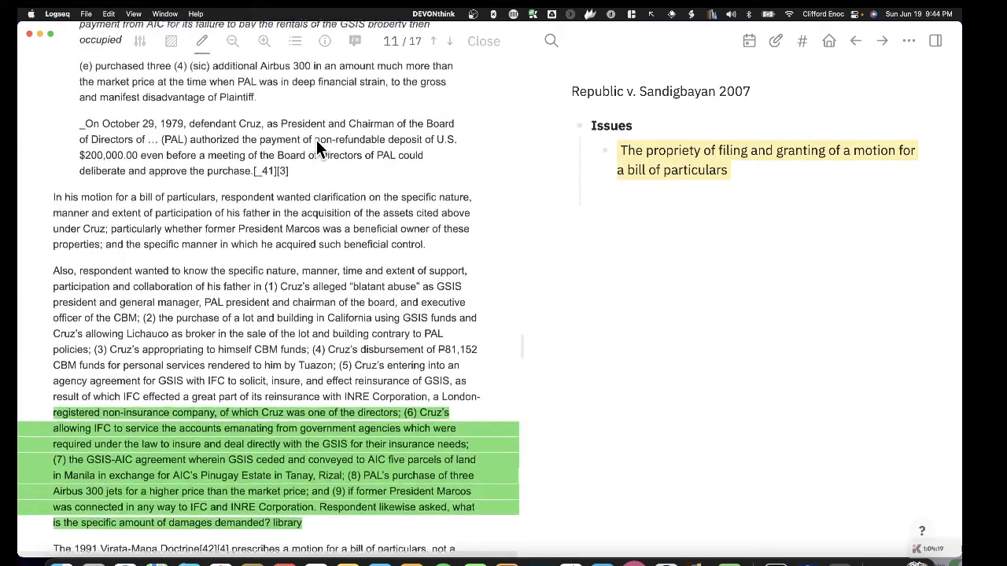
scroll(282, 168, "down", 2)
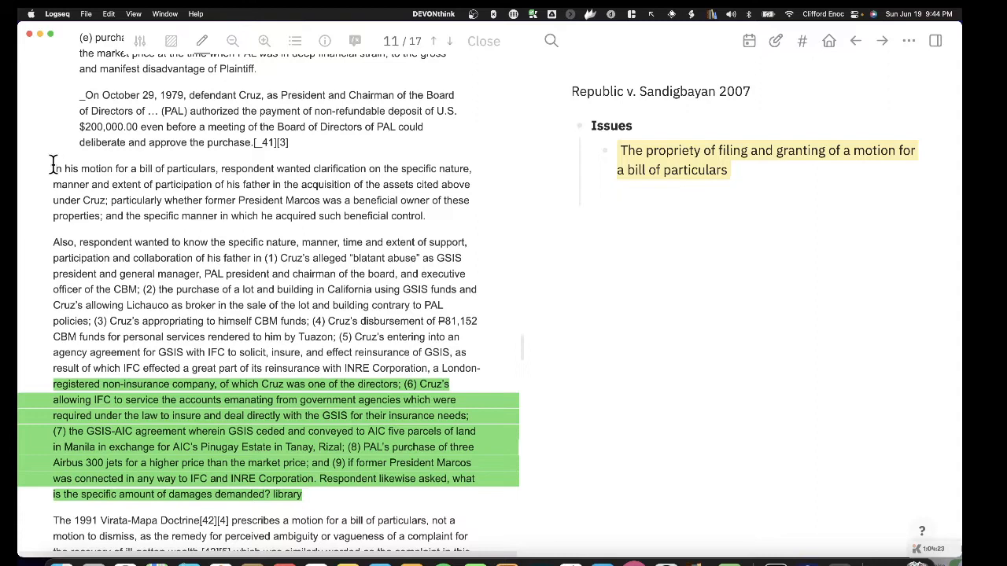
left_click_drag(53, 166, 474, 218)
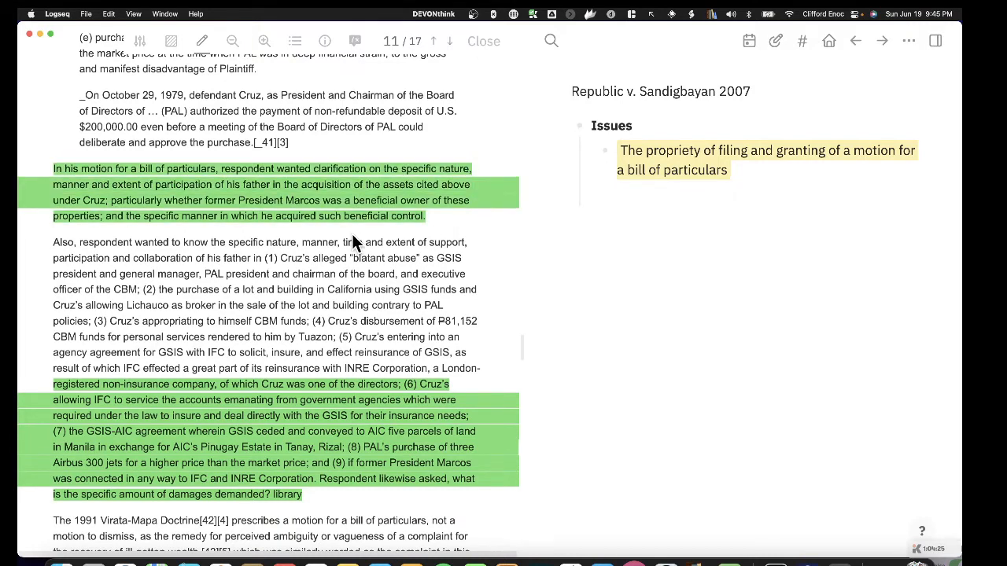
Step: Highlight the page 6 sentence "We rule in the negative, and dismiss the instant petition for utter lack of merit." in purple
scroll(352, 233, "up", 3)
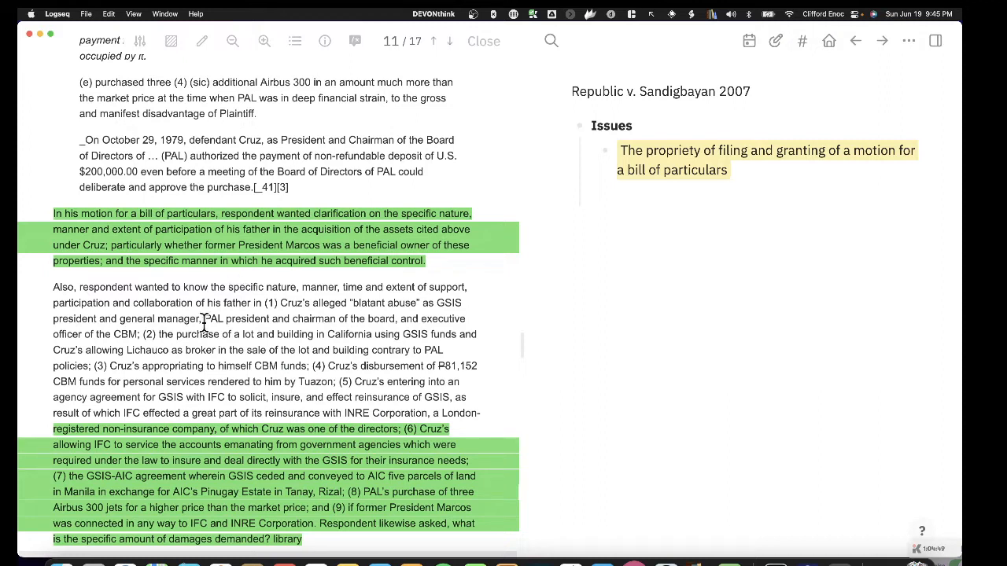
scroll(204, 322, "up", 10)
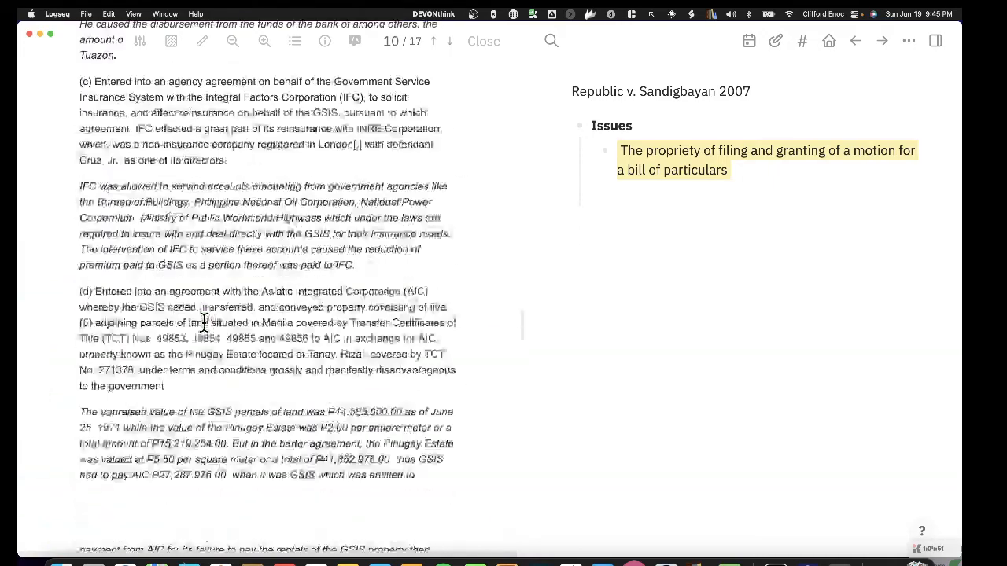
scroll(204, 322, "up", 10)
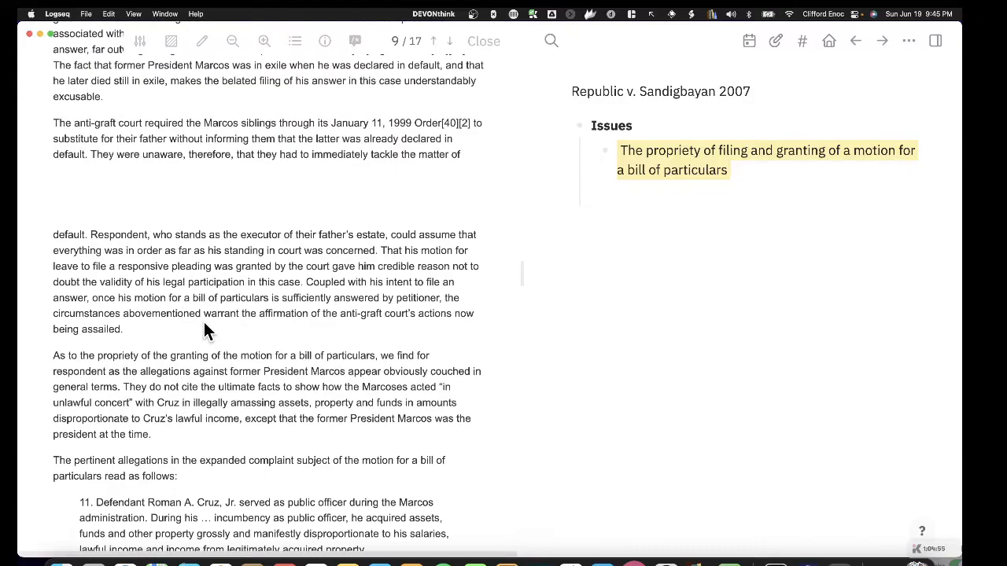
scroll(203, 323, "down", 2)
scroll(204, 322, "up", 10)
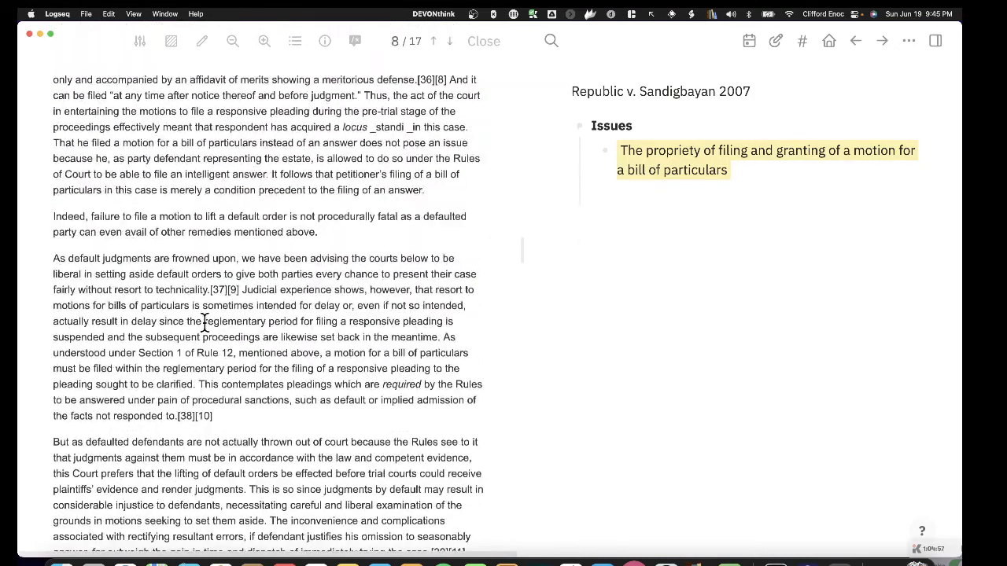
scroll(204, 323, "up", 10)
scroll(205, 322, "up", 10)
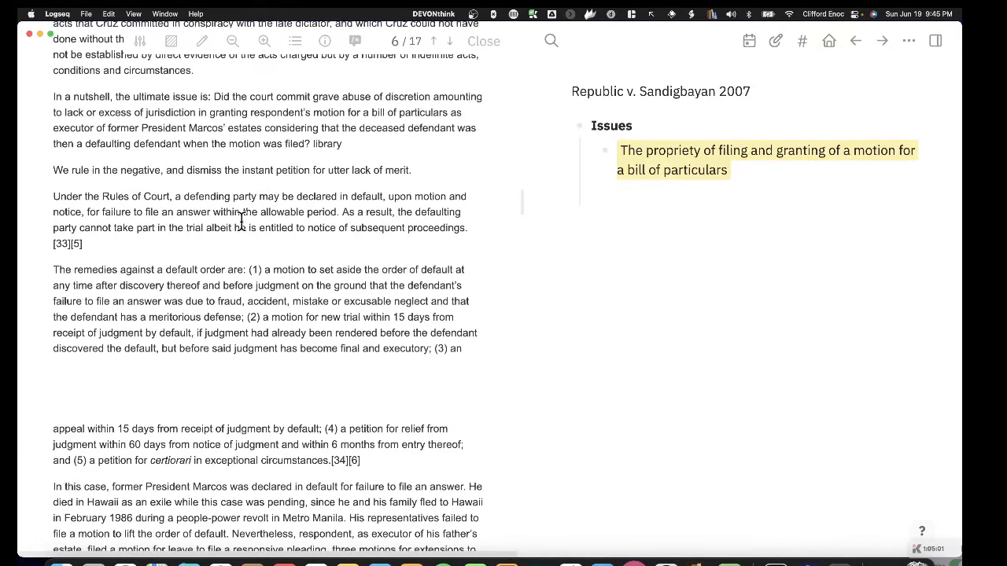
scroll(204, 323, "up", 5)
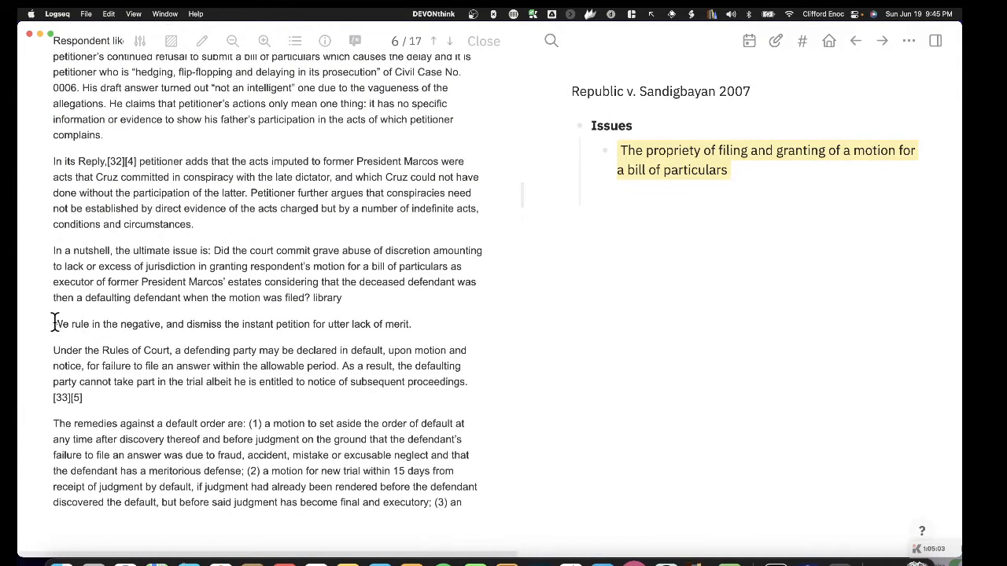
left_click_drag(54, 324, 425, 329)
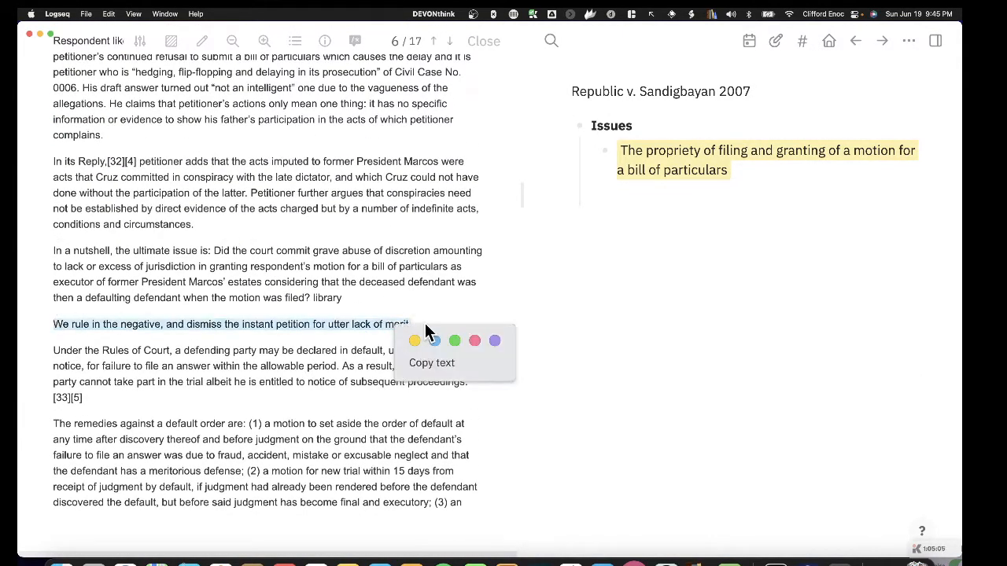
left_click(495, 340)
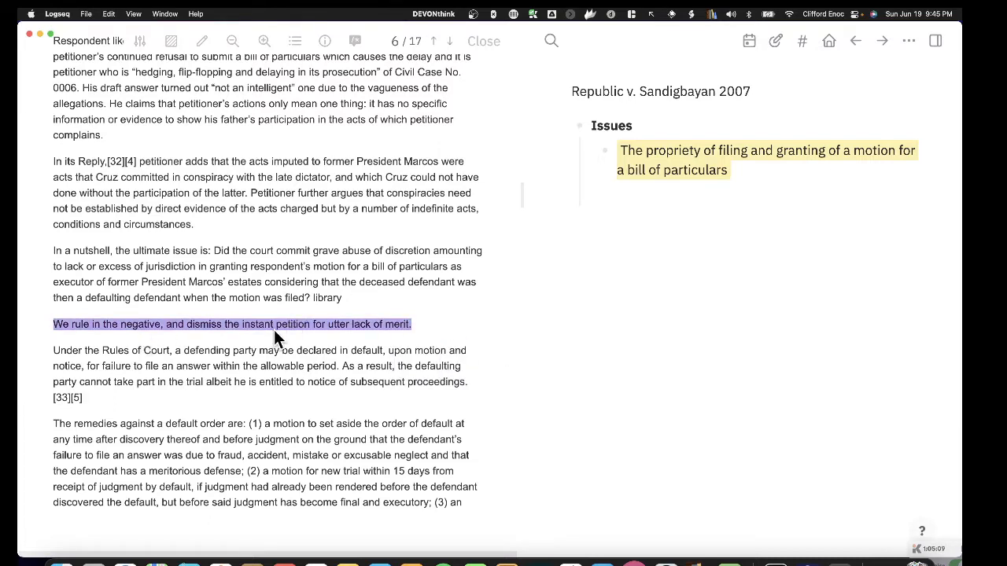
Step: Highlight the ultimate issue on page 6 in pink, from "Did the court commit grave abuse of discretion" to "when the motion was filed"
scroll(221, 244, "up", 1)
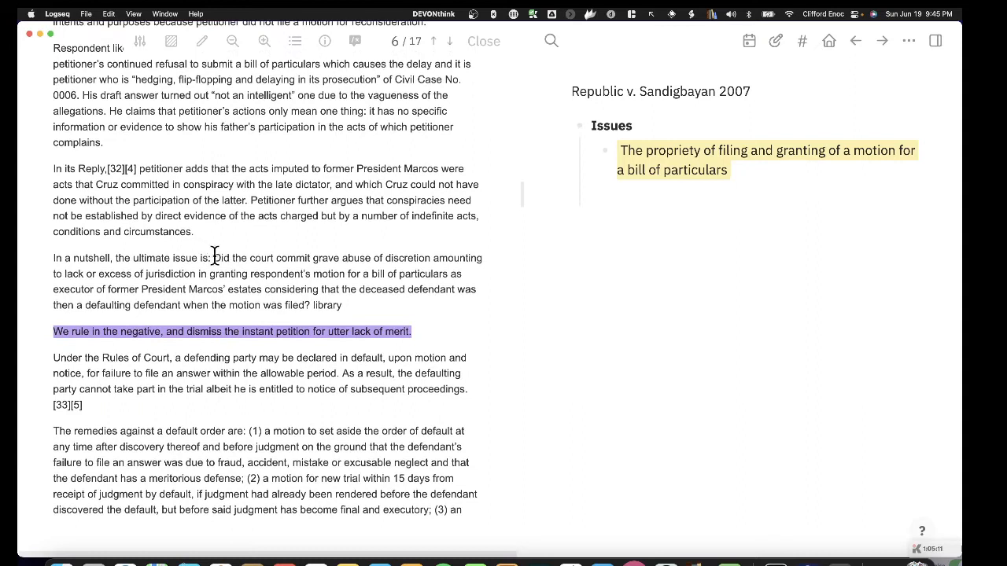
left_click_drag(213, 258, 305, 307)
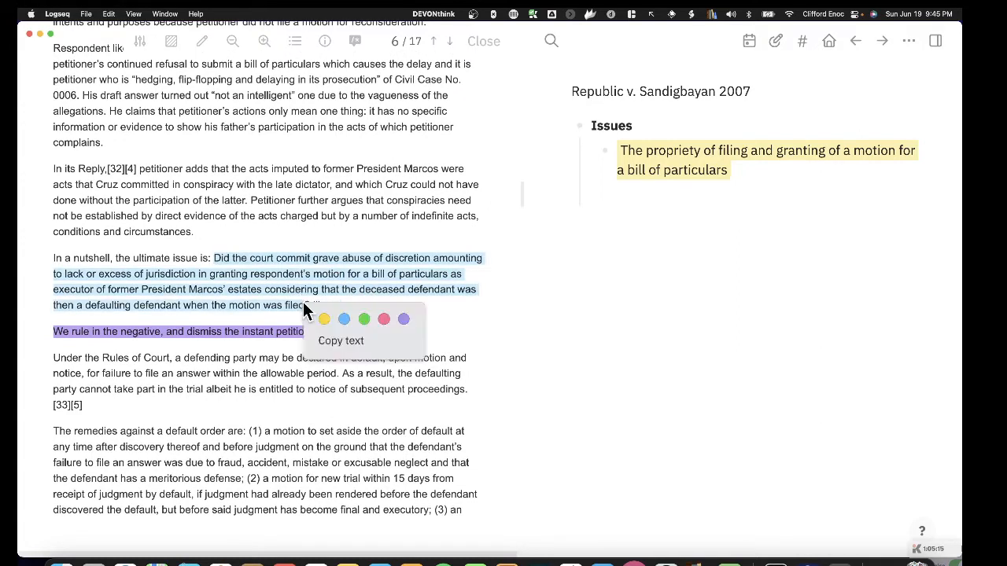
left_click(383, 320)
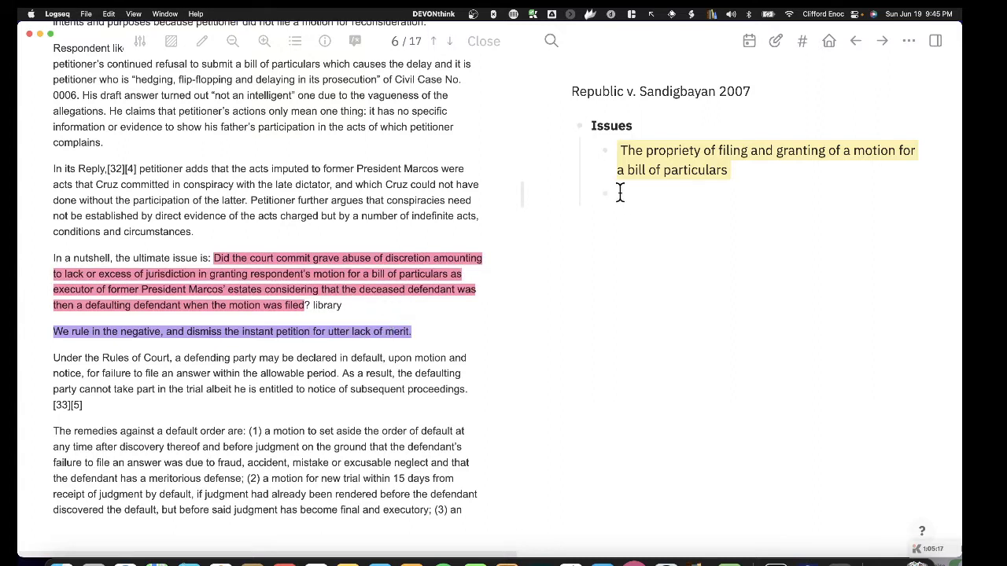
Step: Insert a reference to the pink ultimate-issue highlight as a new block under Issues, below the bill of particulars issue
left_click(324, 275)
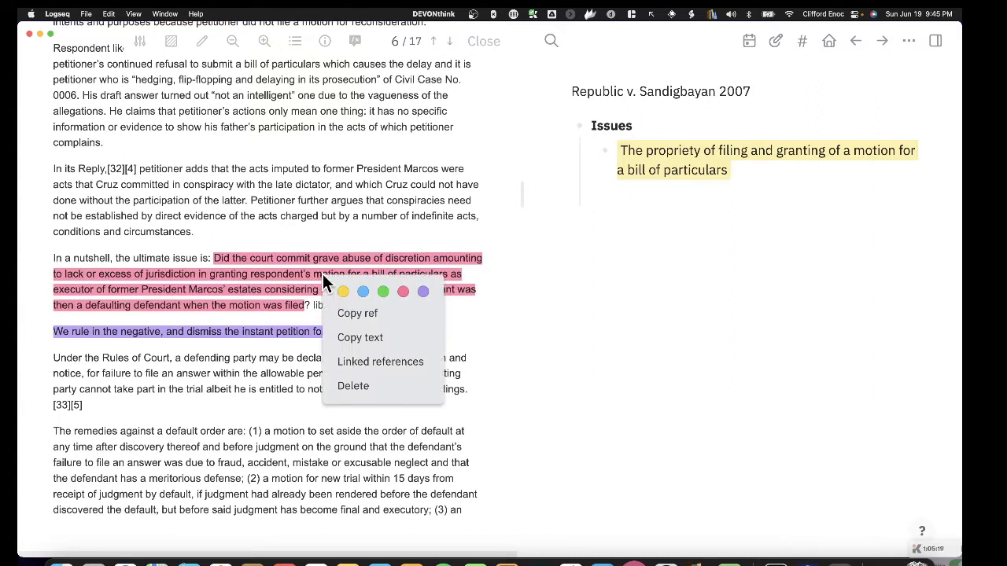
left_click(359, 313)
left_click(753, 171)
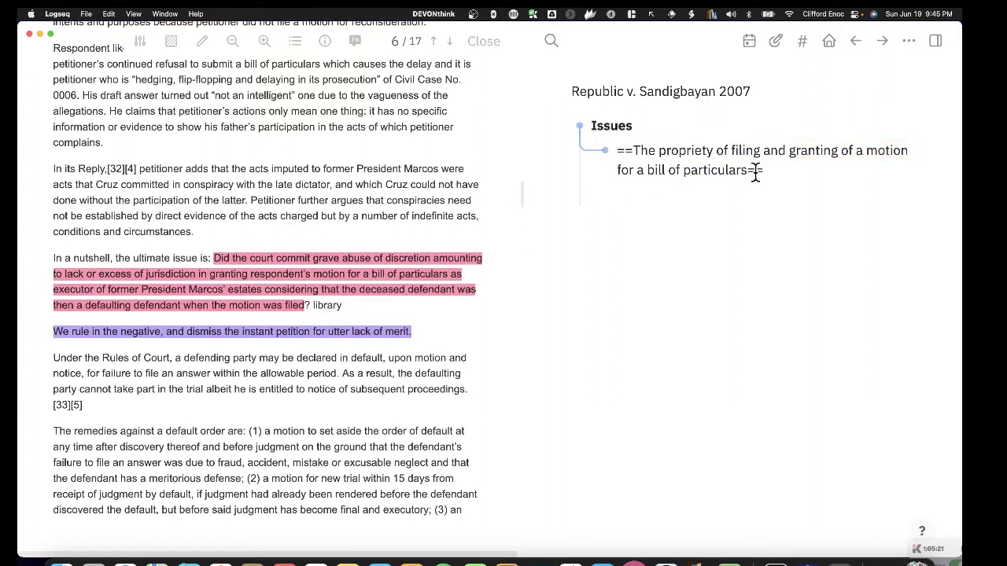
key("Return")
key("super+v")
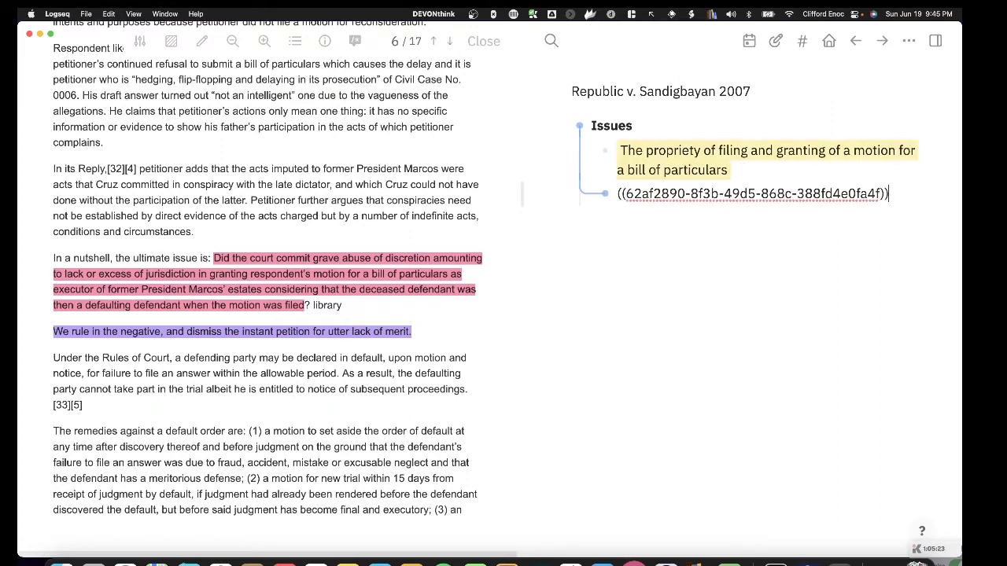
key("Escape")
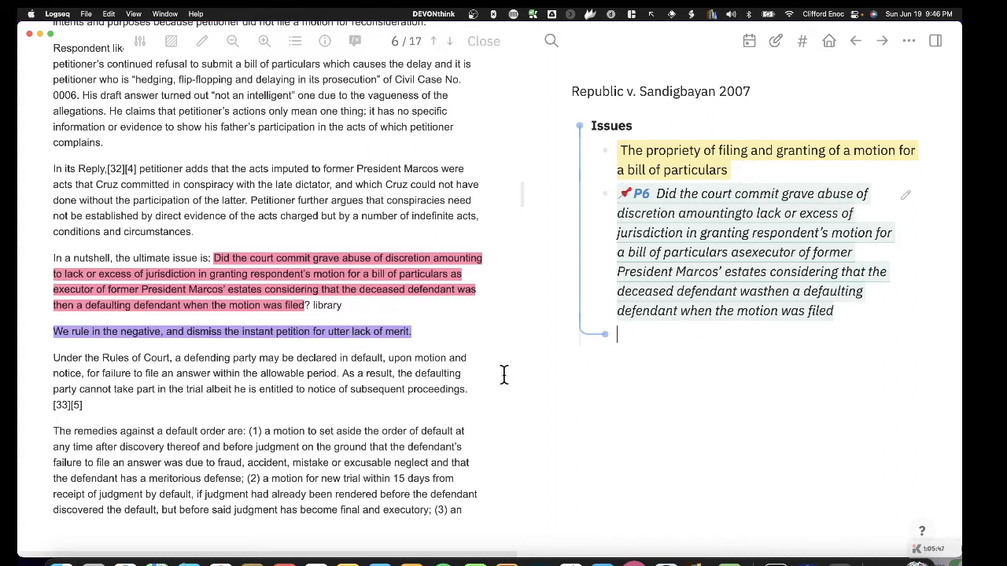
left_click(710, 352)
Step: Insert a reference to the purple "We rule in the negative" highlight as the first block under Ruling, above Disposition
left_click(330, 332)
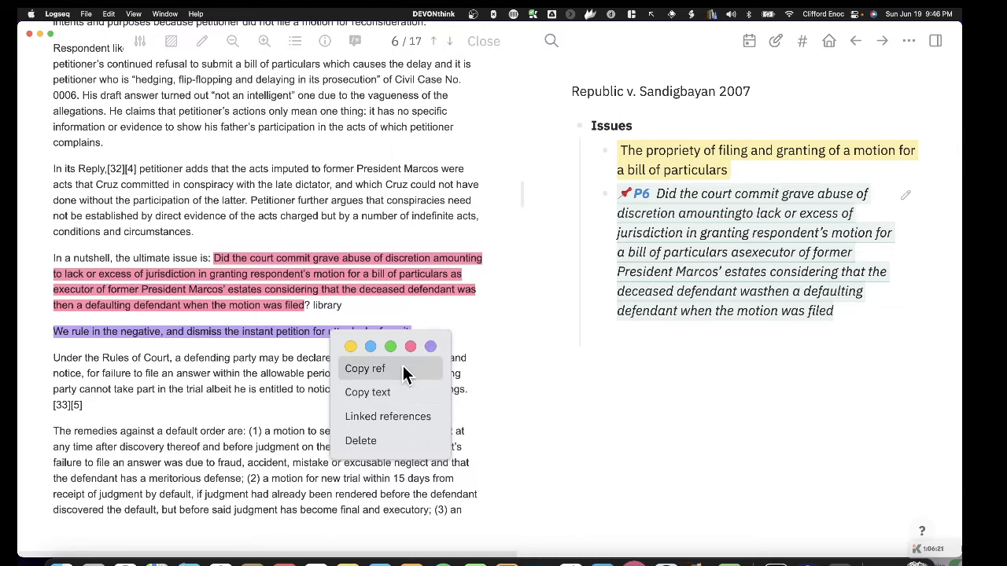
left_click(404, 375)
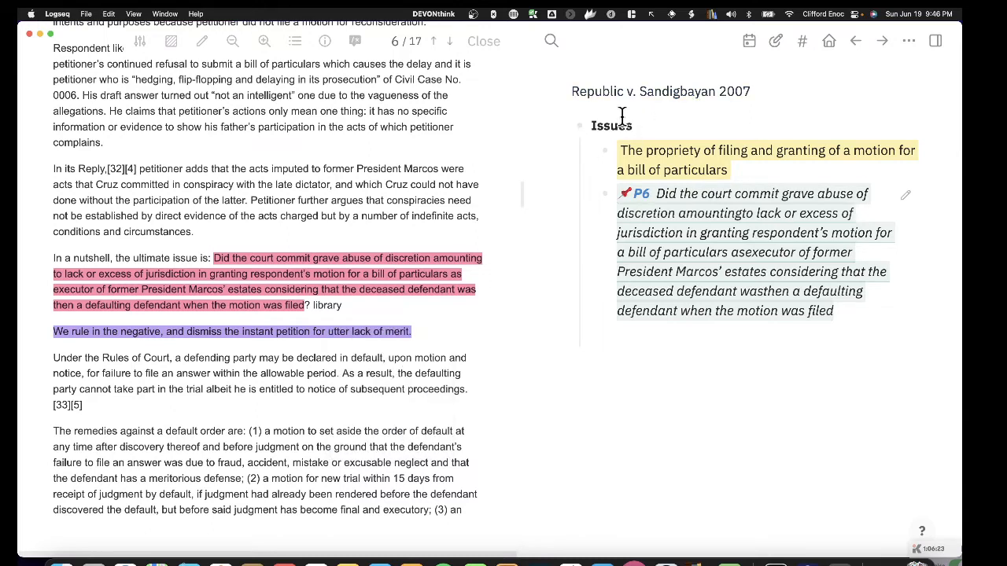
left_click(637, 96)
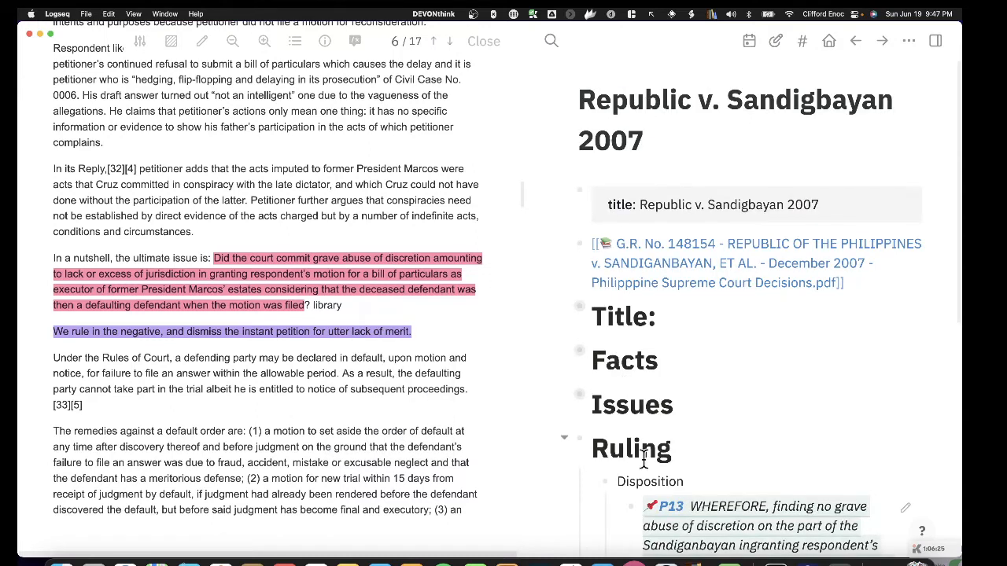
left_click(701, 458)
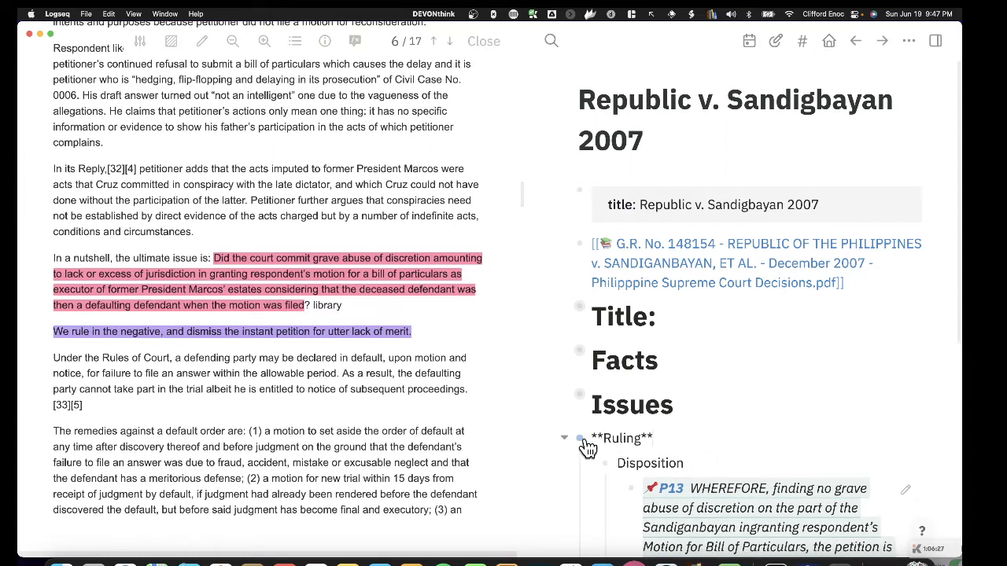
left_click(582, 440)
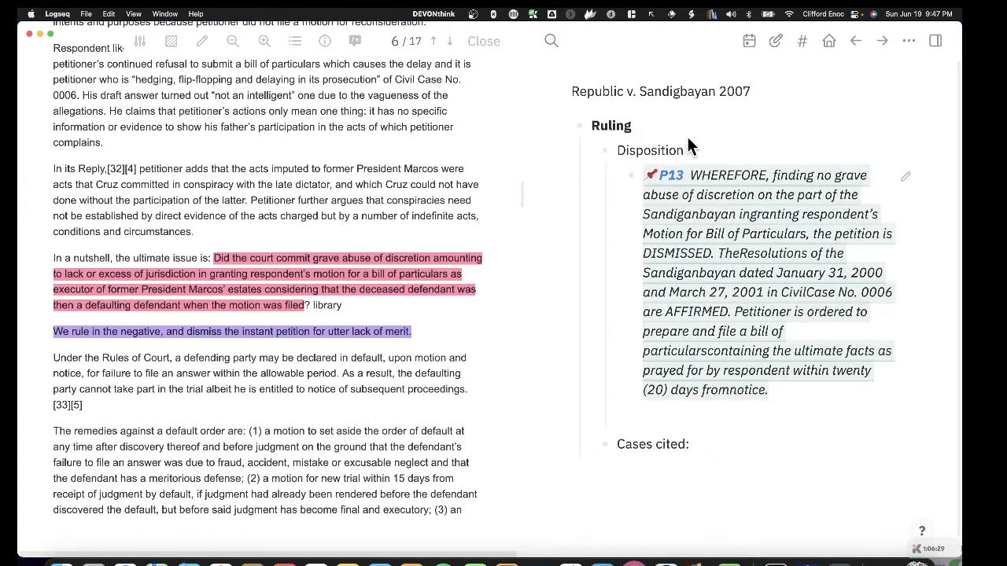
left_click(663, 129)
key("Return")
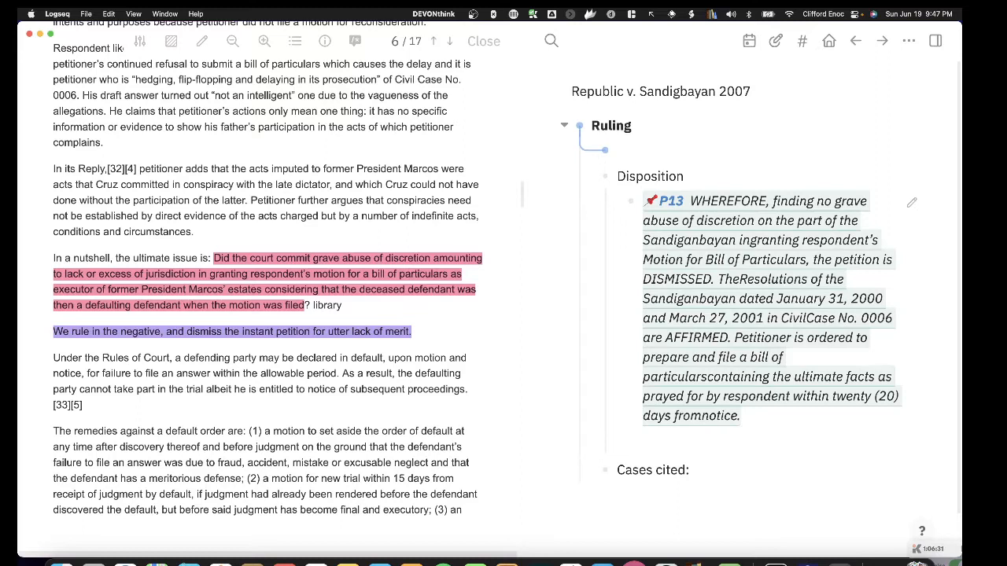
key("super+v")
key("Return")
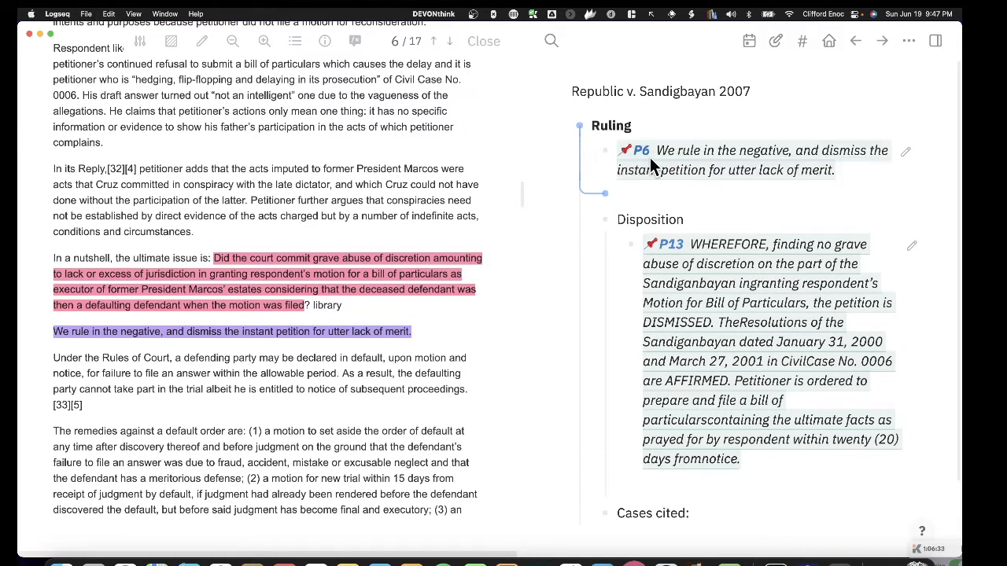
Step: Copy the block reference of the P6 ruling and insert it on a new line below the ultimate-issue reference in Issues
left_click(607, 152)
right_click(611, 155)
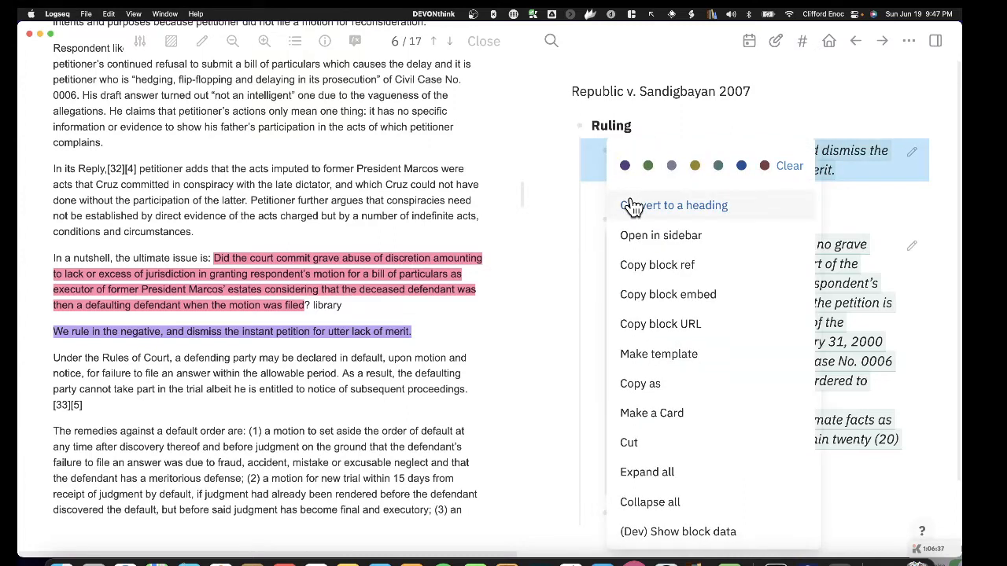
left_click(665, 268)
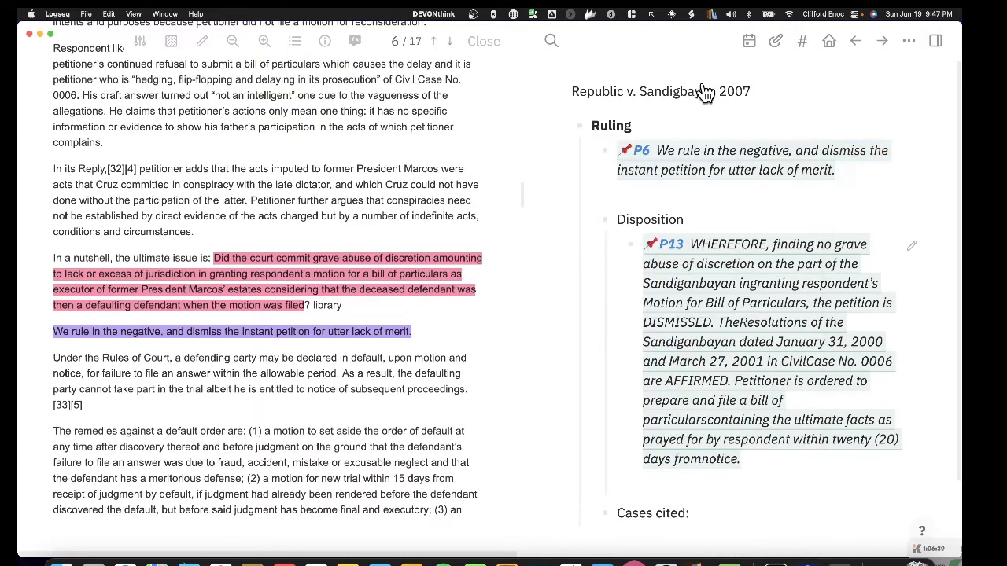
left_click(705, 101)
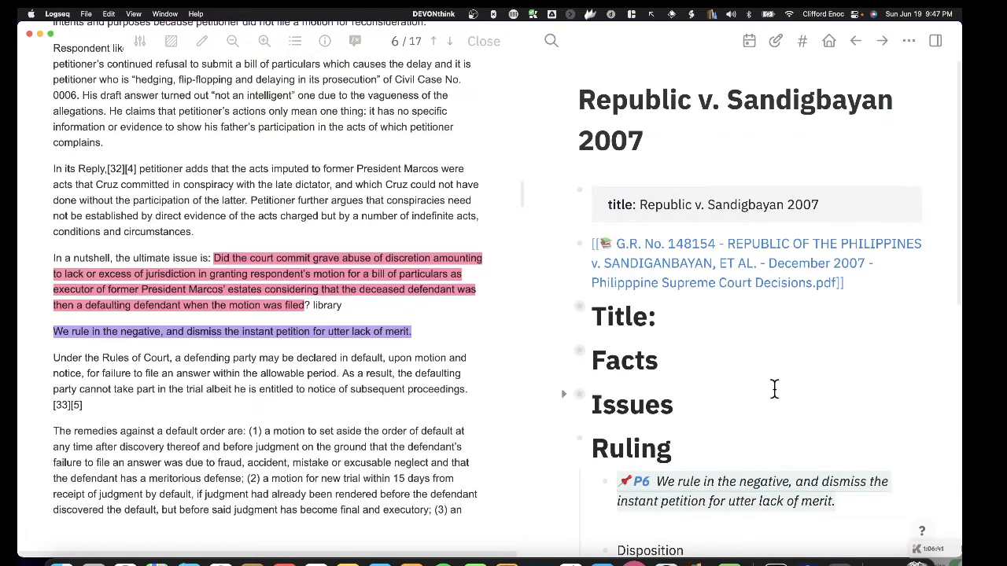
scroll(774, 389, "down", 4)
left_click(878, 218)
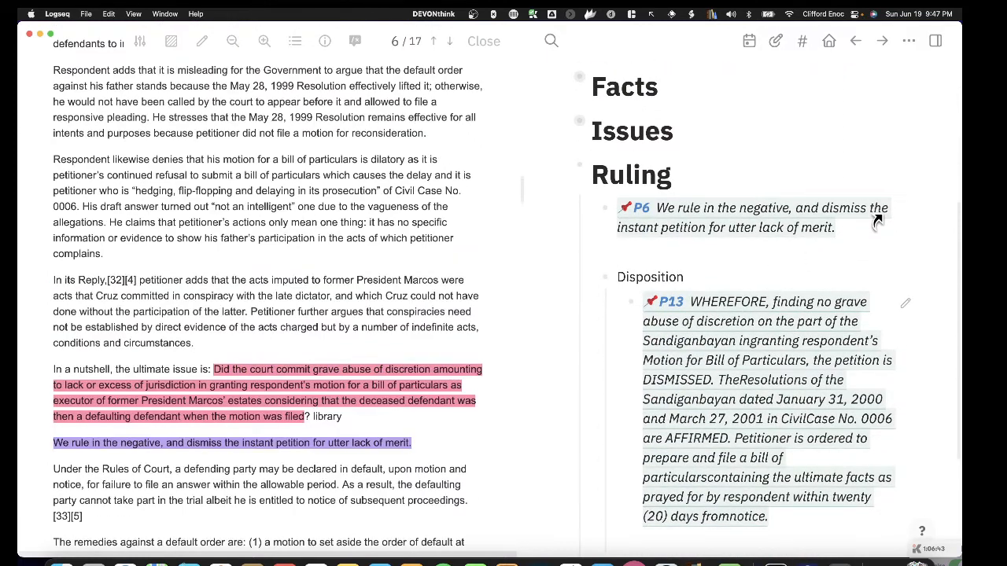
left_click(581, 128)
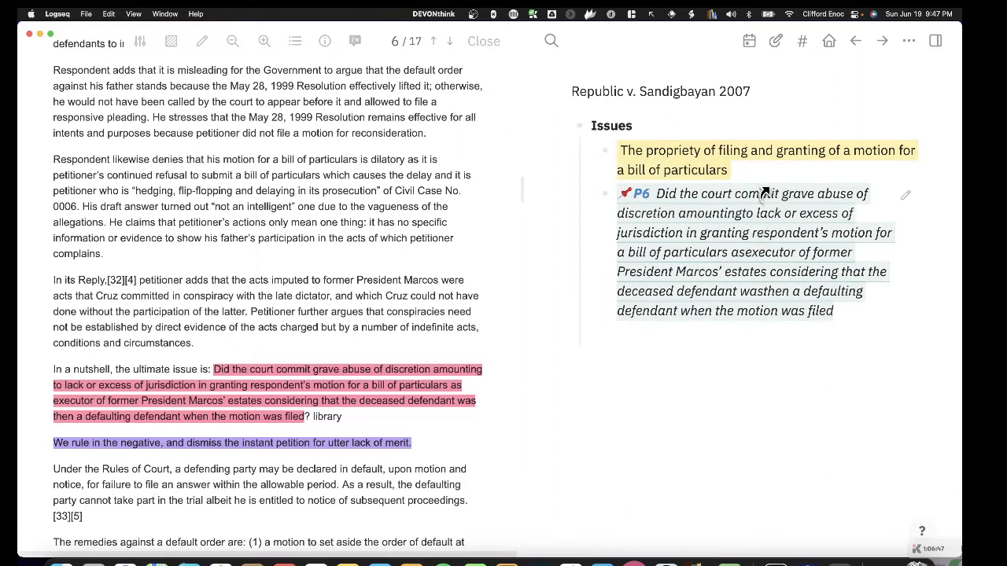
left_click(872, 318)
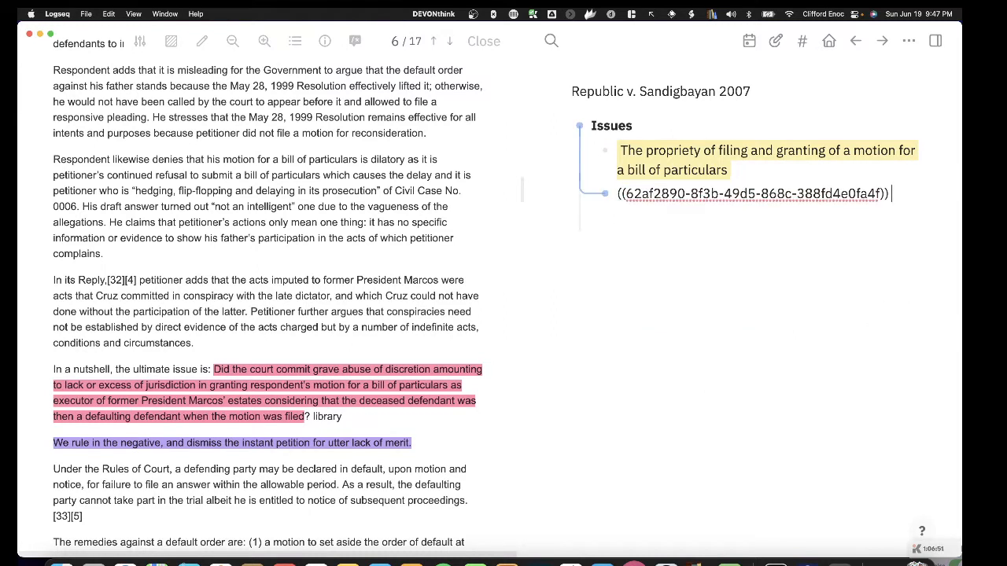
key("shift+Return")
key("super+v")
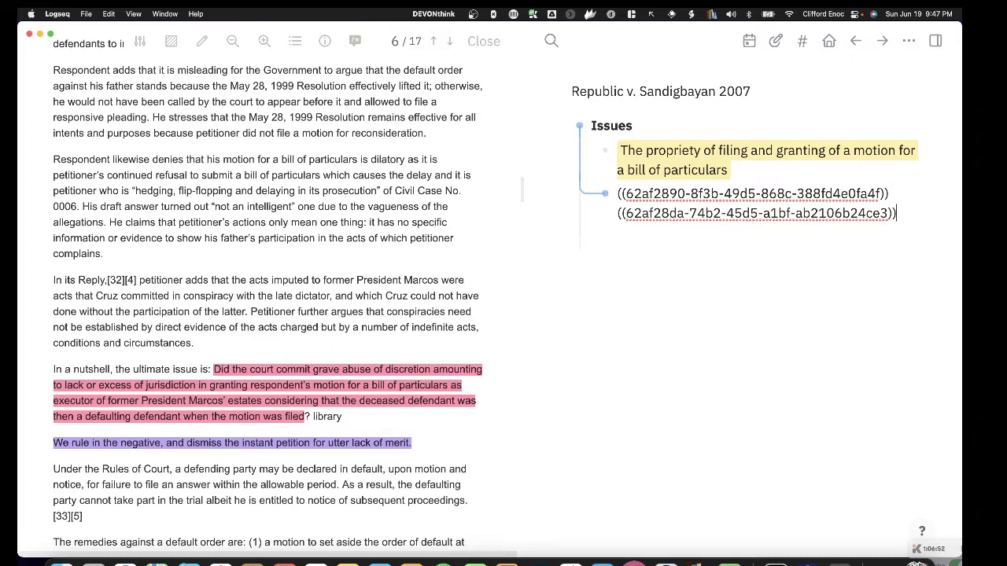
Step: Prefix the ruling reference in the ultimate-issue block with "Held: "
left_click(617, 213)
type("Held:")
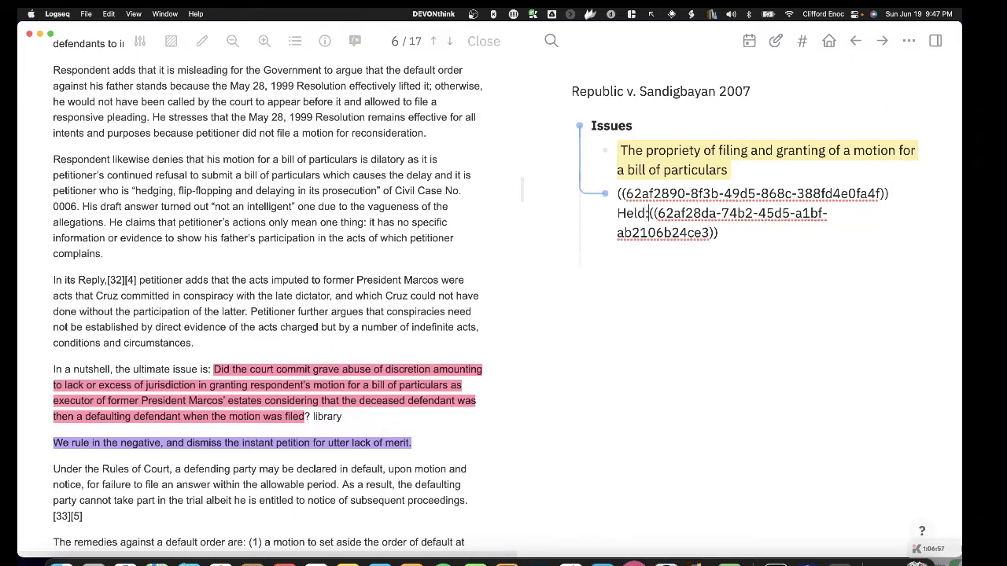
key("Escape")
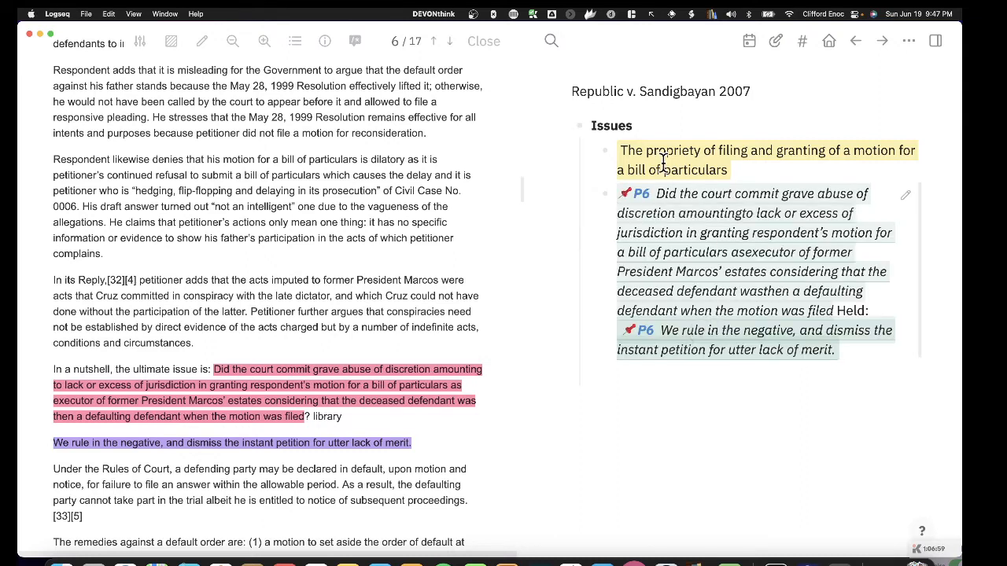
Step: Split the "Held:" line off into its own block directly below the ultimate-issue reference
left_click(839, 309)
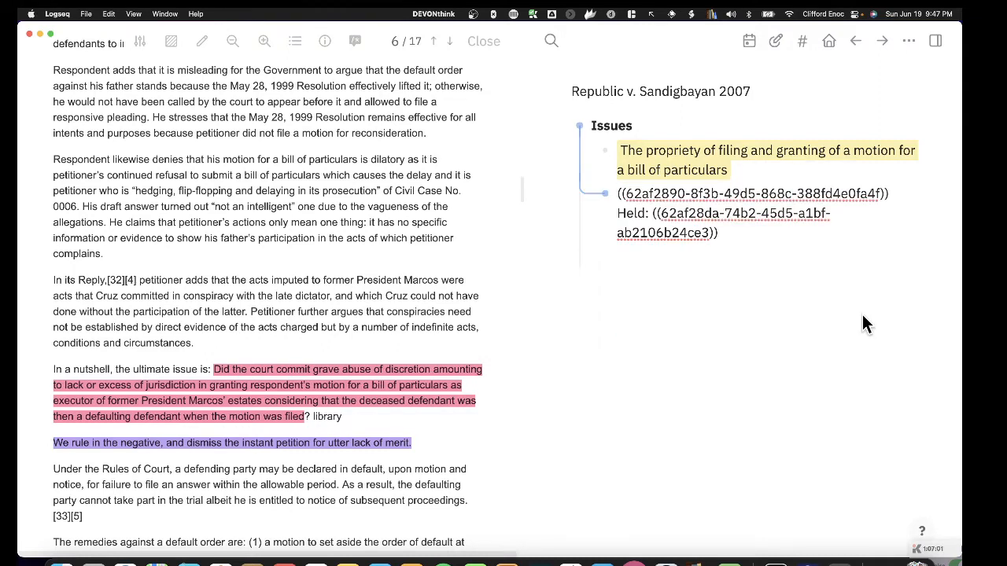
left_click(623, 211)
key("Escape")
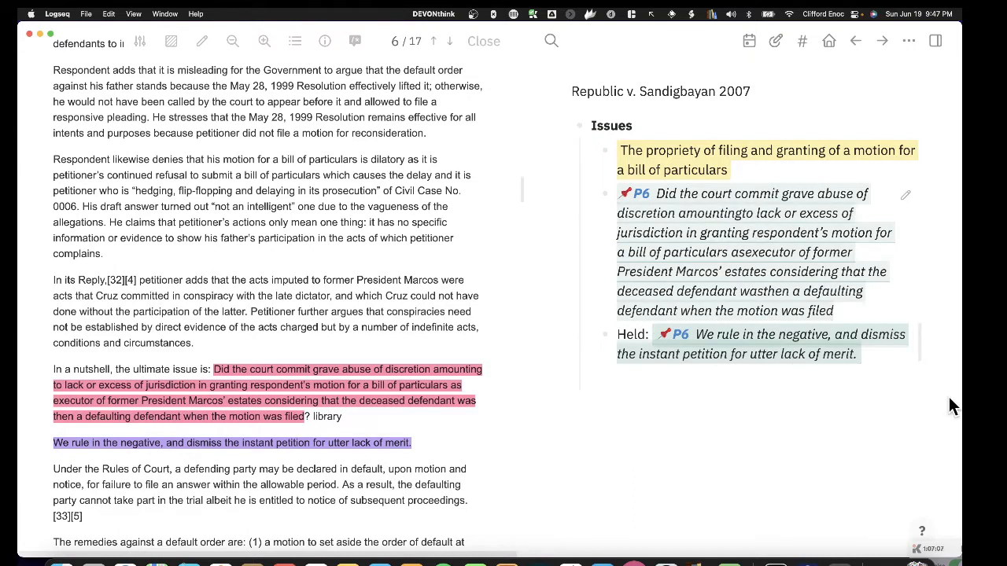
left_click(788, 376)
left_click(681, 398)
Step: Return to the full Republic v. Sandigbayan 2007 page and expand its Issues section
mouse_move(708, 358)
left_click(607, 93)
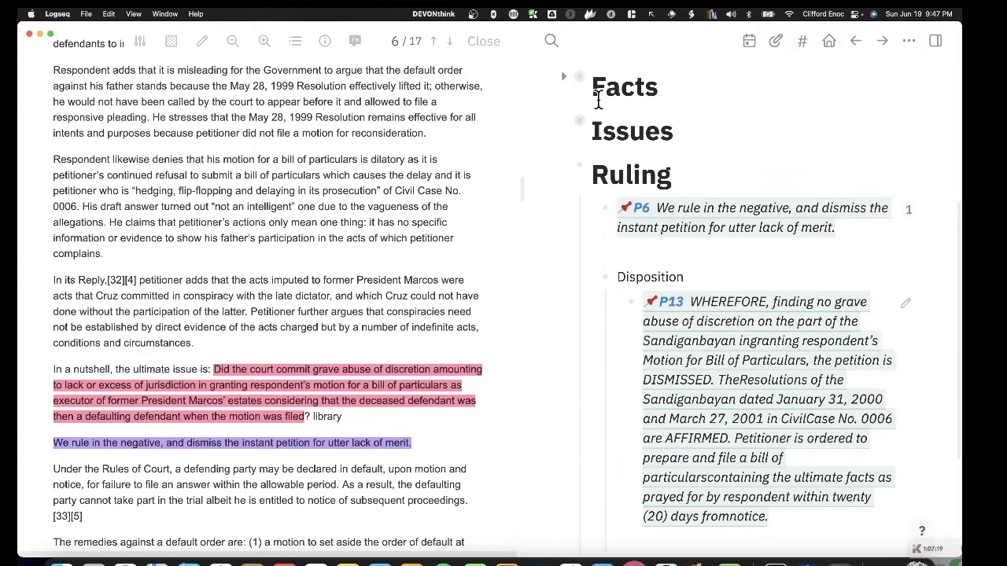
left_click(570, 126)
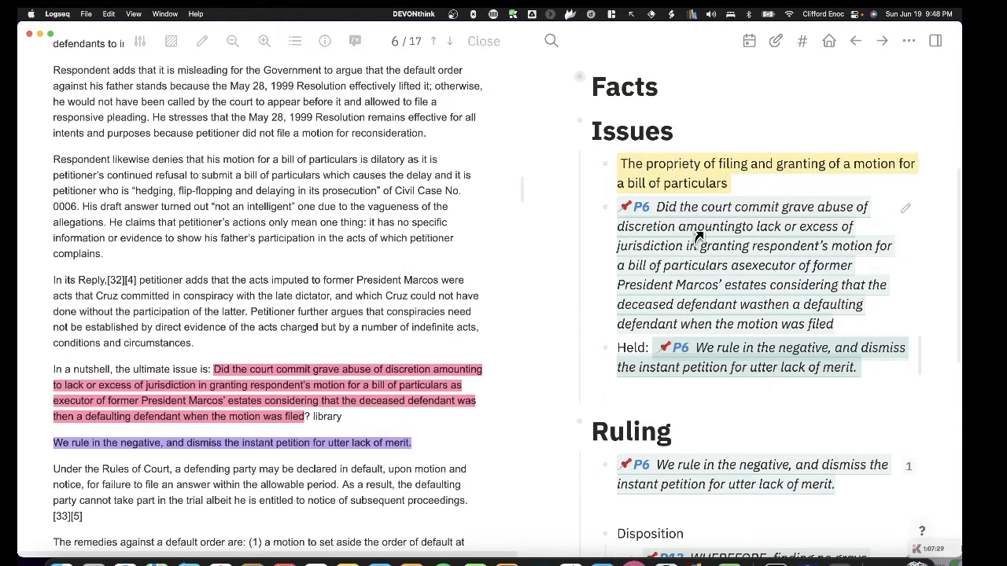
Step: Review the case PDF from its opening page through the petitioner's two grounds and the arguments on page 5
scroll(336, 201, "up", 5)
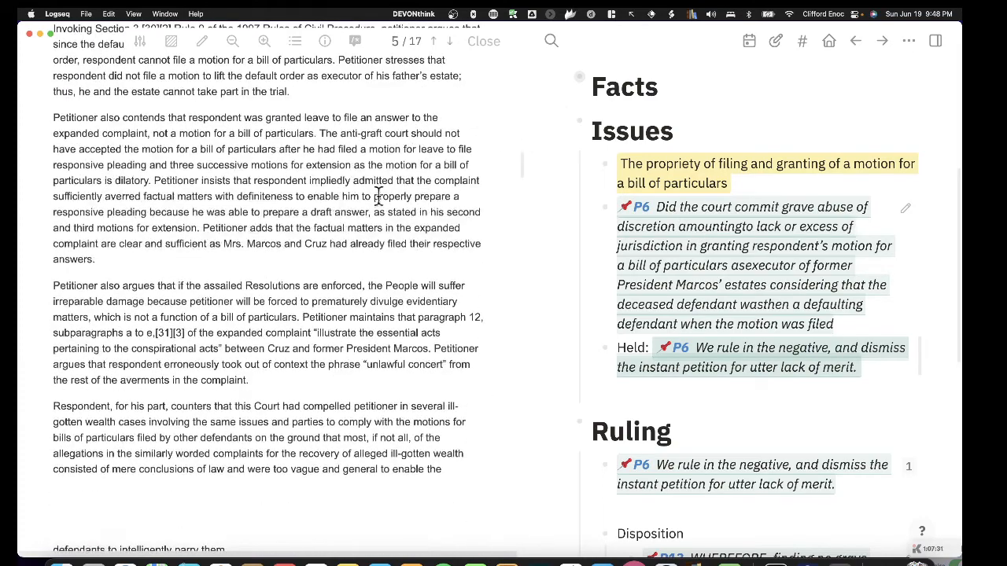
left_click_drag(521, 160, 521, 37)
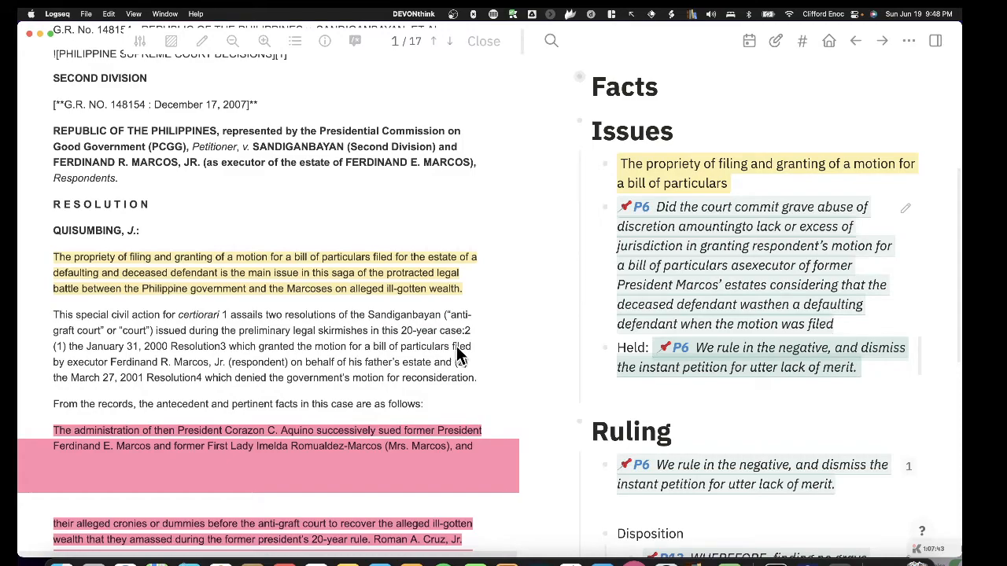
scroll(225, 456, "down", 8)
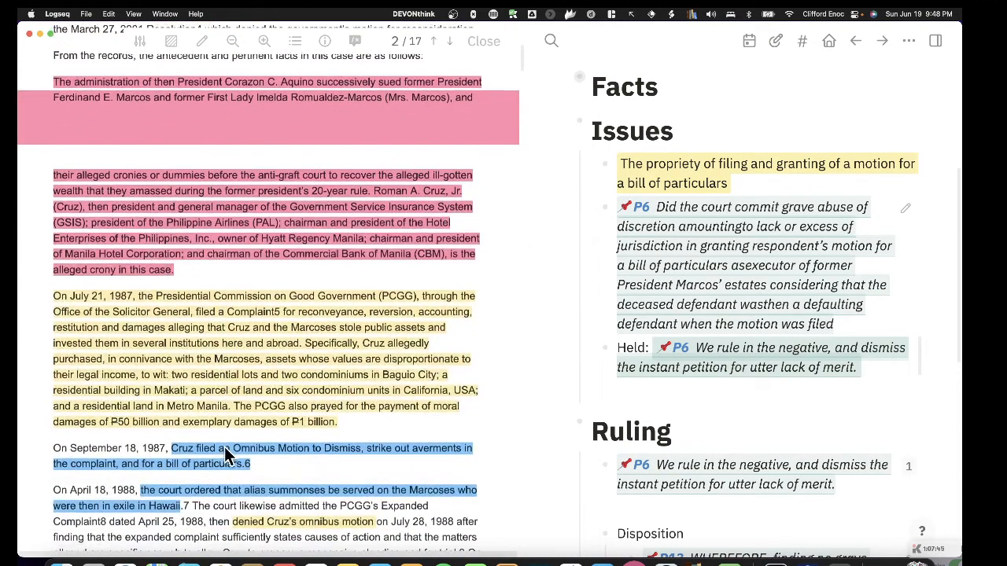
scroll(224, 454, "down", 10)
scroll(224, 455, "down", 12)
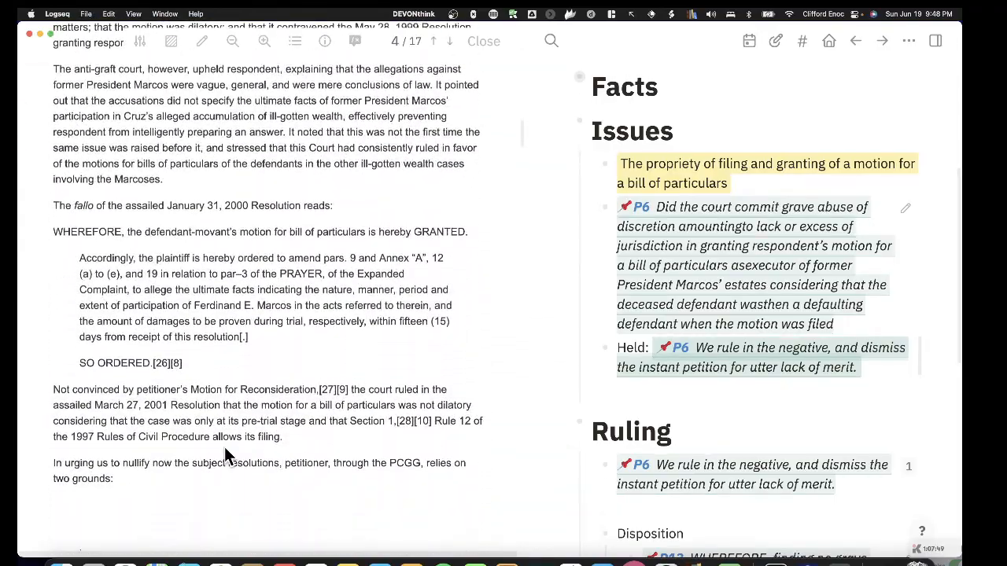
scroll(224, 453, "down", 4)
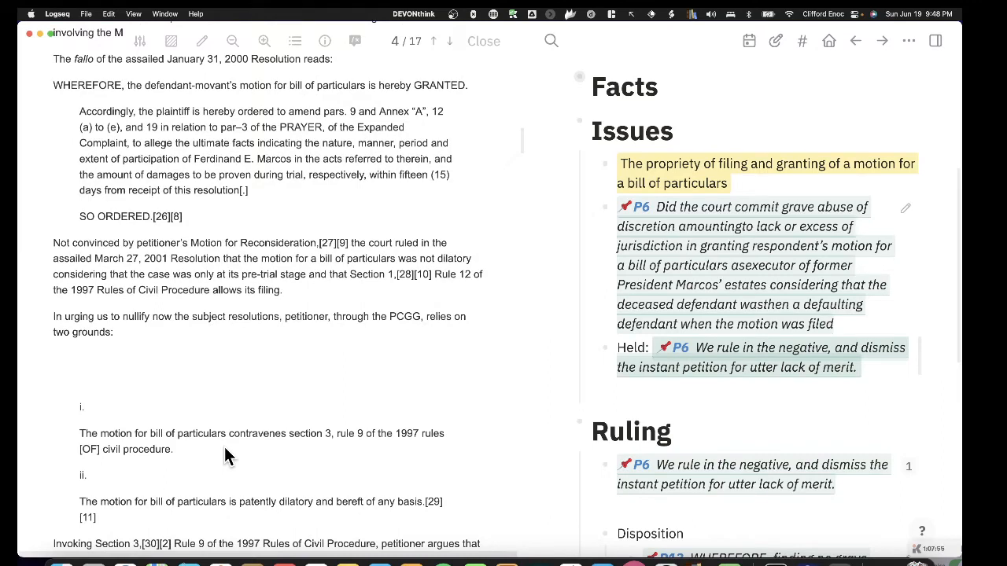
scroll(224, 453, "down", 6)
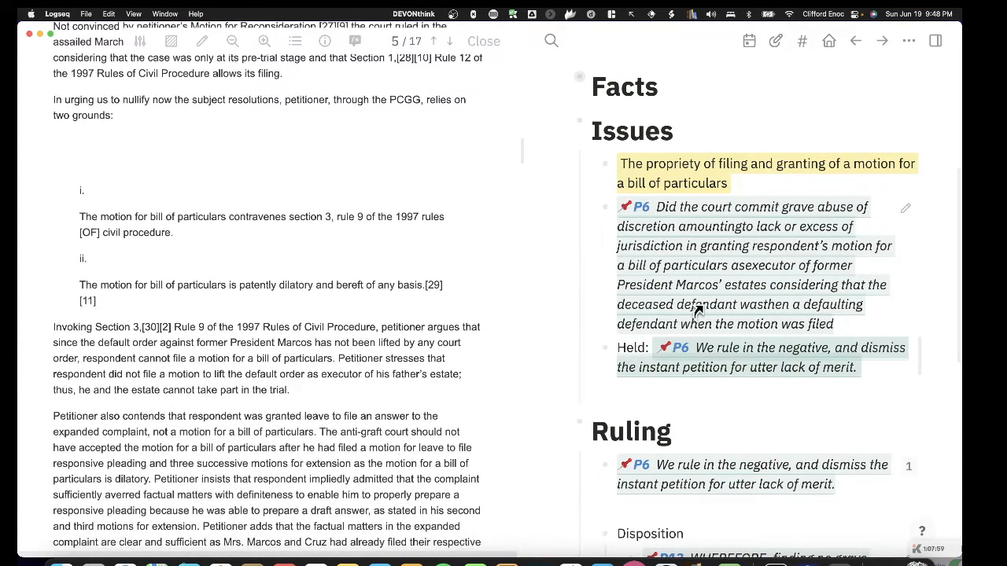
Step: Expand the Facts section of the case notes and review its dated entries down to 15 Sept. 1988
scroll(697, 311, "up", 3)
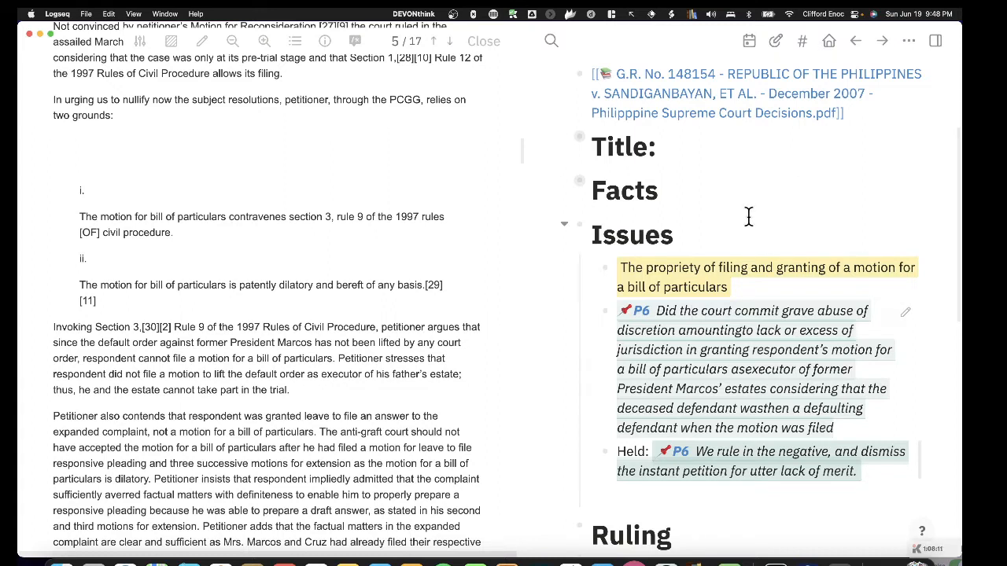
scroll(748, 218, "down", 1)
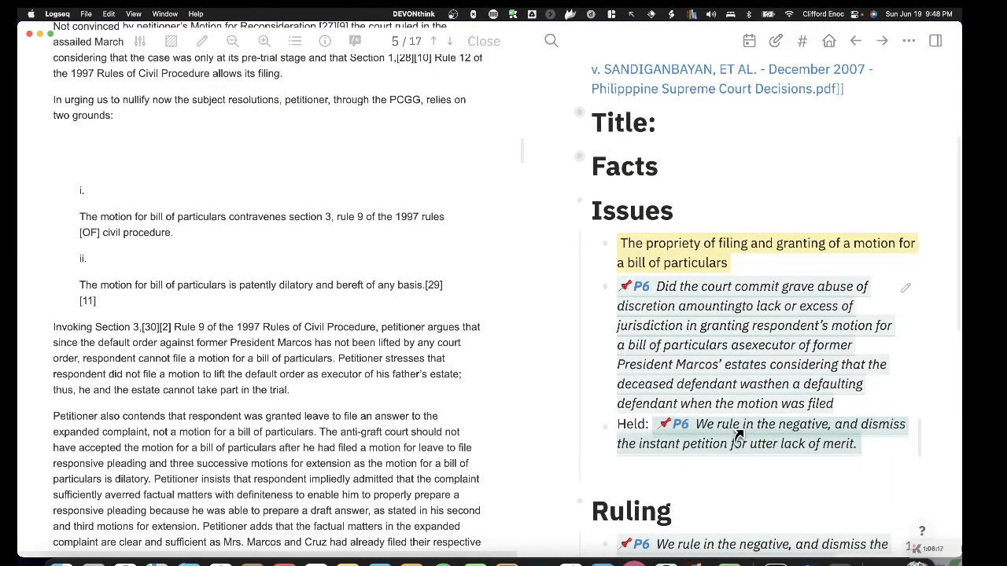
mouse_move(739, 435)
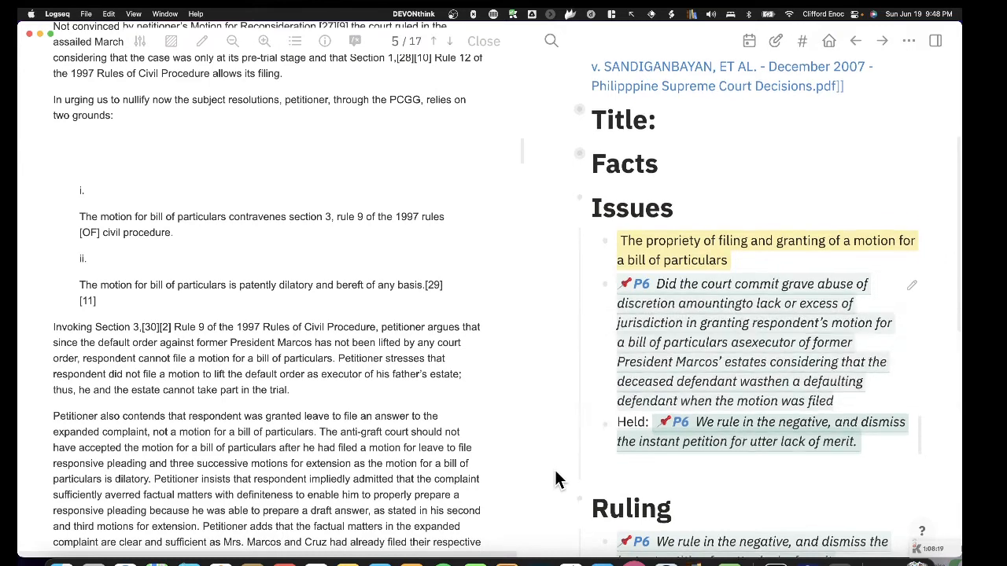
scroll(554, 479, "down", 1)
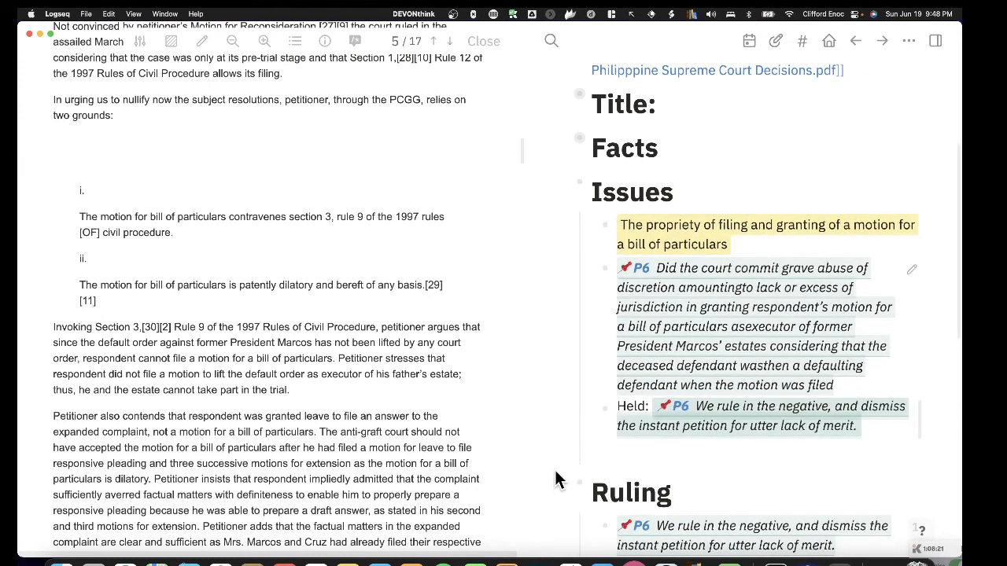
scroll(732, 267, "up", 3)
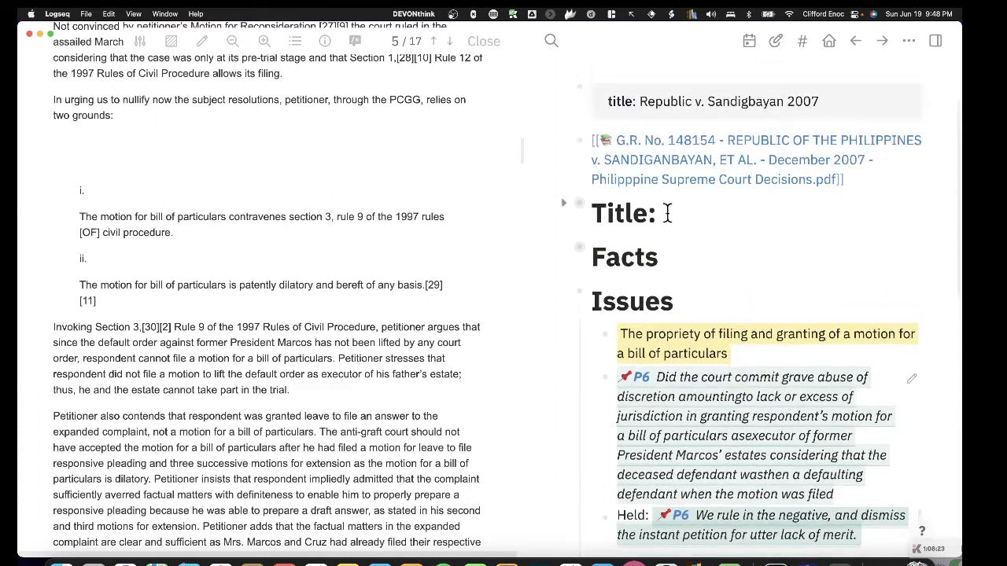
left_click(565, 251)
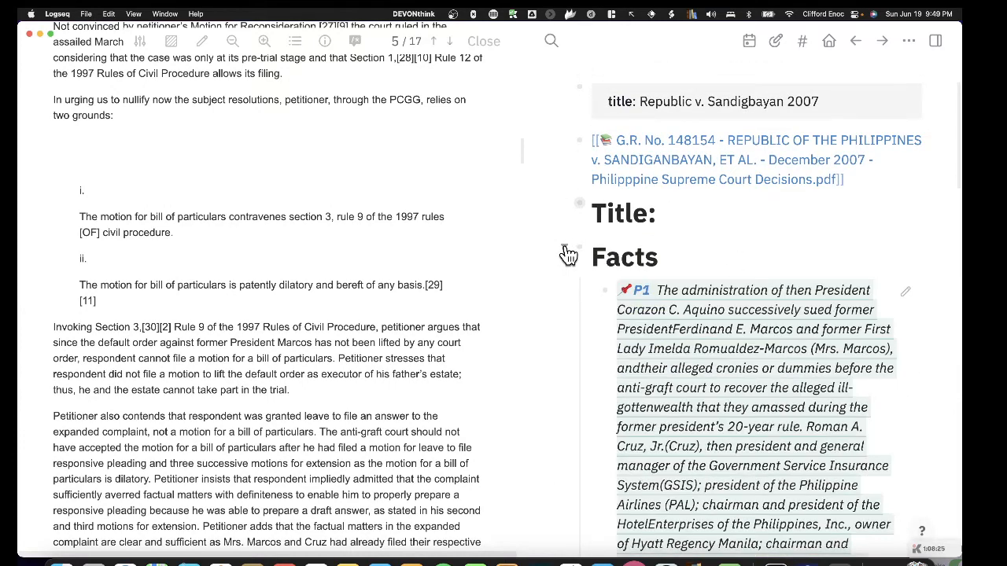
scroll(712, 330, "down", 1)
scroll(712, 331, "down", 5)
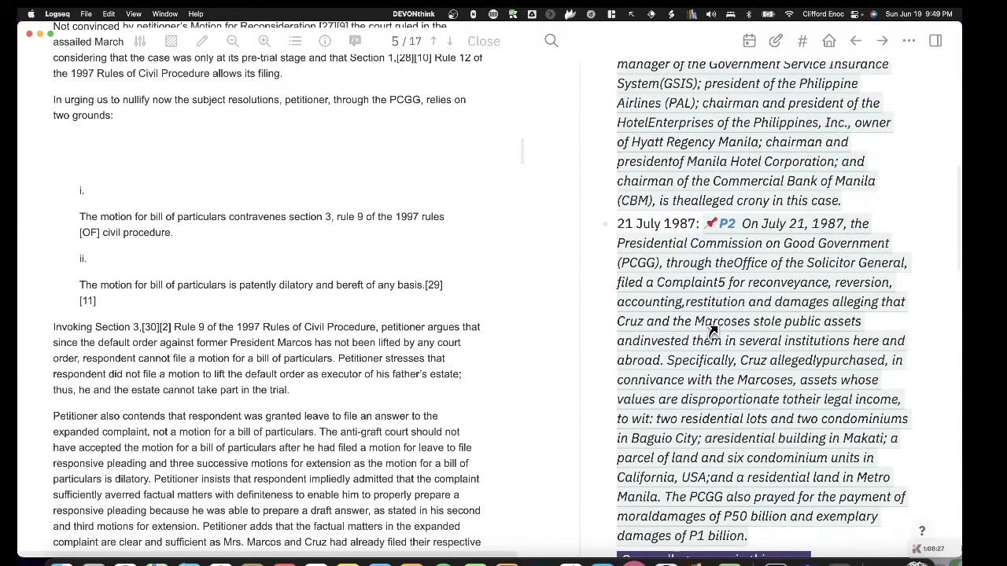
scroll(712, 330, "down", 5)
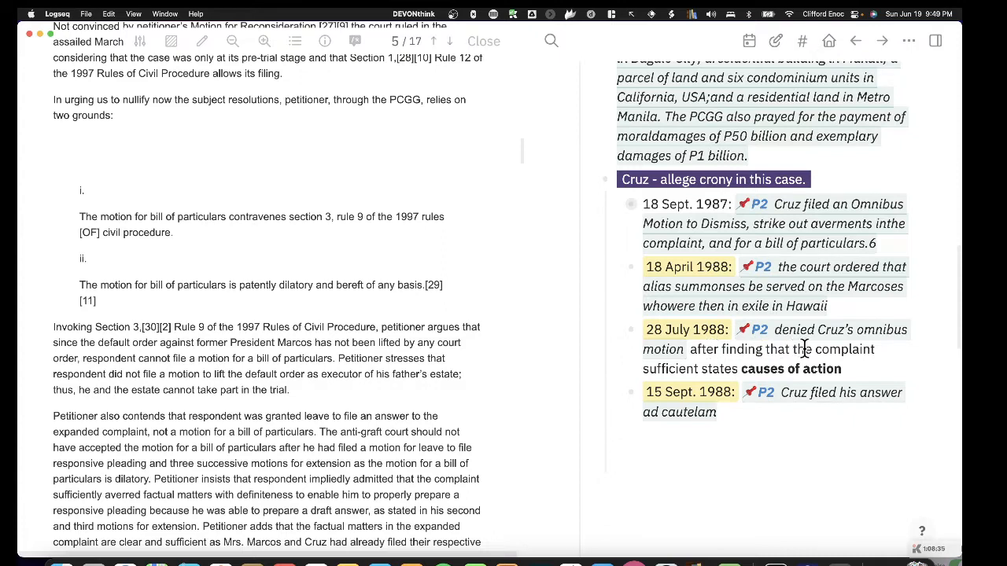
left_click(705, 370)
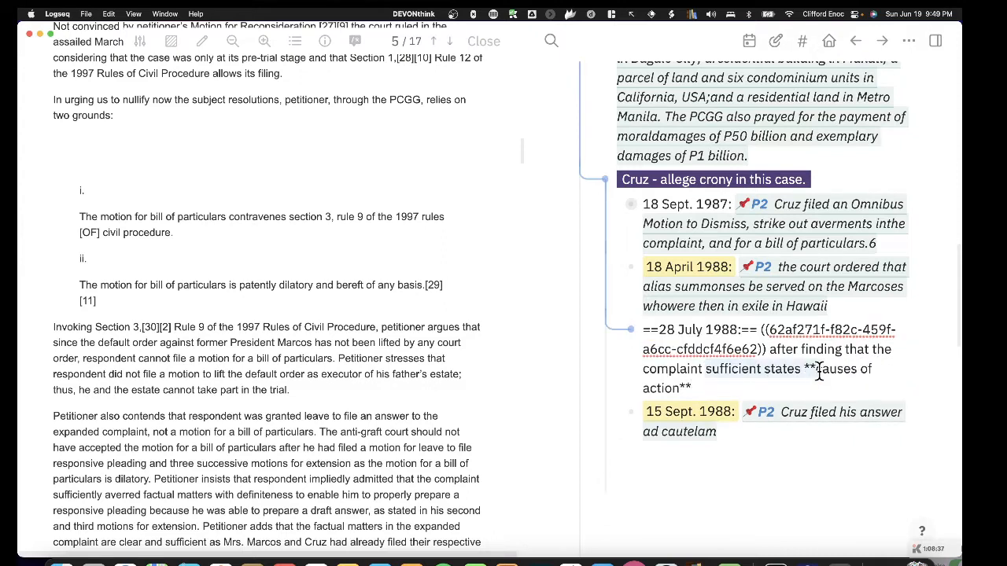
key("Escape")
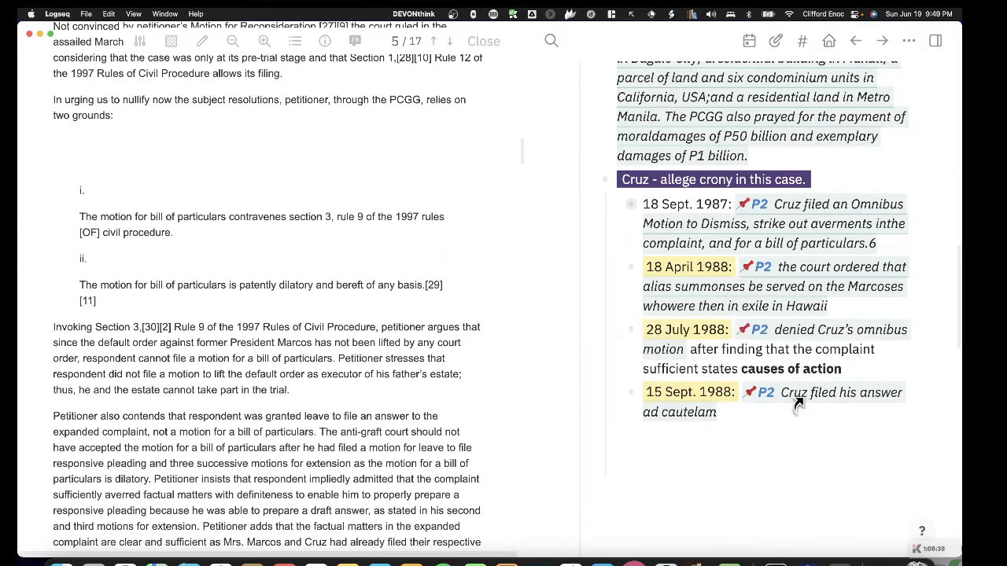
Step: Jump from the 28 July 1988 entry to its source passage in the PDF and read on through the July 13, 1992 paragraph
left_click(781, 335)
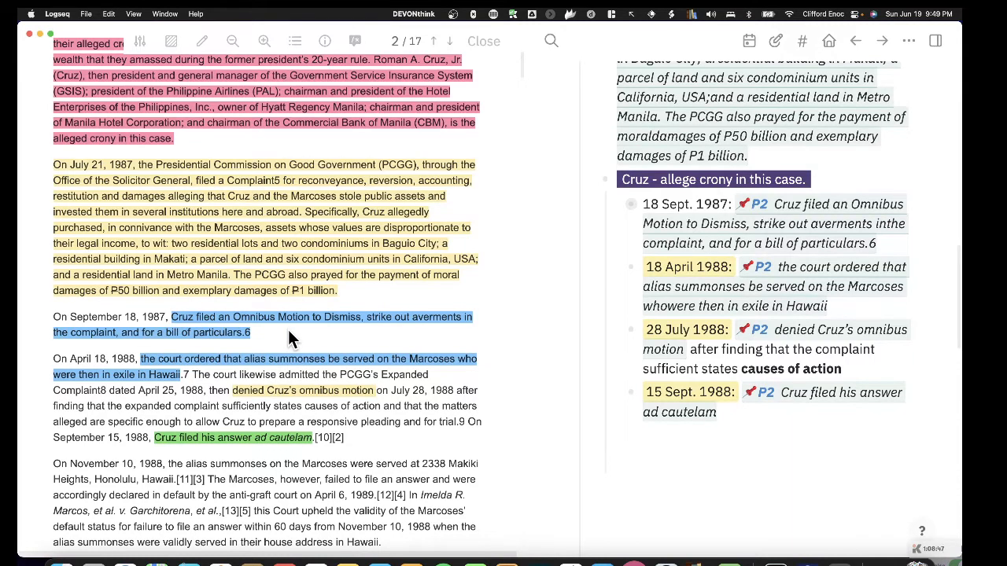
scroll(265, 400, "down", 5)
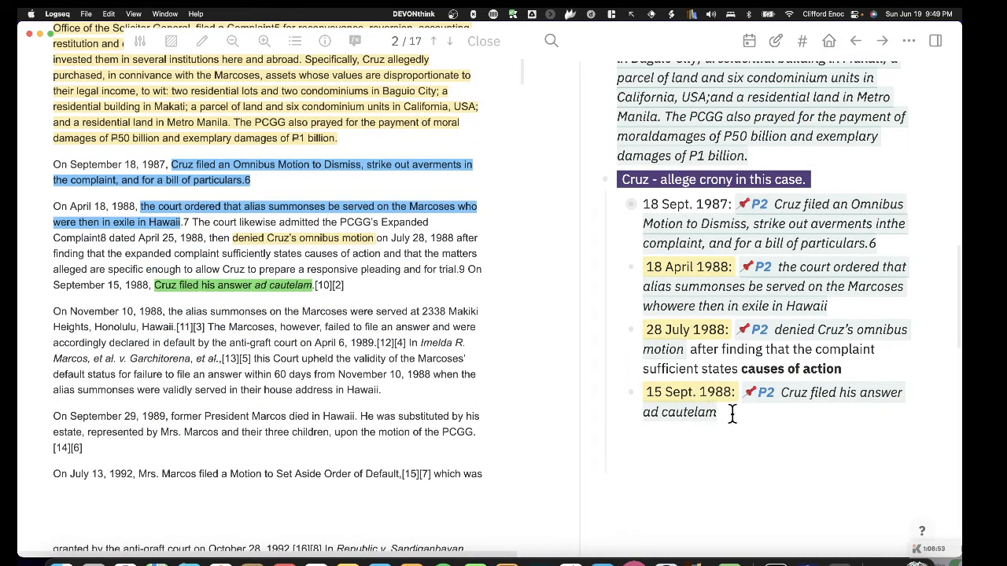
scroll(362, 338, "up", 1)
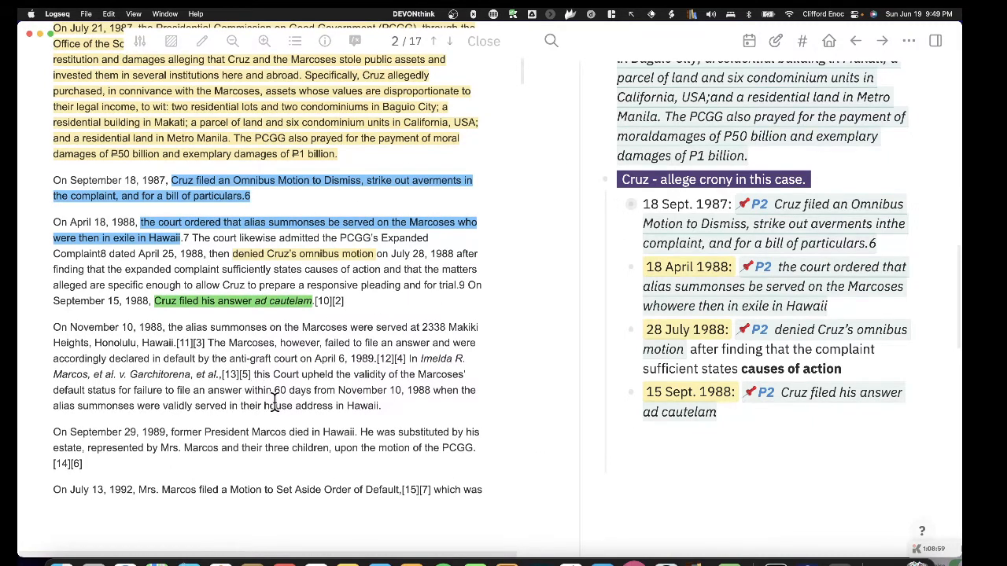
scroll(274, 409, "down", 3)
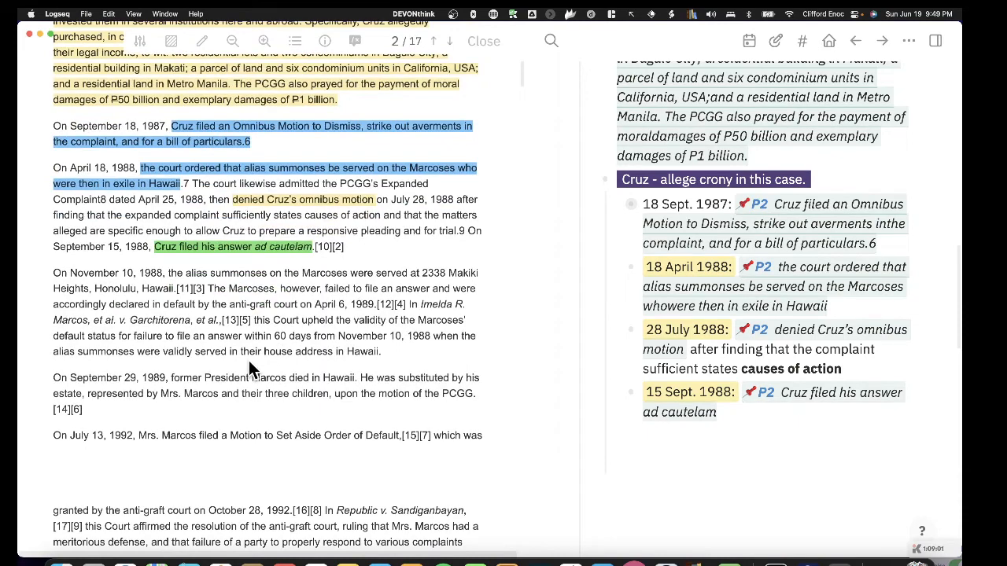
scroll(252, 367, "down", 2)
scroll(275, 307, "up", 3)
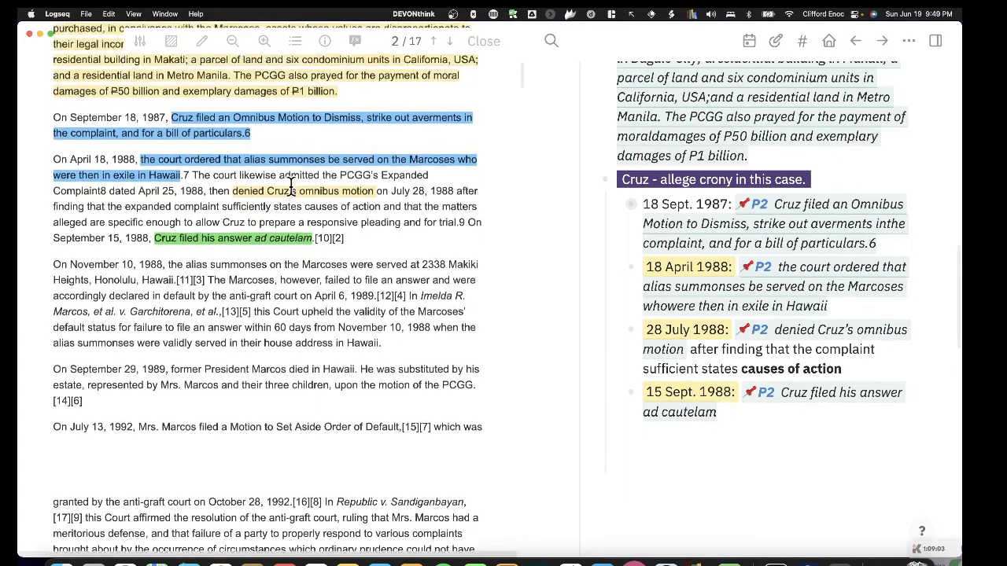
scroll(84, 329, "down", 2)
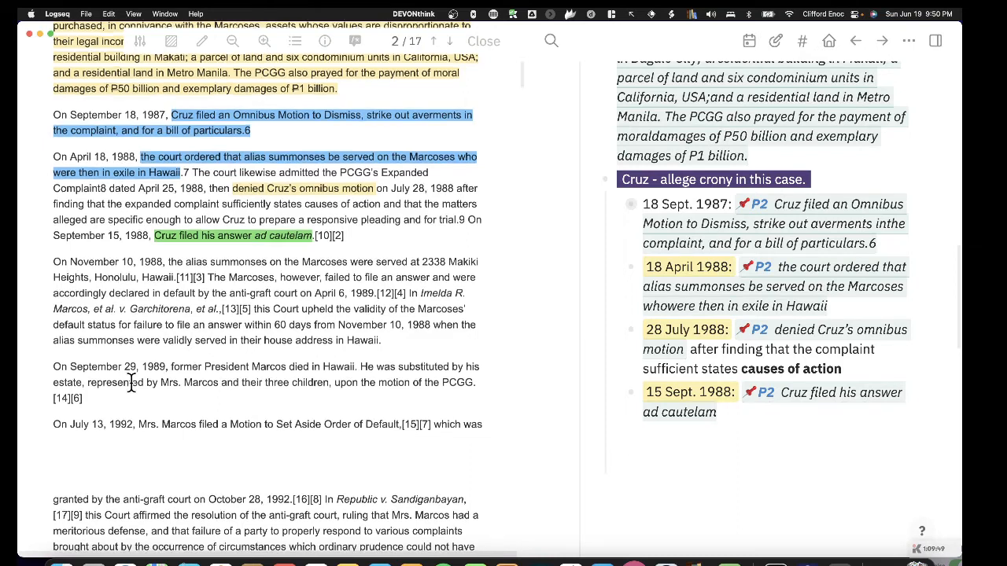
scroll(131, 383, "down", 2)
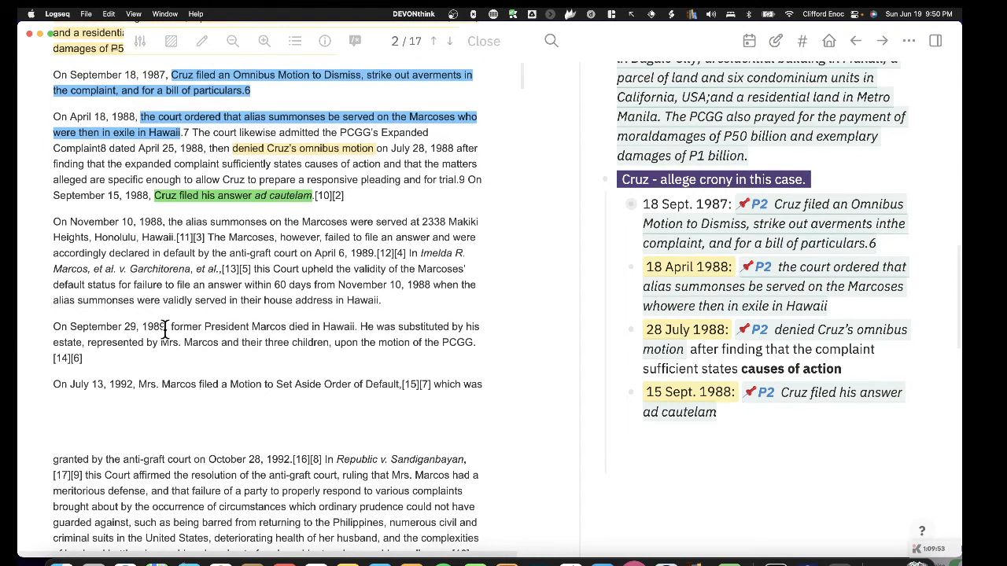
left_click_drag(165, 330, 69, 329)
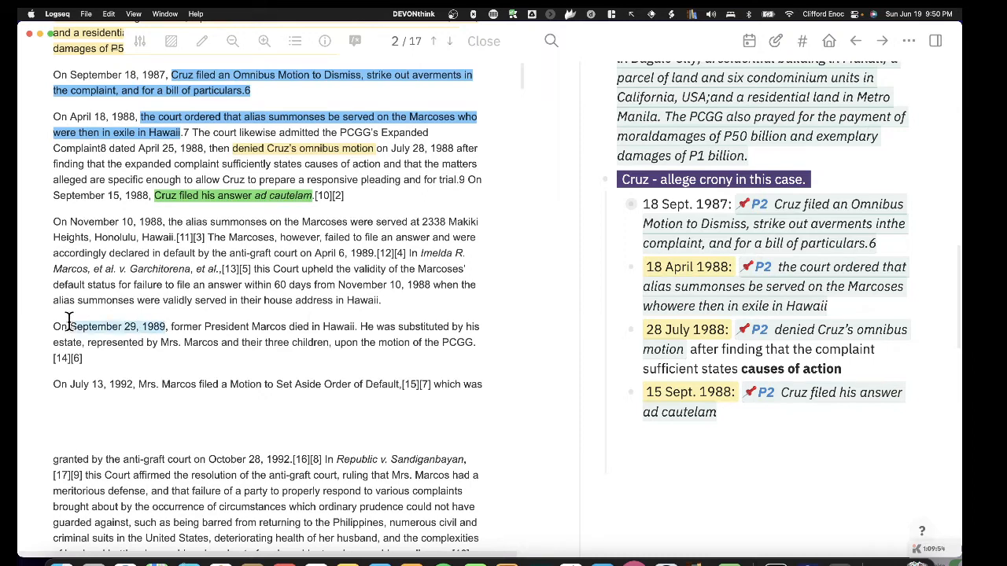
left_click(160, 224)
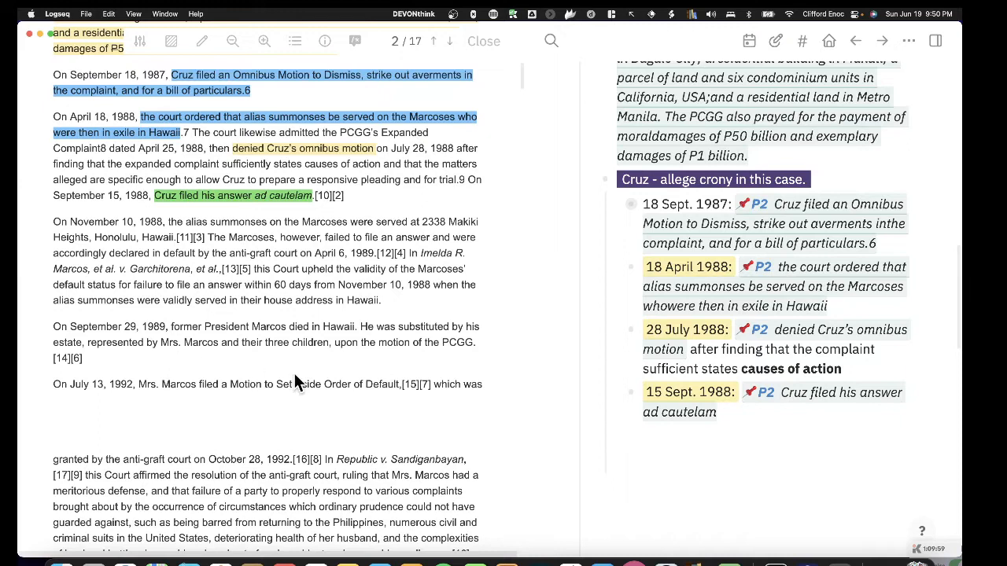
Step: Highlight in pink on PDF page 3 "Mrs. Marcos had a meritorious defense" and the passage from "numerous civil and criminal suits" to "excusable negligence"
scroll(296, 377, "down", 1)
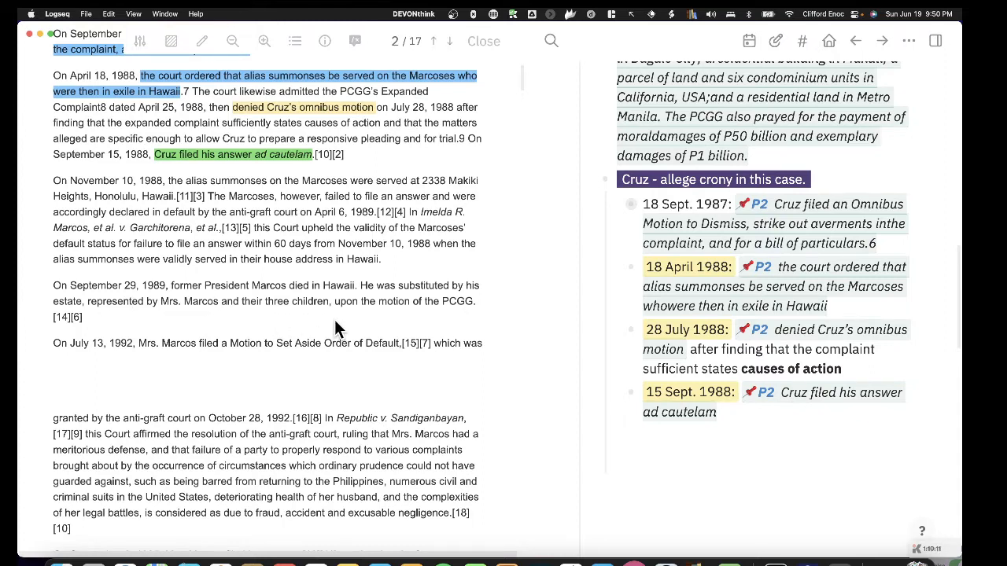
scroll(334, 329, "down", 3)
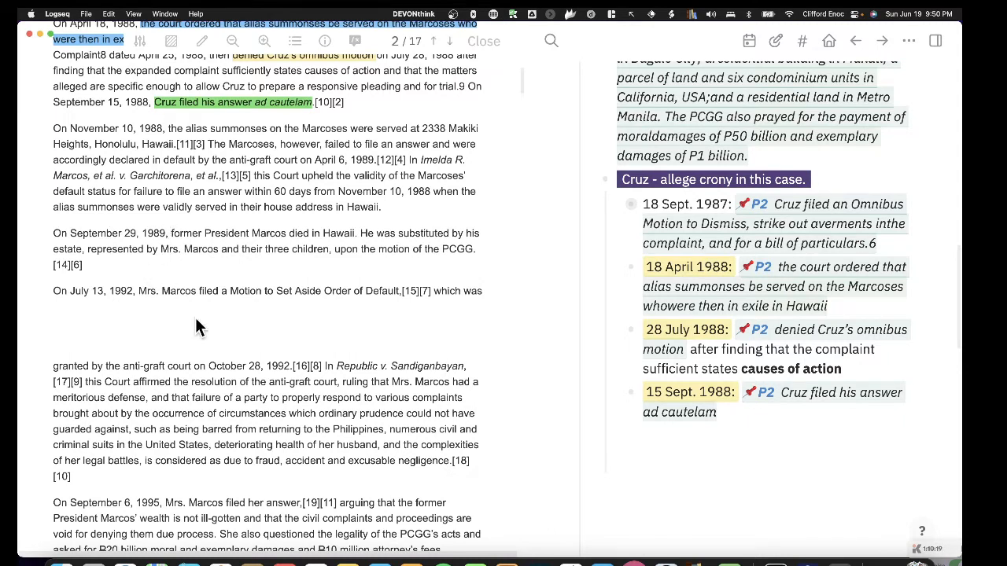
scroll(399, 340, "down", 2)
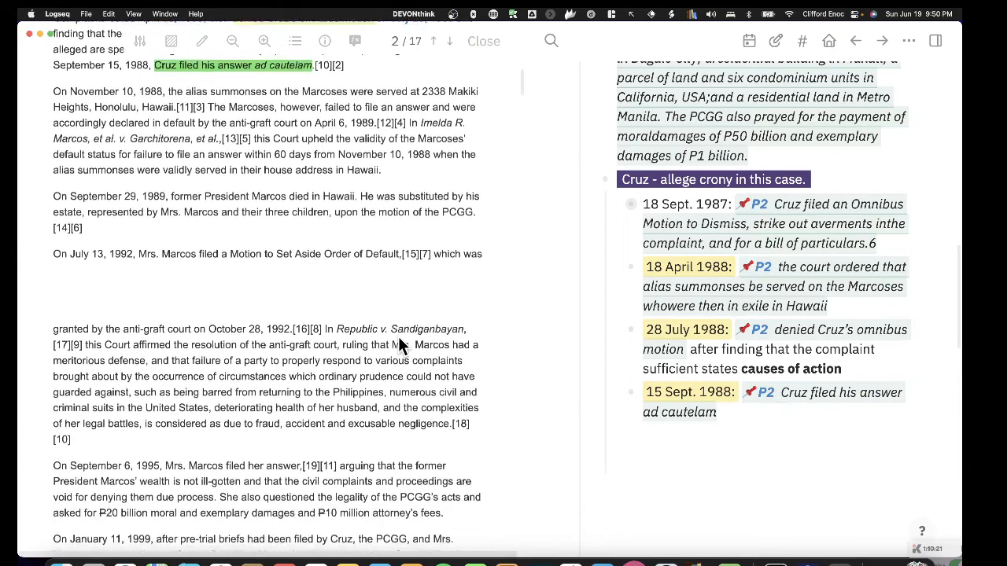
scroll(398, 337, "down", 3)
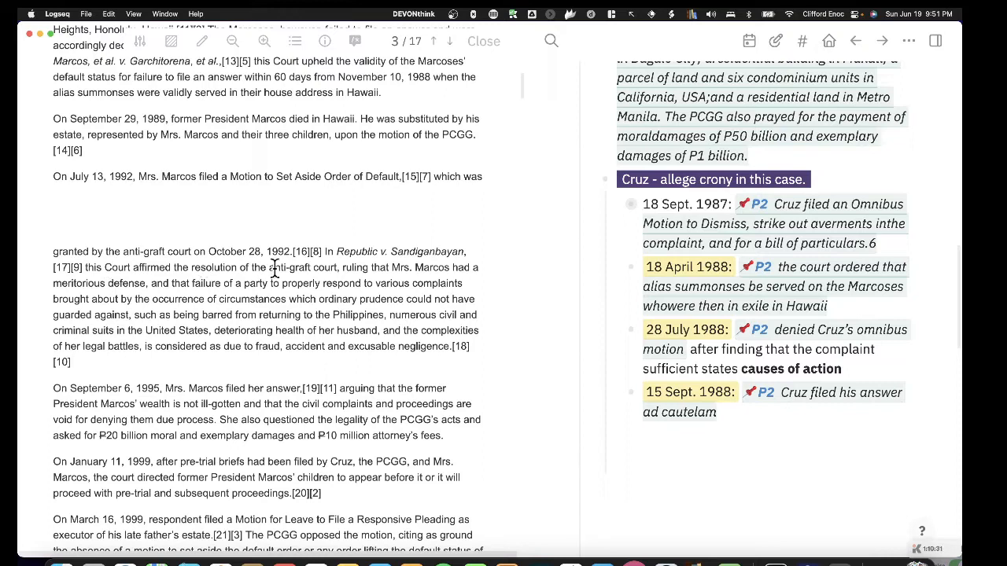
scroll(303, 281, "down", 1)
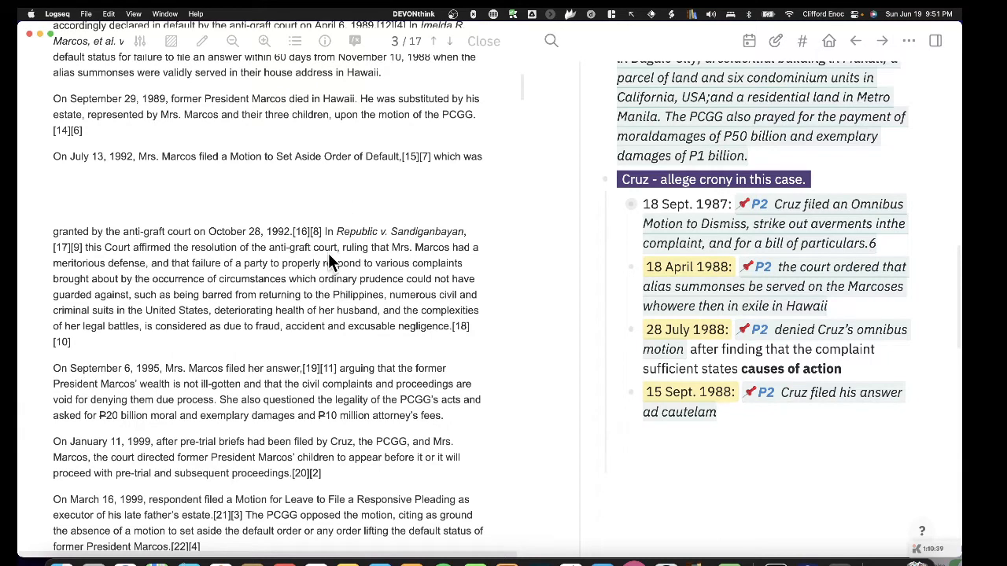
left_click_drag(391, 247, 144, 260)
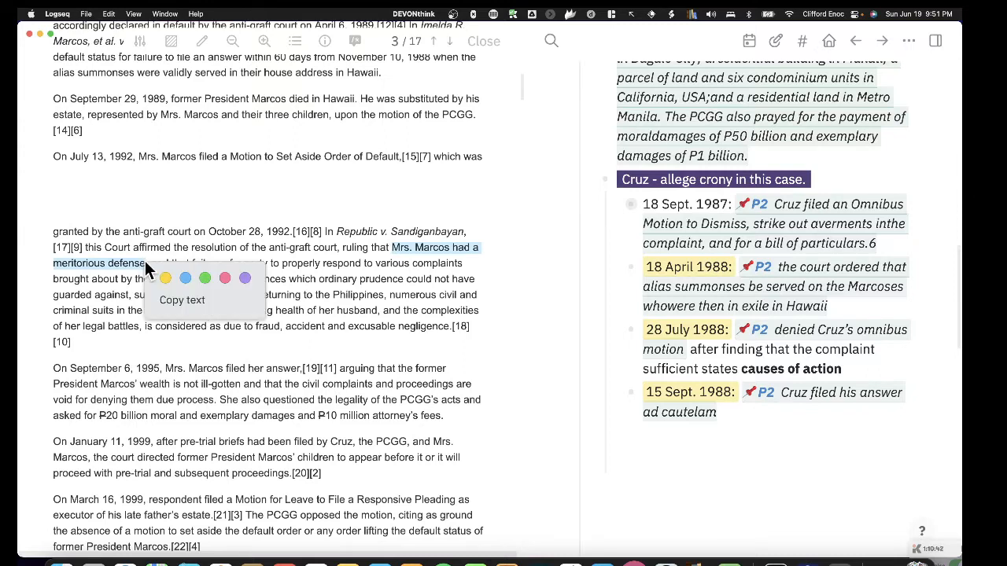
left_click(225, 280)
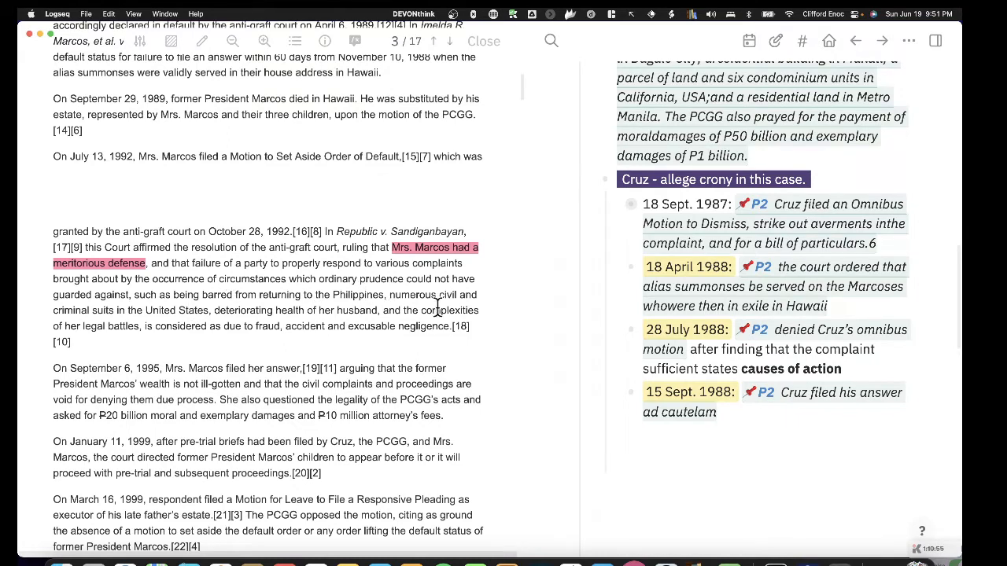
left_click_drag(389, 295, 455, 331)
left_click(474, 338)
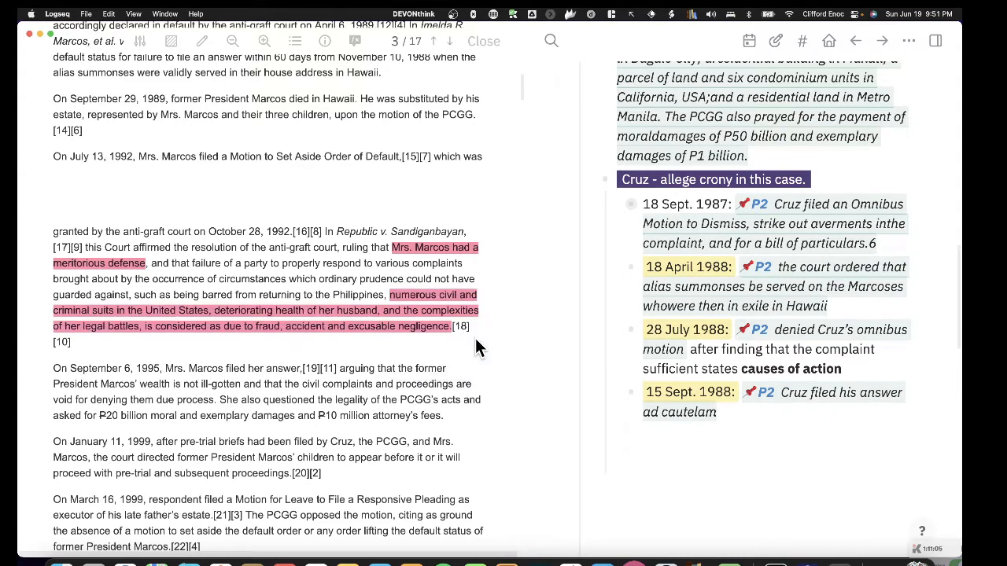
Step: Highlight in green "P10 million attorney's fees." in the September 6, 1995 paragraph on PDF page 3
scroll(331, 354, "down", 5)
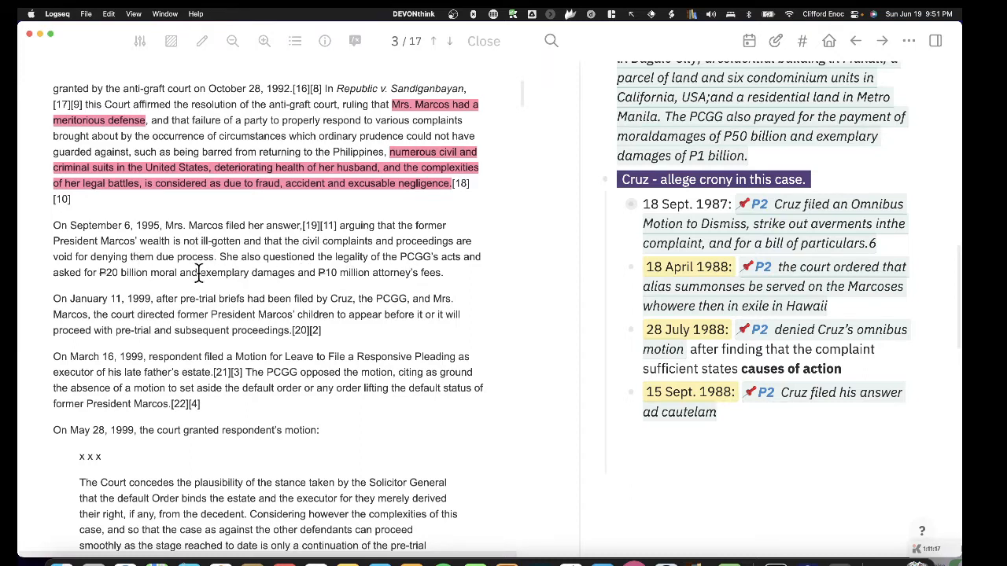
scroll(198, 272, "down", 2)
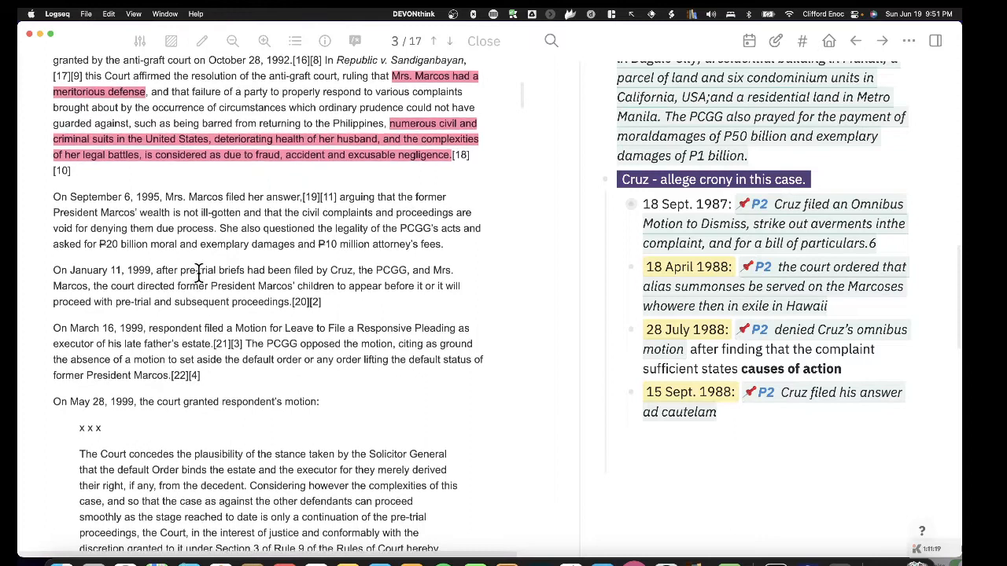
left_click_drag(399, 228, 450, 245)
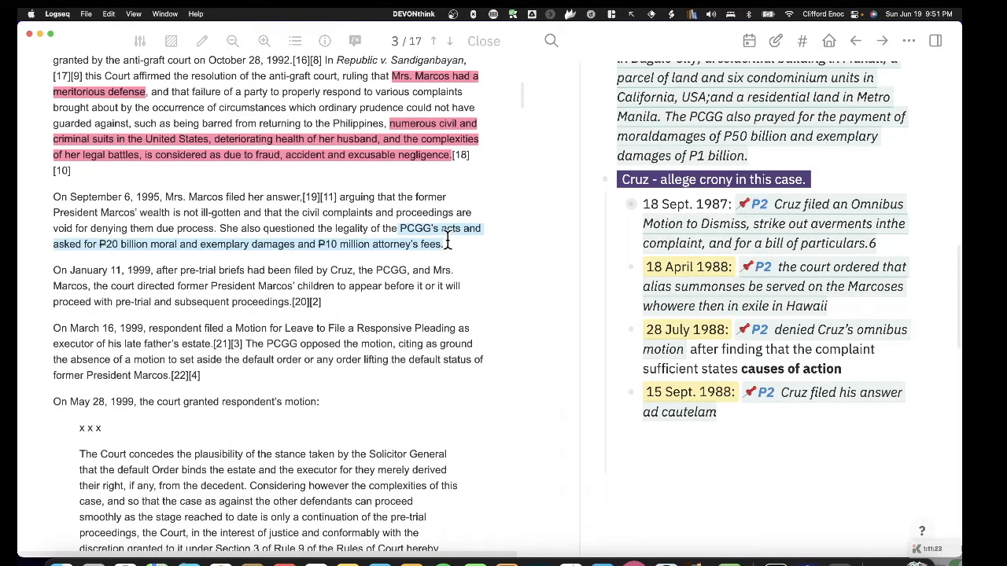
left_click(303, 253)
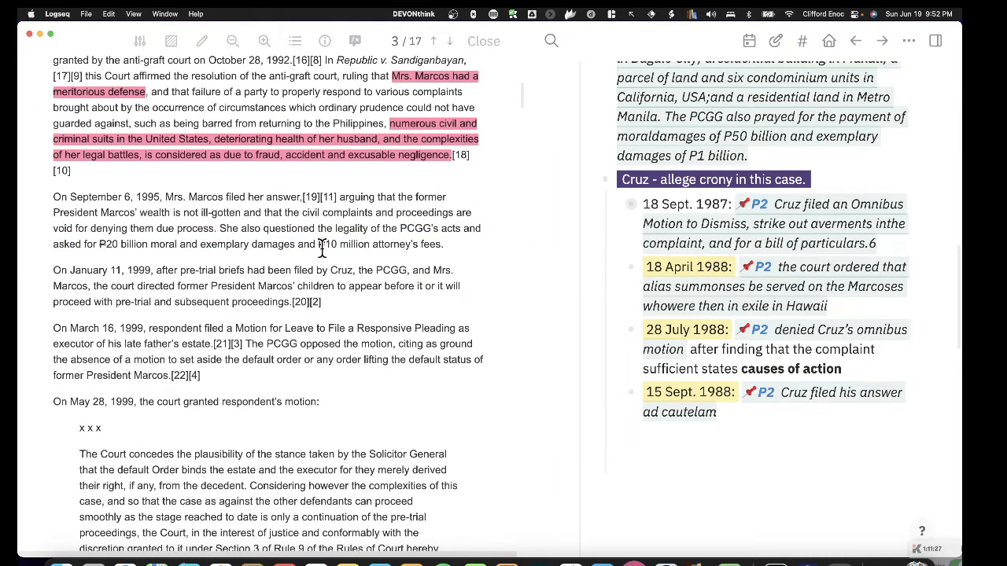
left_click_drag(318, 245, 445, 255)
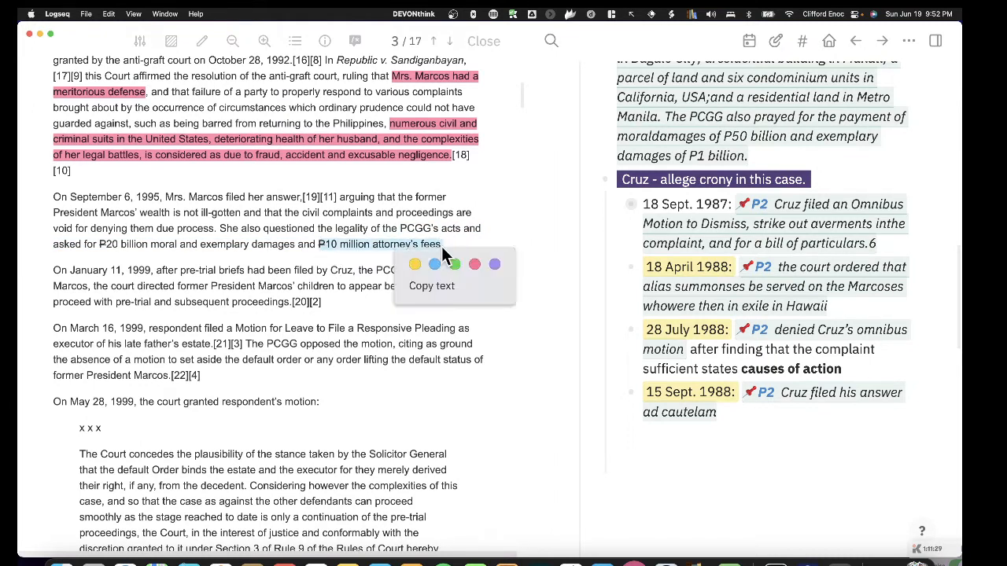
left_click(454, 264)
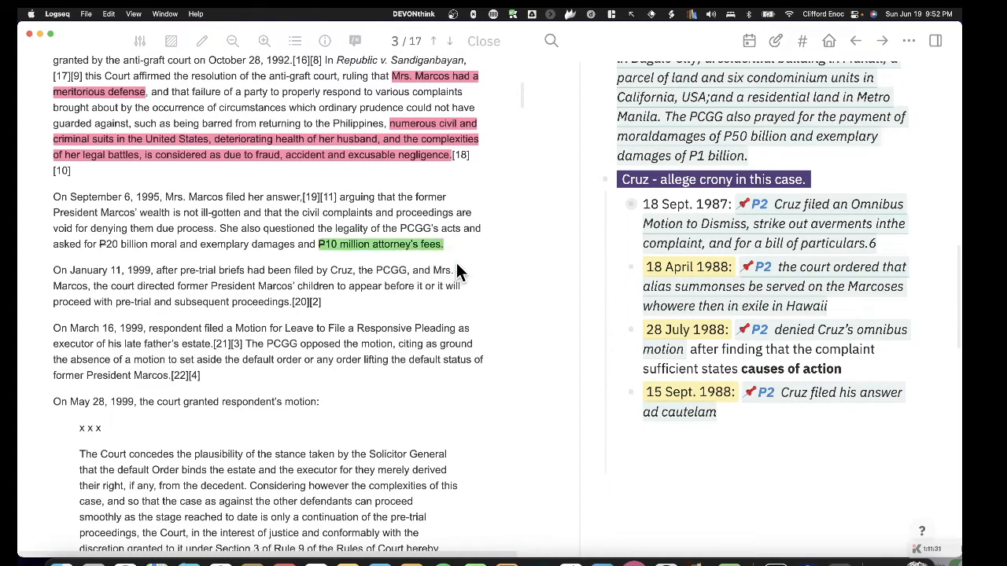
Step: Read the PDF from the January 11, 1999 paragraph through the court's May 28, 1999 resolution and on to page 4
scroll(388, 310, "down", 5)
scroll(388, 311, "up", 3)
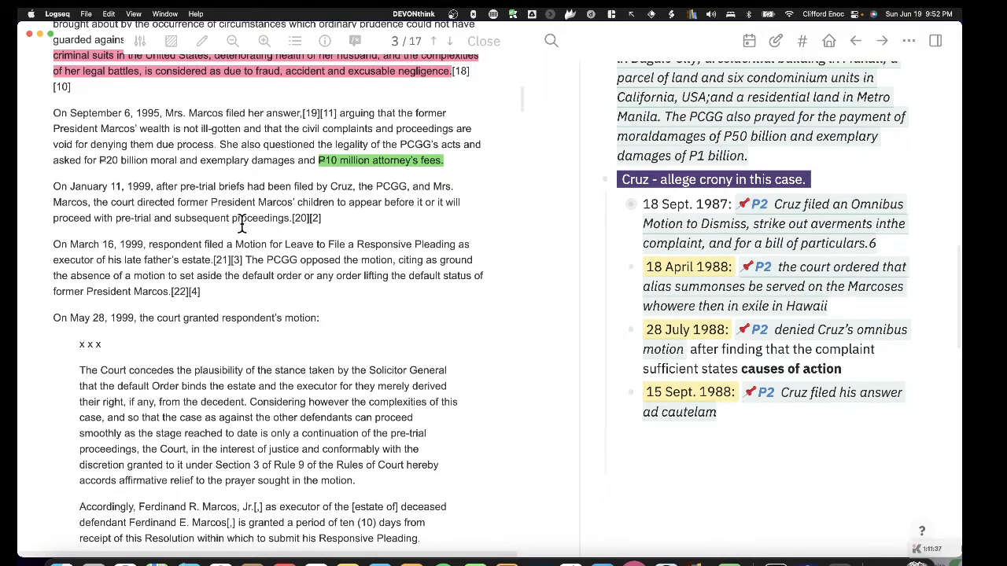
scroll(242, 224, "up", 1)
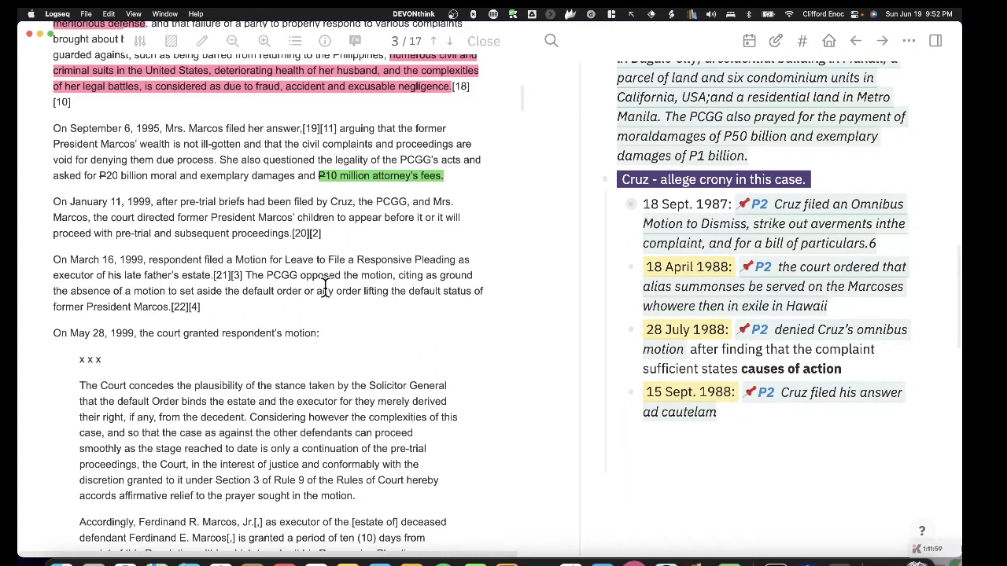
scroll(175, 326, "down", 2)
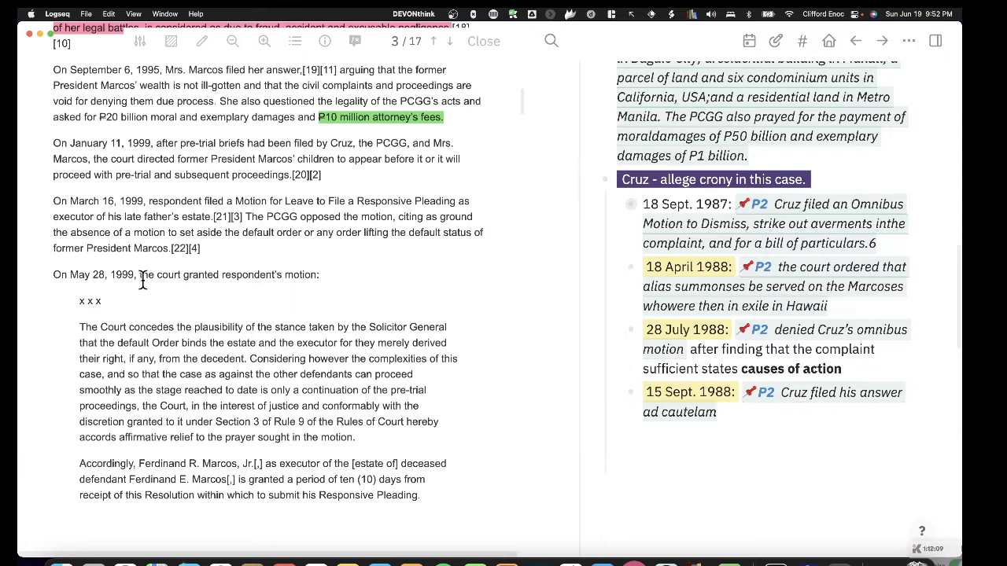
scroll(236, 314, "down", 2)
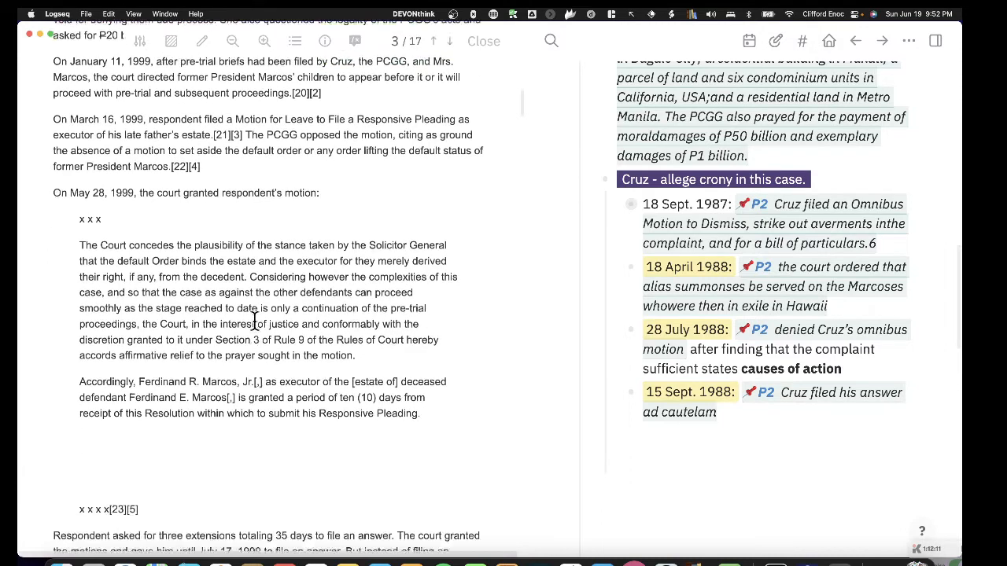
scroll(254, 323, "down", 1)
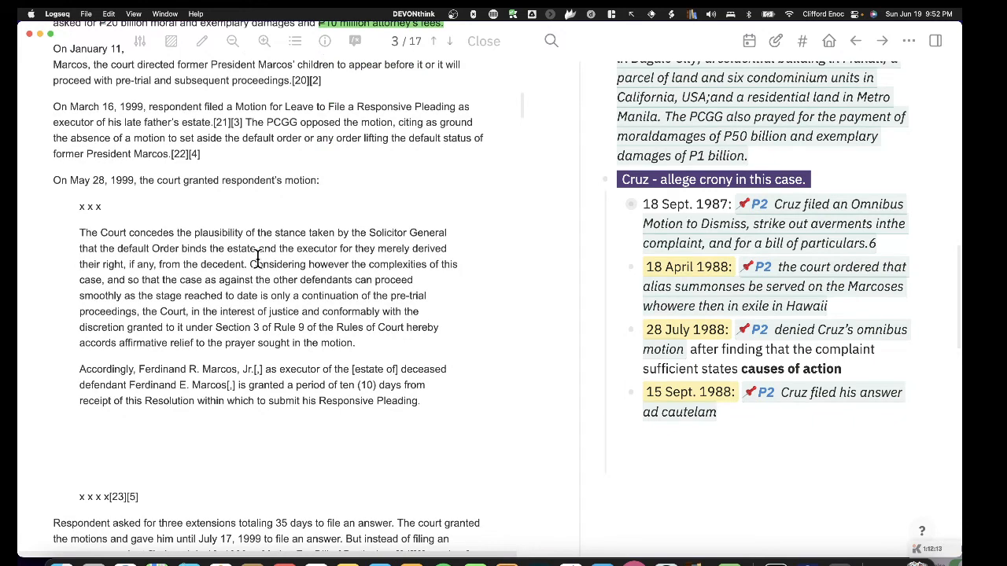
scroll(257, 258, "down", 1)
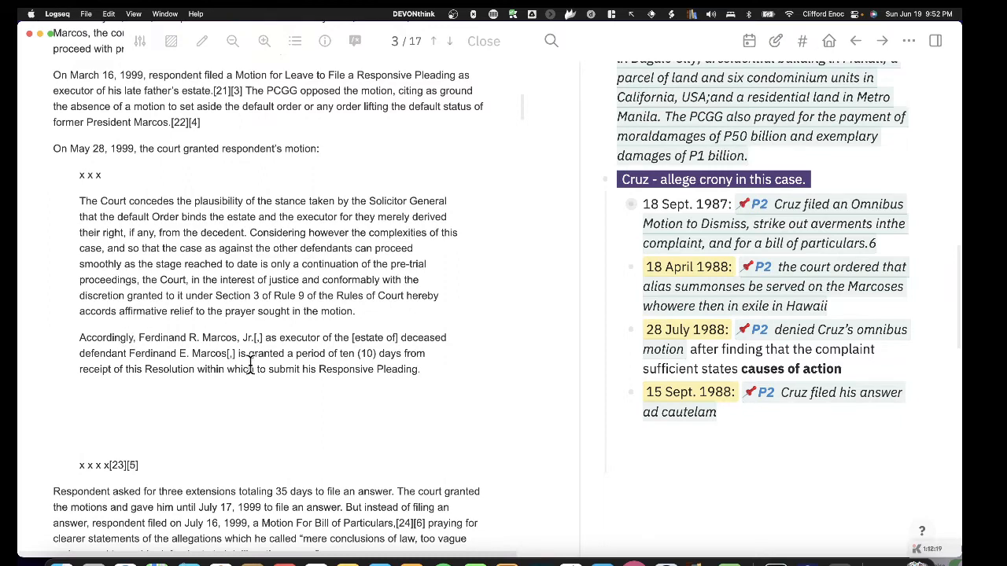
scroll(251, 366, "down", 6)
scroll(250, 364, "down", 2)
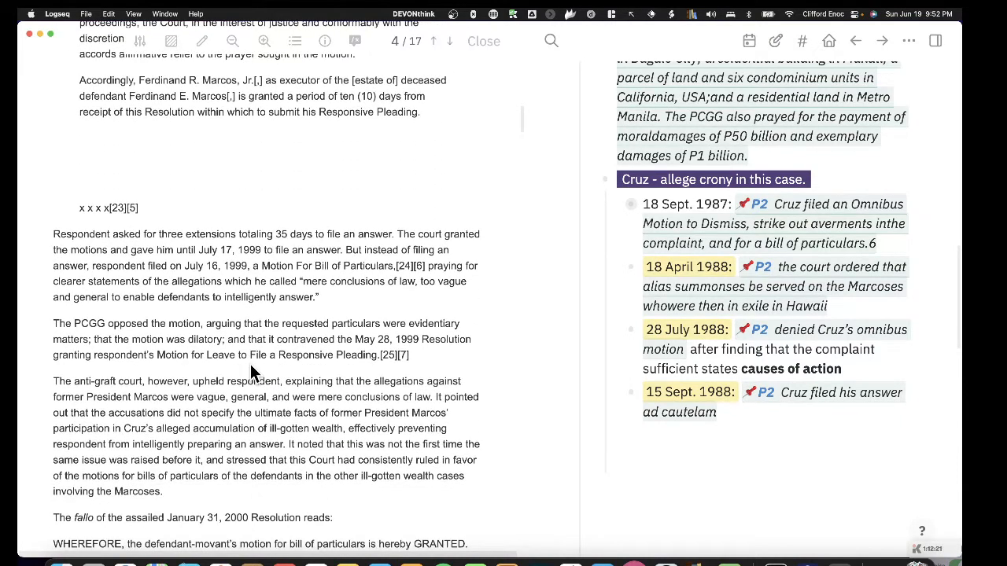
Step: Highlight in pink on PDF page 4 the passage from "a Motion For Bill of Particulars" to "intelligently answer" and copy its reference
scroll(251, 364, "down", 2)
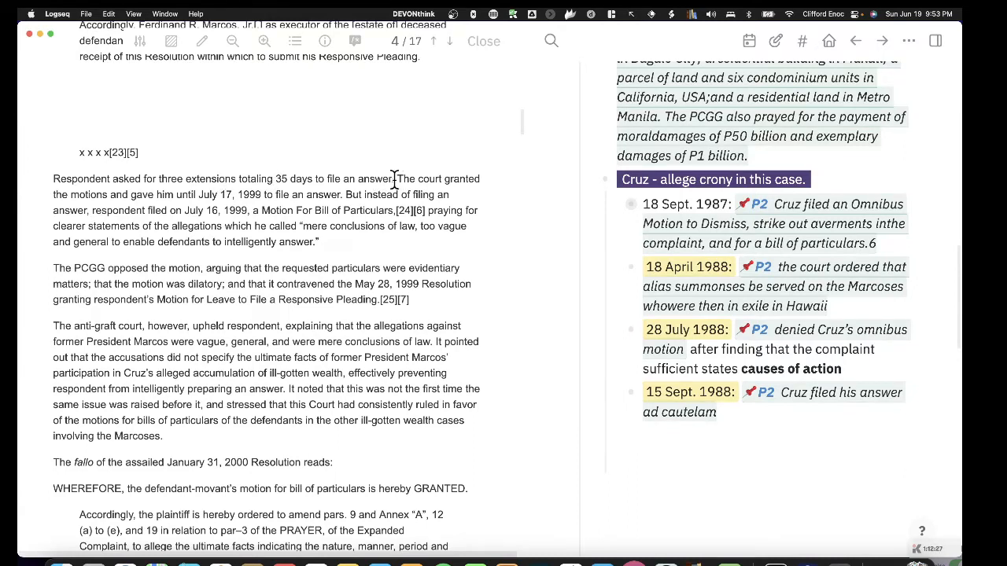
scroll(375, 262, "down", 1)
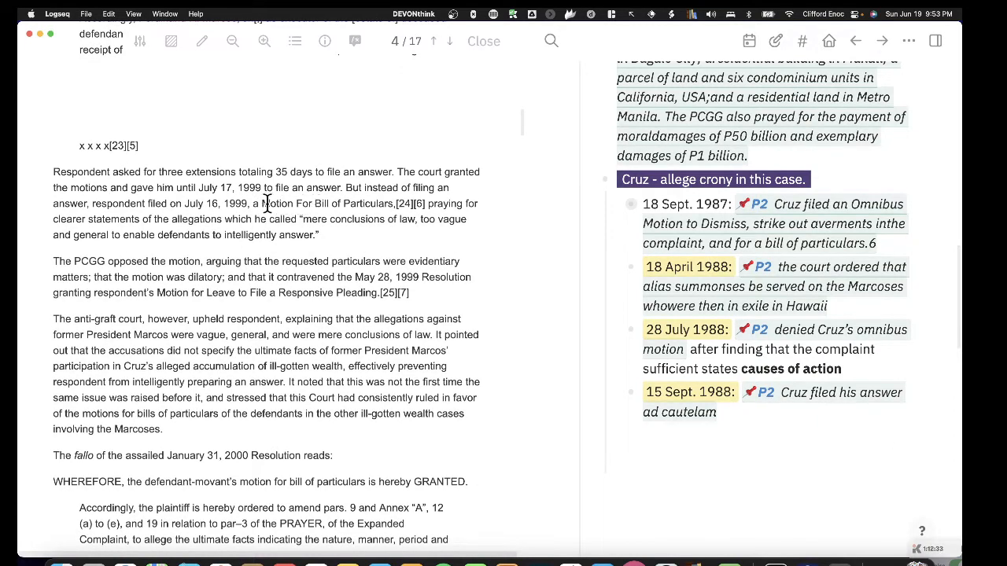
left_click_drag(250, 203, 411, 232)
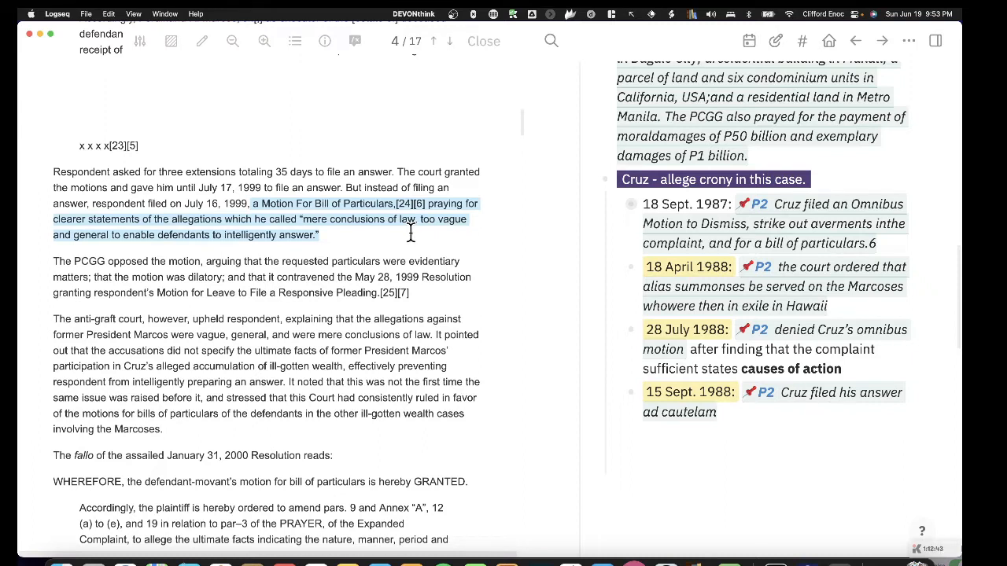
left_click_drag(410, 233, 411, 234)
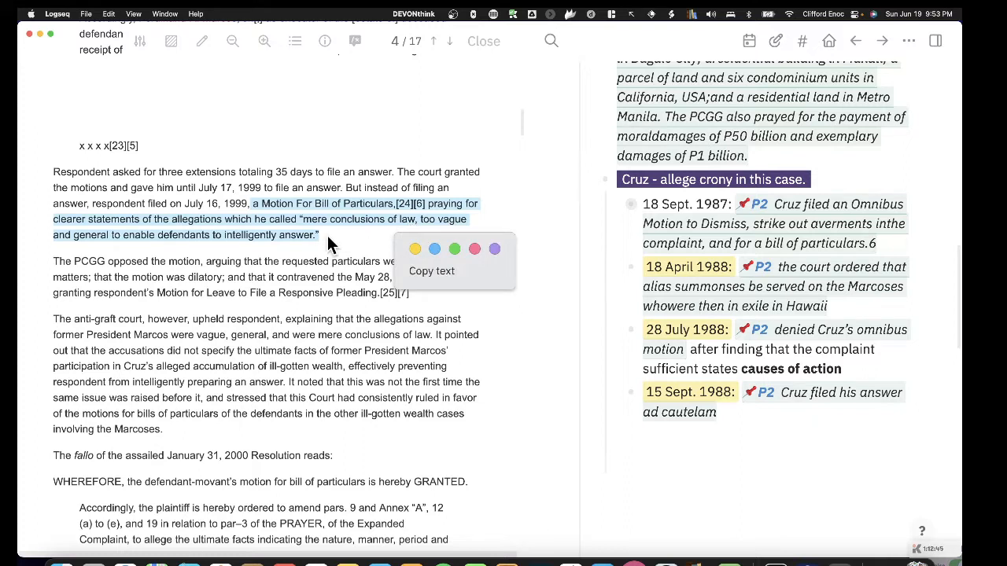
left_click(475, 249)
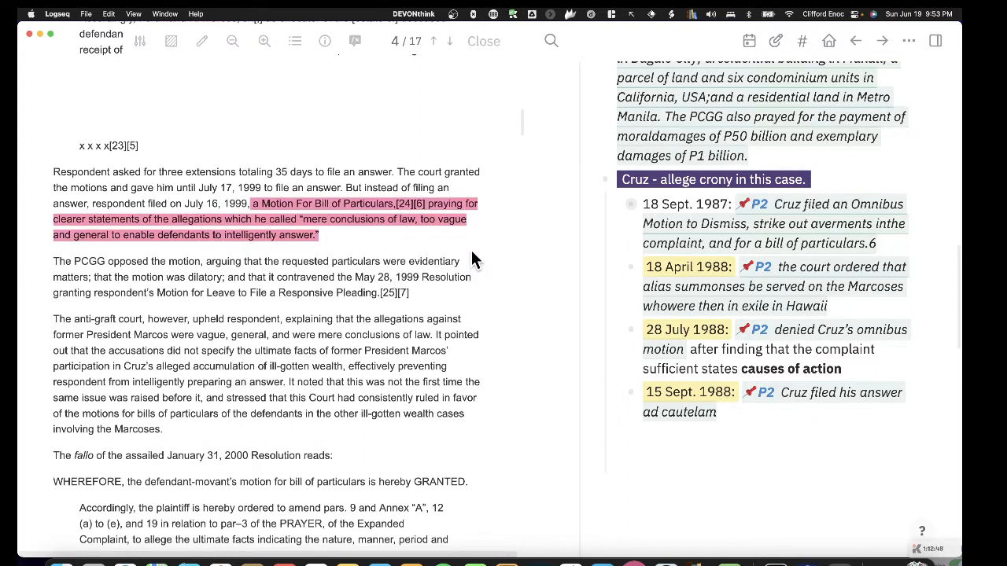
left_click(433, 223)
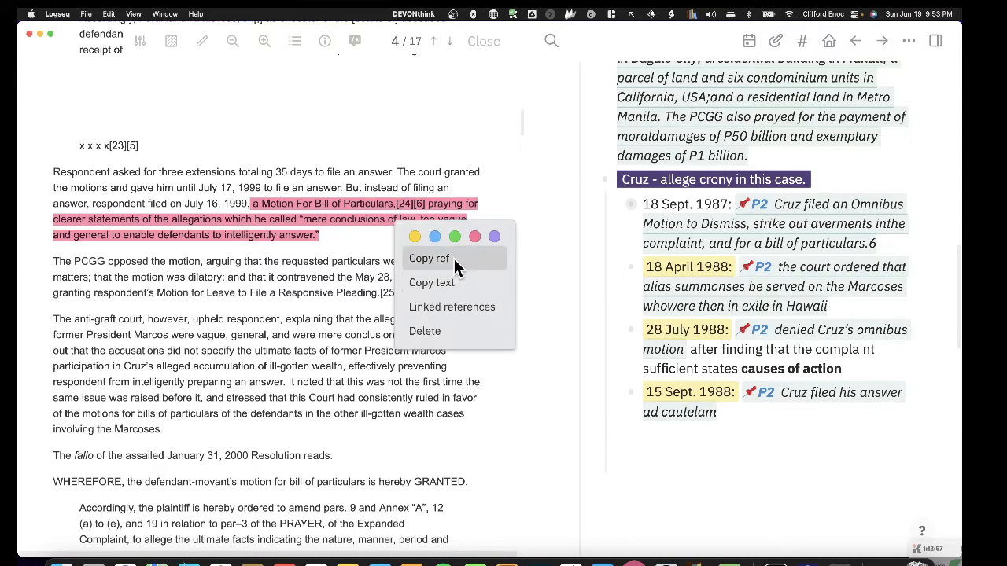
left_click(457, 258)
Step: Expand the Title section of the case notes and the Topic entry under Mnemonic
scroll(612, 292, "up", 15)
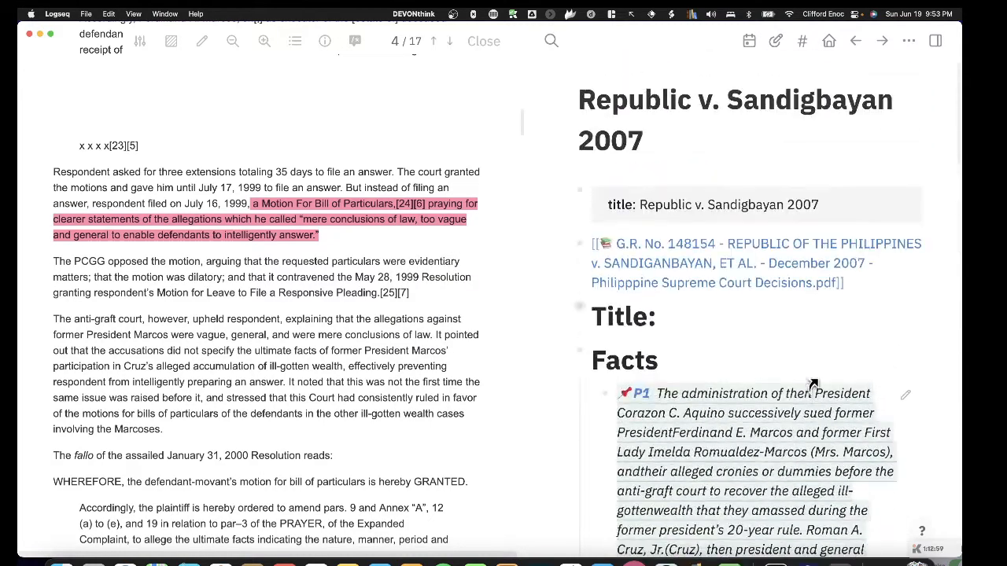
left_click(568, 311)
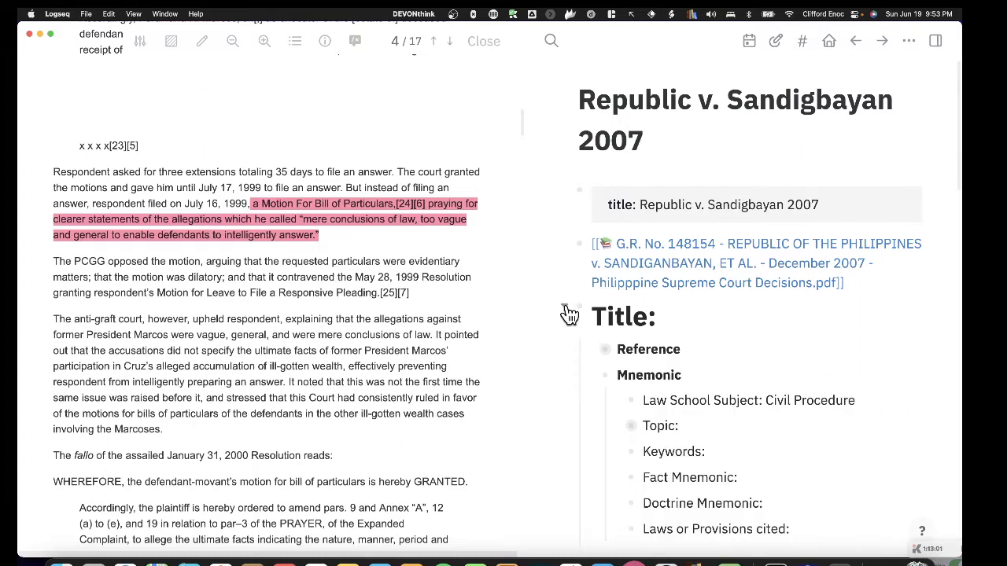
scroll(641, 397, "down", 6)
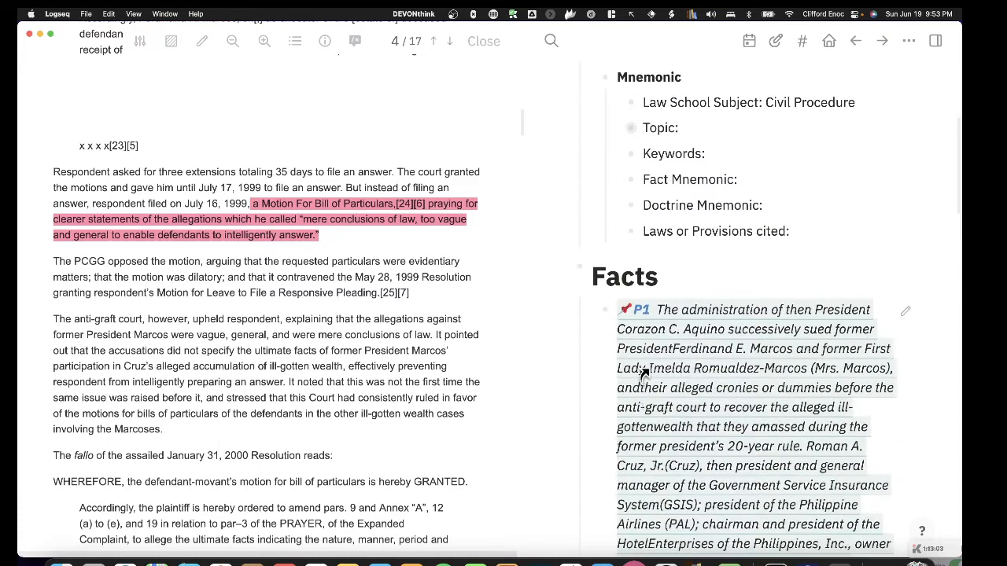
scroll(641, 189, "up", 1)
left_click(625, 161)
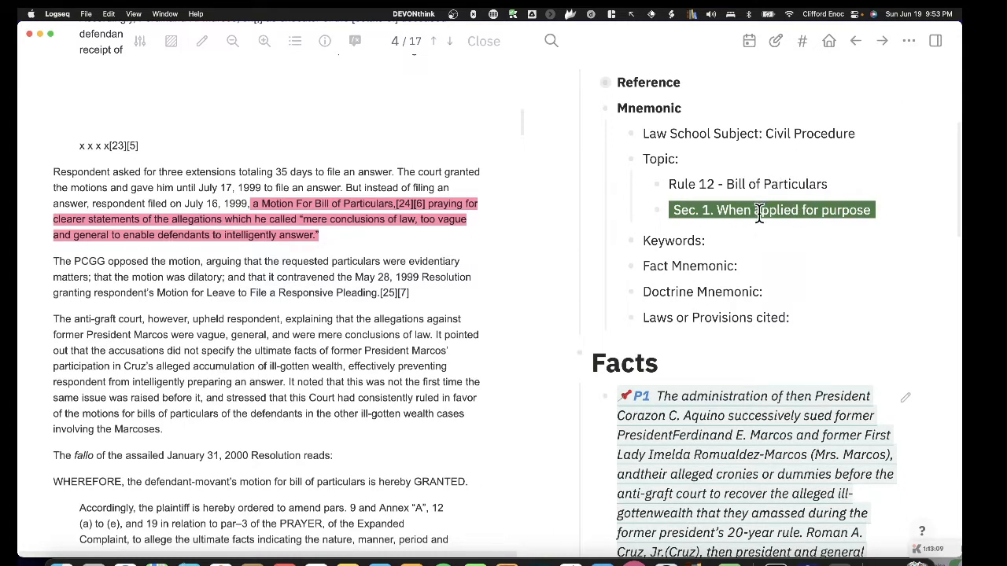
Step: Look over the Facts entries down to 15 Sept. 1988 and collapse the Facts section
scroll(661, 224, "down", 2)
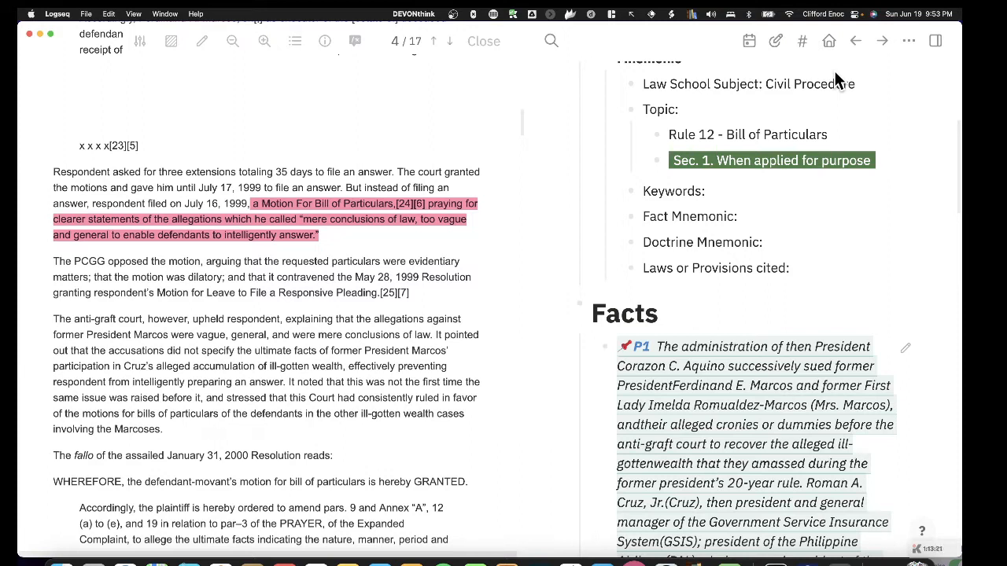
scroll(783, 240, "down", 5)
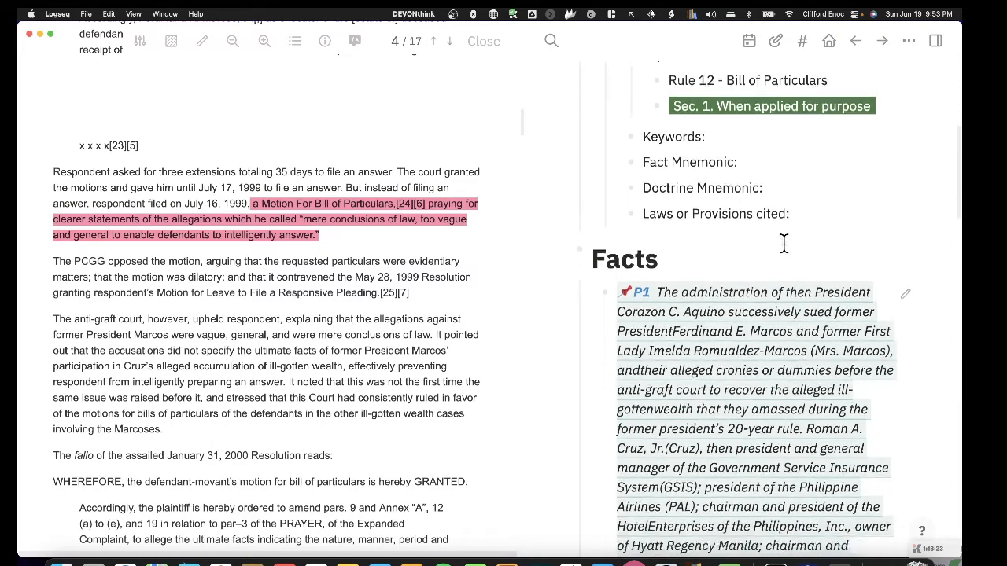
scroll(785, 245, "down", 10)
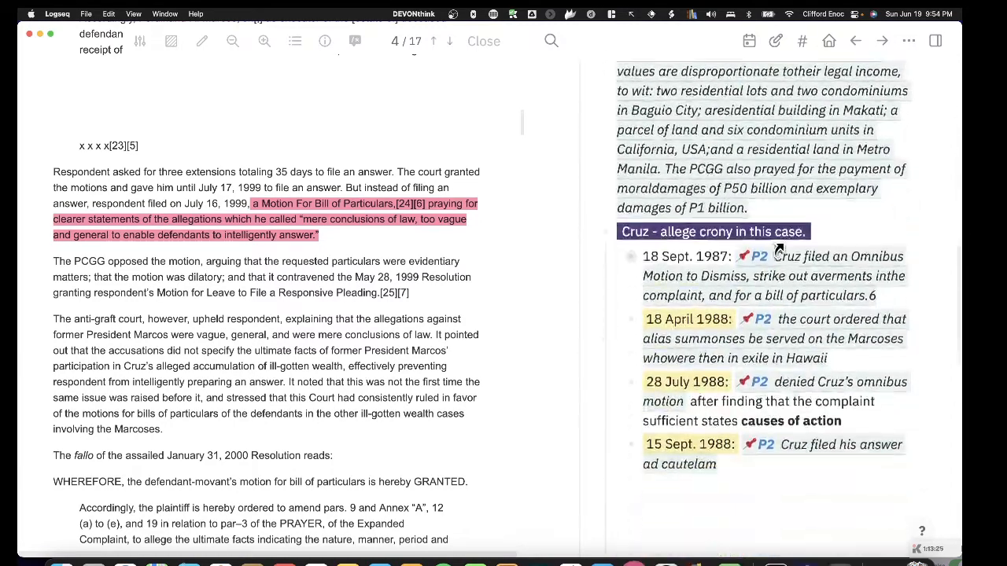
scroll(778, 248, "up", 9)
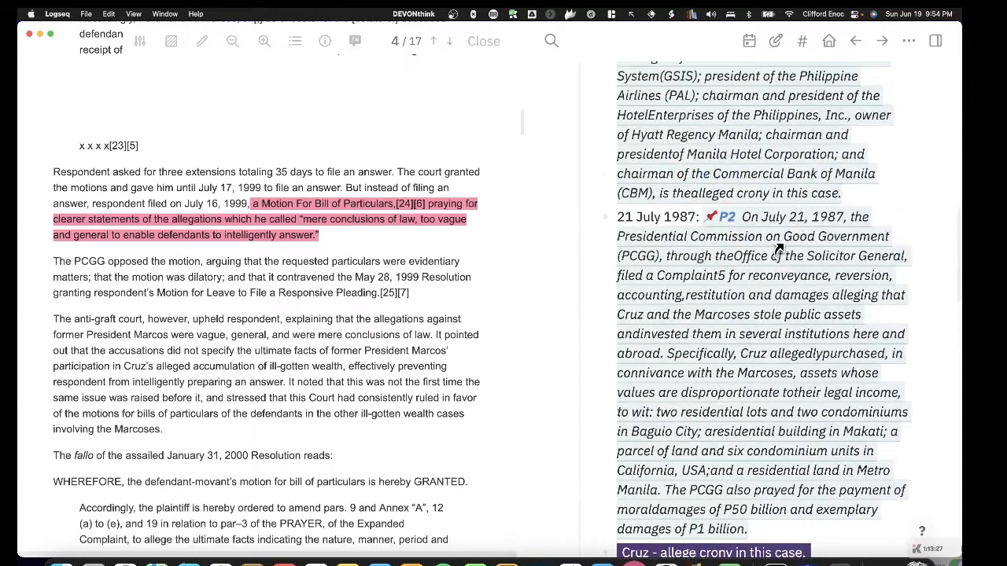
scroll(780, 246, "up", 4)
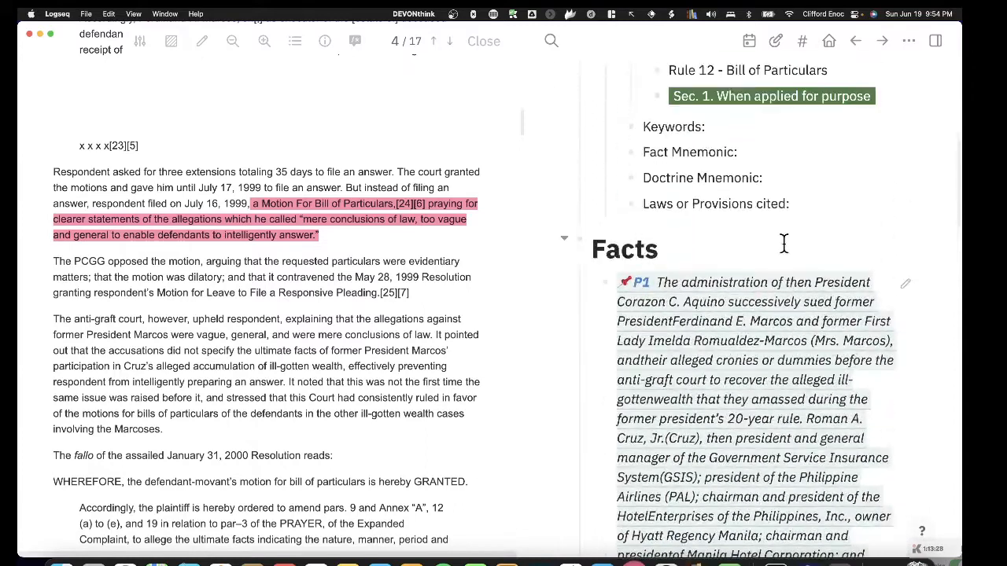
left_click(566, 241)
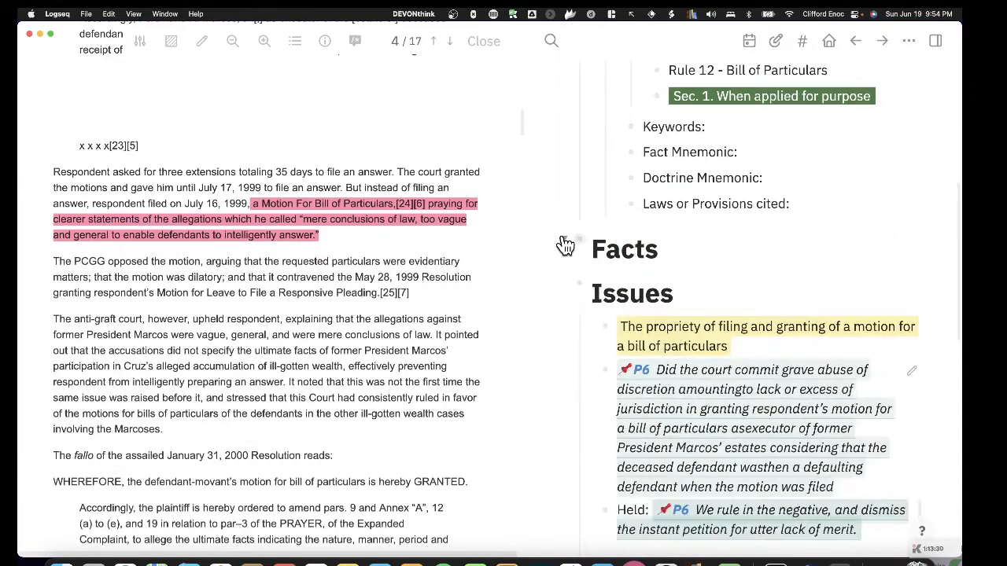
Step: Review the Issues and Ruling sections of the notes, including the Disposition, down to Cases cited
left_click(559, 289)
left_click(560, 289)
scroll(598, 346, "down", 3)
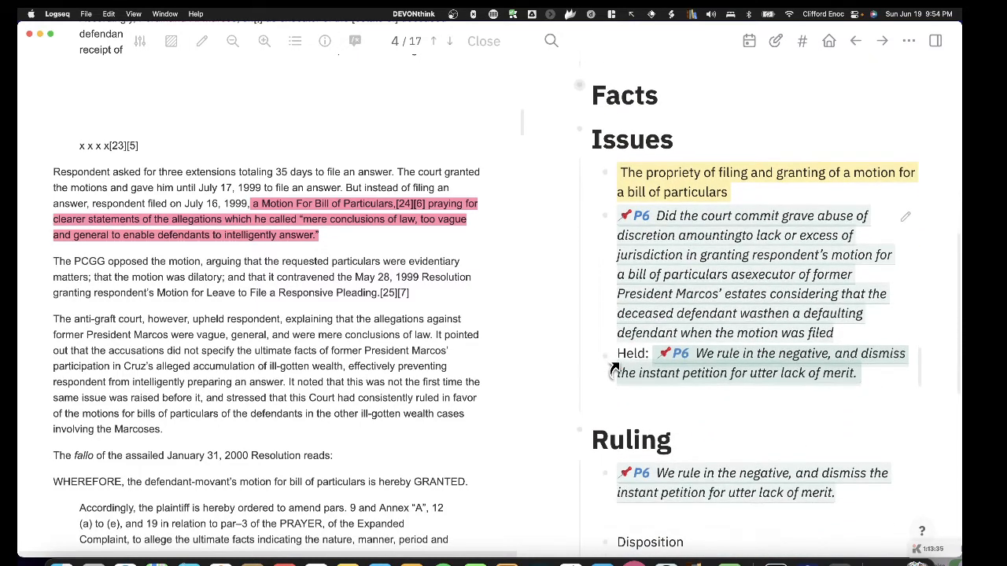
scroll(669, 409, "down", 5)
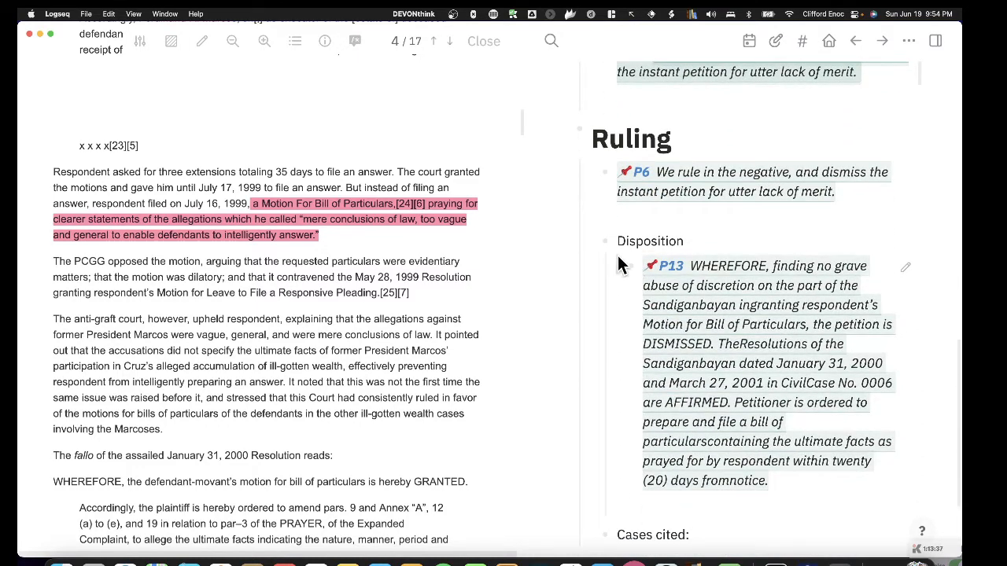
scroll(633, 266, "down", 3)
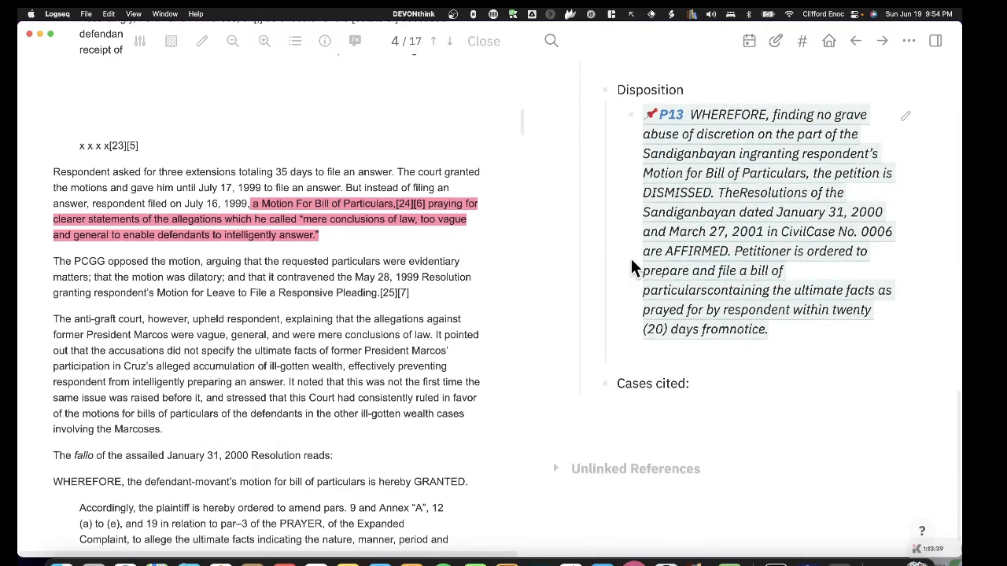
Step: Expand the Reference entry under Title and review its citation together with the Mnemonic entries
scroll(634, 267, "up", 15)
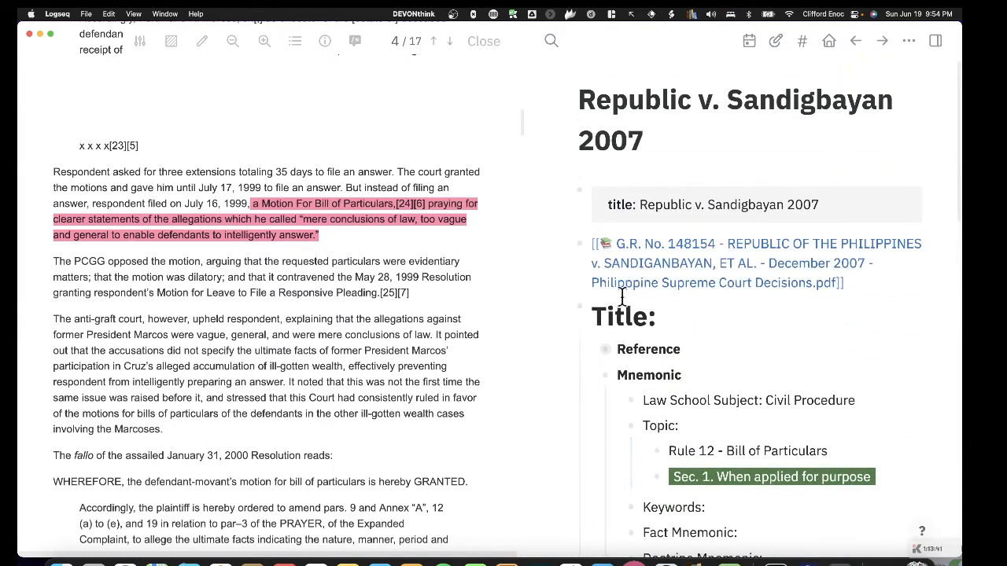
left_click(598, 348)
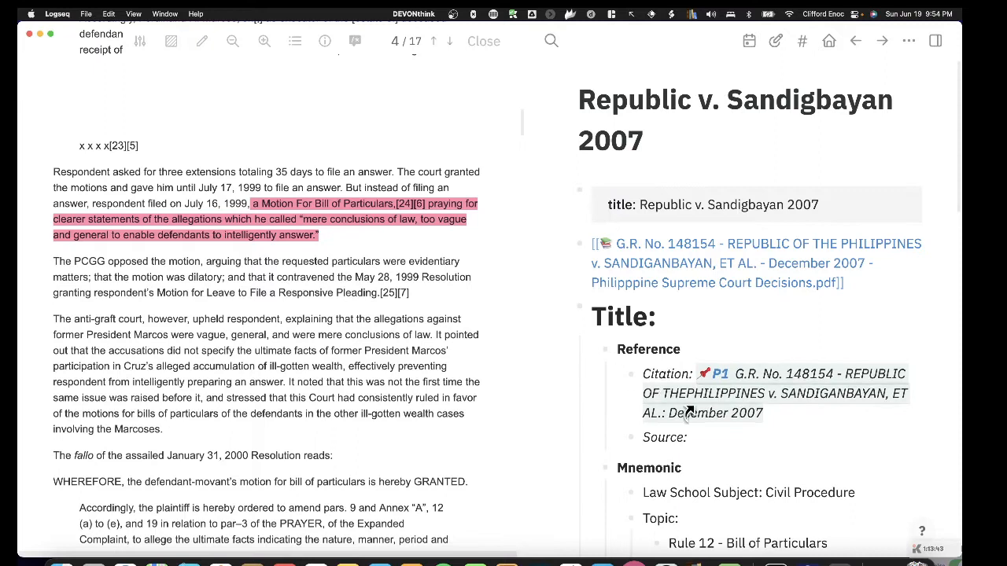
scroll(688, 413, "down", 4)
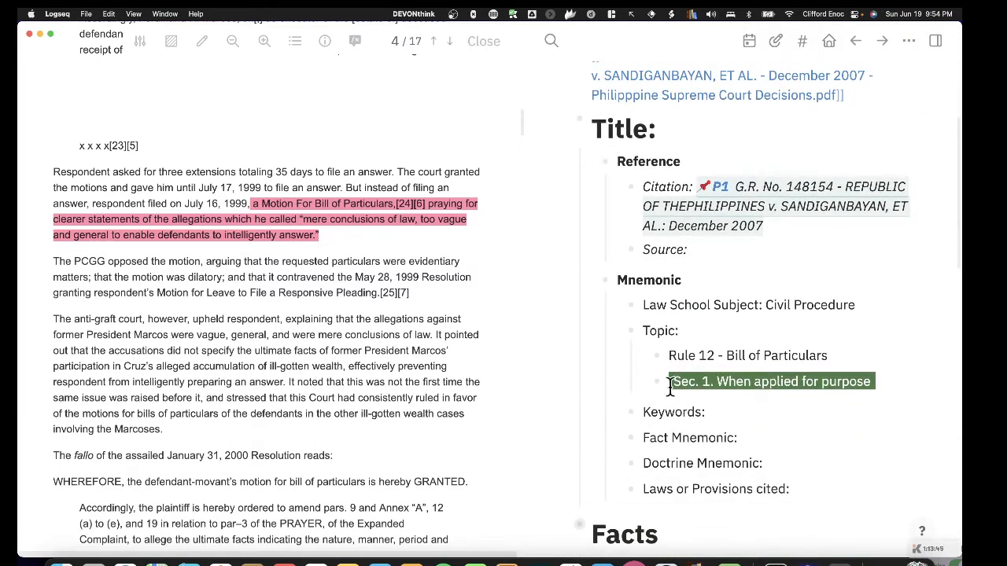
Step: Expand the Facts section of the case notes and the 18 Sept. 1987 entry about the Omnibus Motion to Dismiss
scroll(642, 388, "down", 1)
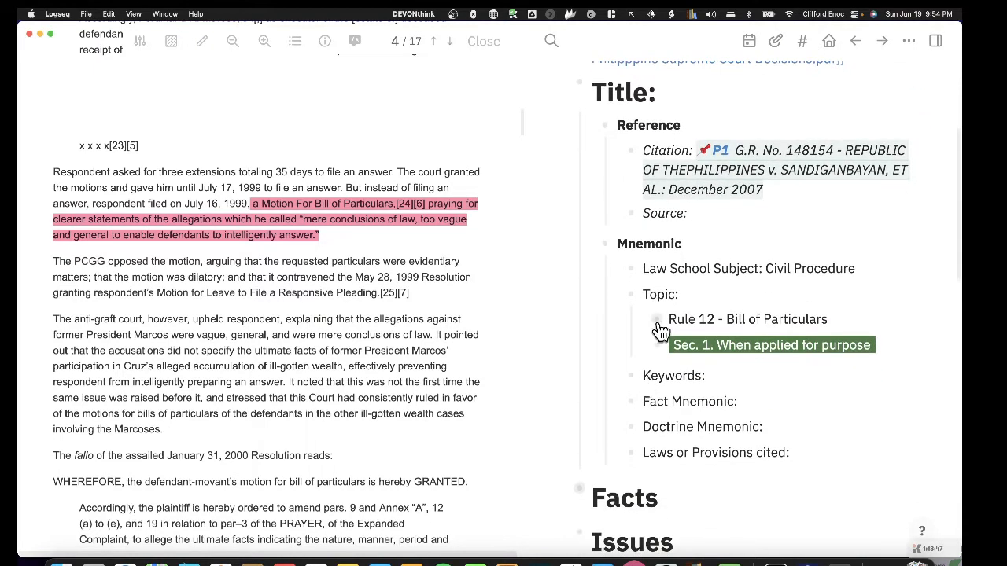
scroll(690, 417, "down", 2)
scroll(690, 413, "down", 3)
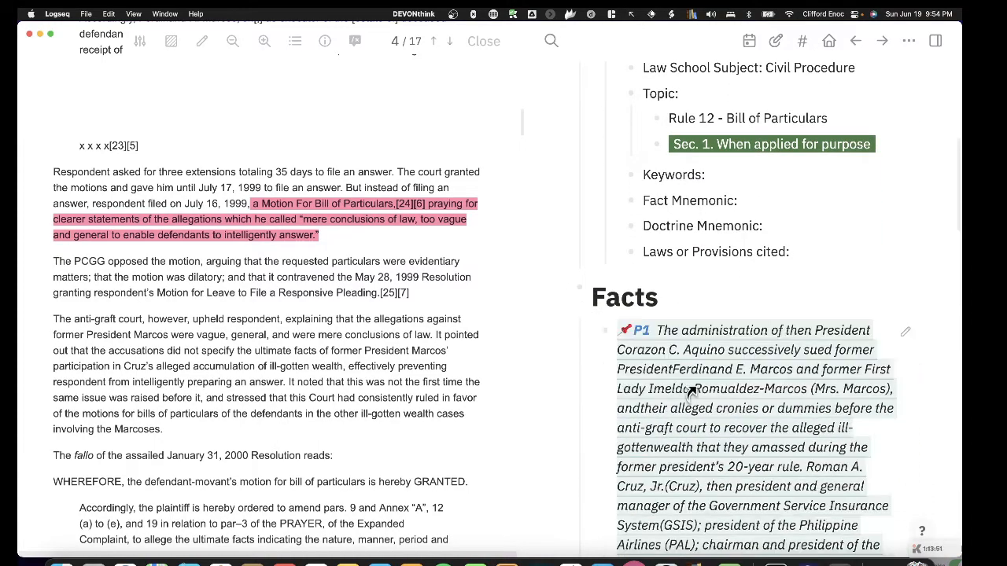
scroll(704, 403, "down", 10)
scroll(704, 403, "down", 10)
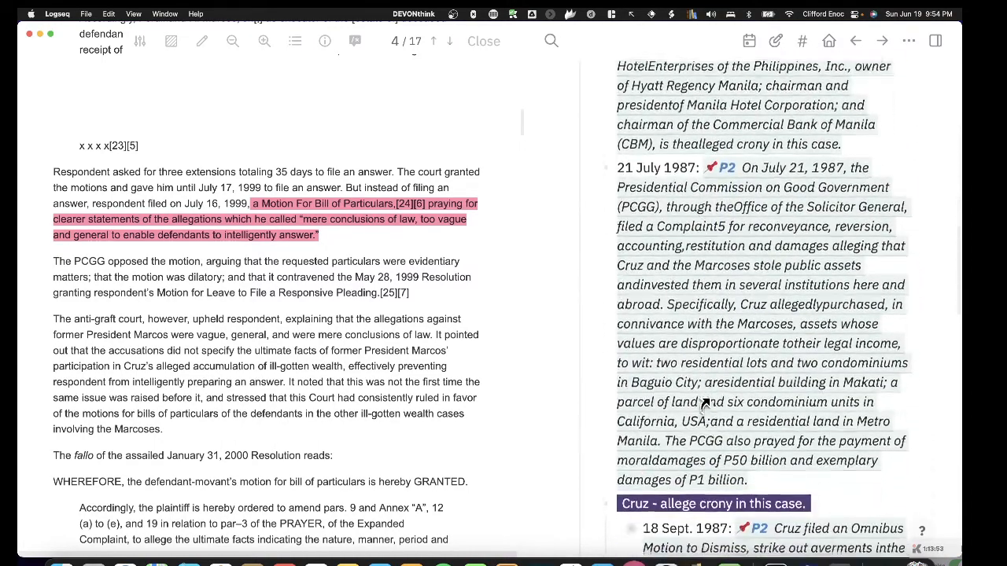
scroll(705, 397, "down", 5)
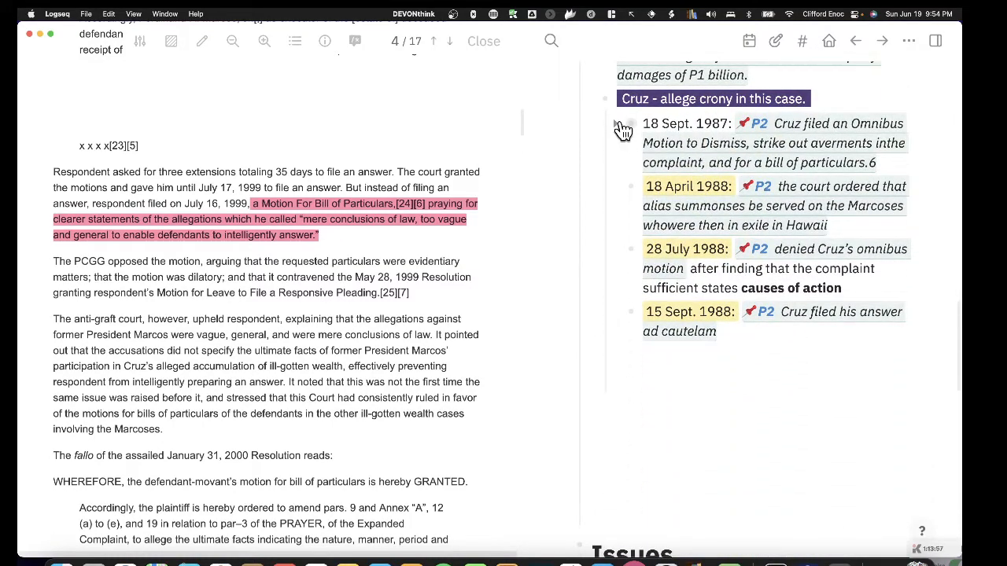
left_click(621, 128)
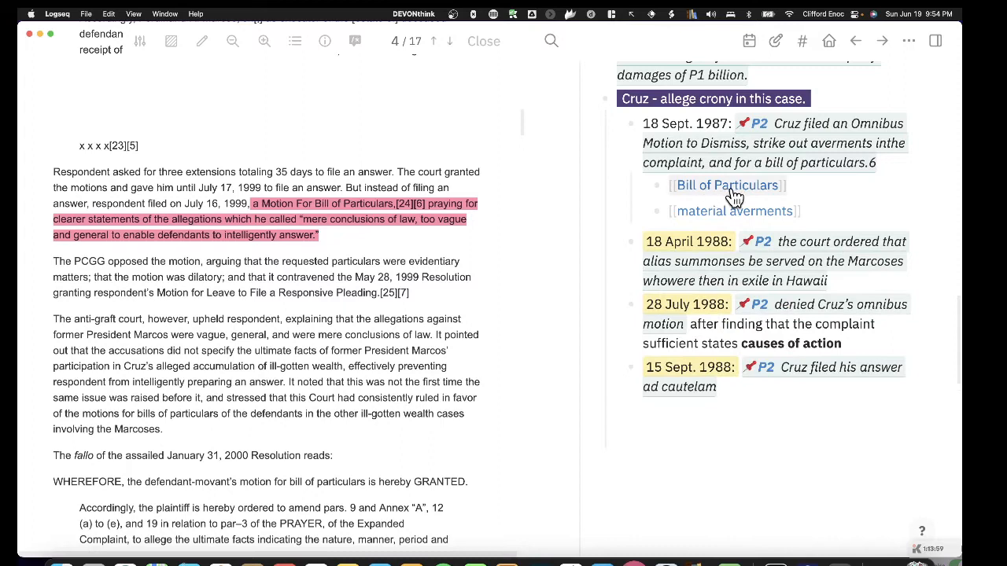
Step: Preview the linked Bill of Particulars page and read when to file the motion and what its purpose is
mouse_move(735, 196)
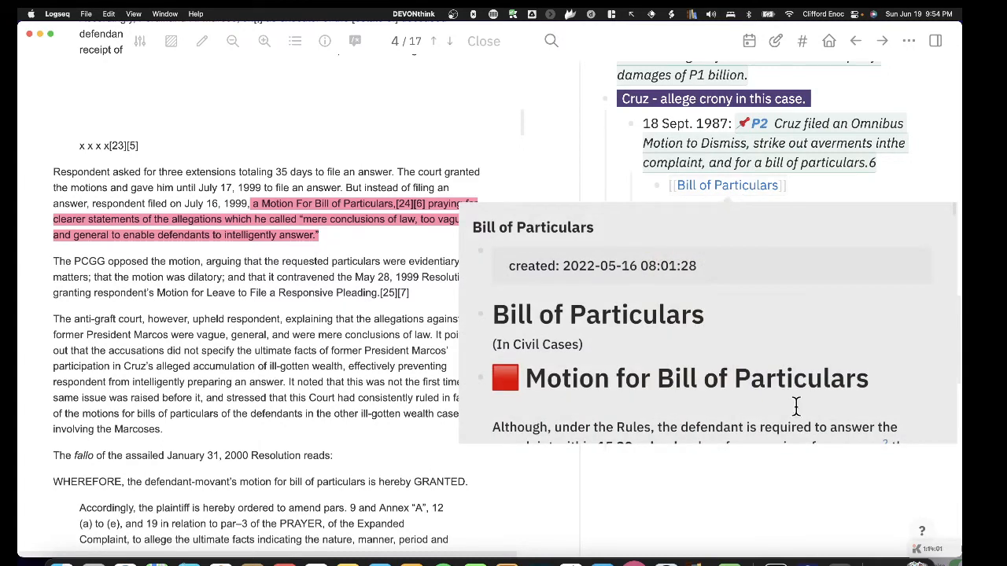
scroll(796, 406, "down", 3)
scroll(796, 406, "down", 3)
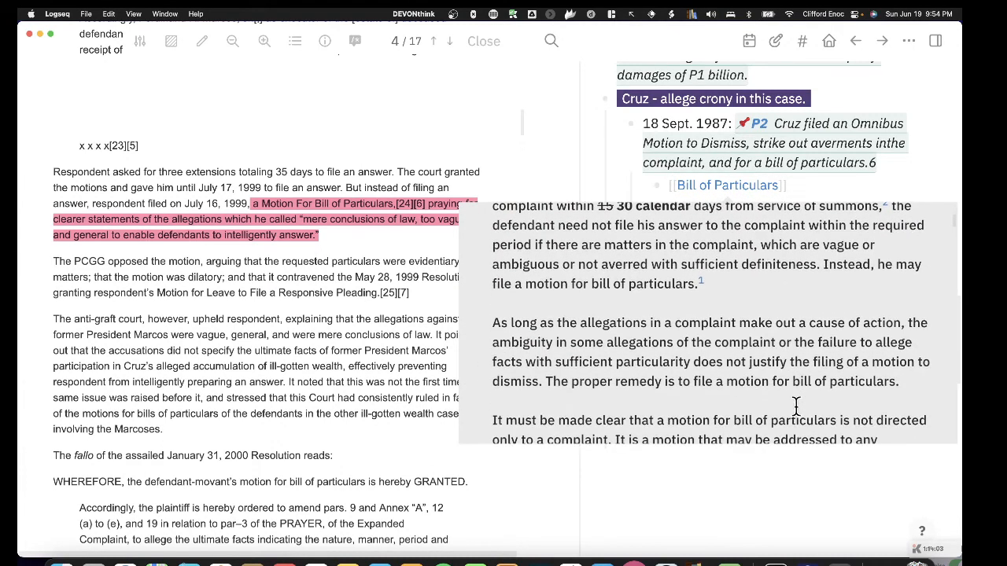
scroll(796, 406, "down", 4)
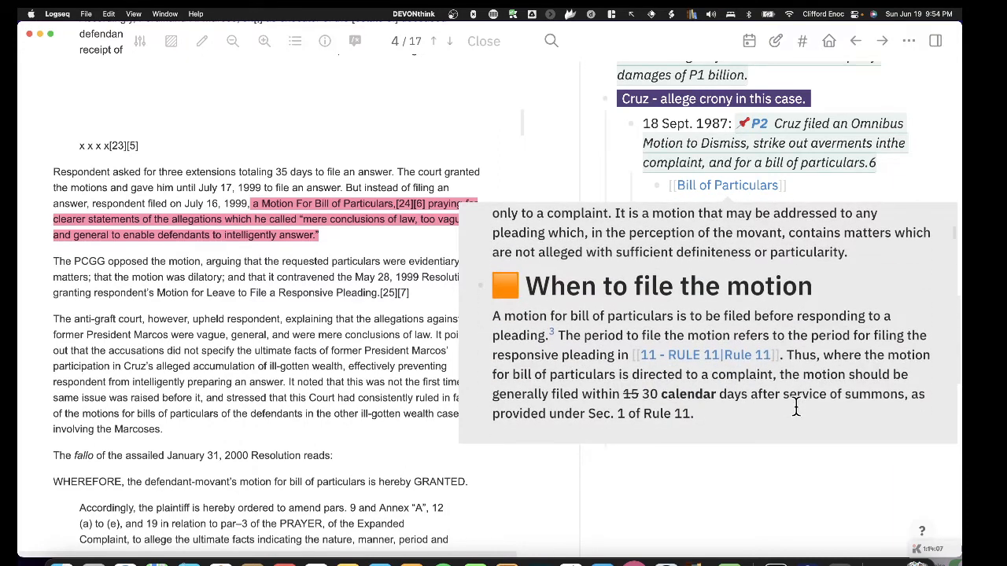
scroll(796, 406, "down", 3)
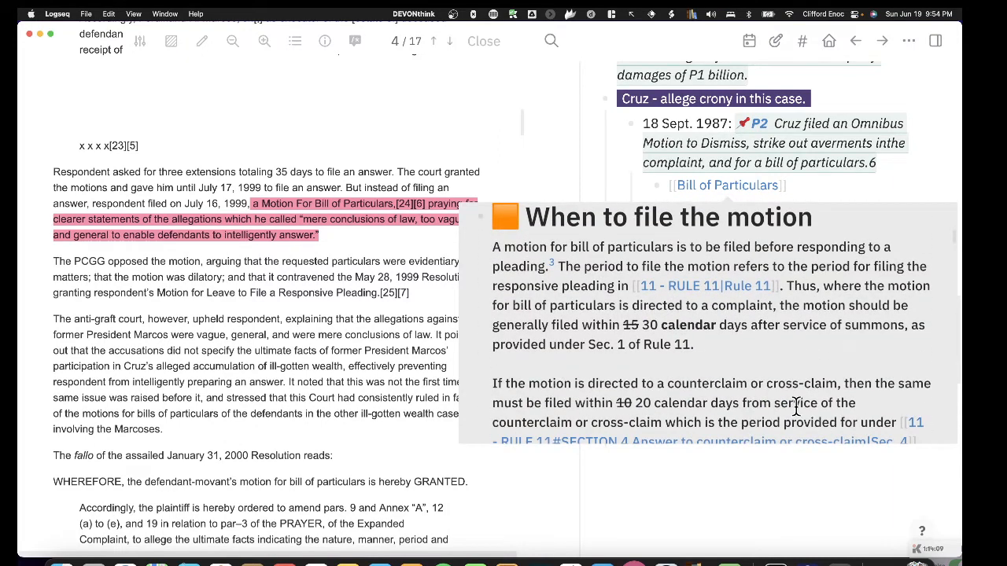
scroll(796, 406, "down", 6)
scroll(796, 406, "down", 5)
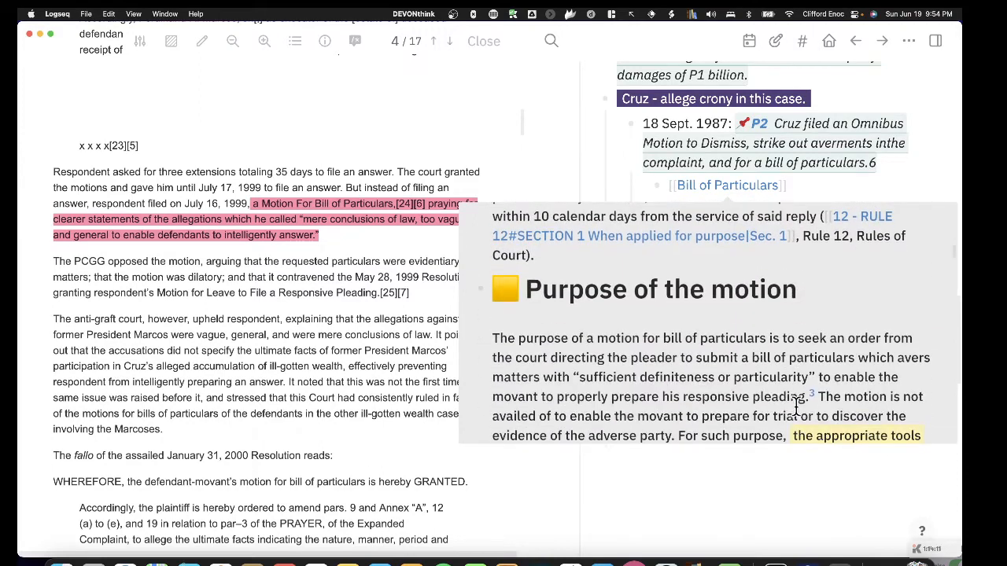
scroll(796, 406, "down", 1)
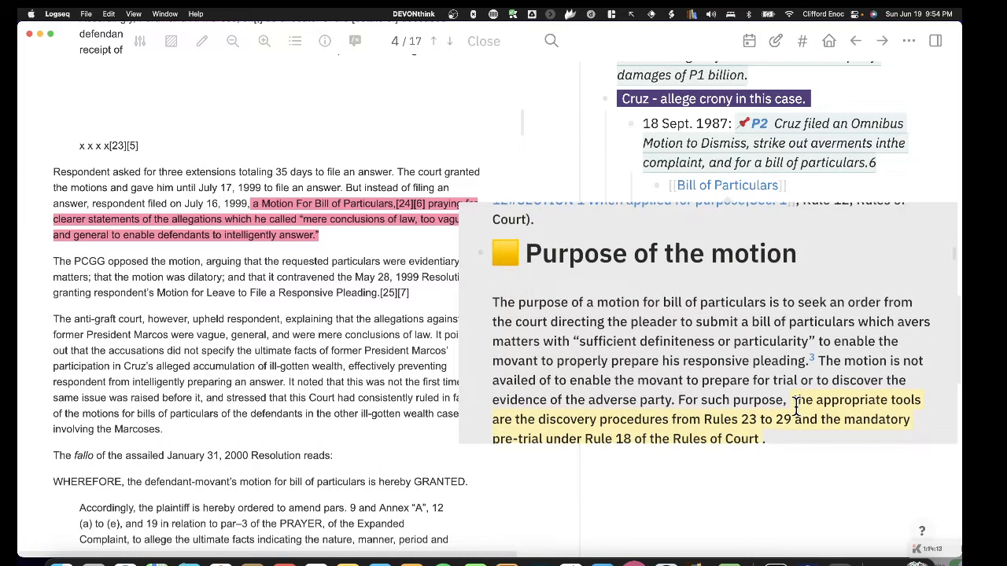
scroll(797, 406, "down", 1)
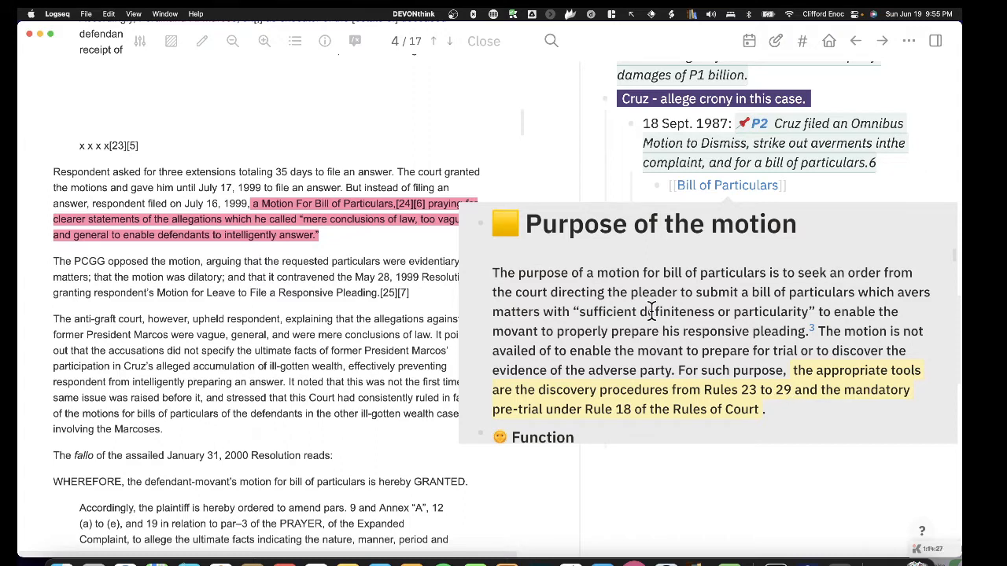
Step: Examine the discovery procedures passage under Purpose of the motion and the Function passage in the Bill of Particulars preview
left_click(810, 303)
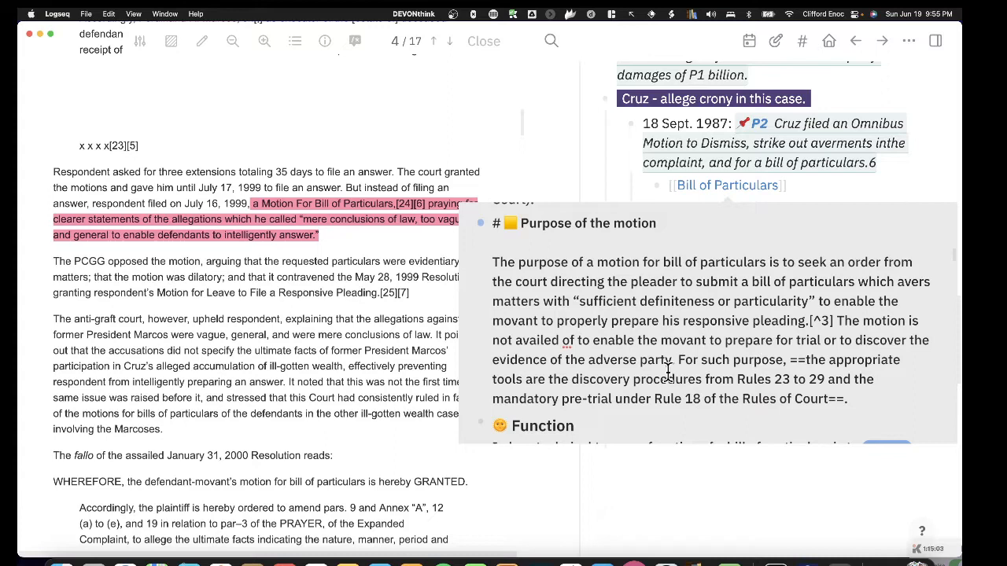
scroll(667, 371, "down", 1)
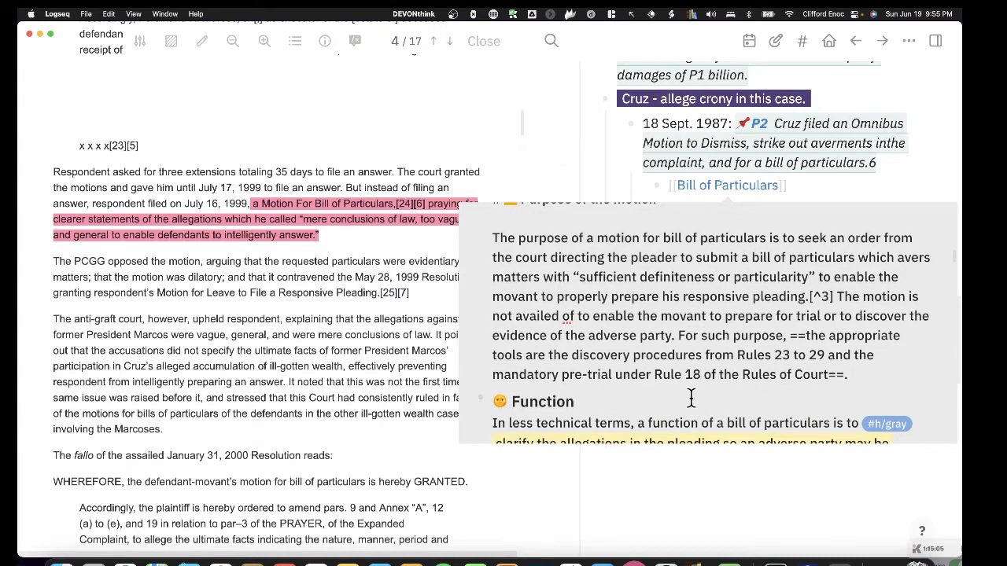
scroll(691, 398, "up", 1)
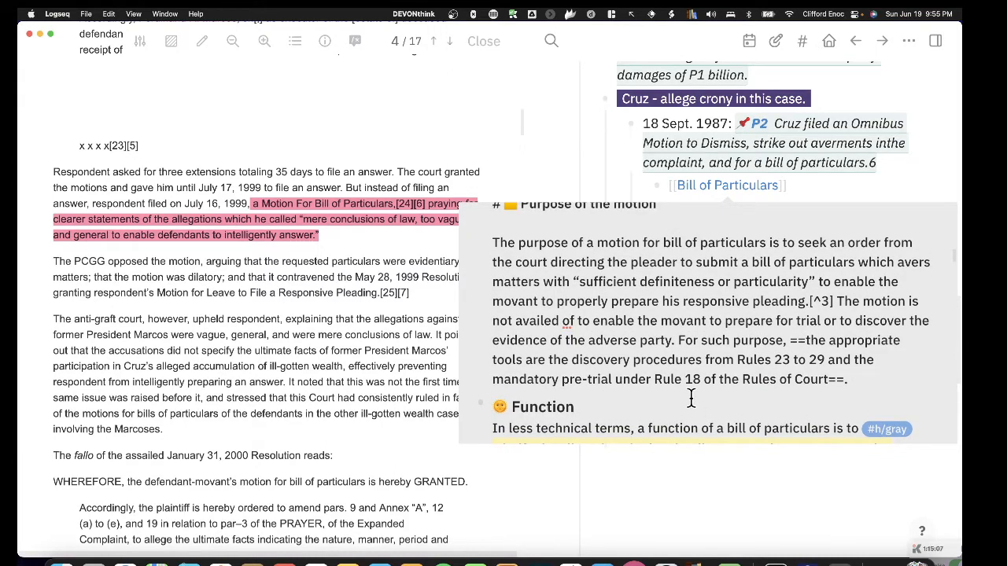
key("Down")
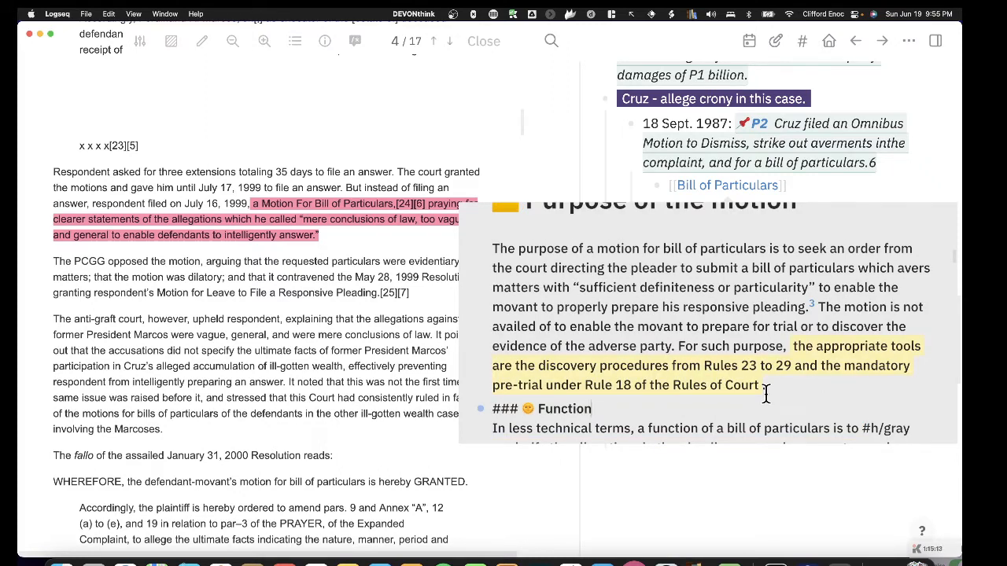
scroll(791, 389, "down", 2)
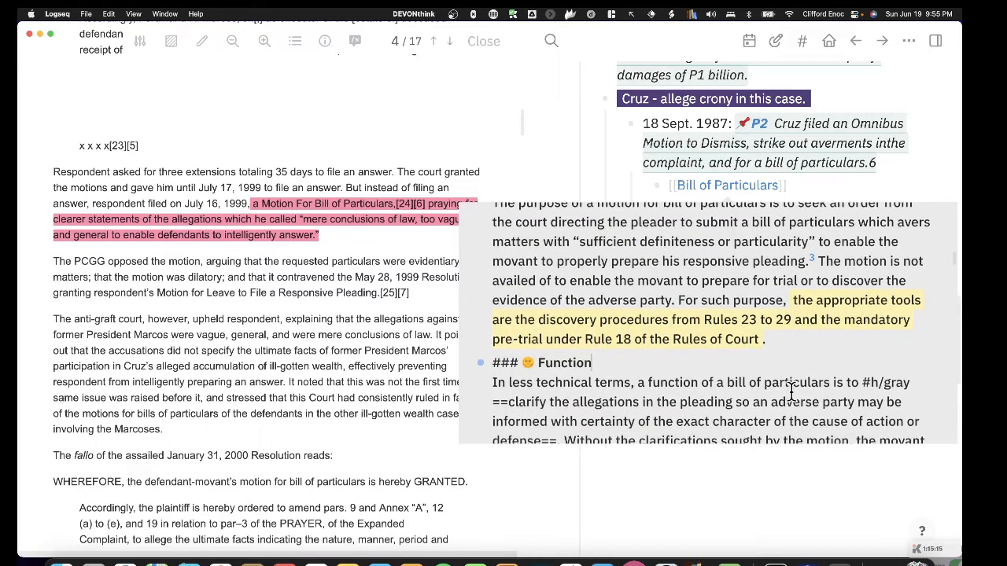
scroll(791, 390, "down", 3)
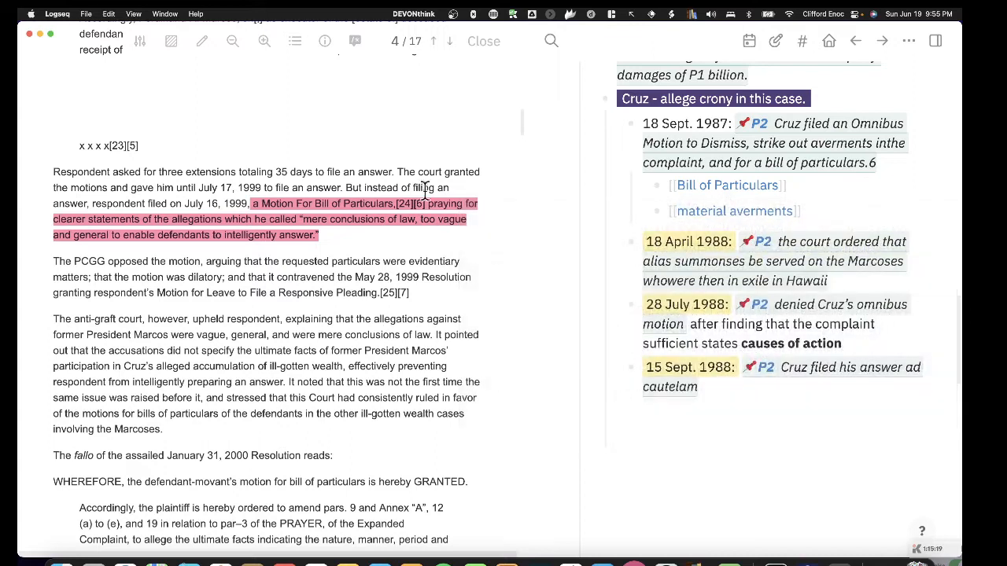
Step: Close the case PDF and hide the navigation sidebar so only the case notes remain
left_click(484, 44)
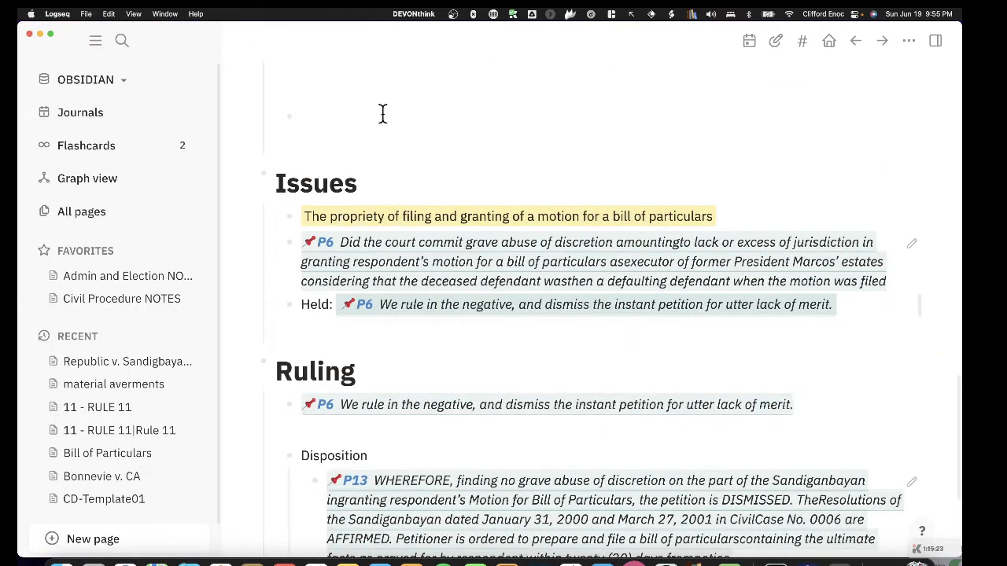
key("t")
key("l")
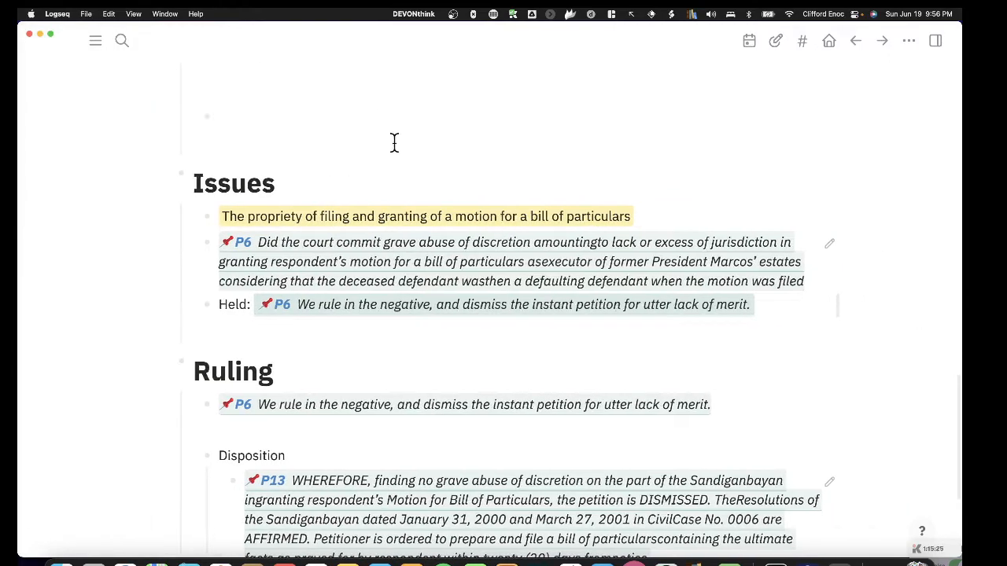
Step: Delete the empty blocks below the 15 Sept. 1988 entry at the end of the Facts section
scroll(424, 184, "up", 8)
scroll(421, 189, "down", 1)
scroll(397, 208, "down", 4)
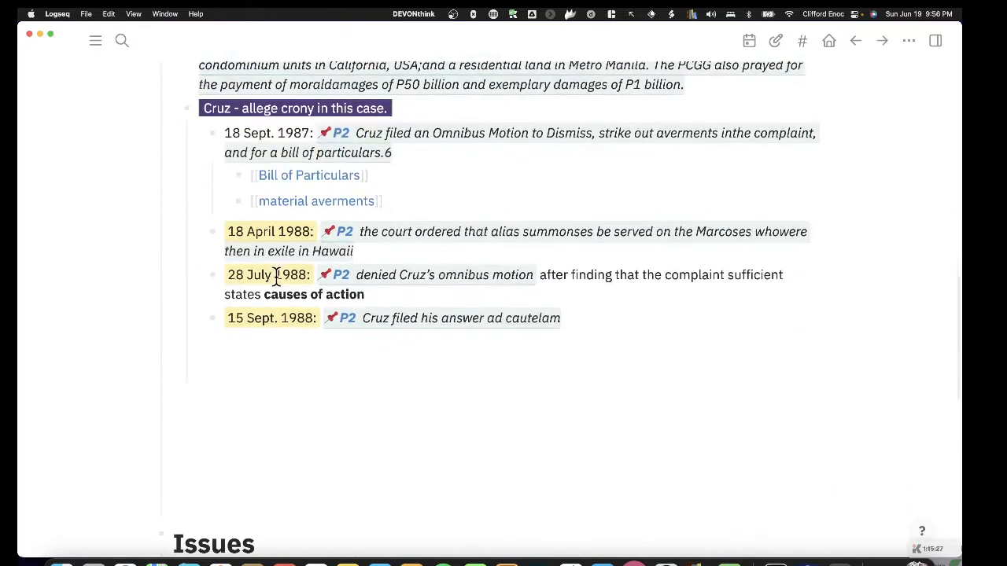
left_click(225, 480)
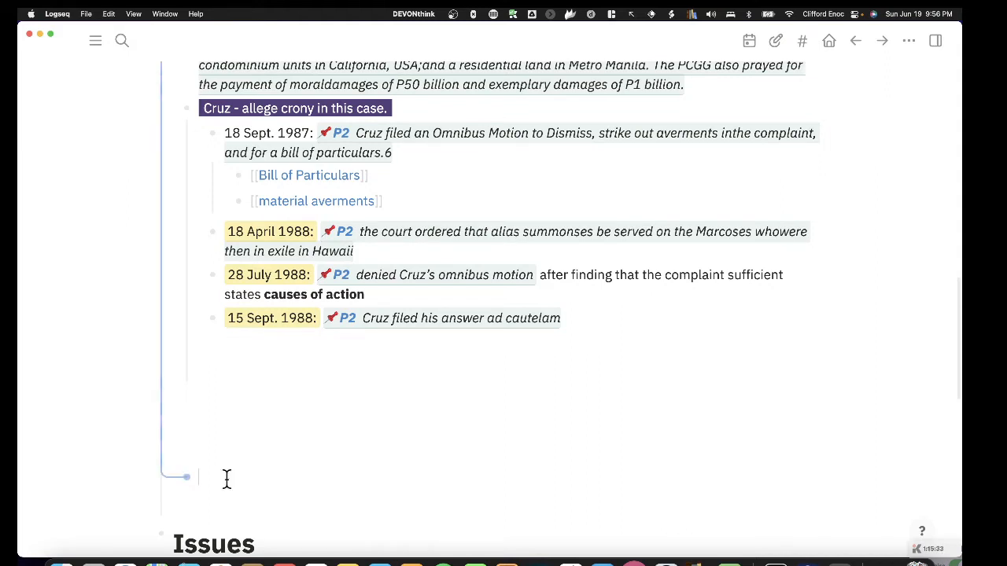
key("BackSpace")
key("BackSpace")
key("BackSpace")
key("BackSpace")
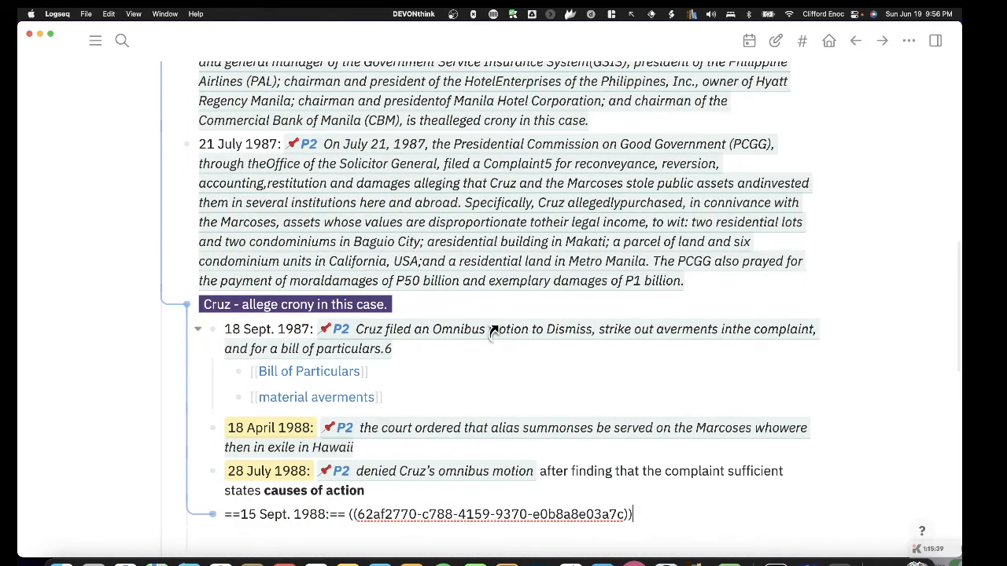
Step: Collapse the Title, Facts, Issues and Ruling sections of the case notes
scroll(461, 341, "up", 20)
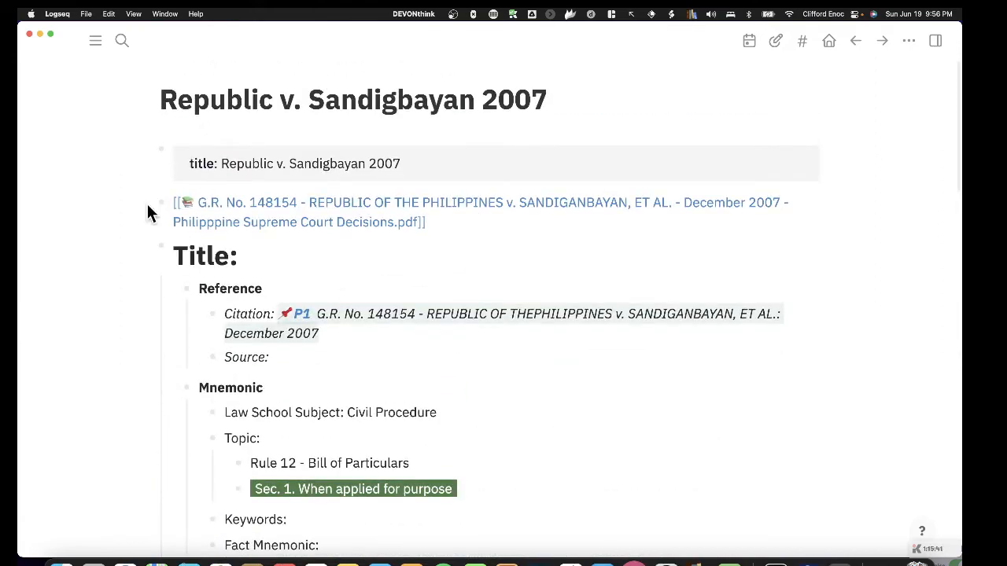
left_click(148, 253)
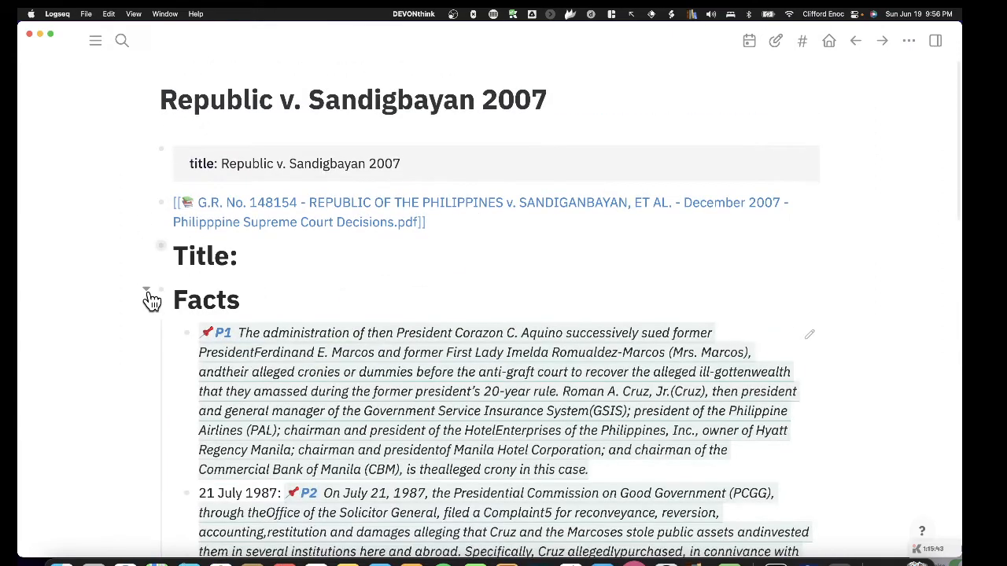
left_click(147, 293)
left_click(145, 335)
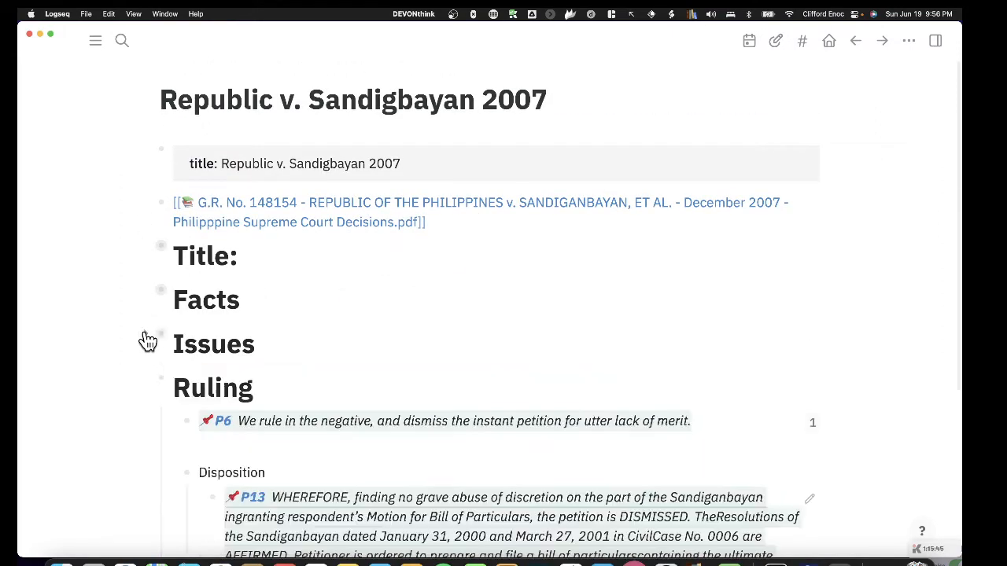
left_click(145, 383)
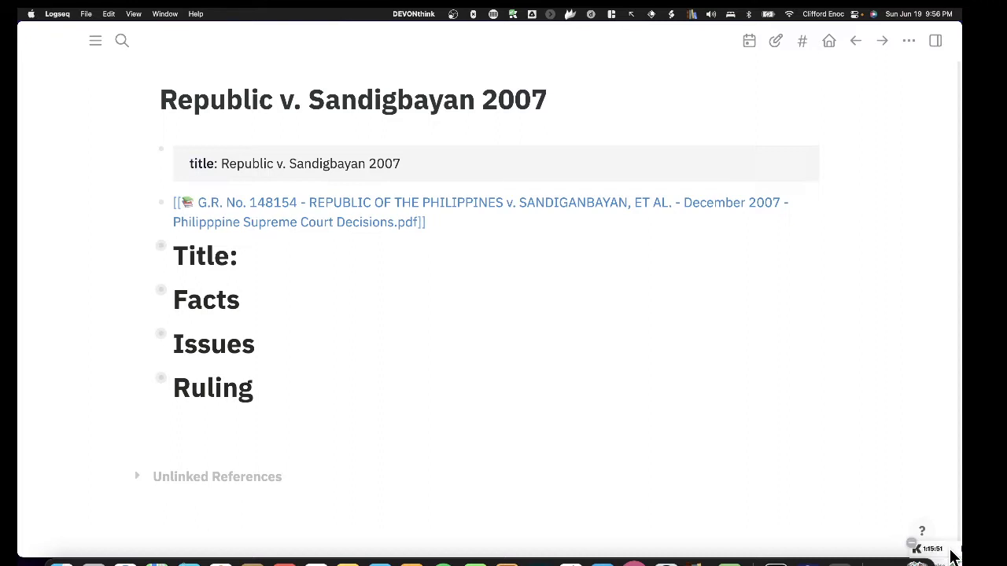
left_click_drag(949, 550, 920, 554)
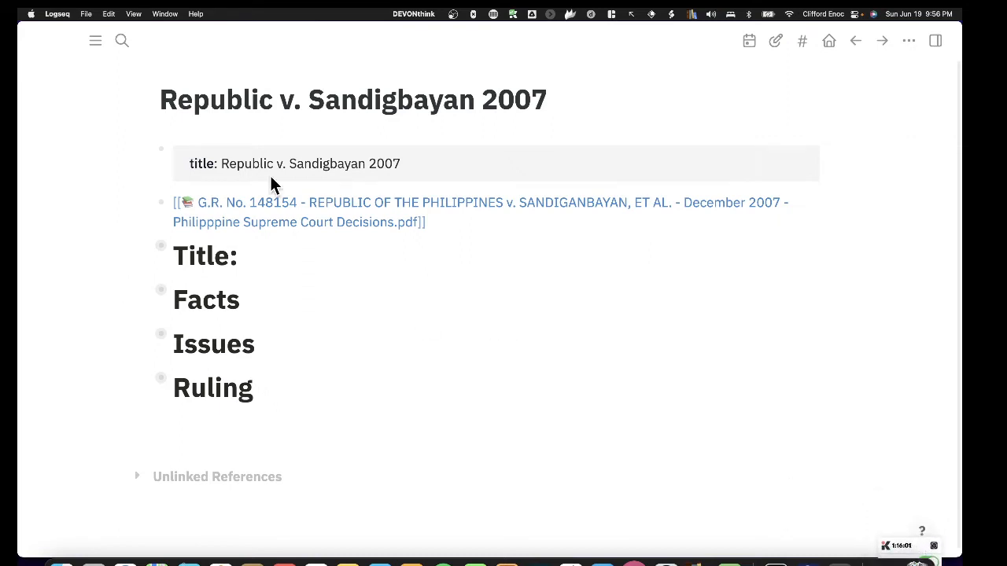
Step: Rename the page to Republic v. Sandiganbayan 2007 and confirm the name change
left_click(393, 112)
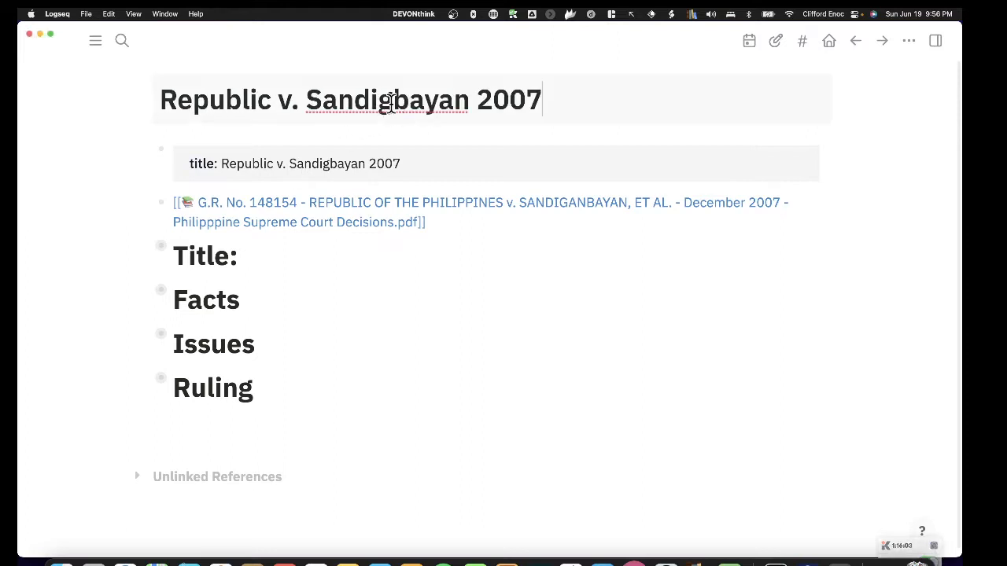
type("an")
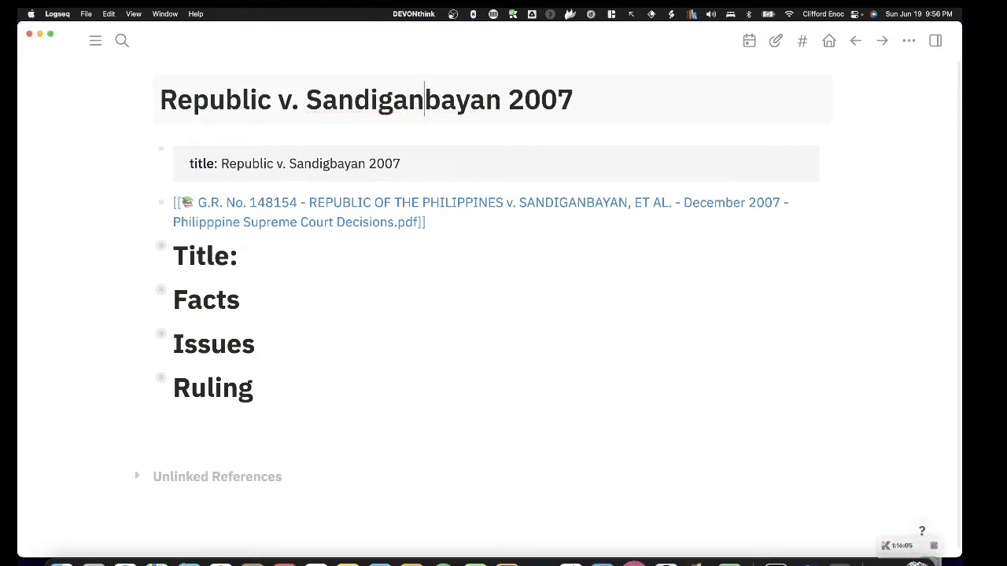
left_click(143, 246)
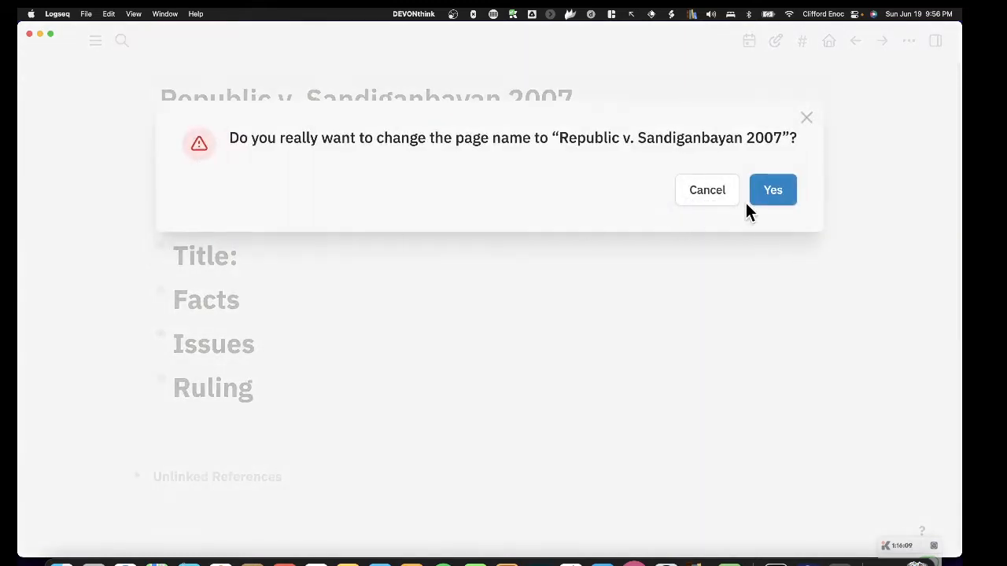
left_click(771, 197)
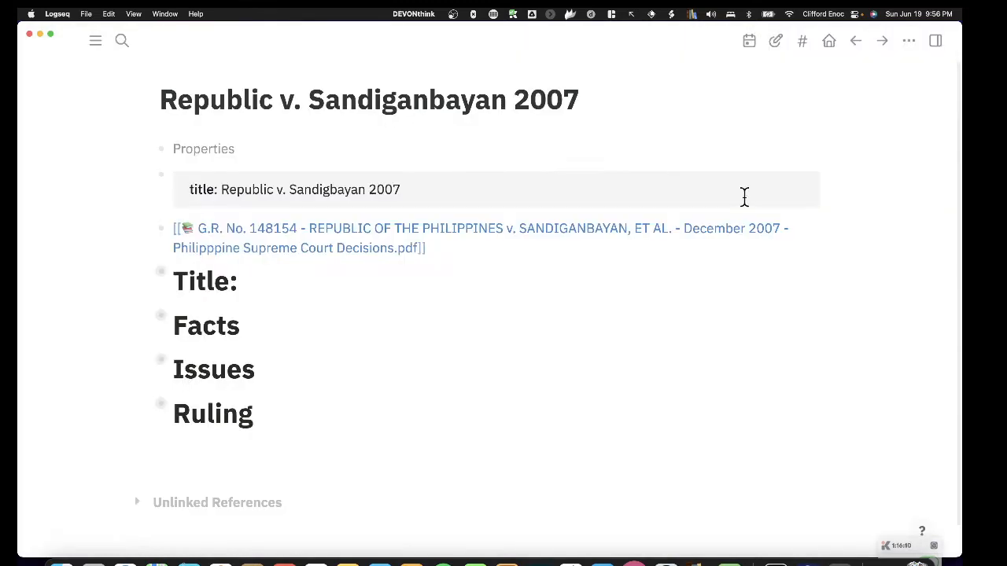
Step: Expand the Title section and correct the page's title property to Republic v. Sandiganbayan 2007
left_click(144, 276)
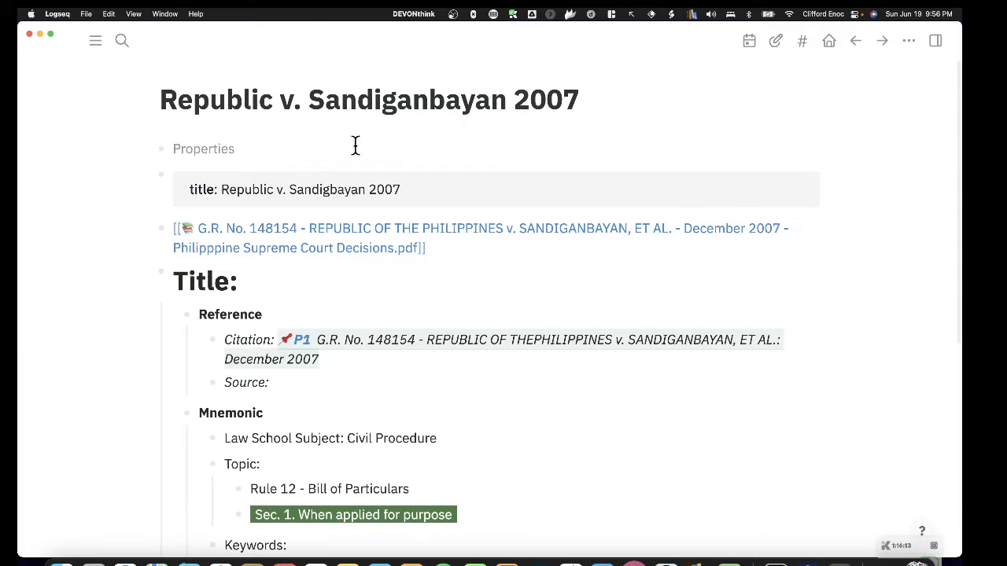
left_click(328, 192)
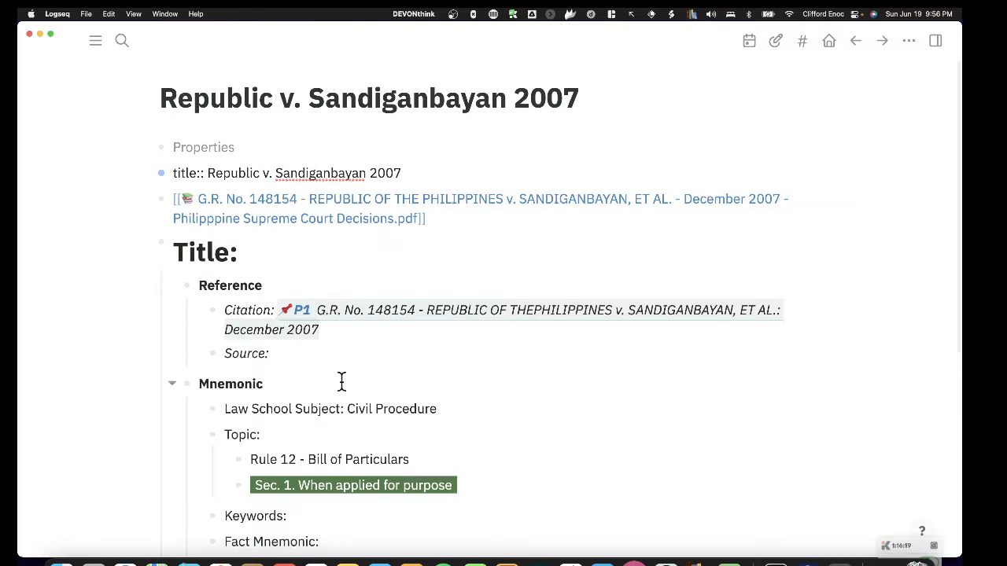
scroll(341, 383, "down", 3)
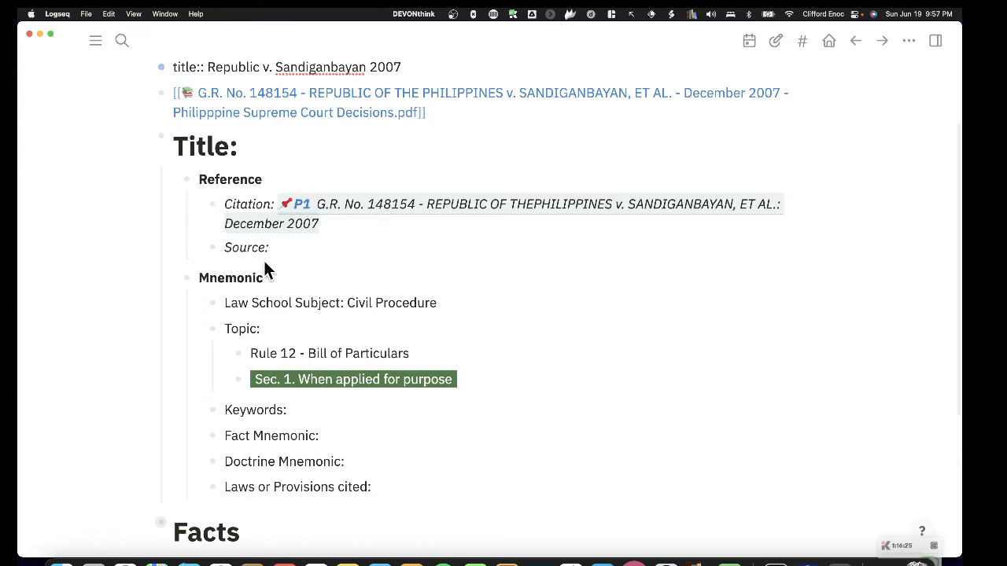
Step: Expand the Facts section of the case notes
scroll(267, 270, "down", 5)
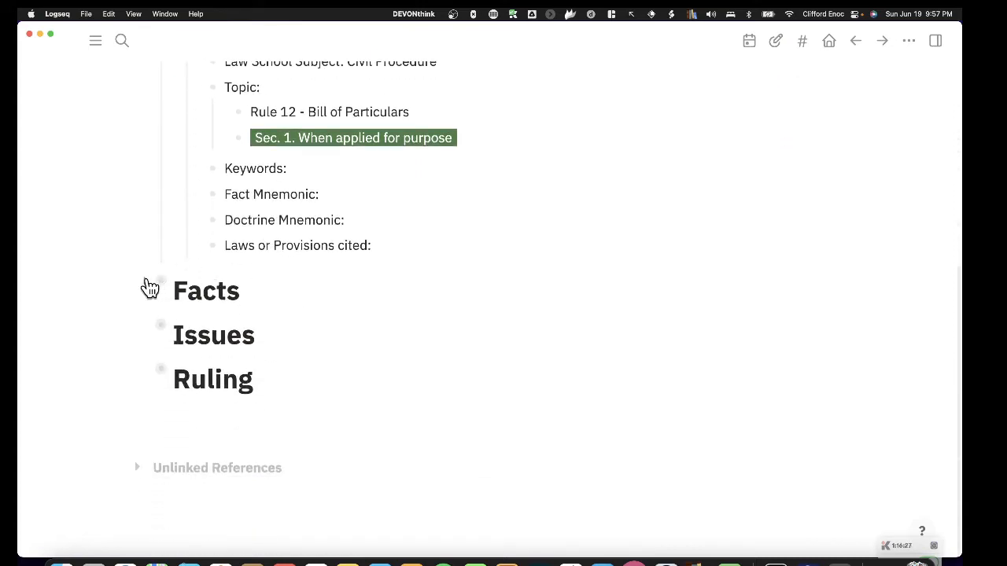
left_click(145, 281)
scroll(307, 314, "down", 5)
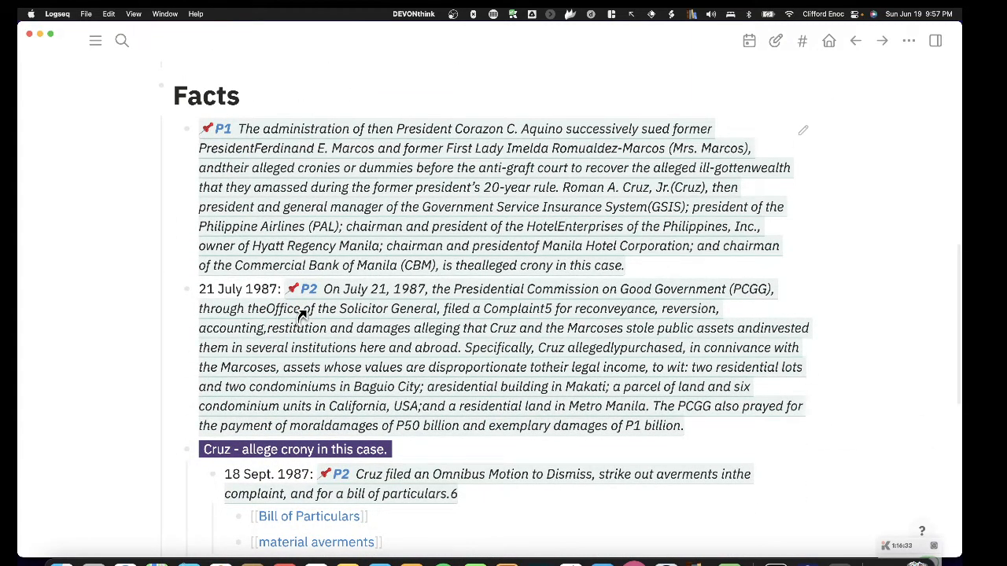
Step: Review the Facts entries in date order, from the opening P1 passage through the 1987 and 1988 entries with their linked PDF highlights
scroll(301, 315, "down", 1)
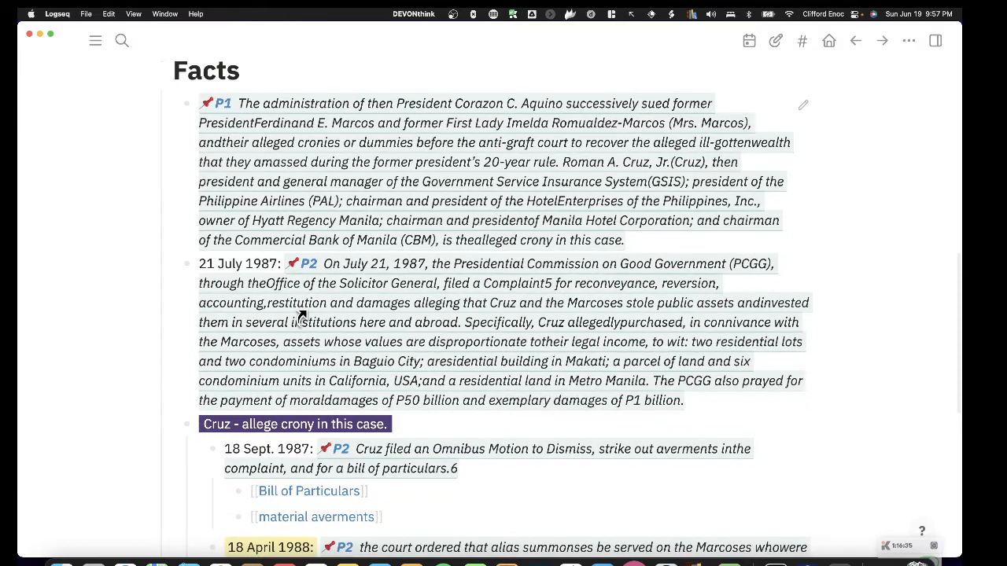
scroll(301, 315, "up", 2)
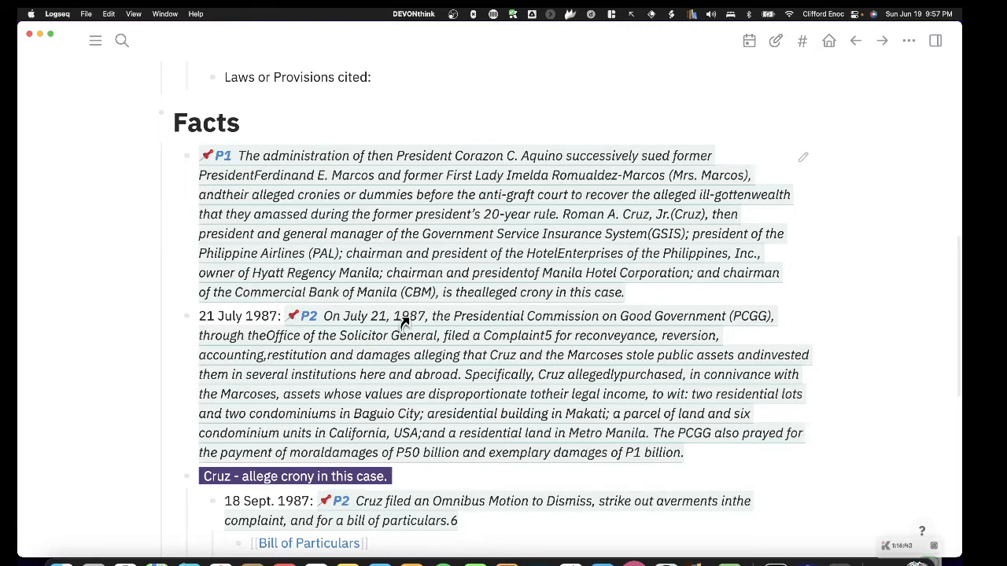
scroll(404, 322, "down", 1)
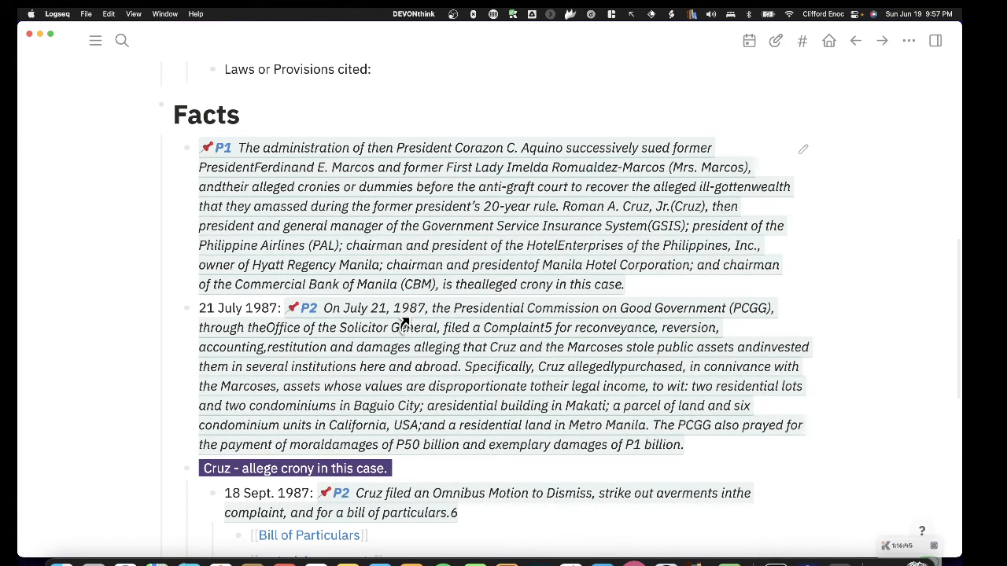
scroll(404, 323, "down", 1)
scroll(404, 322, "down", 1)
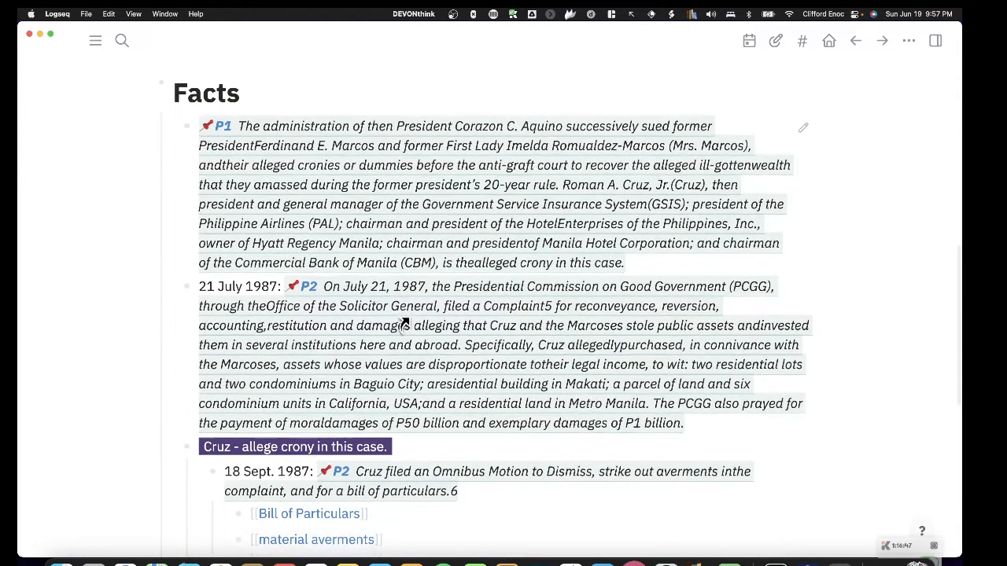
scroll(404, 324, "down", 1)
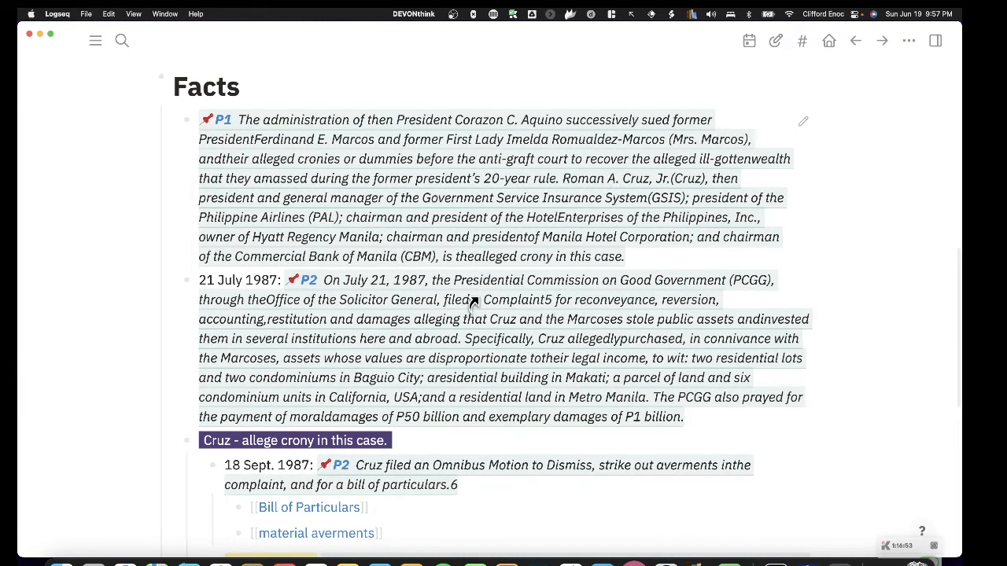
scroll(473, 302, "down", 3)
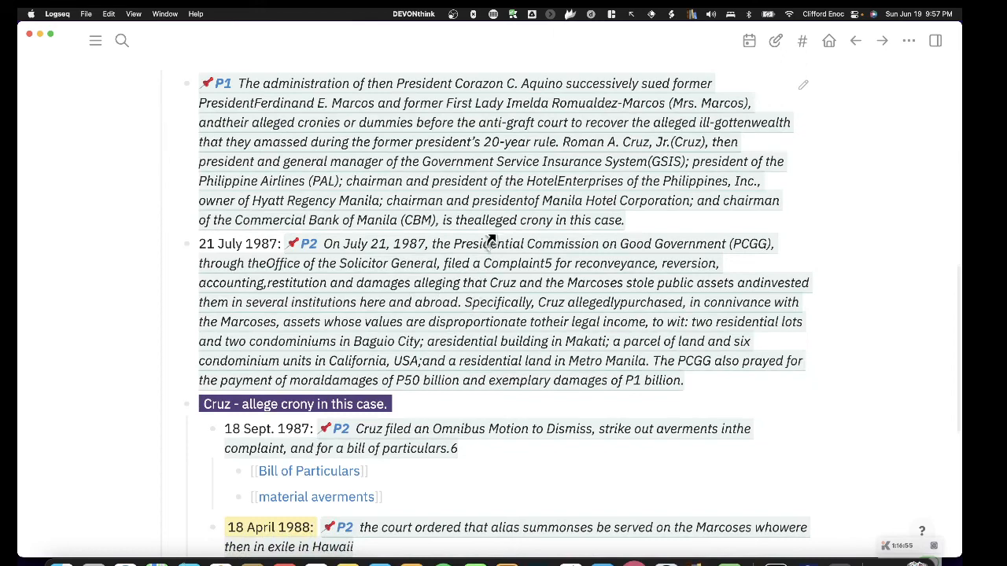
scroll(507, 232, "down", 3)
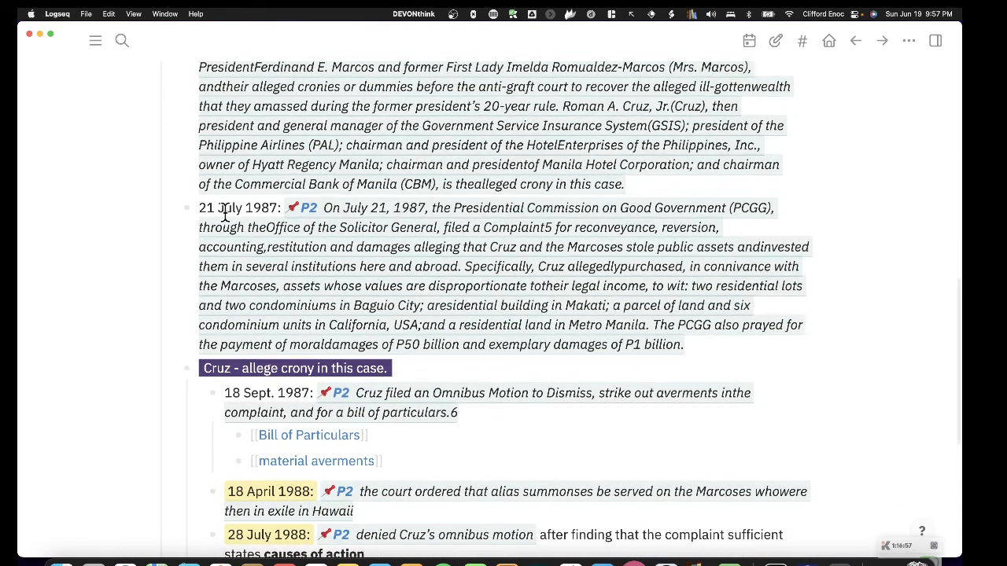
scroll(280, 272, "down", 3)
scroll(283, 271, "down", 2)
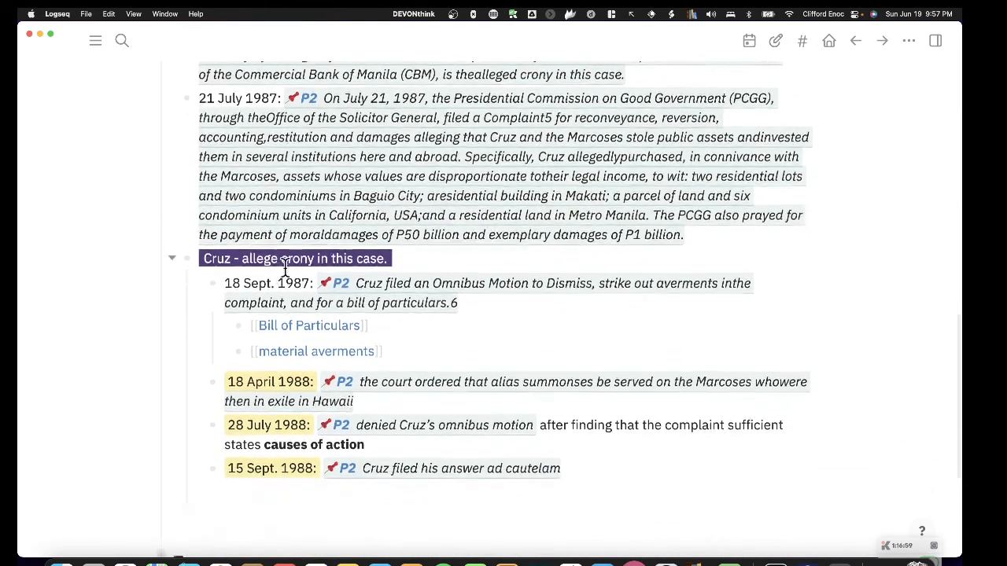
scroll(315, 267, "down", 2)
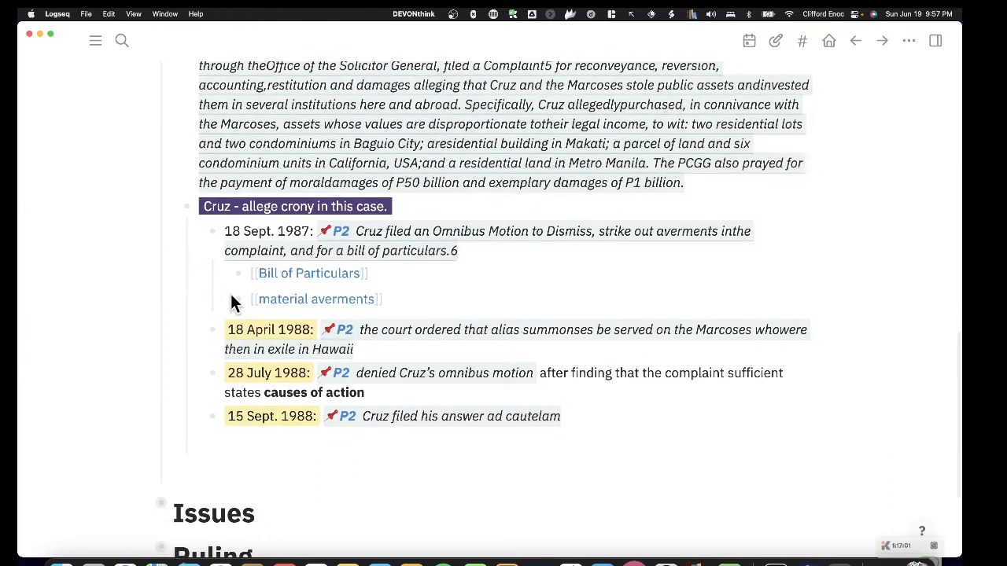
scroll(233, 299, "down", 1)
scroll(475, 244, "up", 5)
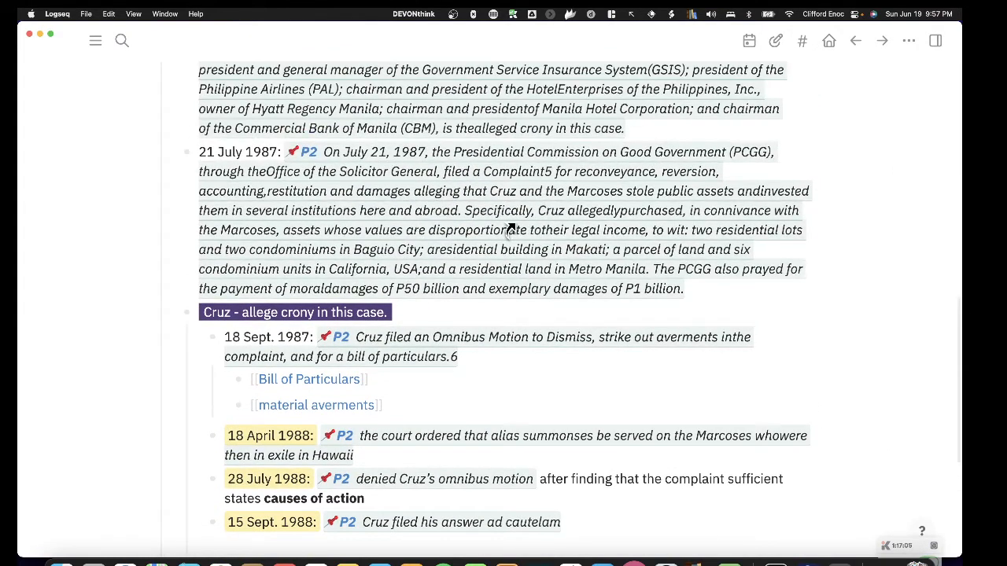
scroll(510, 229, "up", 1)
scroll(510, 229, "down", 1)
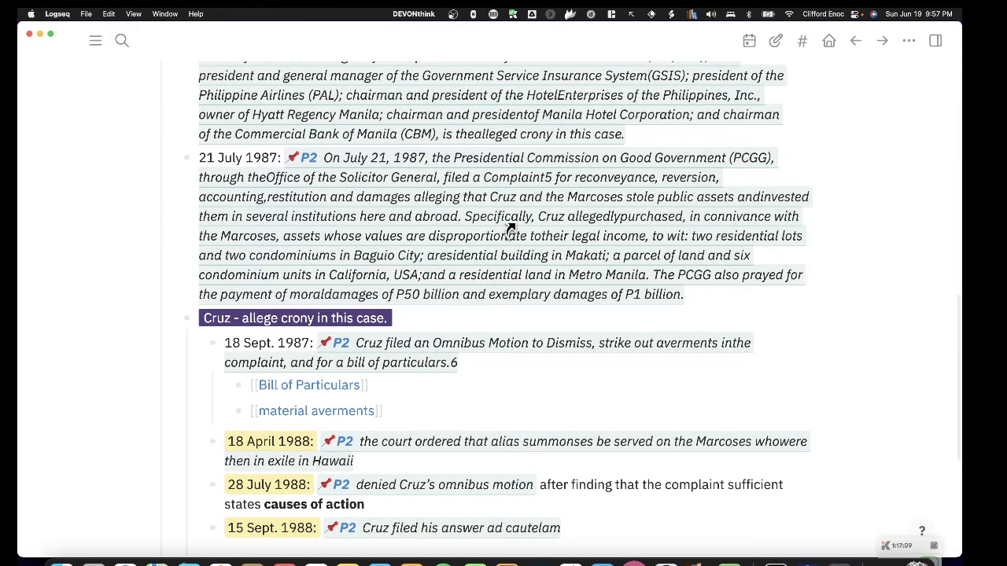
scroll(510, 229, "up", 1)
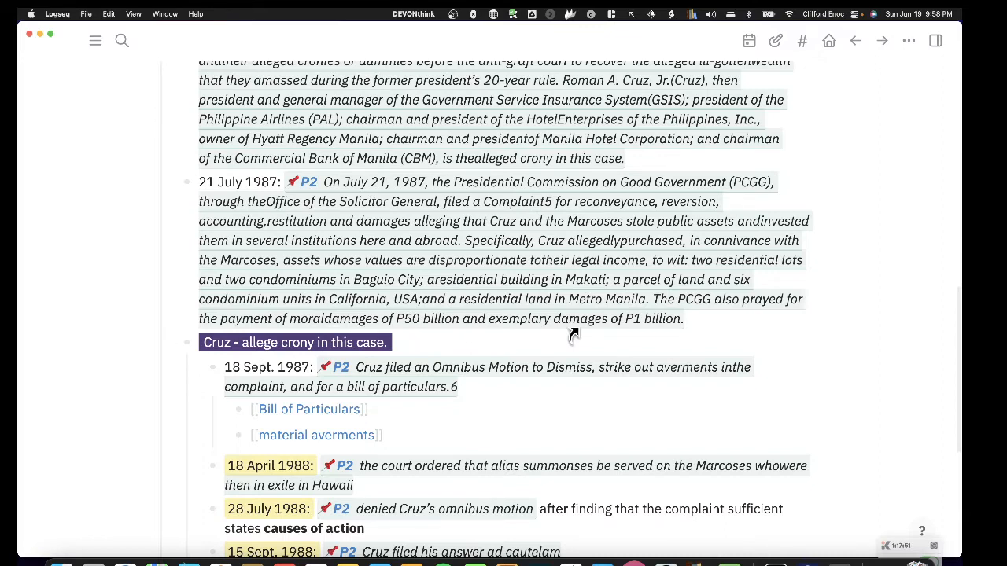
scroll(573, 334, "down", 1)
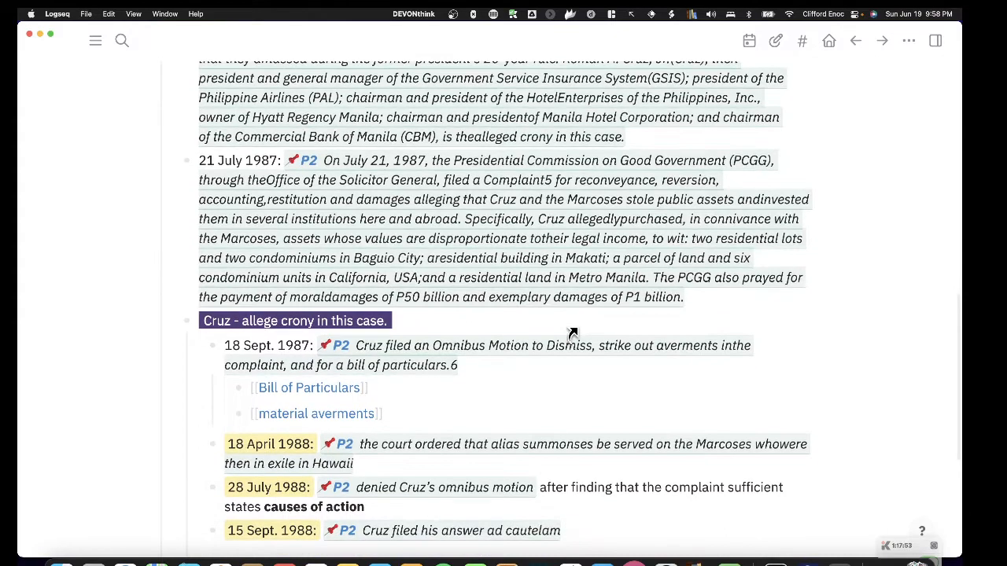
scroll(573, 334, "down", 1)
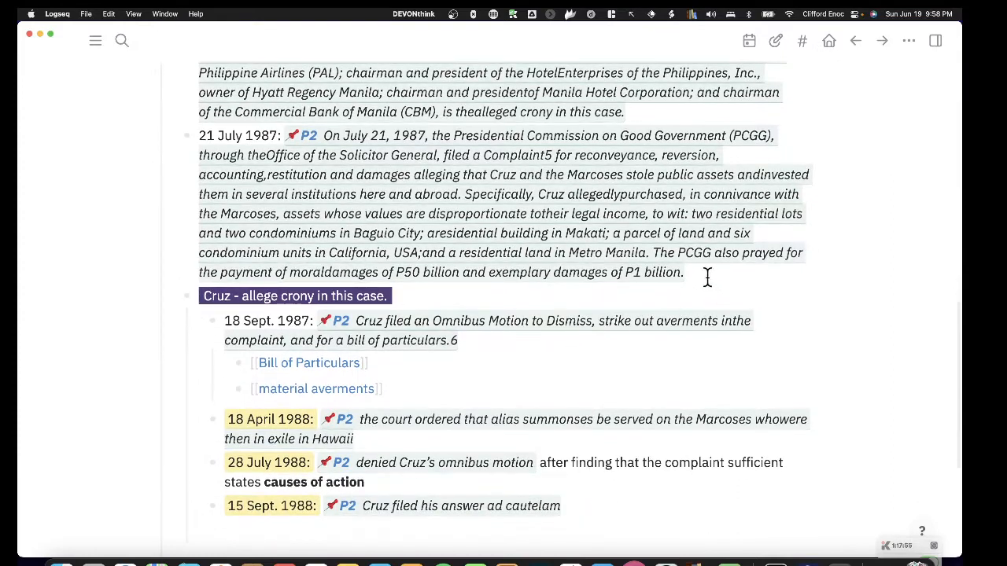
scroll(704, 276, "down", 3)
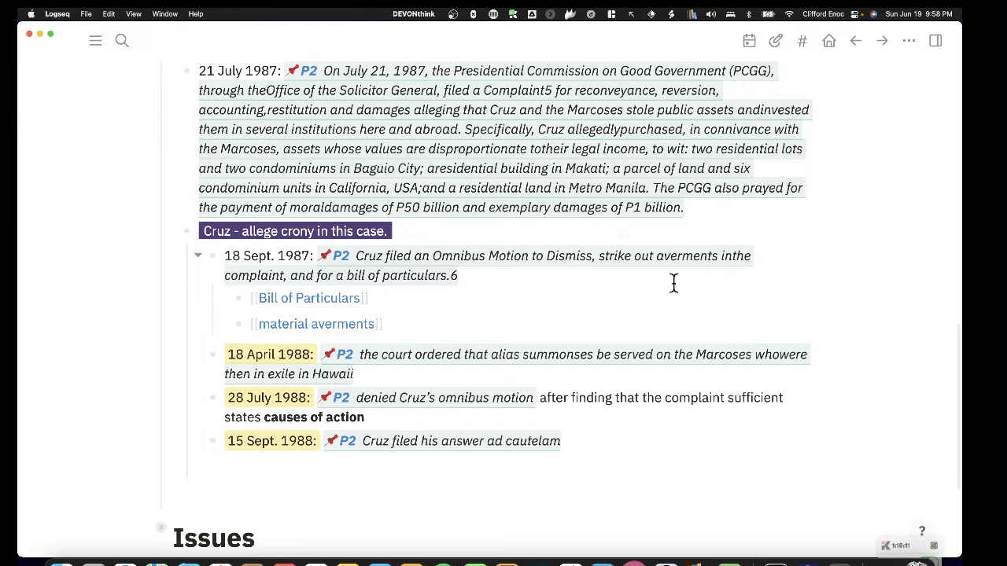
scroll(554, 289, "up", 1)
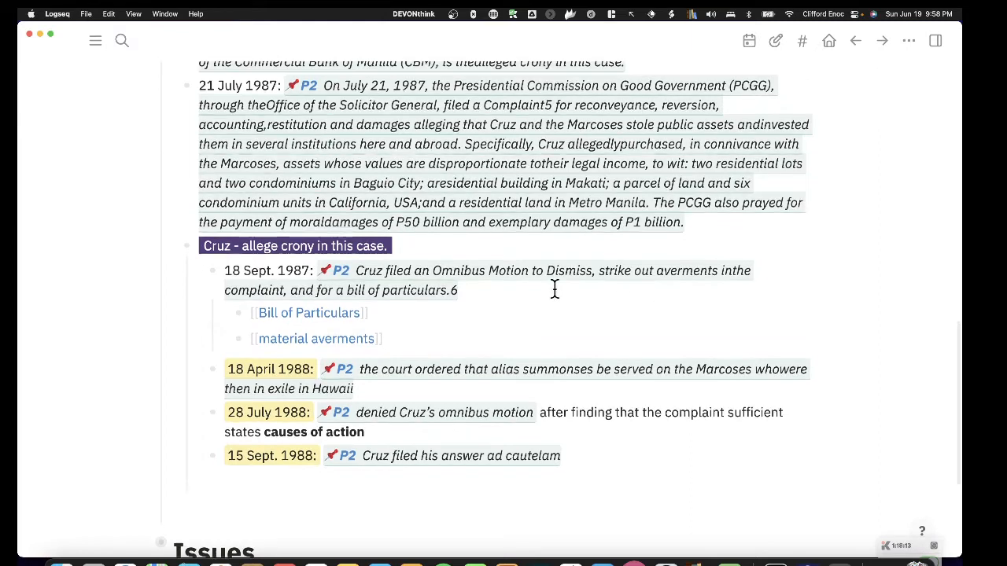
scroll(554, 289, "down", 1)
scroll(554, 289, "up", 1)
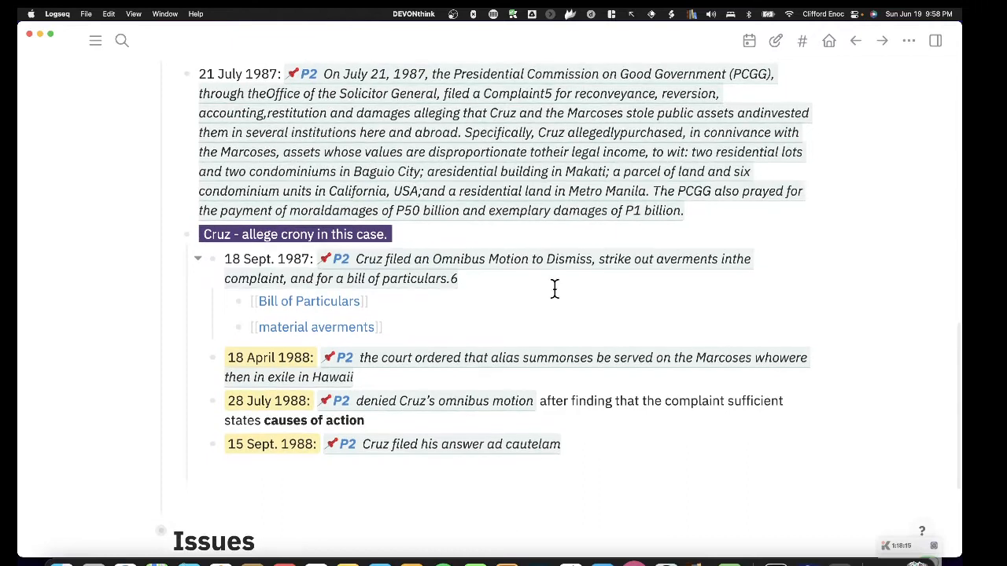
scroll(555, 289, "up", 1)
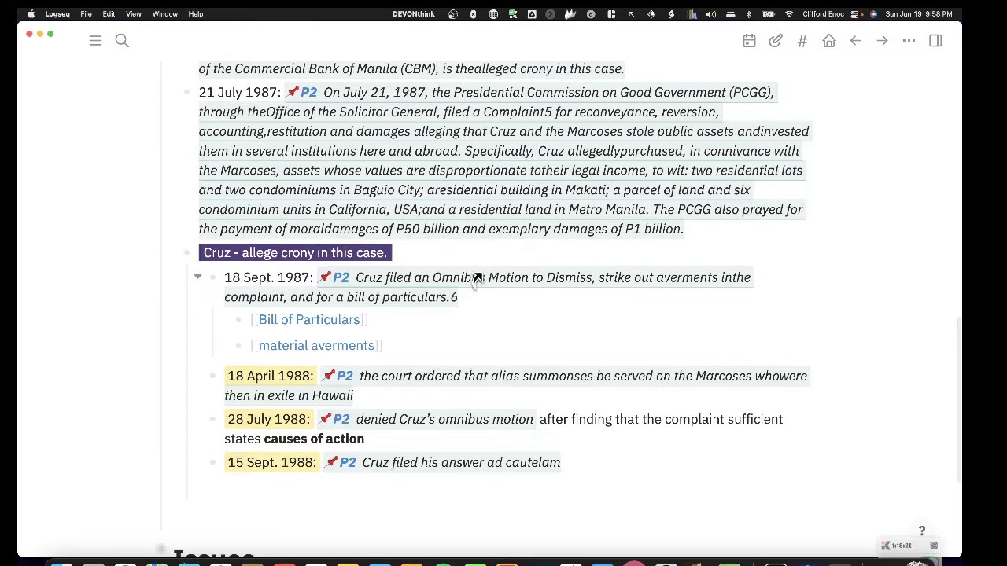
Step: Delete the empty nested block below the 15 Sept. 1988 entry in the Facts section
scroll(504, 298, "down", 1)
scroll(504, 298, "down", 5)
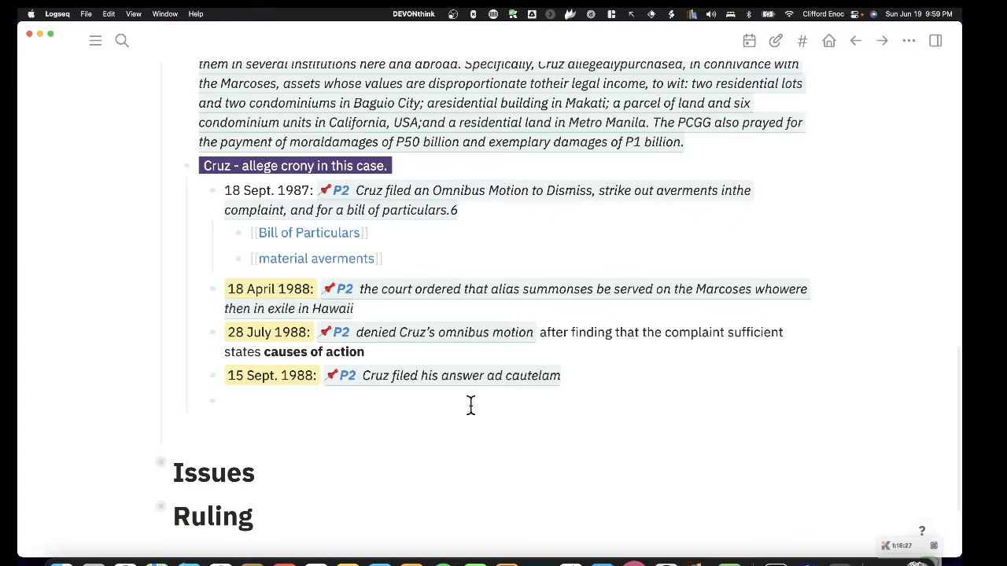
scroll(470, 406, "down", 2)
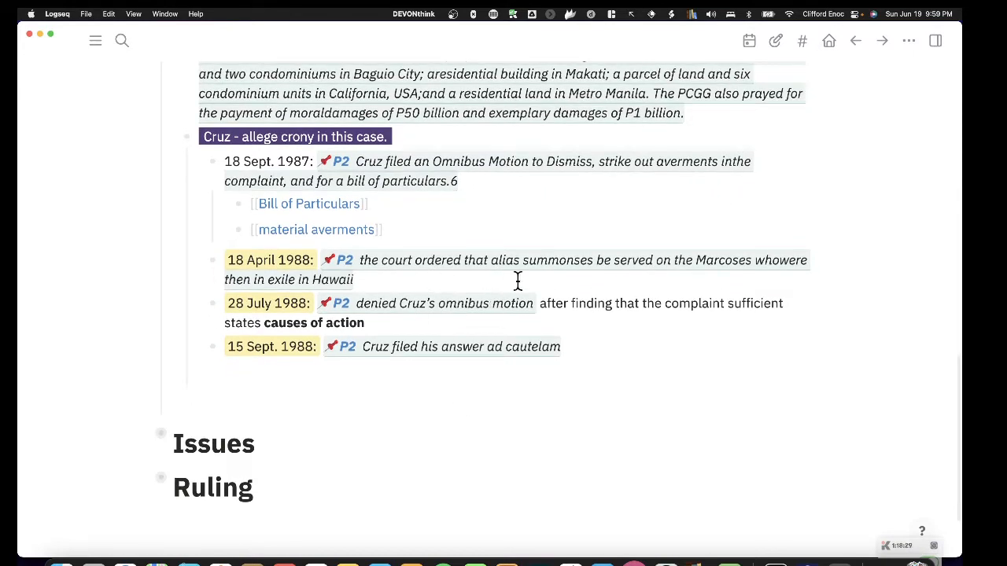
scroll(622, 271, "down", 1)
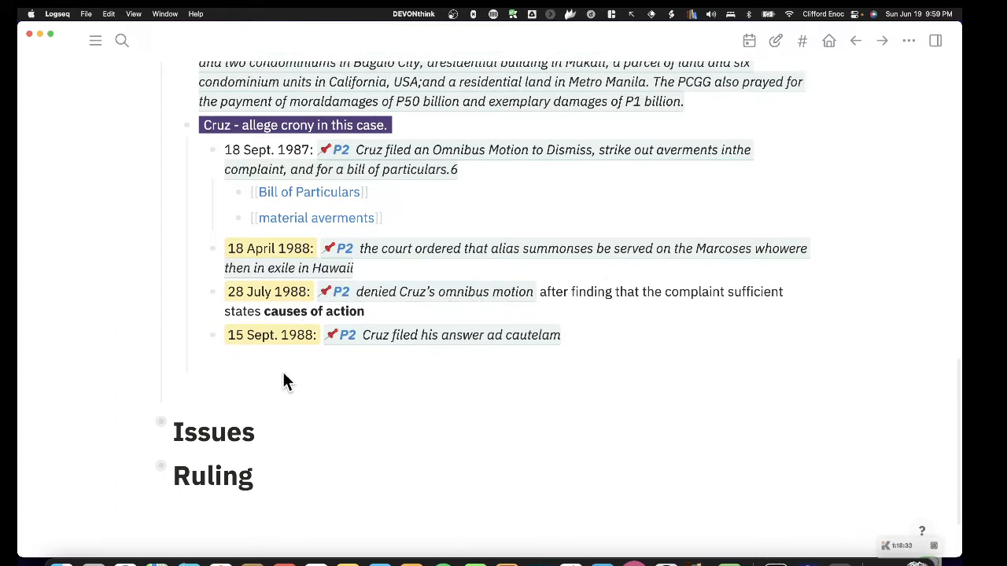
left_click(261, 360)
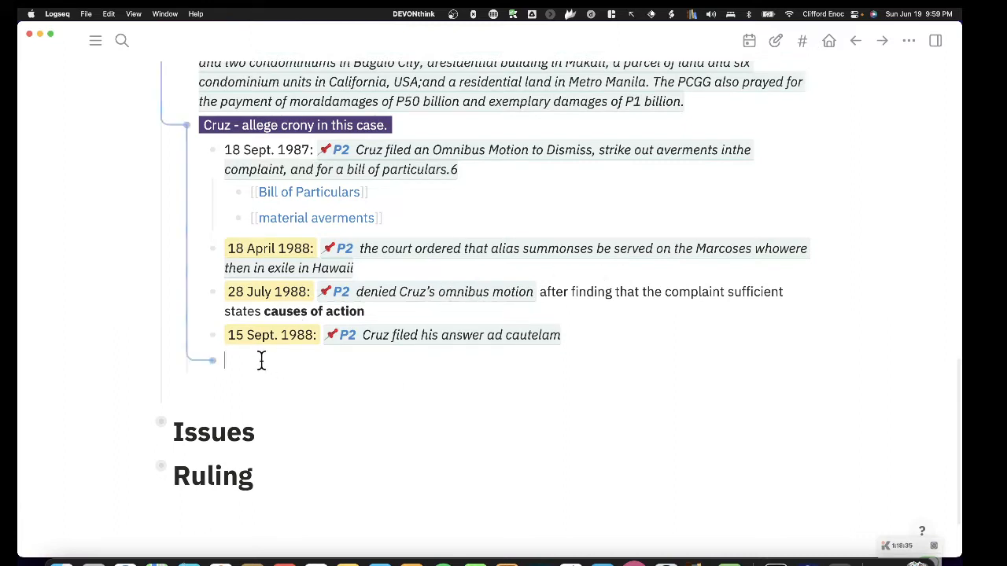
key("BackSpace")
left_click(395, 372)
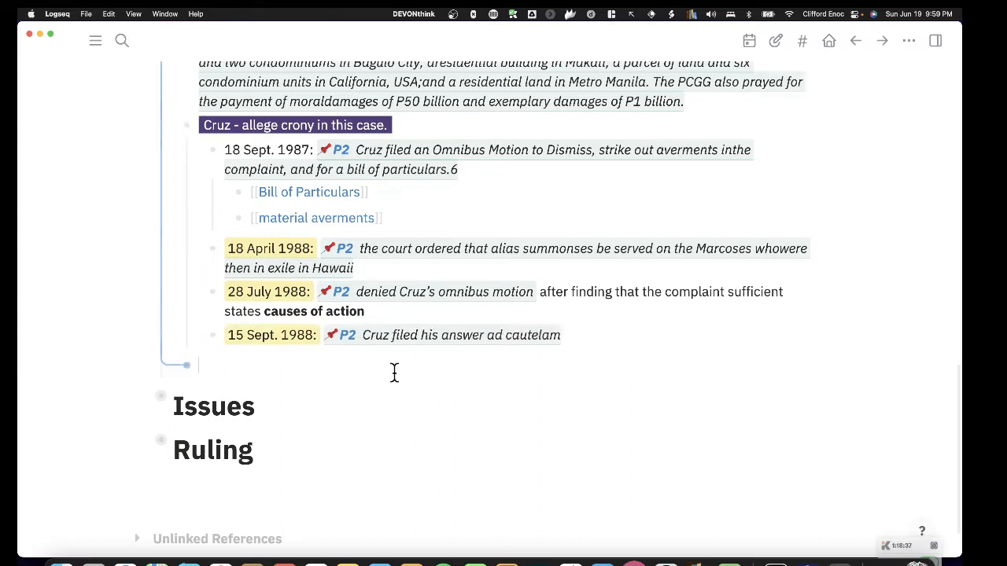
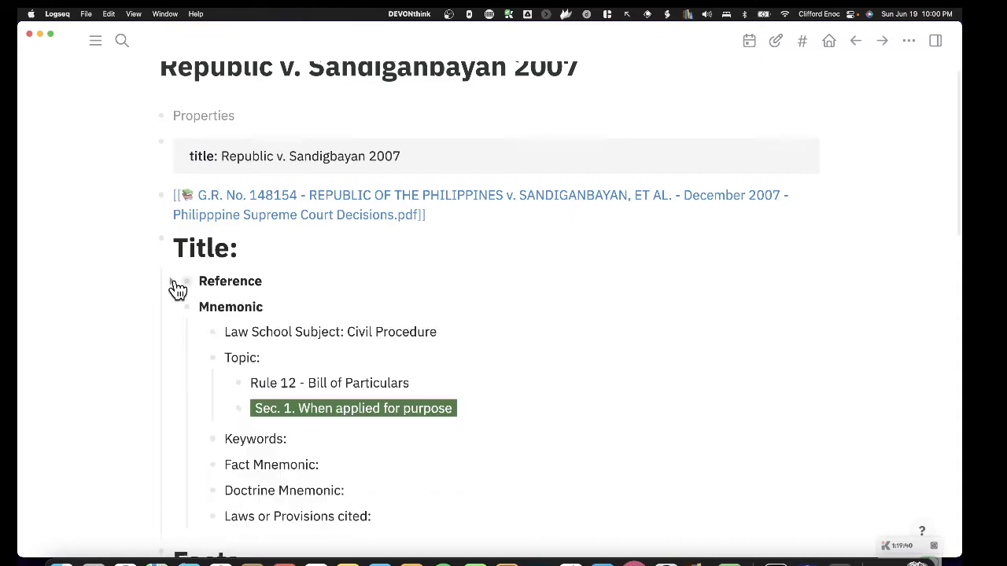
Step: Open the material averments page linked under the 18 Sept. 1987 entry and examine its definitions, linked notes and references
scroll(213, 497, "down", 5)
scroll(237, 316, "up", 3)
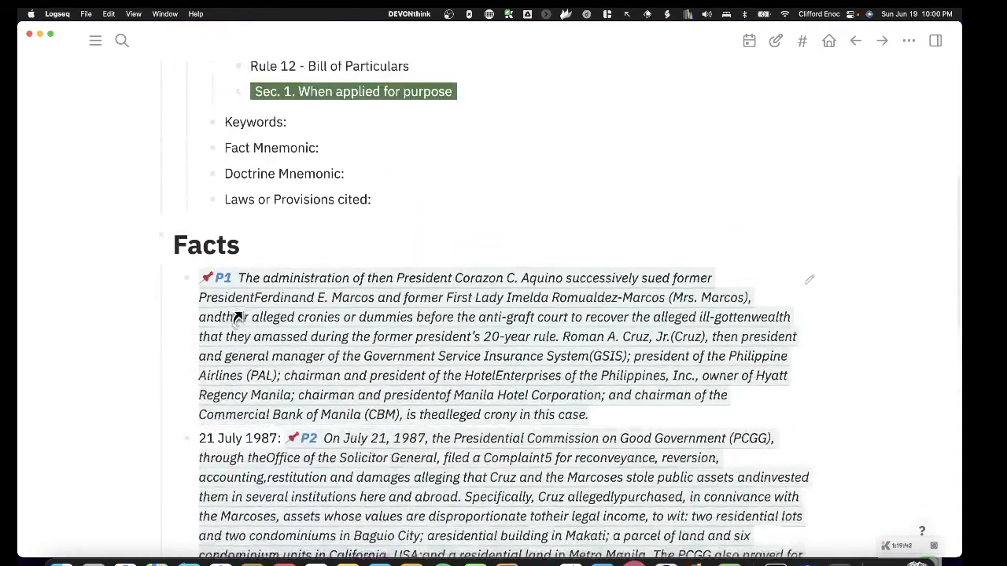
scroll(169, 270, "down", 10)
scroll(168, 275, "down", 1)
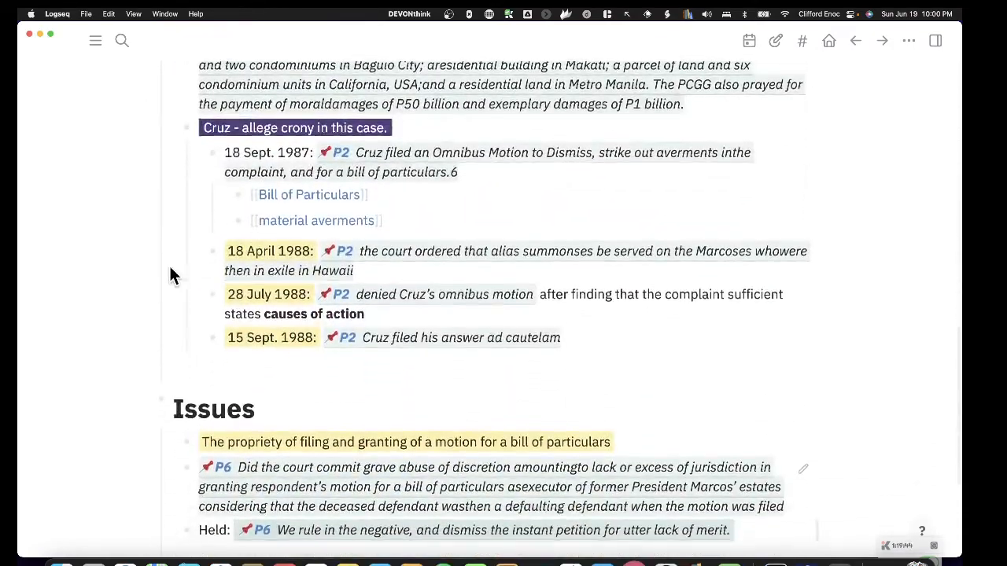
left_click(323, 226)
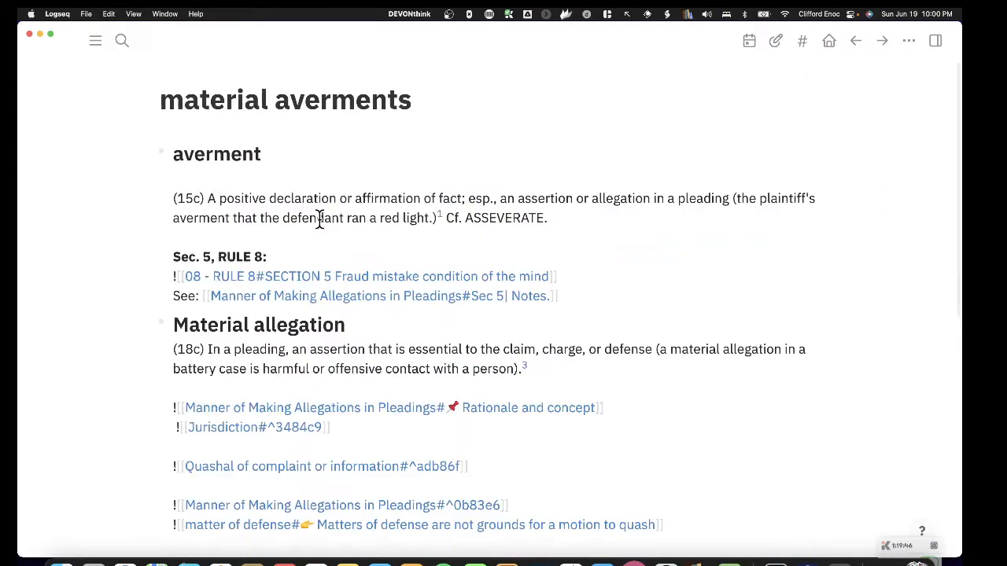
scroll(410, 349, "down", 5)
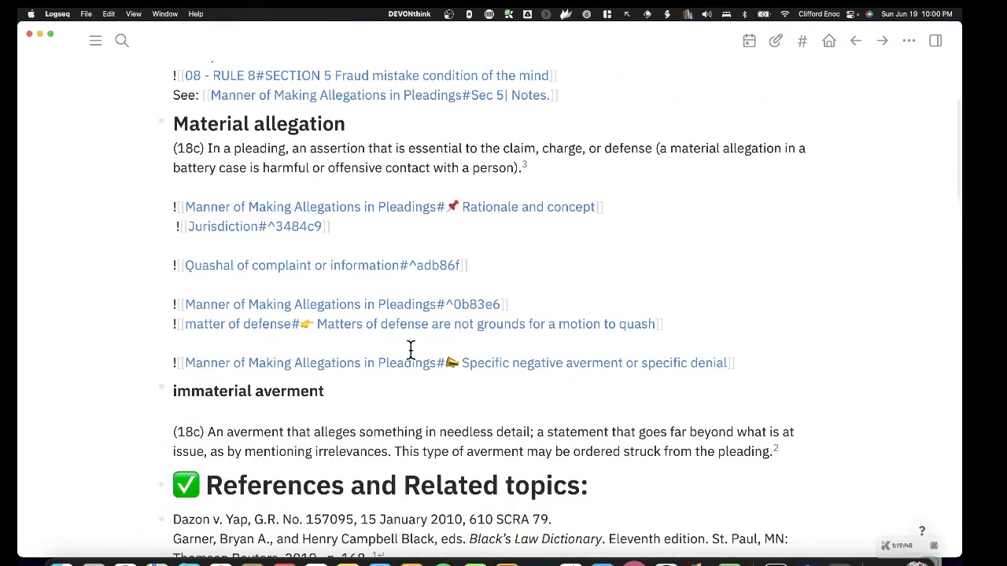
scroll(410, 350, "up", 5)
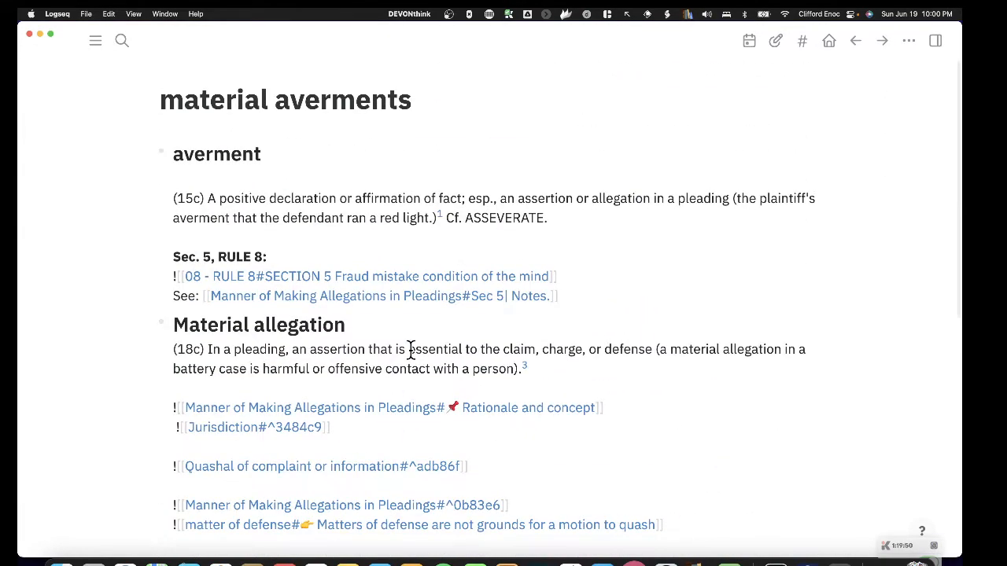
left_click(410, 349)
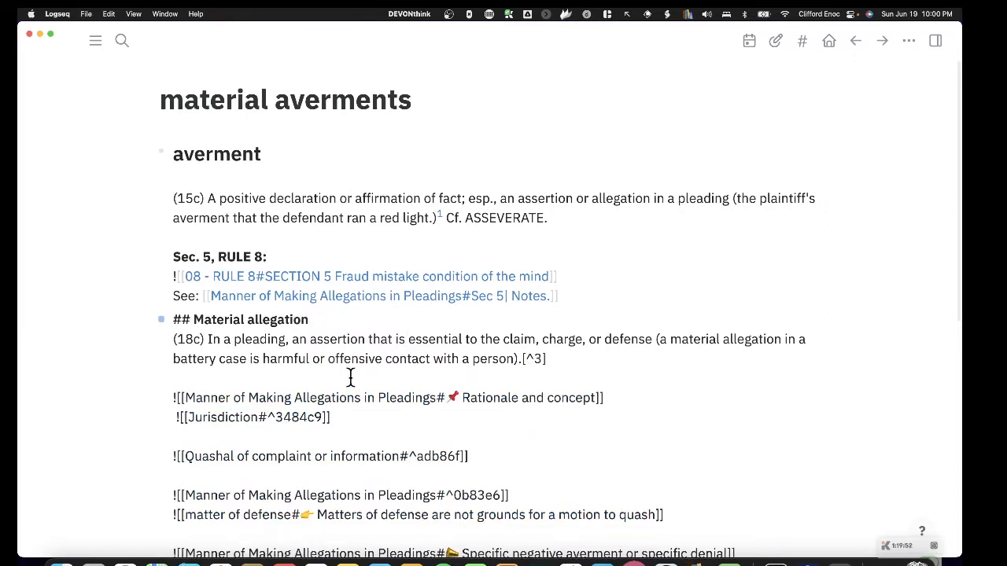
scroll(351, 378, "down", 5)
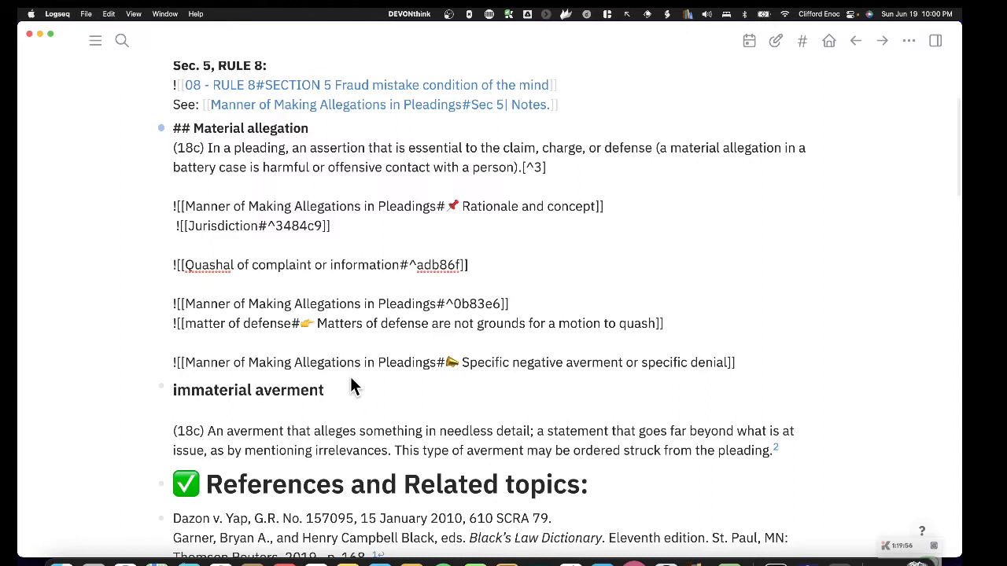
left_click(412, 226)
Step: Return to the case notes, open the linked Bill of Particulars page and read about the motion's filing period, purpose and function
key("super+[")
left_click(319, 195)
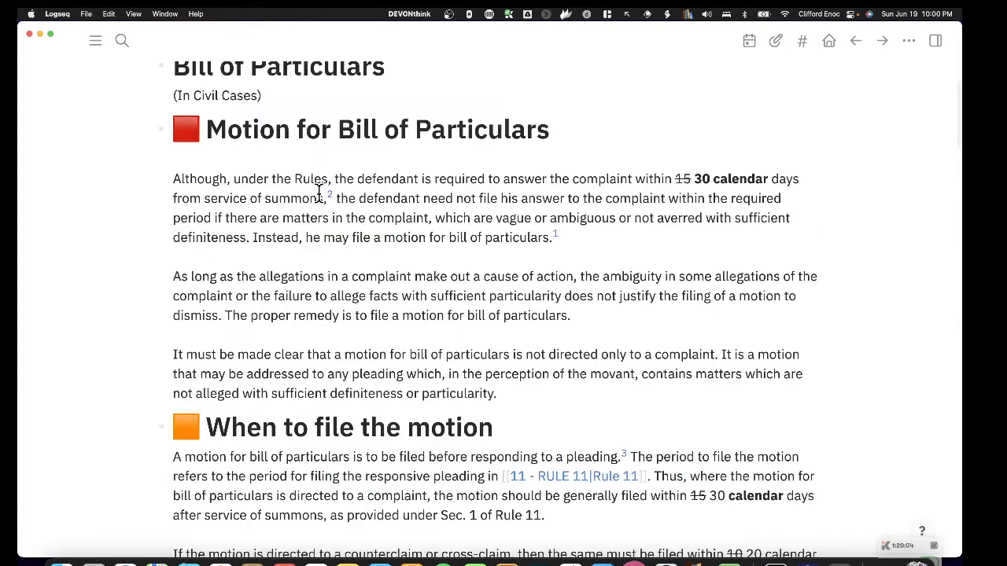
scroll(387, 323, "down", 10)
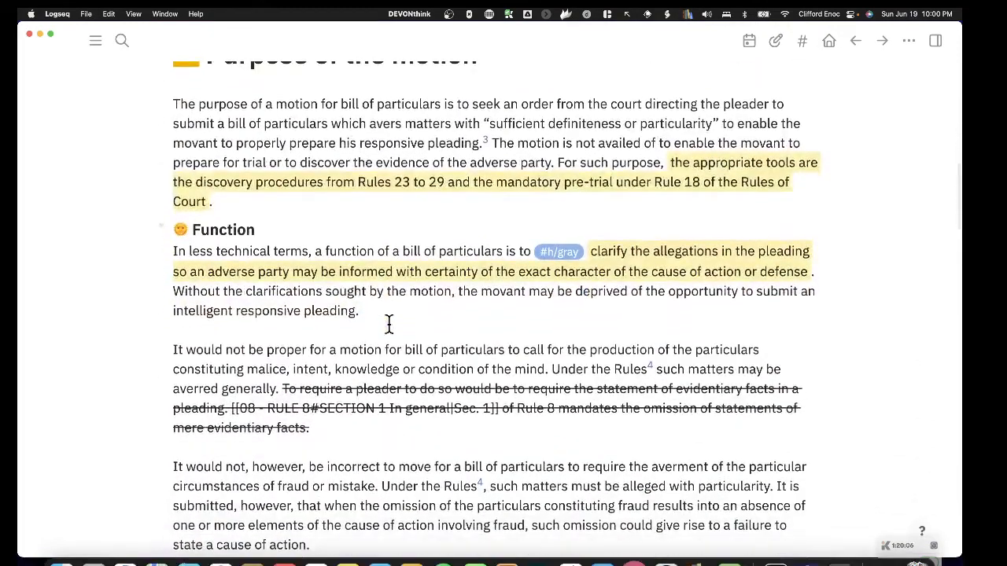
Step: Read the Purpose of the motion section and its Function subsection, covering discovery procedures under Rules 23 to 29 and clarifying allegations
scroll(389, 324, "up", 1)
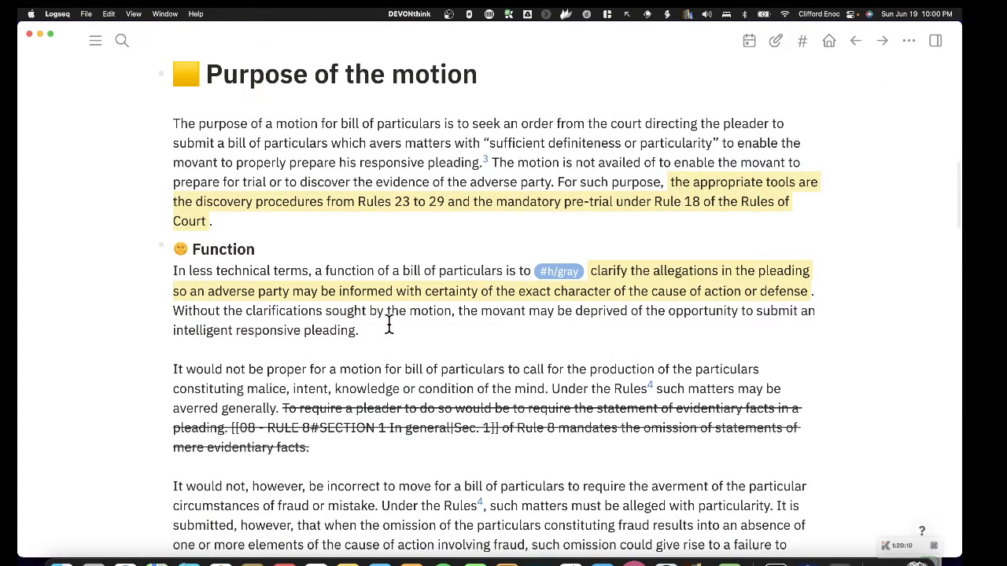
scroll(388, 324, "up", 1)
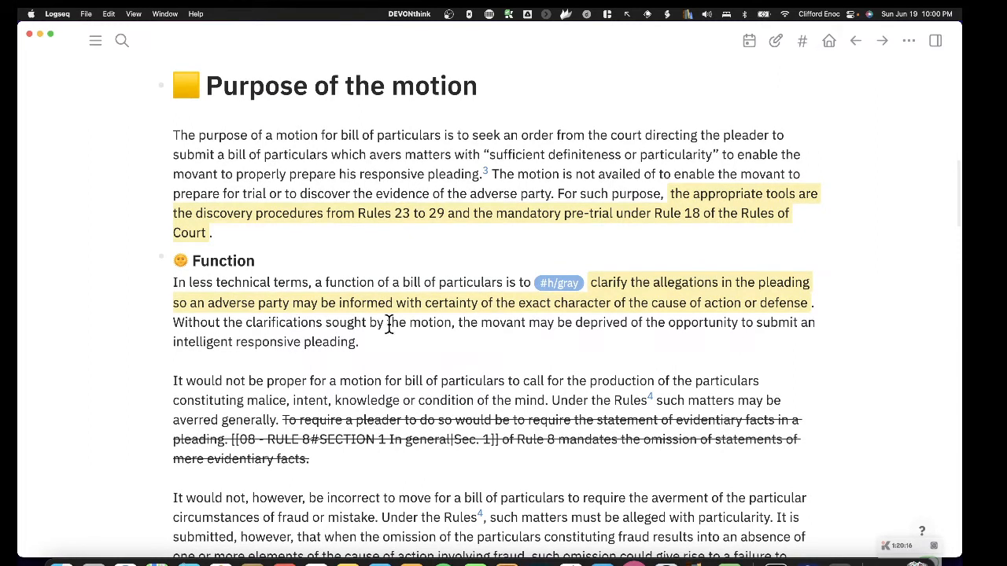
scroll(389, 325, "down", 1)
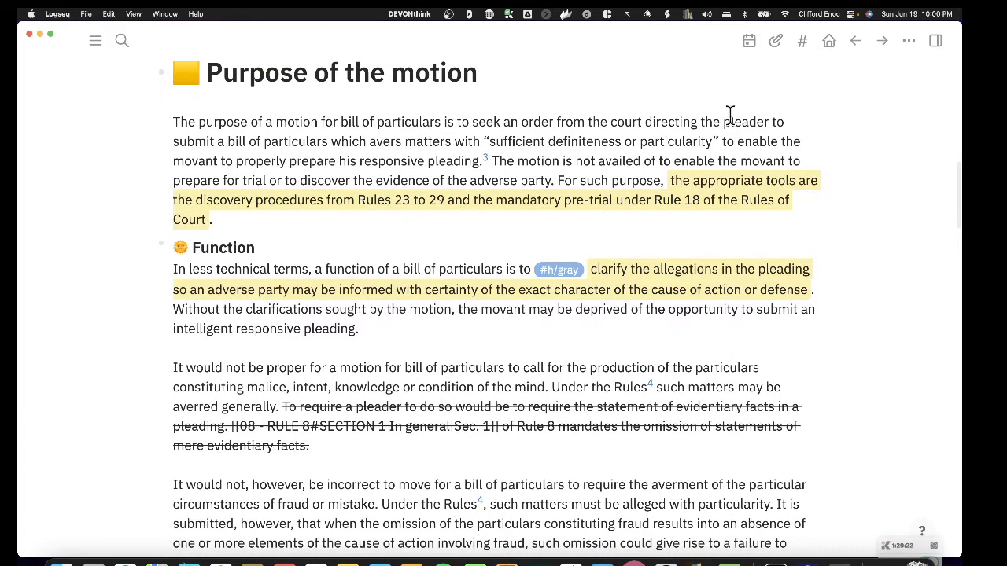
scroll(730, 112, "up", 1)
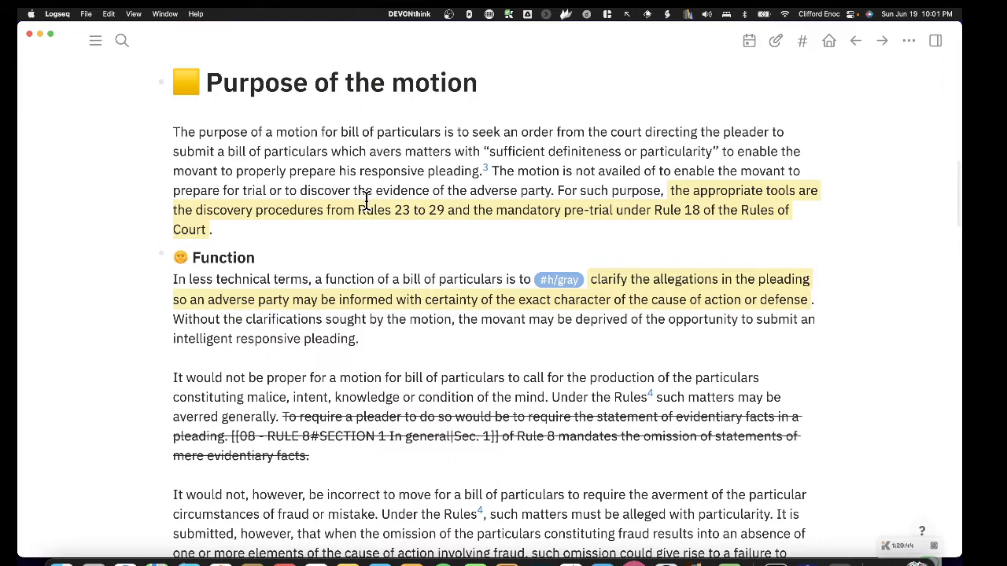
scroll(344, 360, "down", 2)
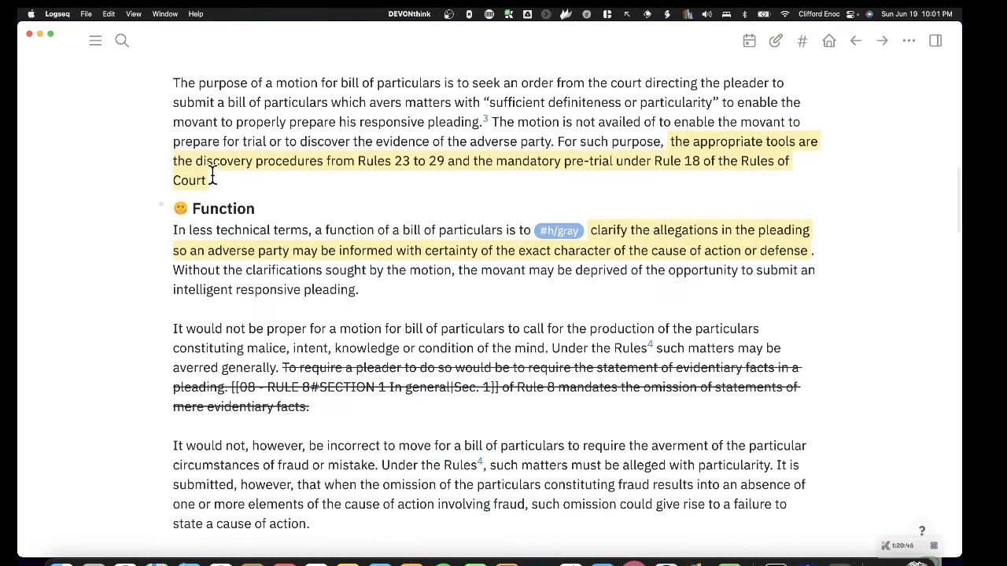
scroll(269, 219, "up", 2)
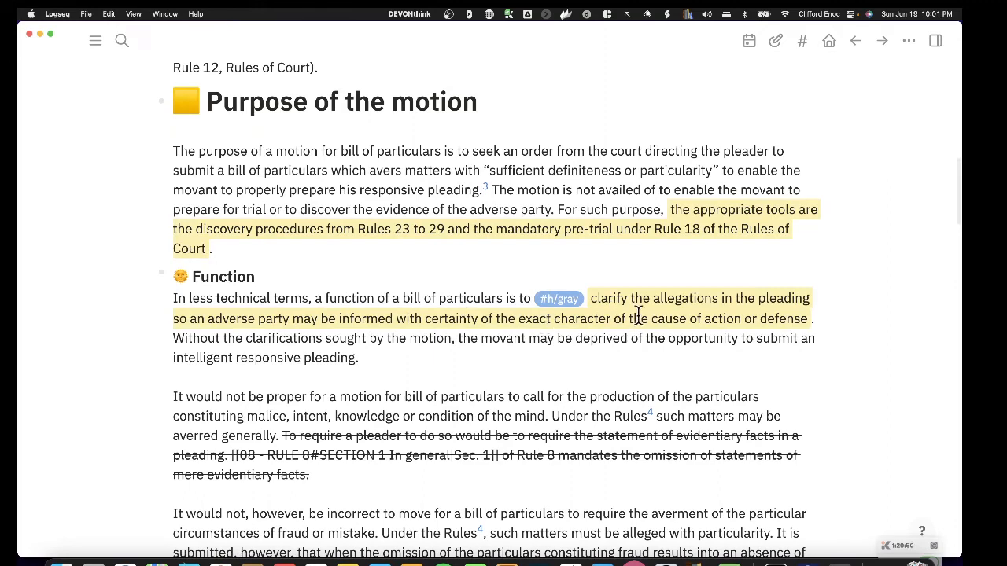
scroll(659, 317, "down", 3)
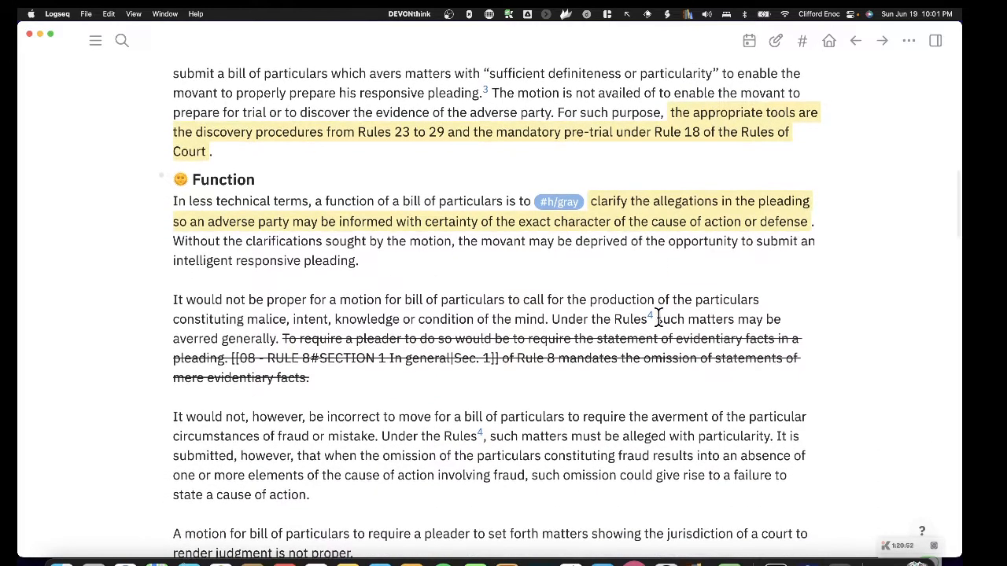
scroll(659, 317, "down", 1)
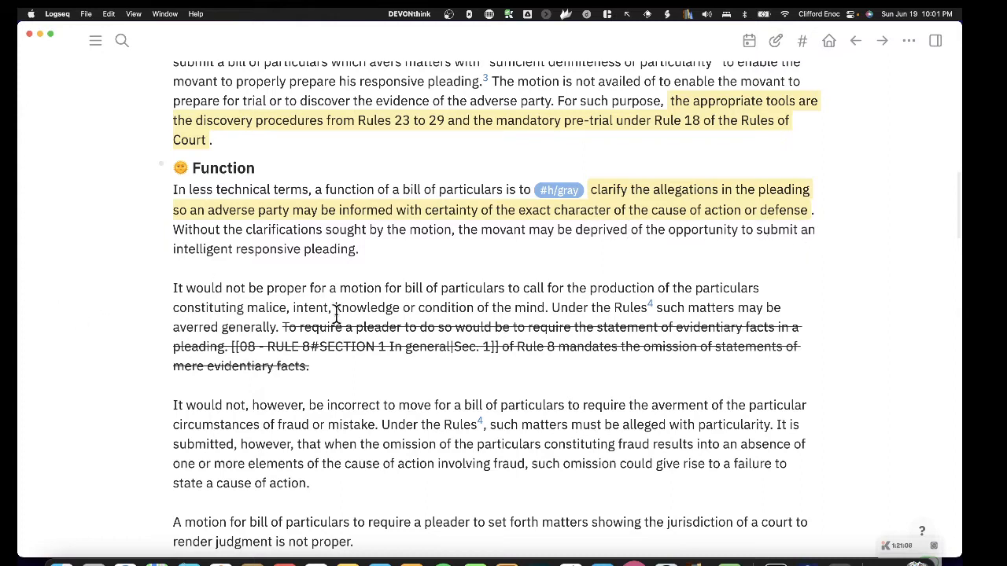
scroll(336, 315, "up", 1)
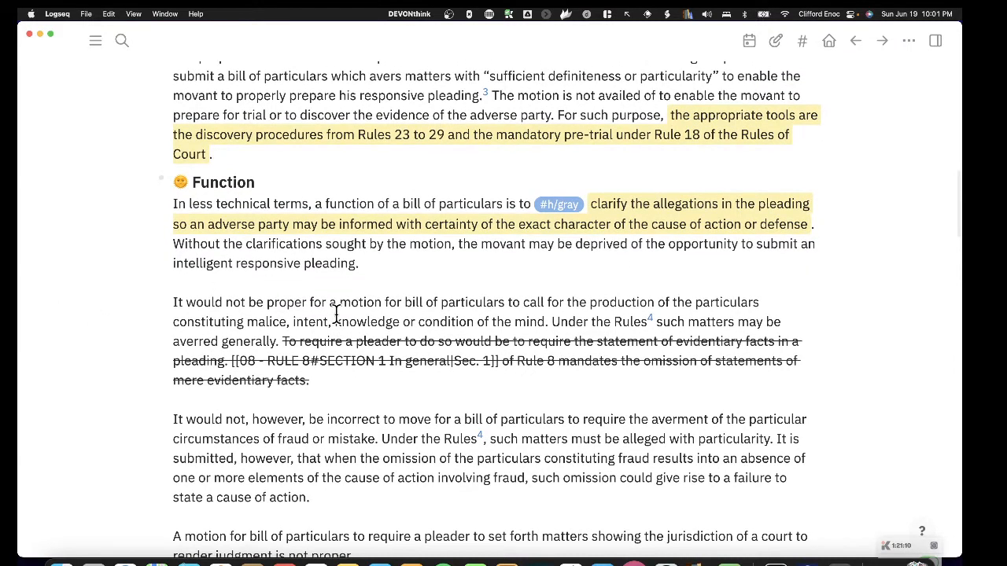
scroll(336, 315, "down", 2)
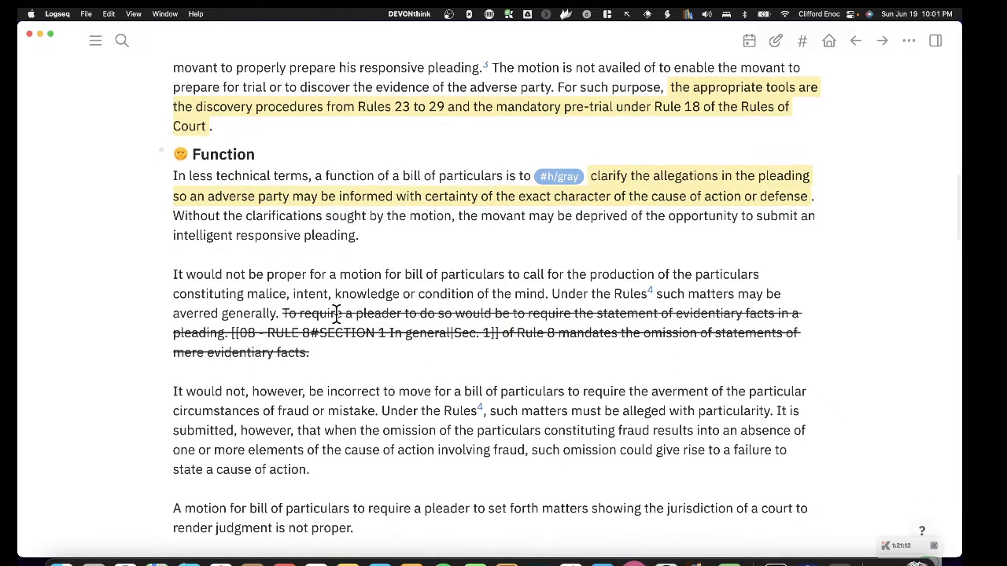
scroll(500, 323, "down", 2)
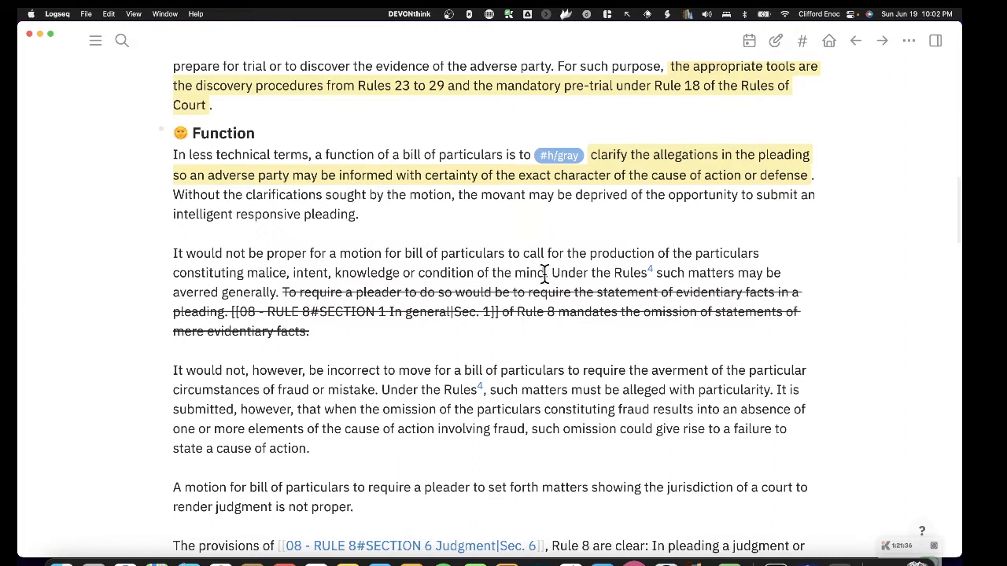
Step: Examine the Function paragraph on malice, intent, knowledge or condition of the mind, selecting that phrase and the whole paragraph for emphasis
left_click_drag(545, 273, 249, 268)
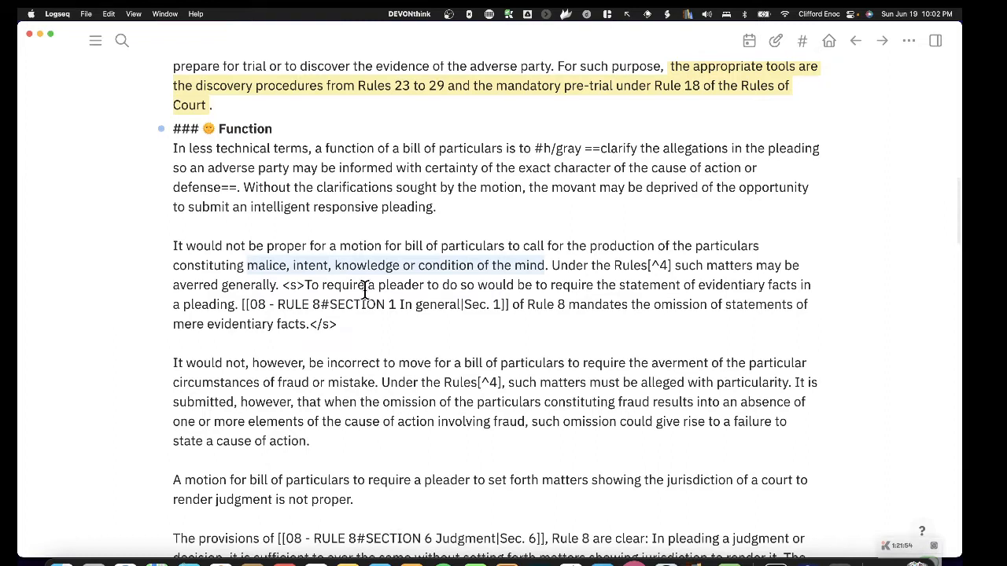
left_click(276, 267)
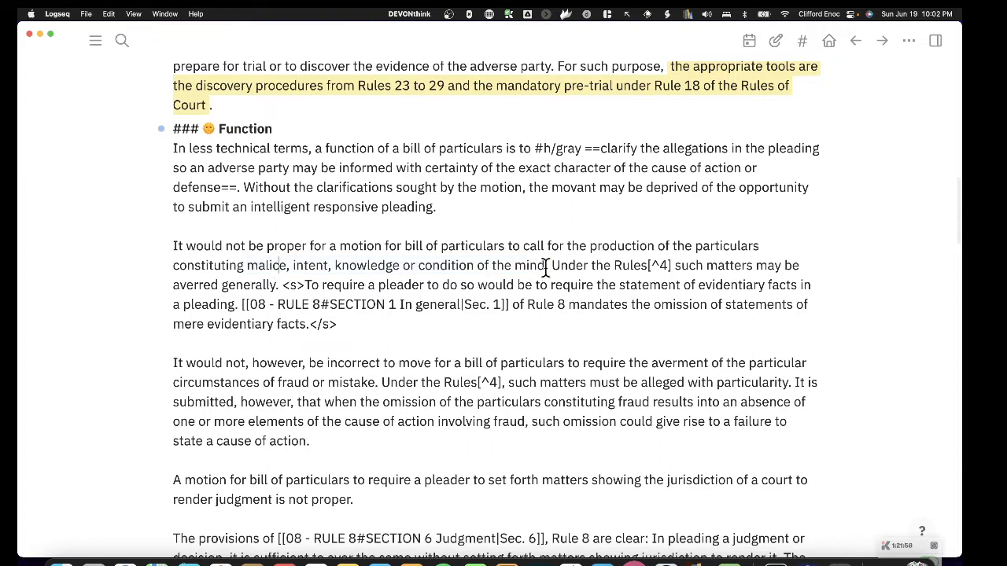
left_click_drag(545, 267, 242, 267)
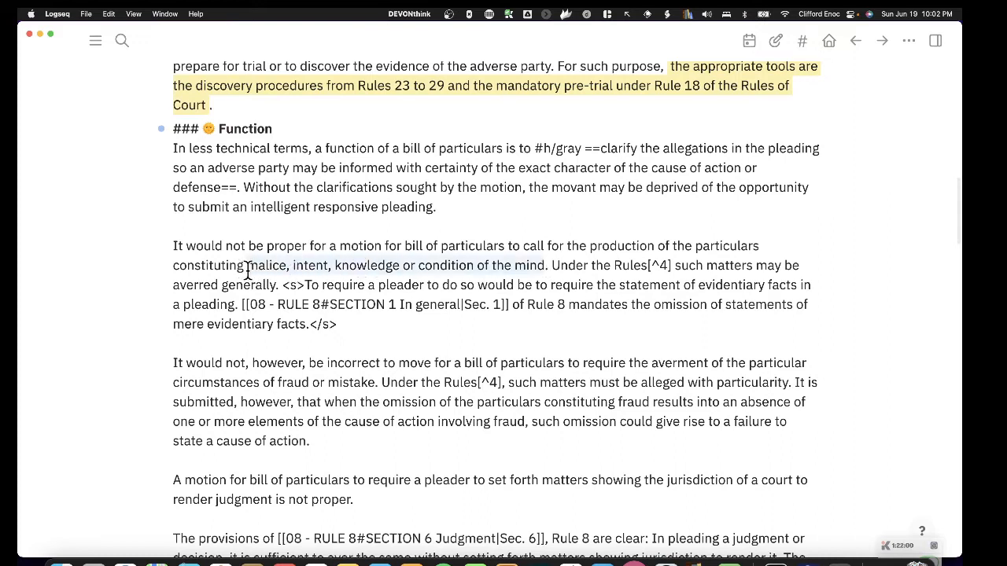
left_click(389, 306)
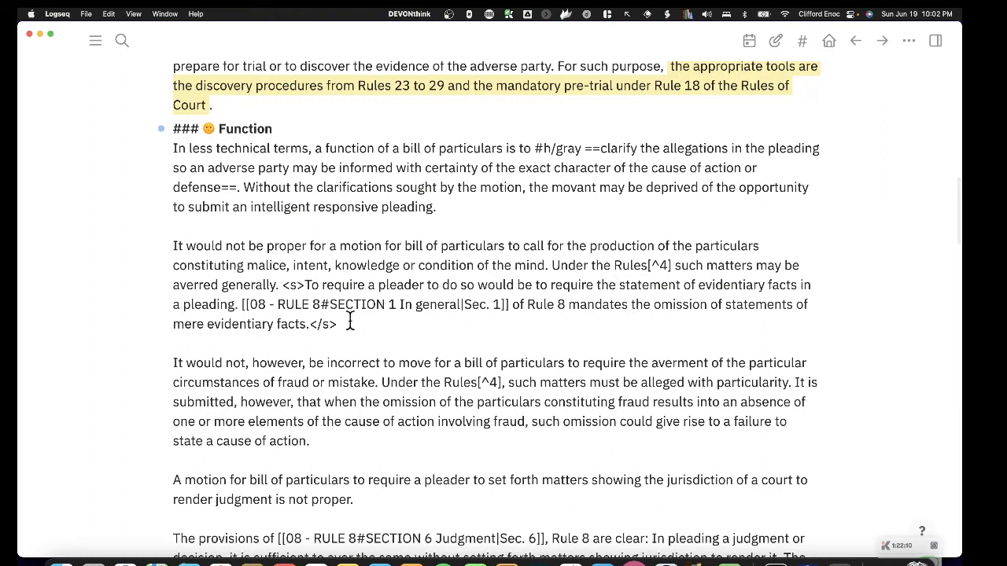
left_click_drag(171, 240, 352, 325)
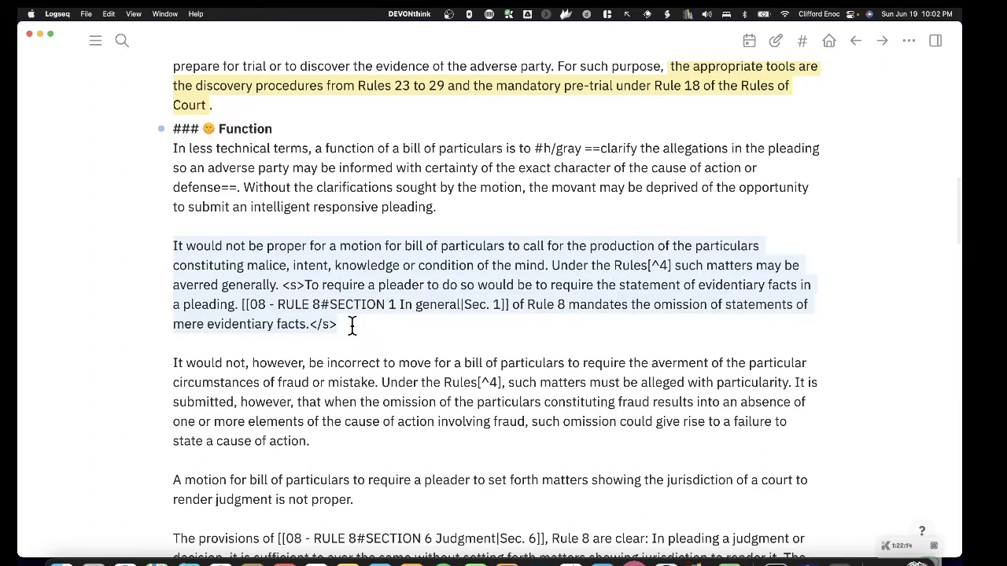
left_click(352, 325)
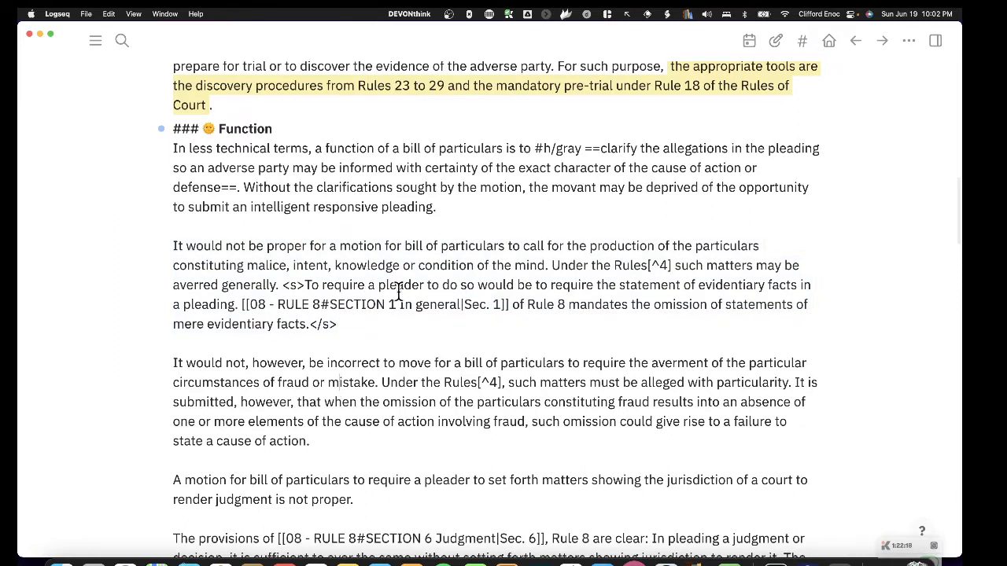
left_click(262, 324)
Step: Examine the paragraph on averring circumstances of fraud or mistake, marking the particularity rule and the phrase "failure to state a cause of action"
left_click(307, 417)
scroll(349, 385, "down", 2)
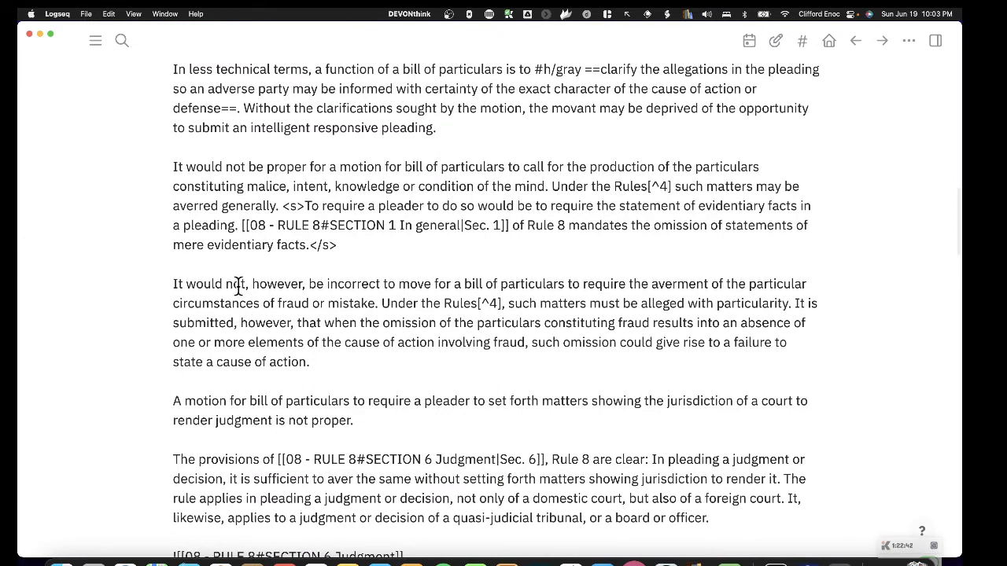
left_click_drag(250, 284, 378, 306)
scroll(399, 356, "down", 1)
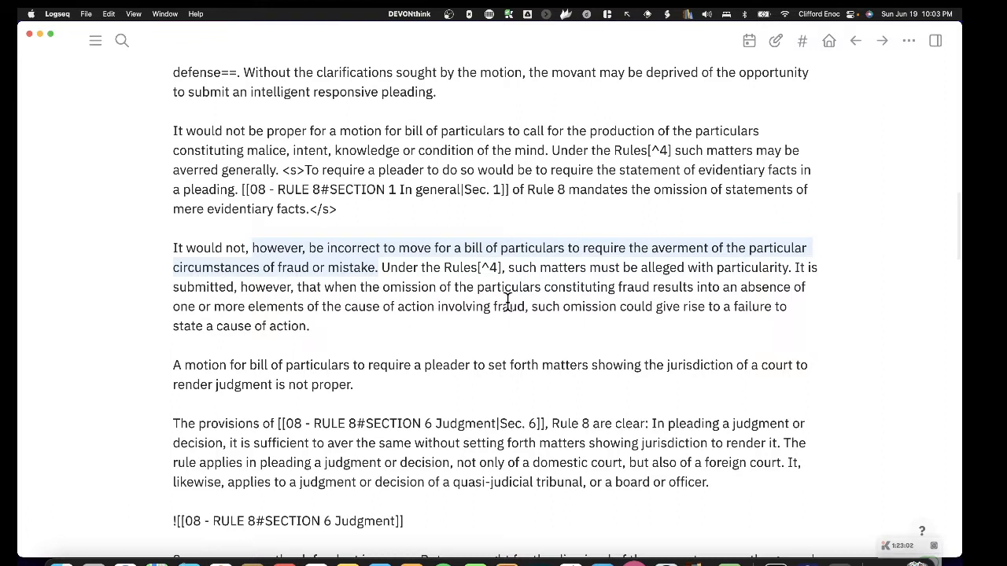
left_click(357, 277)
scroll(359, 277, "up", 1)
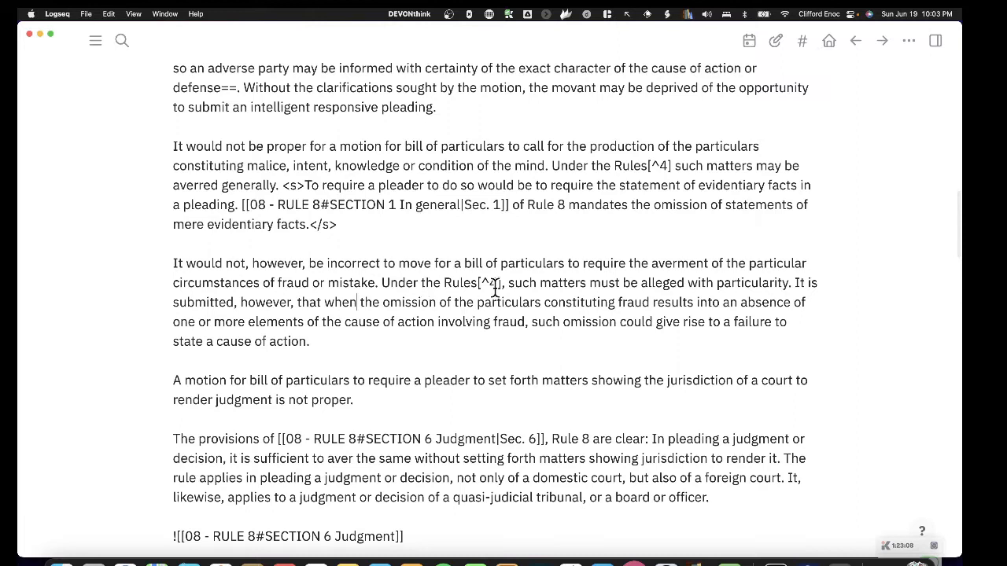
scroll(483, 317, "down", 1)
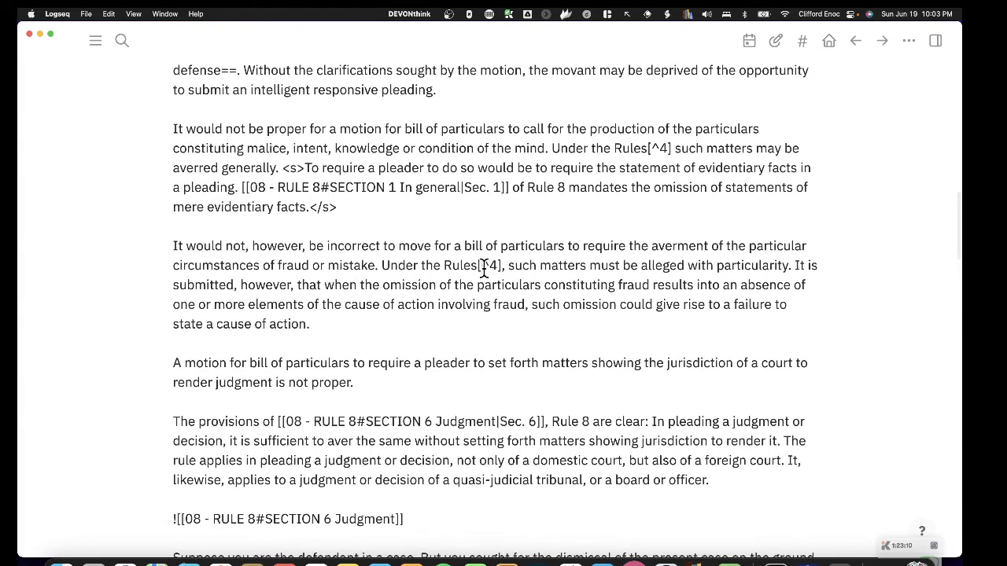
scroll(465, 315, "down", 3)
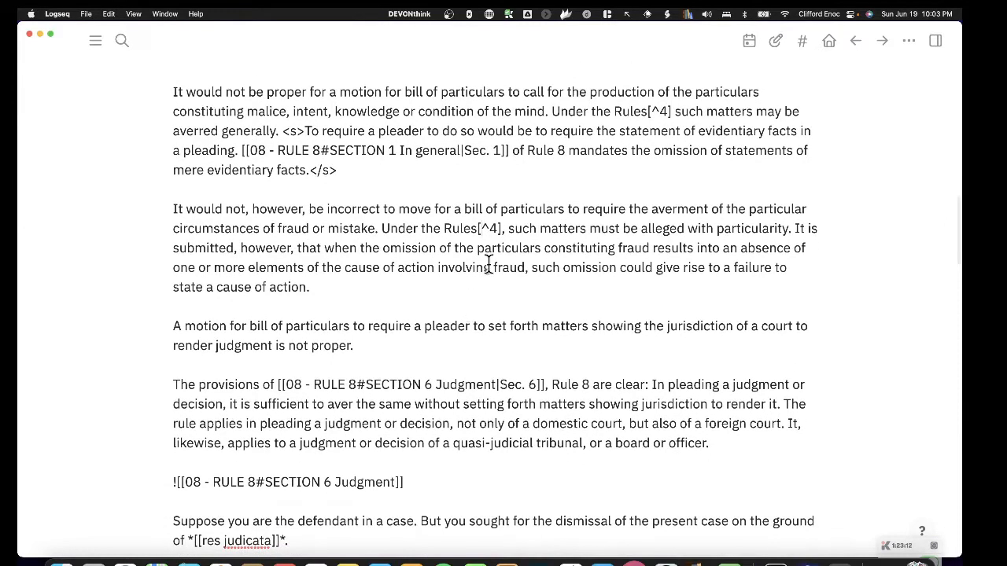
scroll(474, 302, "down", 2)
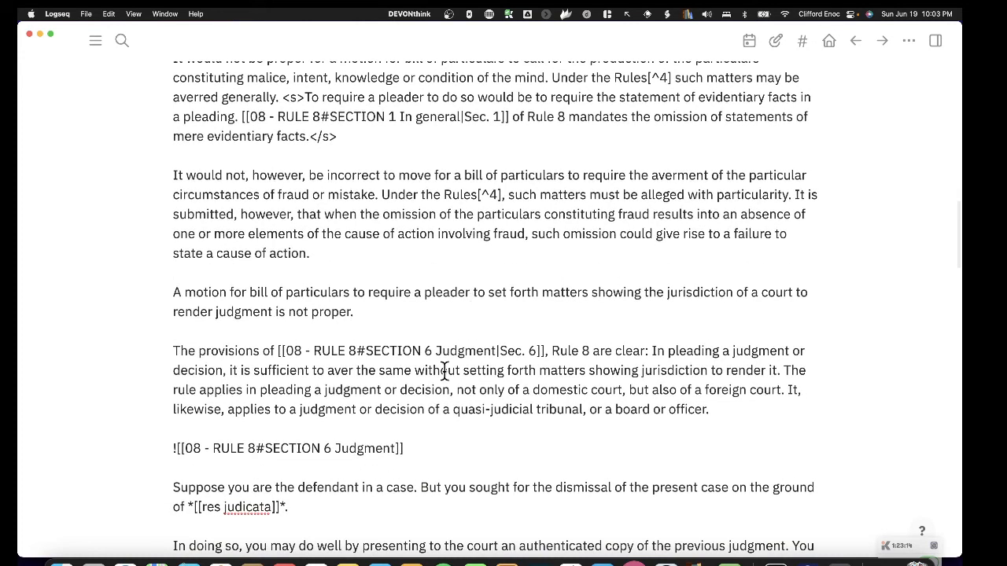
scroll(455, 358, "down", 2)
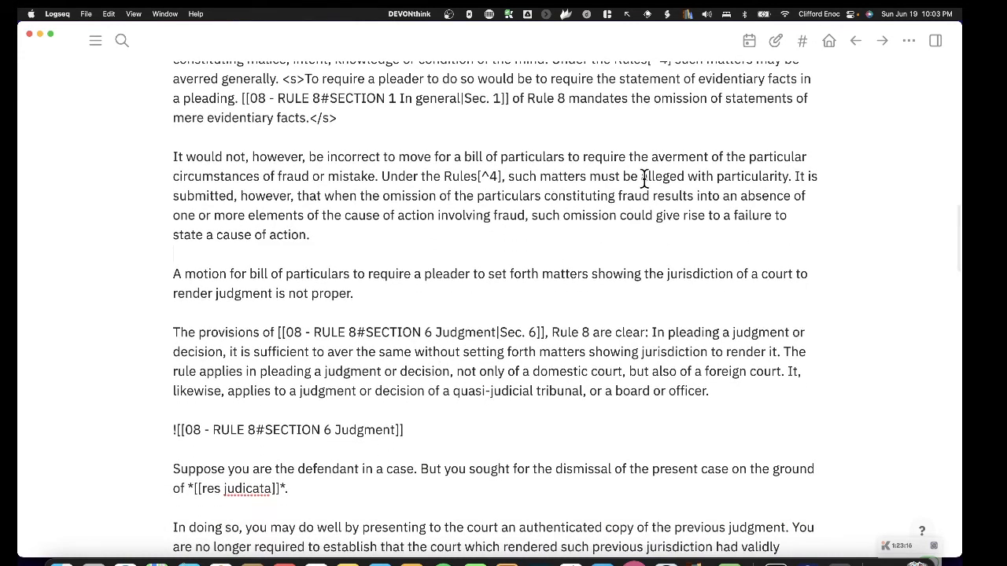
left_click_drag(789, 176, 173, 159)
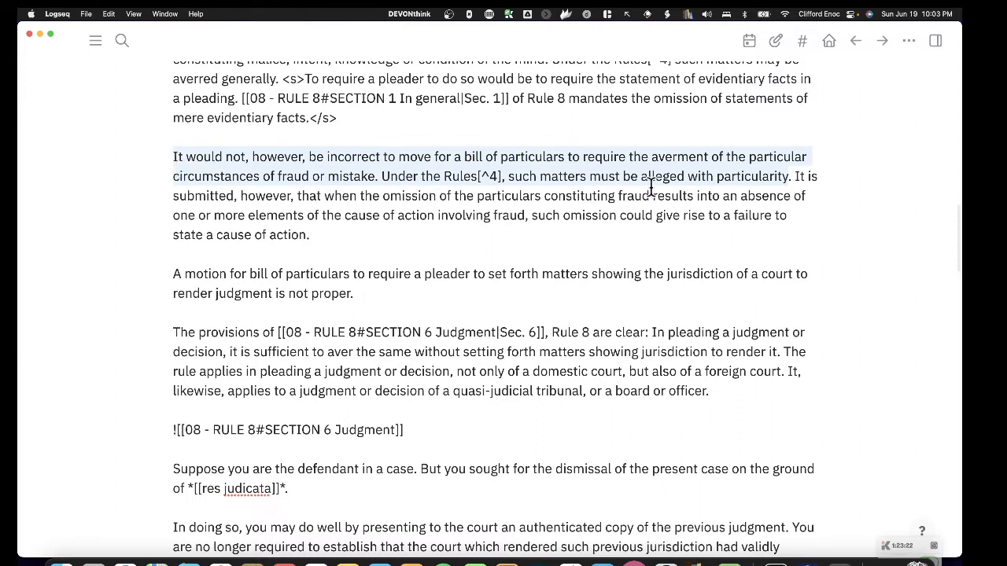
scroll(651, 187, "up", 3)
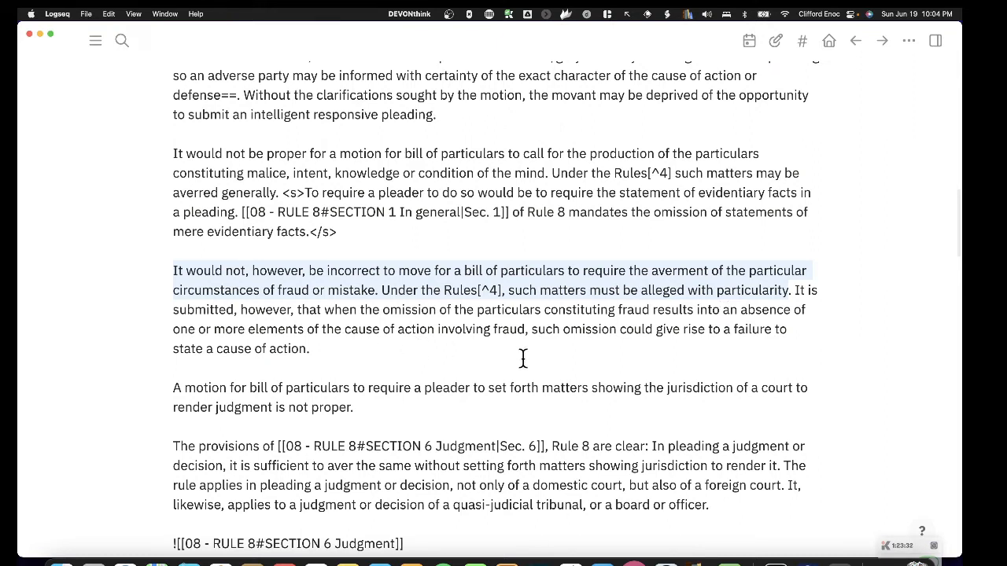
left_click(503, 333)
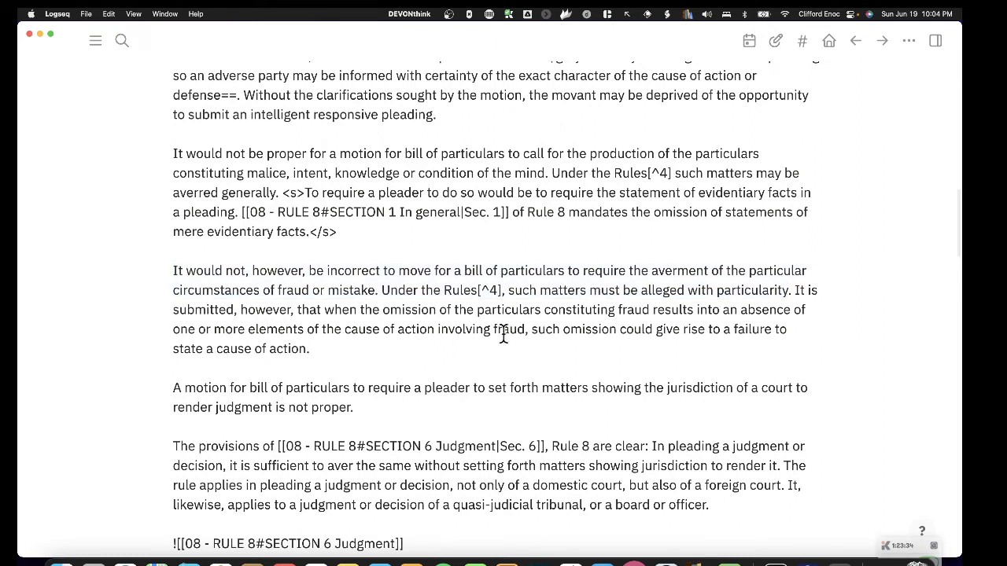
left_click_drag(734, 329, 306, 349)
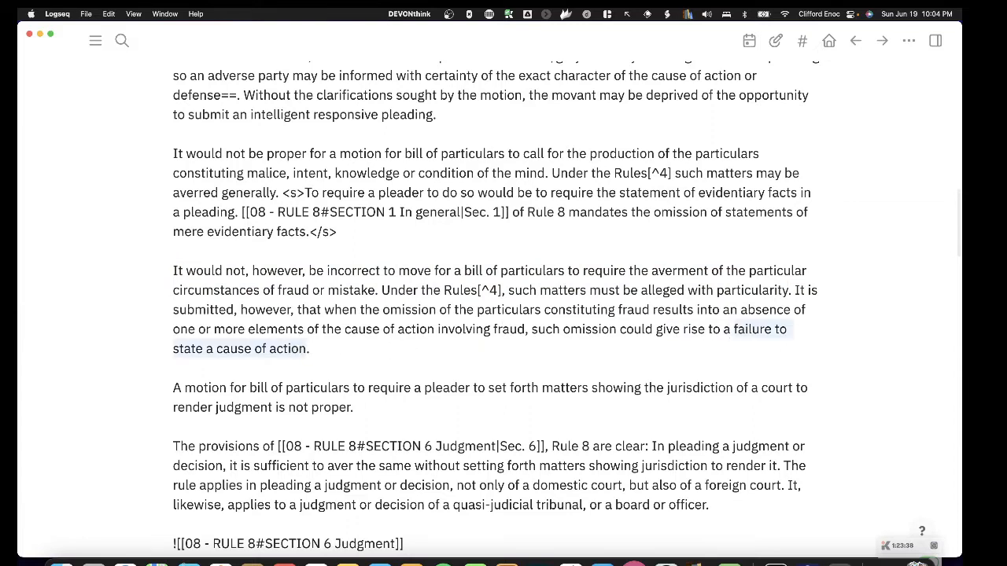
Step: Read the paragraphs on prior judgments, conditions precedent and Republic v. Sandiganbayan, rechecking the passage on failure to state a cause of action
scroll(396, 351, "down", 10)
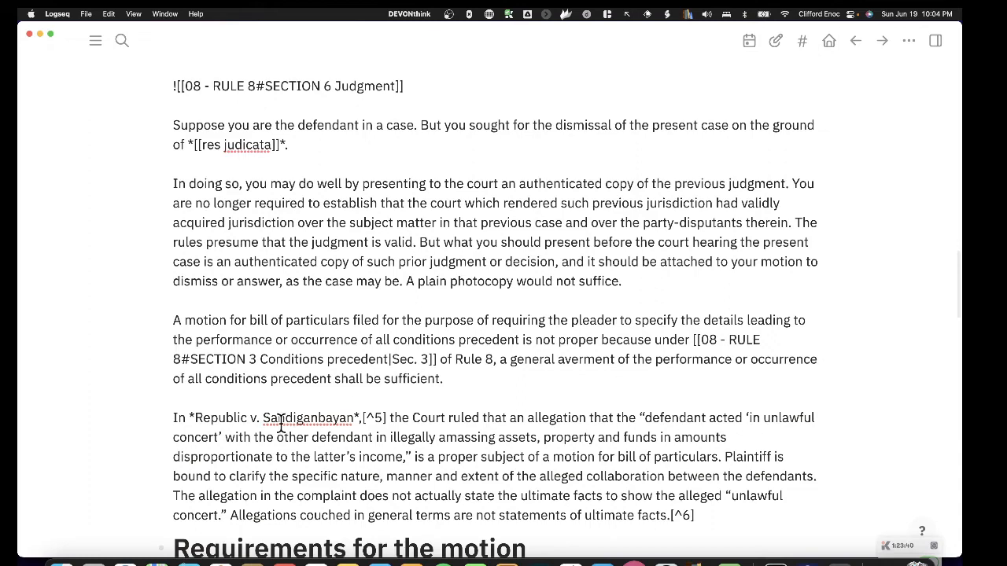
scroll(275, 413, "down", 2)
scroll(281, 423, "down", 1)
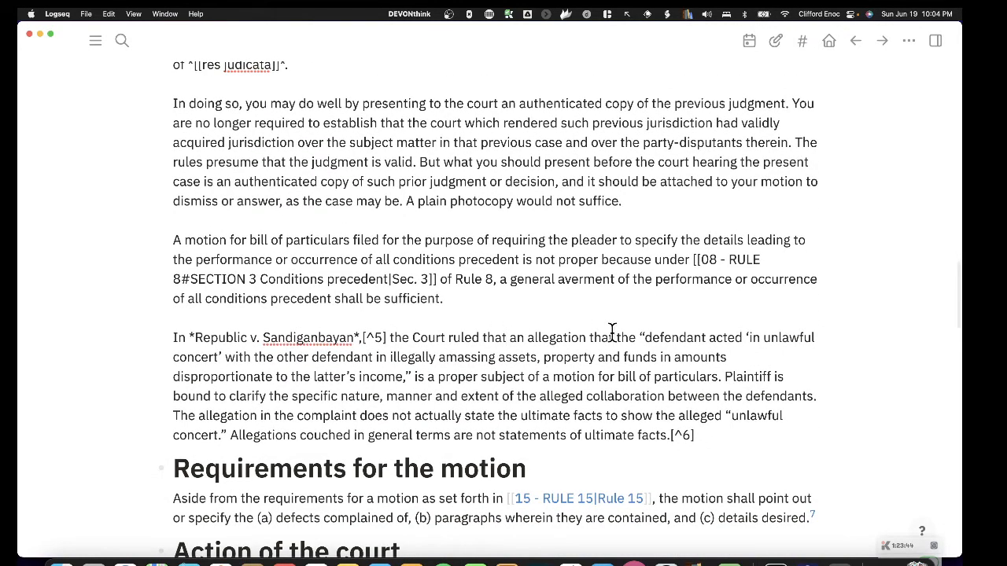
scroll(579, 397, "down", 4)
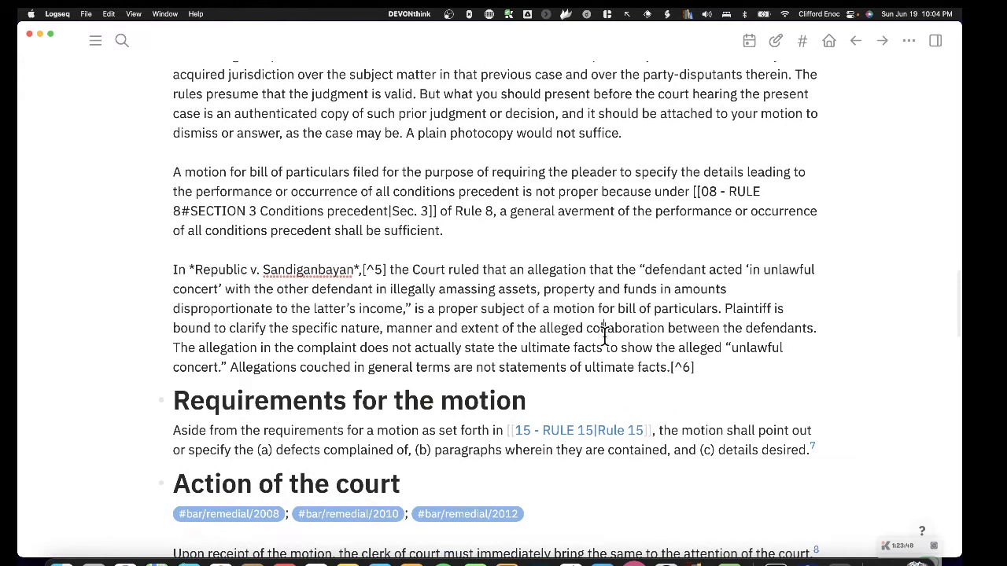
scroll(695, 289, "up", 15)
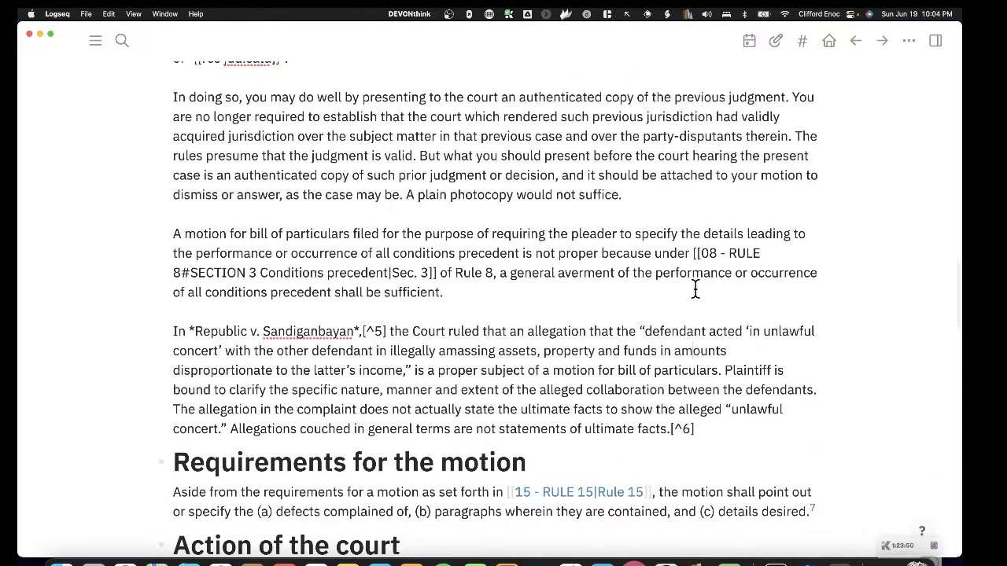
scroll(695, 288, "up", 12)
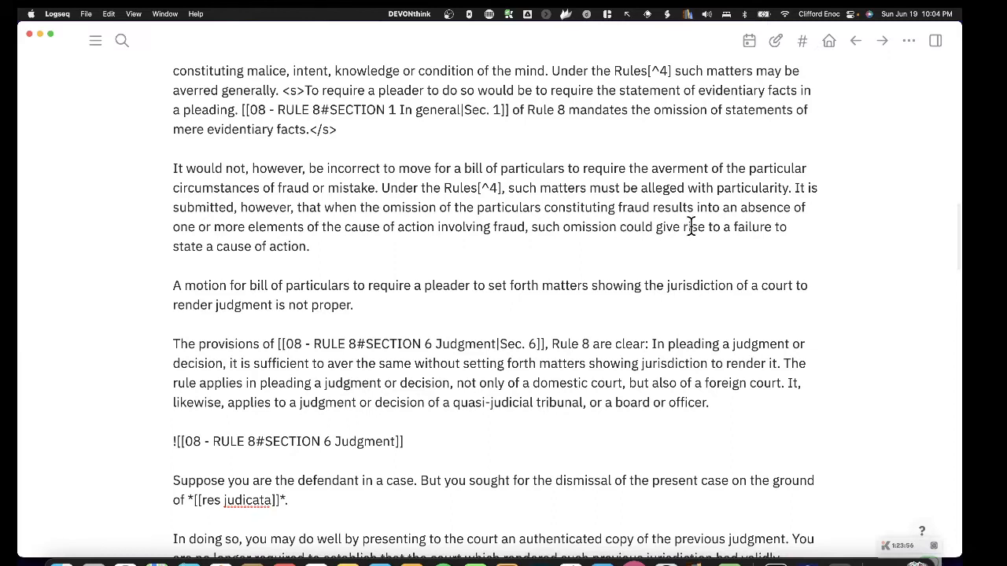
left_click_drag(722, 228, 318, 248)
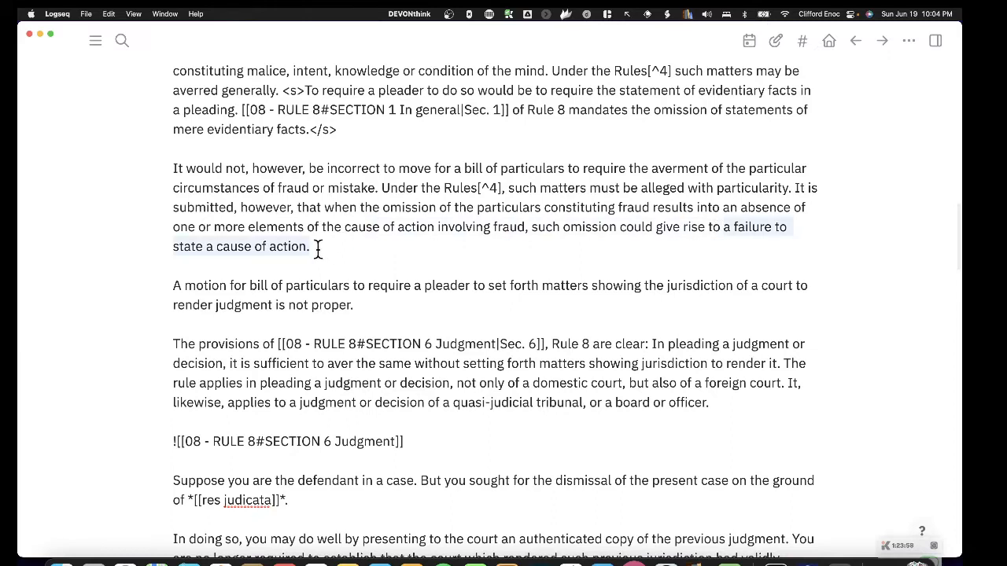
scroll(318, 248, "down", 8)
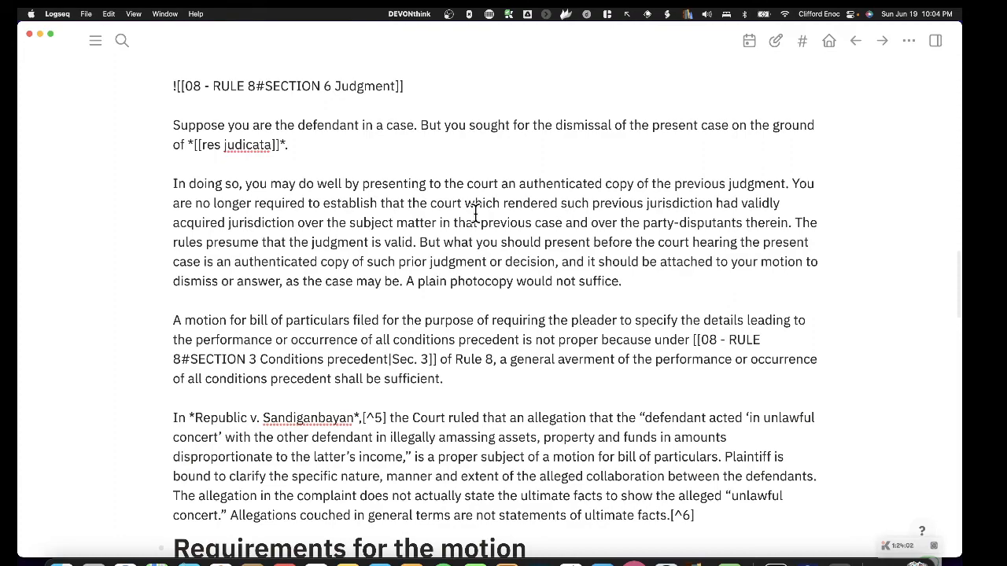
Step: Try to turn the phrase "a failure to state a cause of action." into a page link, and undo the added brackets
scroll(475, 212, "up", 8)
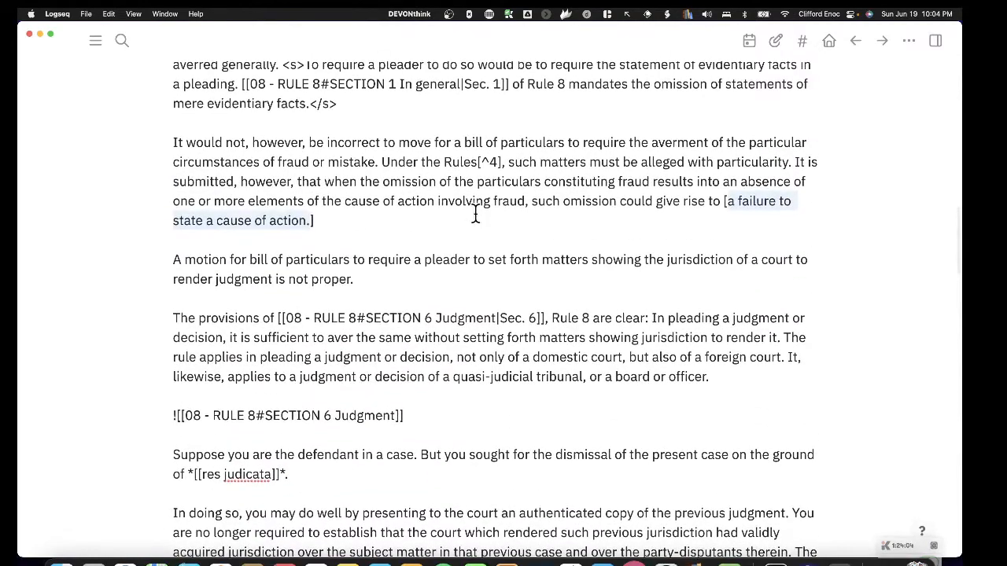
type("[")
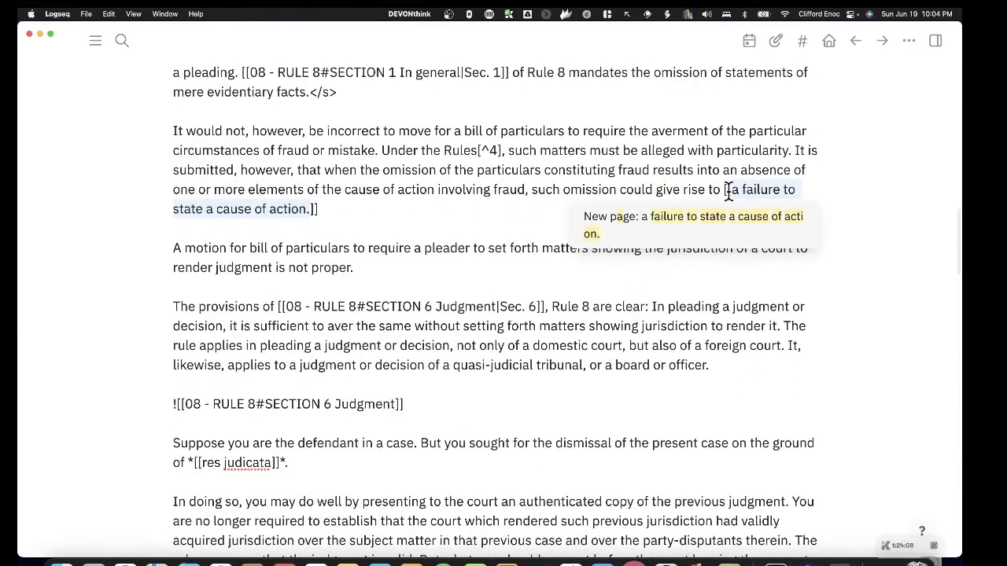
left_click(509, 337)
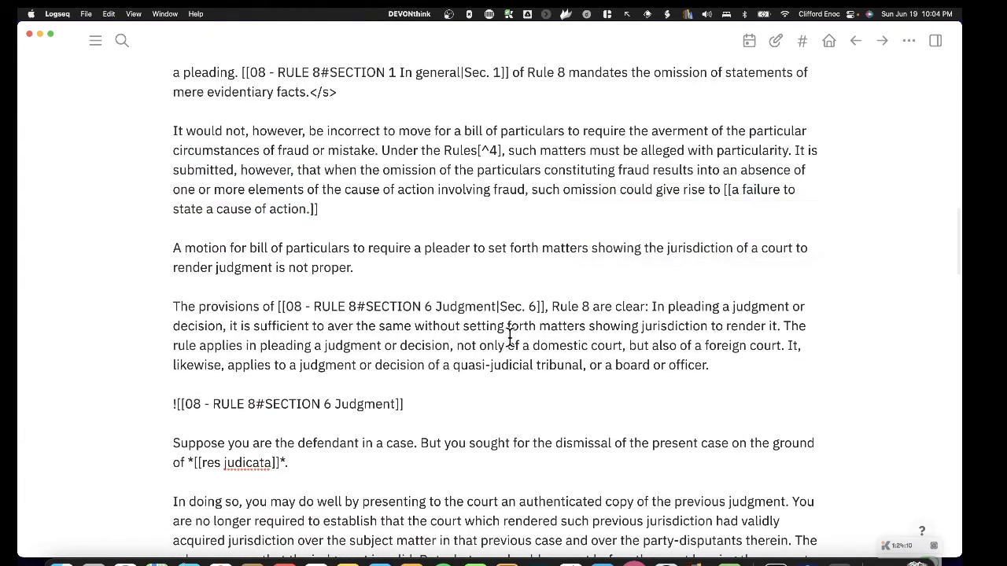
scroll(644, 367, "down", 5)
scroll(642, 367, "up", 4)
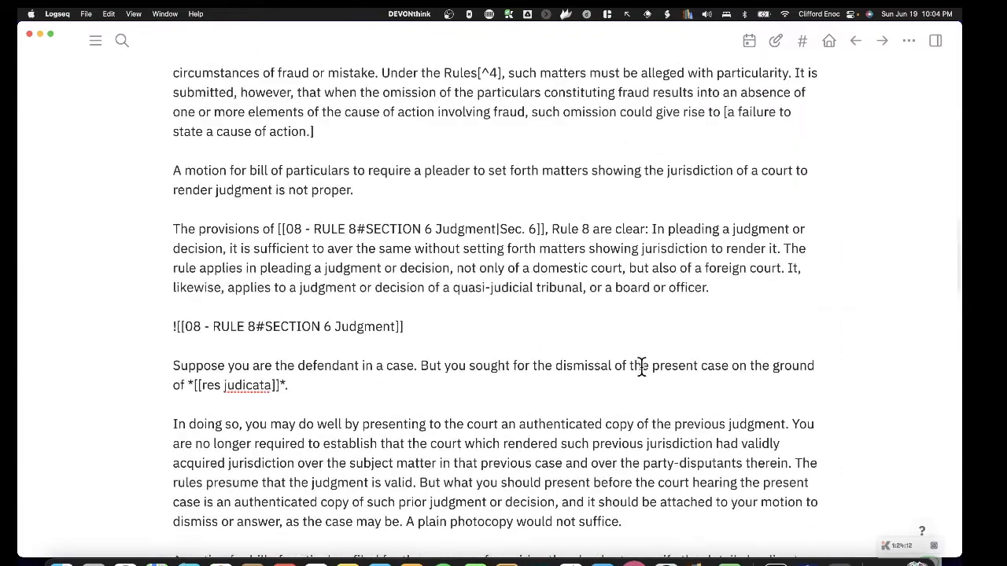
scroll(641, 368, "down", 3)
scroll(641, 368, "up", 3)
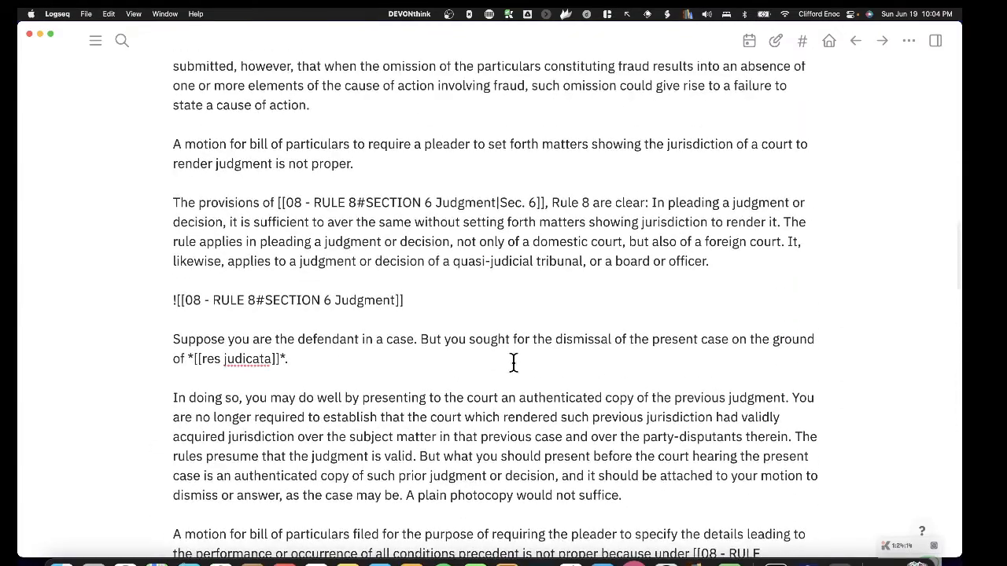
Step: Examine the paragraphs on jurisdiction to render judgment and Rule 8 Sec. 6, marking "matters showing the jurisdiction of a court", and view the Issues section
scroll(513, 362, "up", 1)
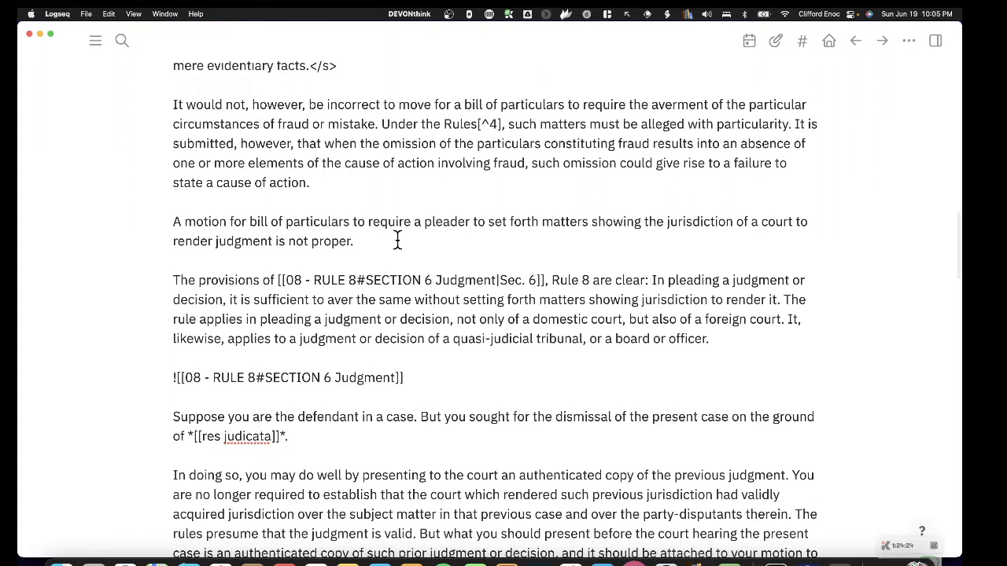
left_click(380, 240)
left_click_drag(542, 221, 795, 220)
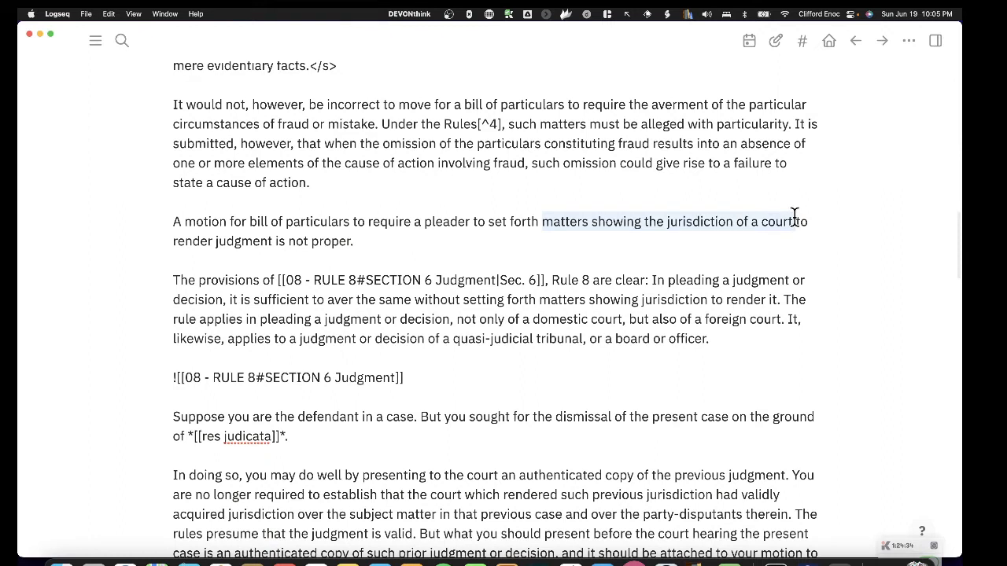
left_click(244, 281)
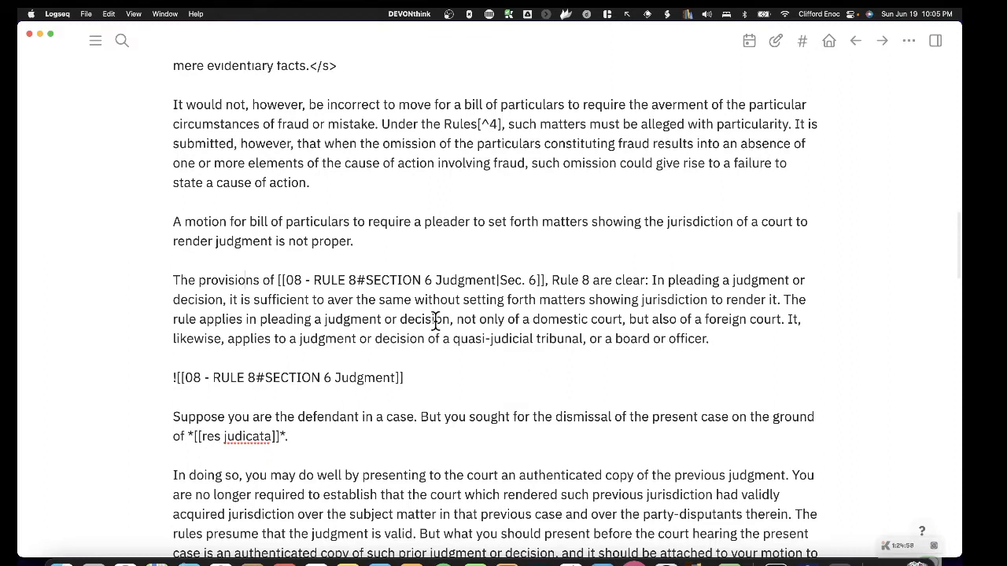
left_click(728, 340)
scroll(668, 89, "down", 20)
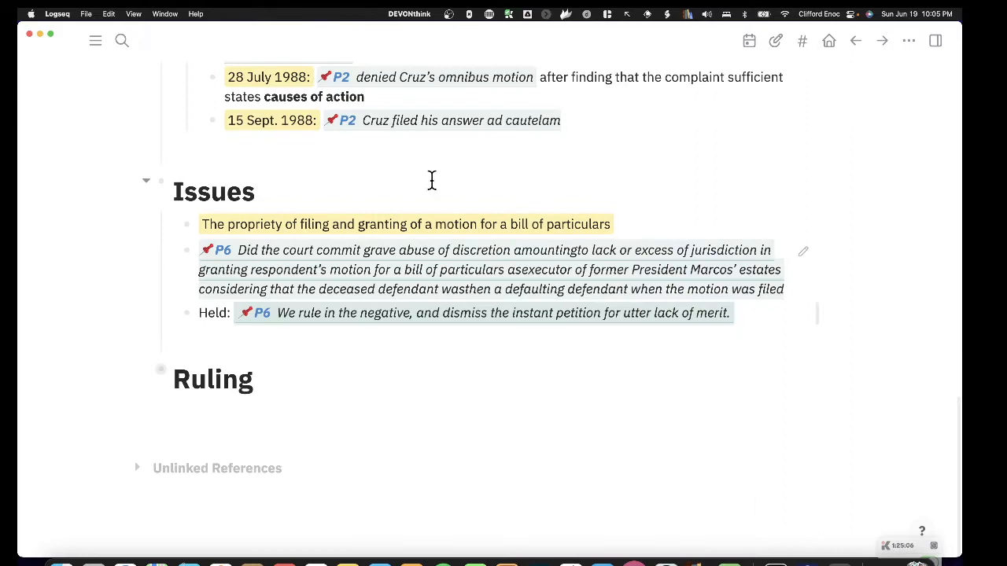